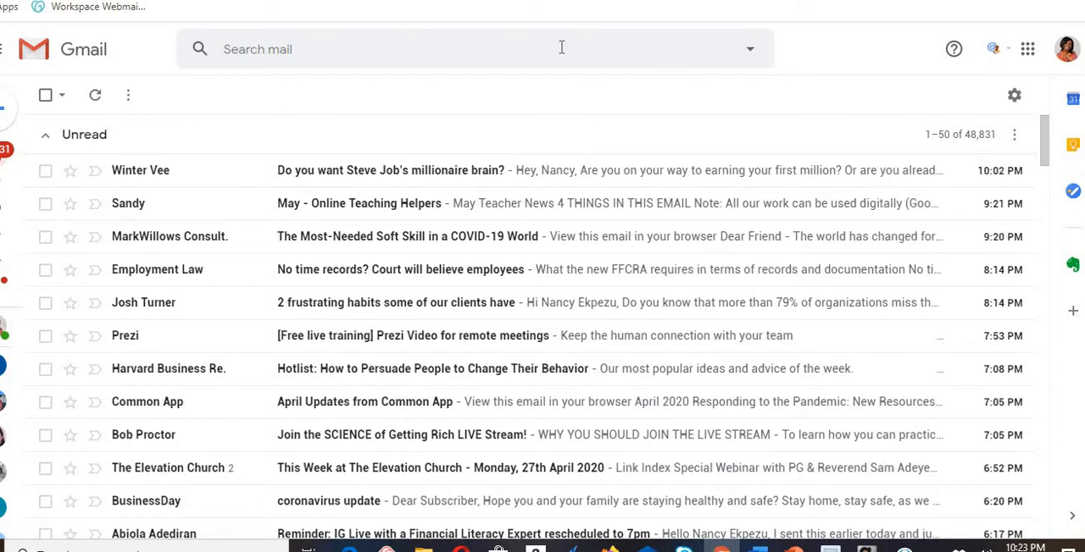
- Open Google Classroom from the Google apps available in Gmail
click(1027, 52)
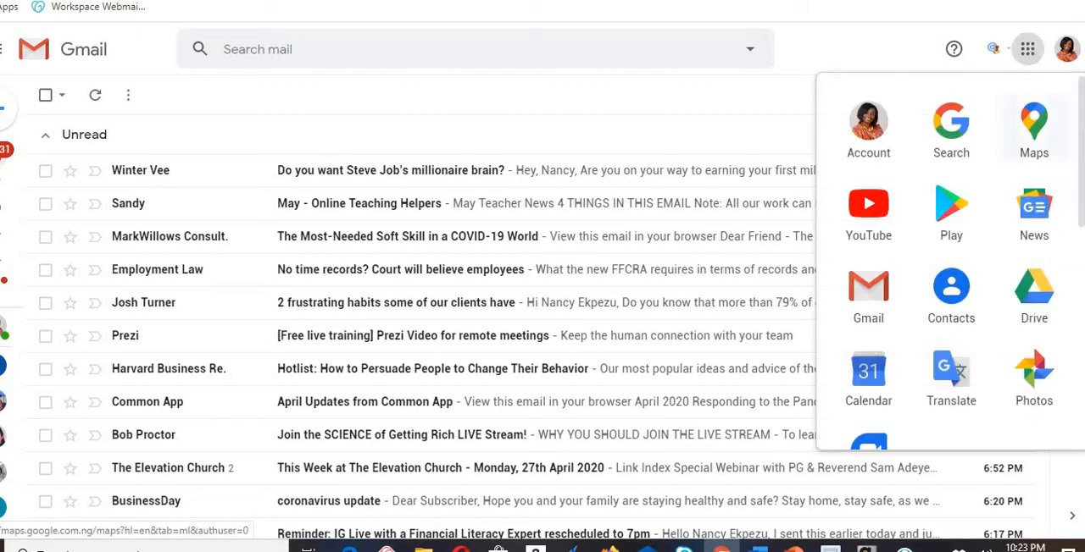
drag(1080, 165, 1080, 301)
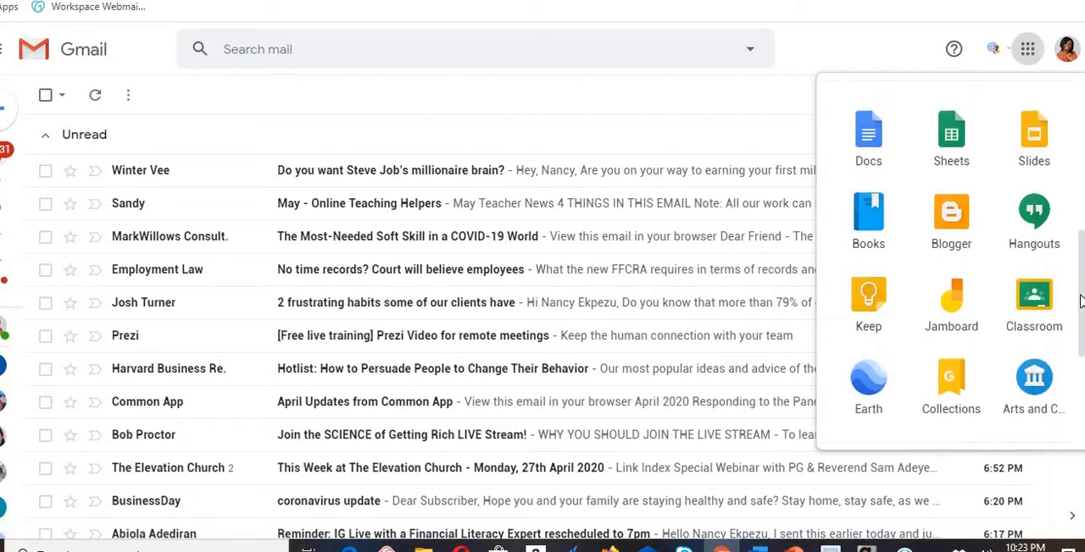
click(1033, 299)
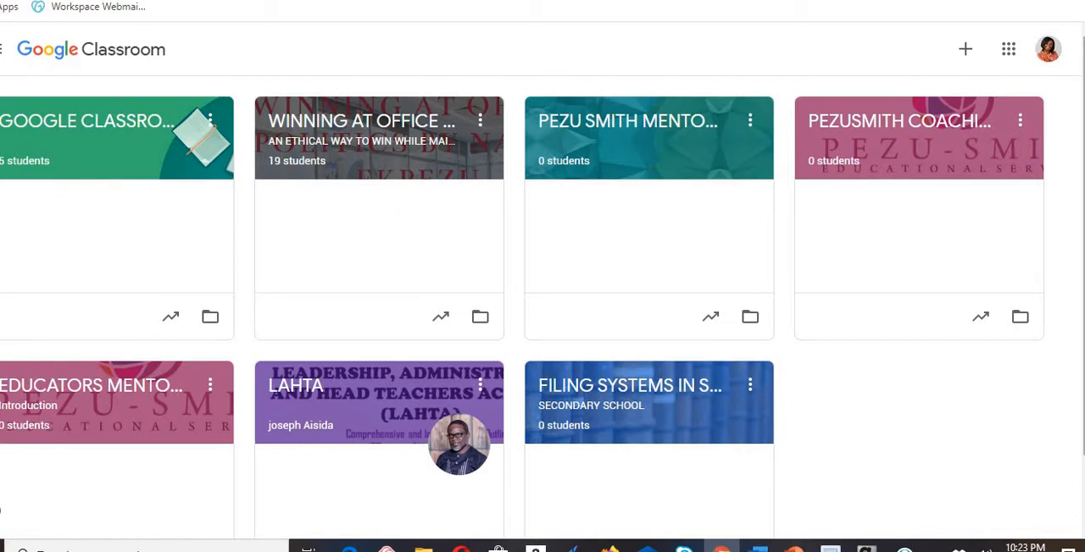
- Start creating a new class and accept the notice about not using Classroom at a school with students
click(966, 52)
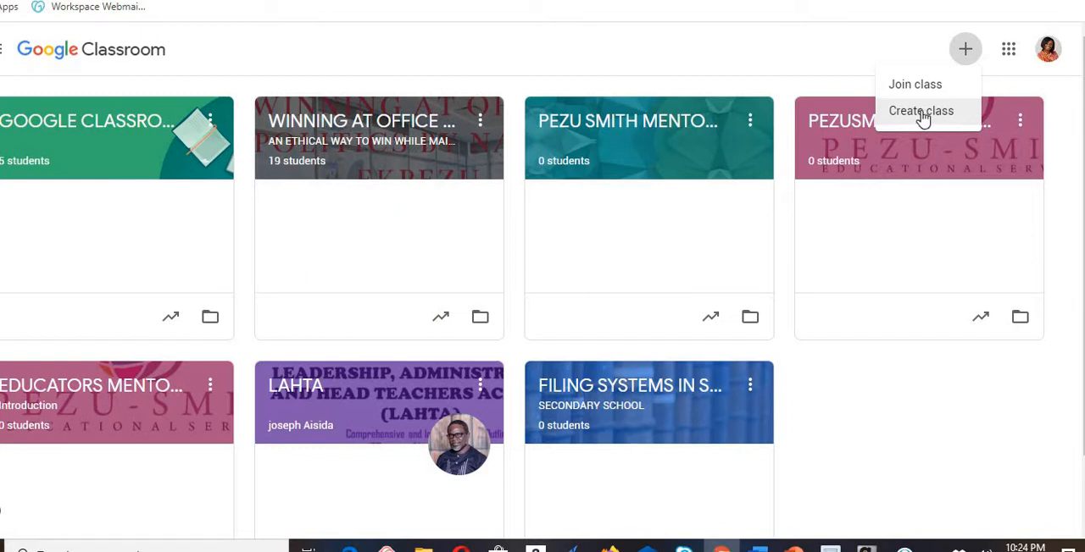
click(921, 116)
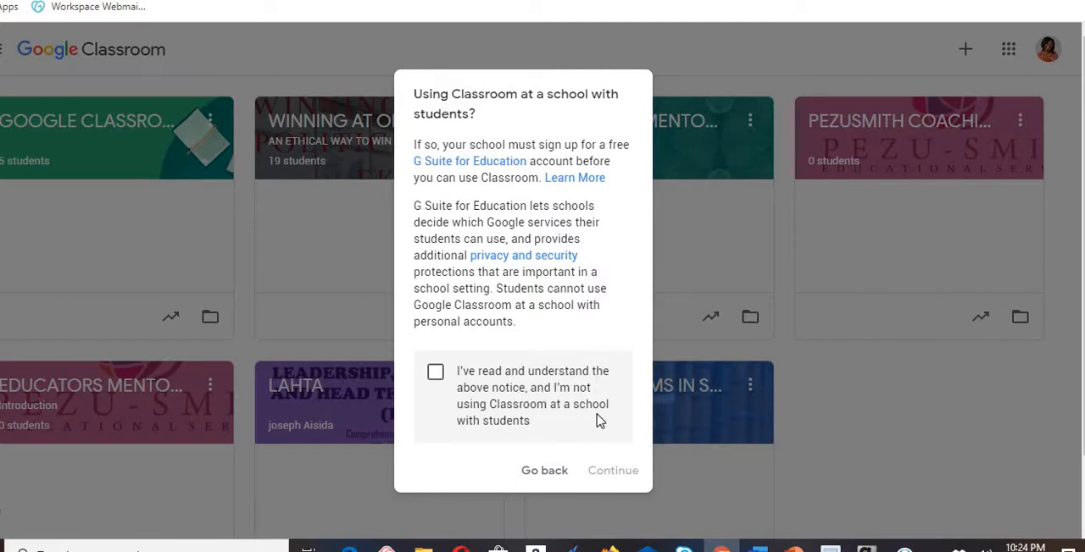
click(439, 380)
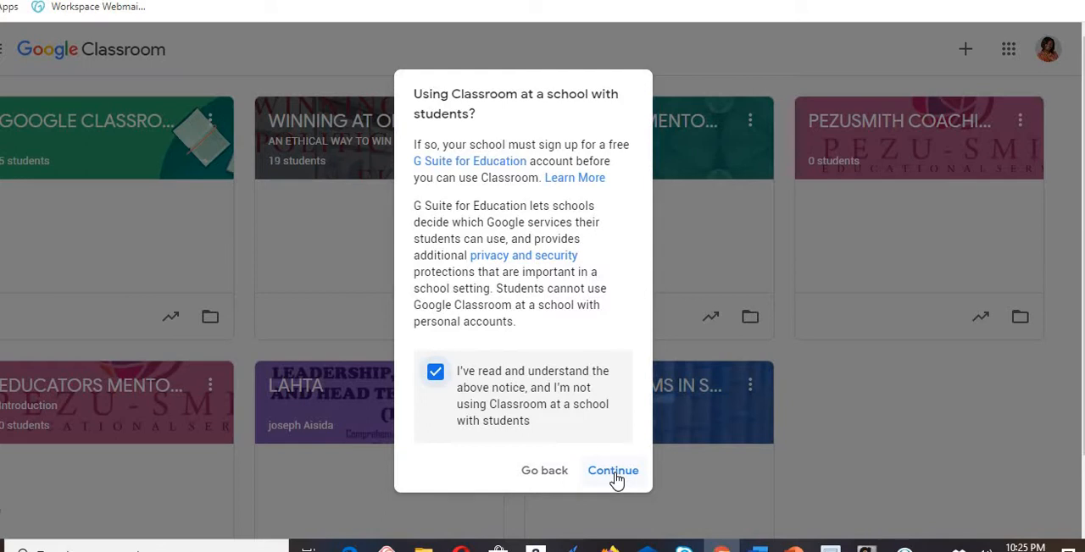
click(614, 472)
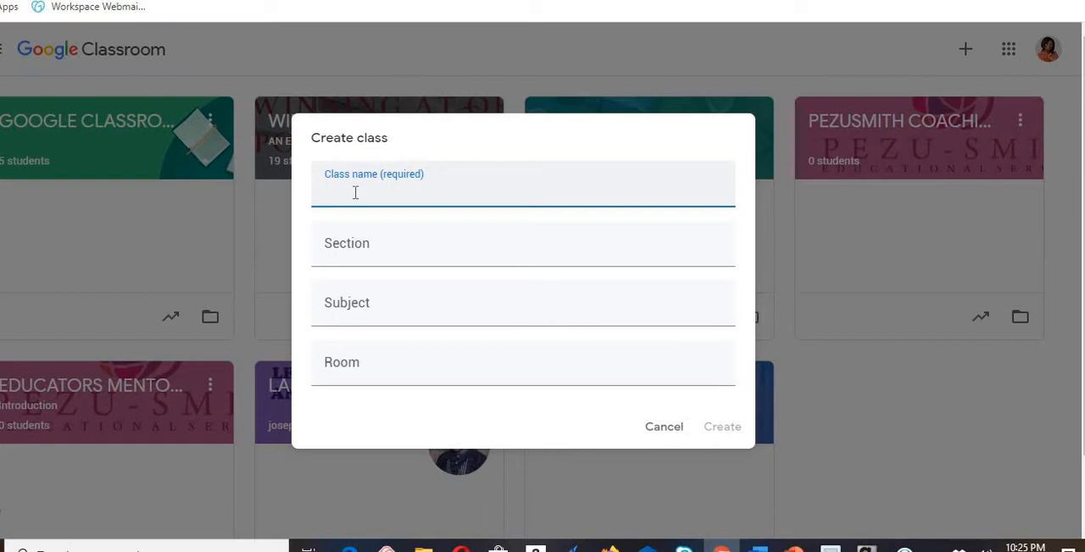
- Enter PALM COURT PRIMARY as the new class's name
text(a)
key(BackSpace)
text(PALM COURT PRIMARY)
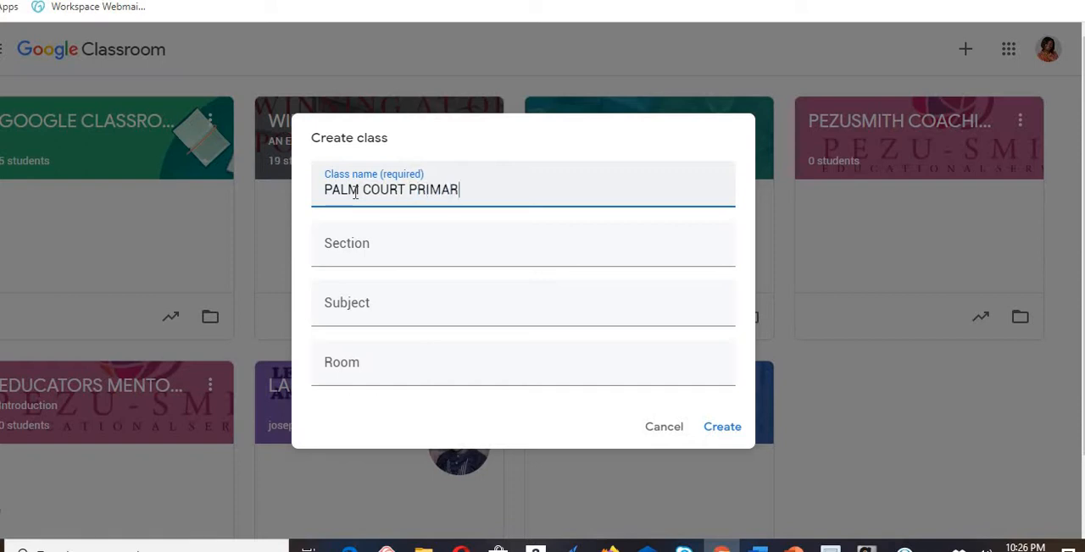
- Set the new class's section to YEAR 4 and its subject to BASIC SCIENCE
click(352, 250)
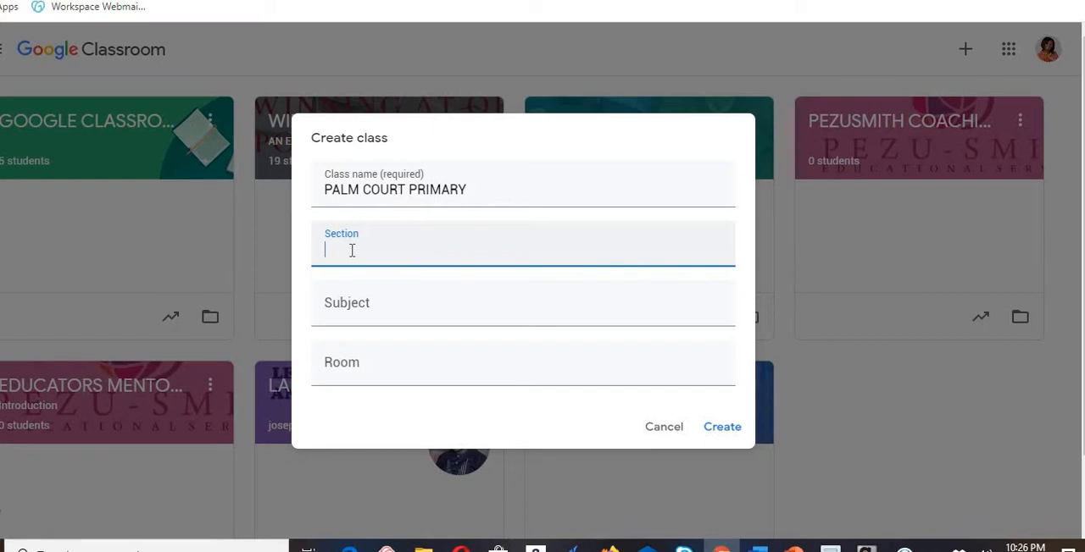
text(YEAR 4)
click(359, 313)
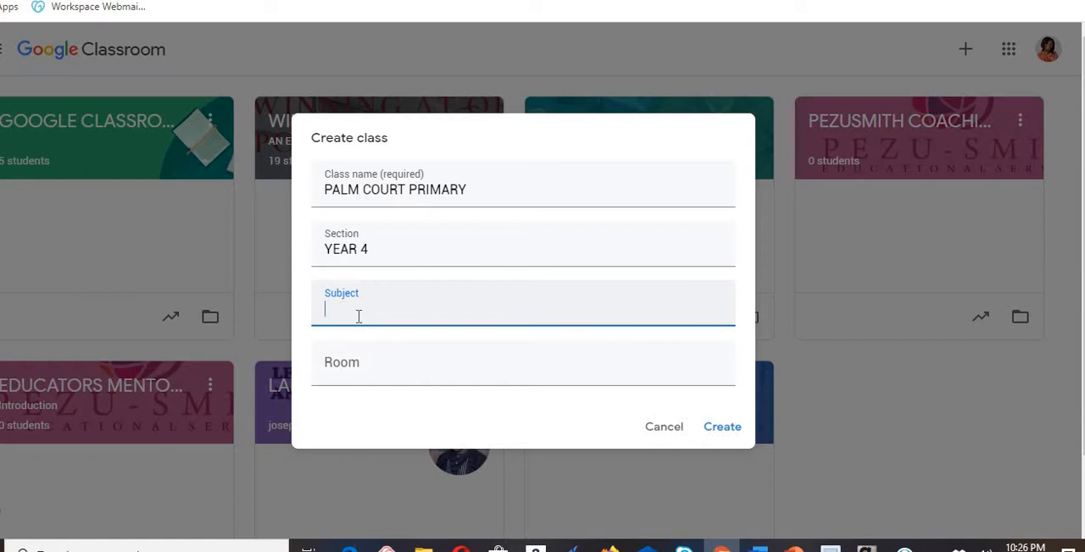
text(BASIC SCIENCE)
click(358, 376)
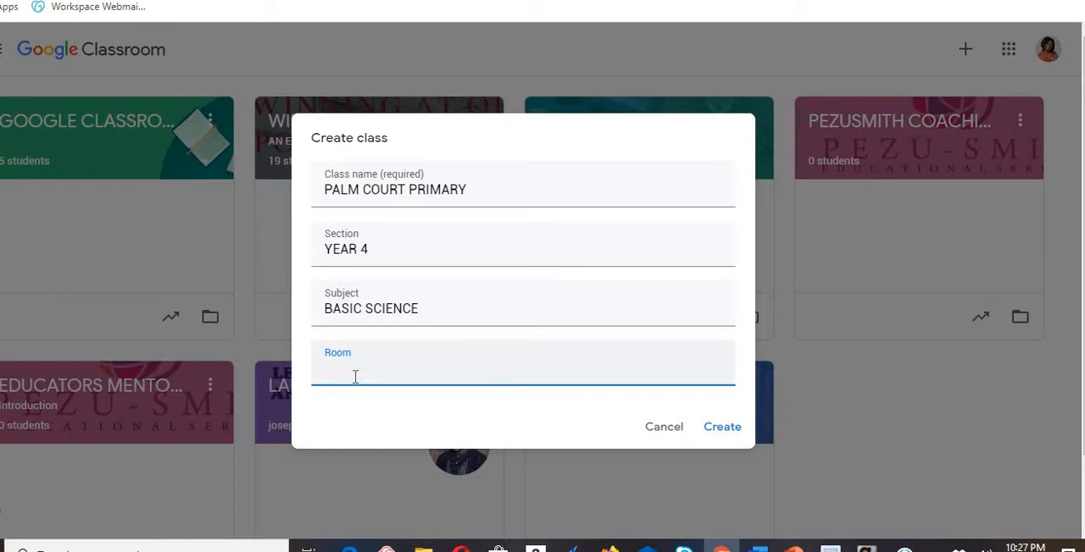
text(MS. EVELYN'S CLASS)
key(BackSpace)
- Enter YEAR 4 SUNFLOWER as the room and create the class
key(BackSpace)
key(BackSpace)
key(BackSpace)
key(BackSpace)
key(BackSpace)
key(BackSpace)
key(BackSpace)
key(BackSpace)
key(BackSpace)
key(BackSpace)
key(BackSpace)
key(BackSpace)
key(BackSpace)
key(BackSpace)
key(BackSpace)
key(BackSpace)
key(BackSpace)
key(BackSpace)
text(YEAR )
text(4 )
text(LILY)
key(BackSpace)
key(BackSpace)
key(BackSpace)
key(BackSpace)
text(SI)
text(UN)
text(FLOWEER)
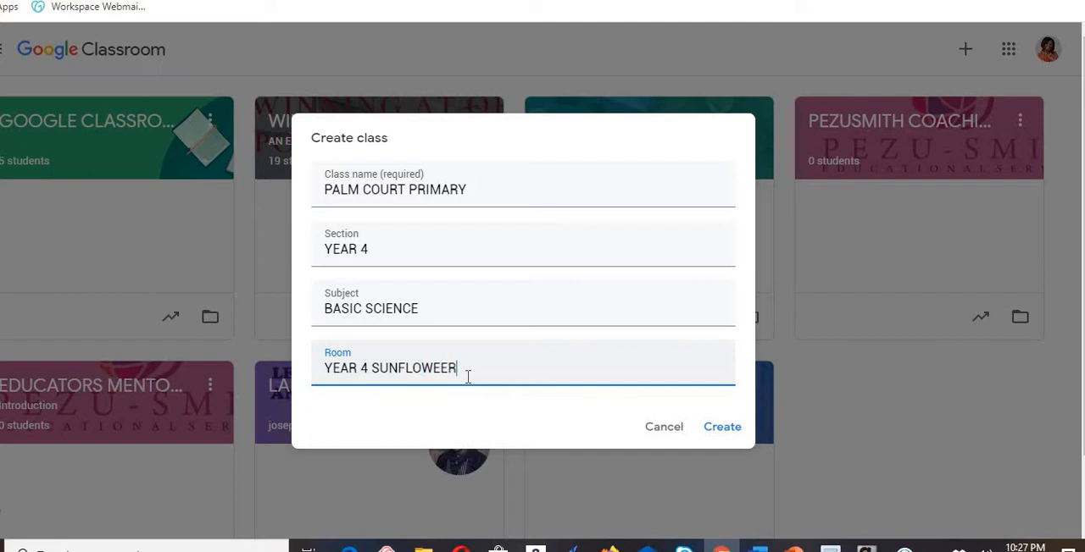
key(BackSpace)
text(R)
key(BackSpace)
key(BackSpace)
text(R)
click(717, 434)
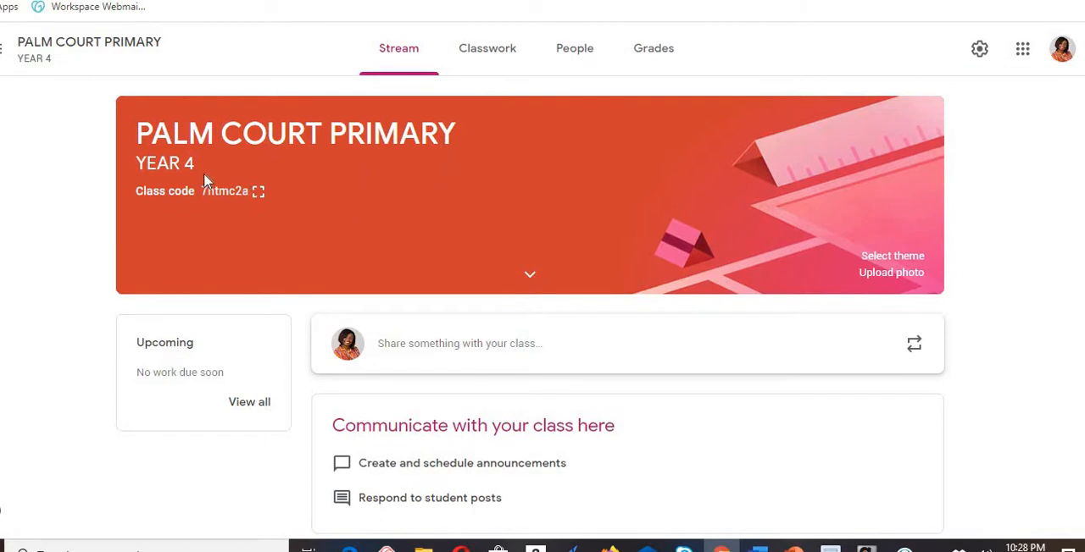
- View the class code enlarged, then return to the class stream
click(257, 193)
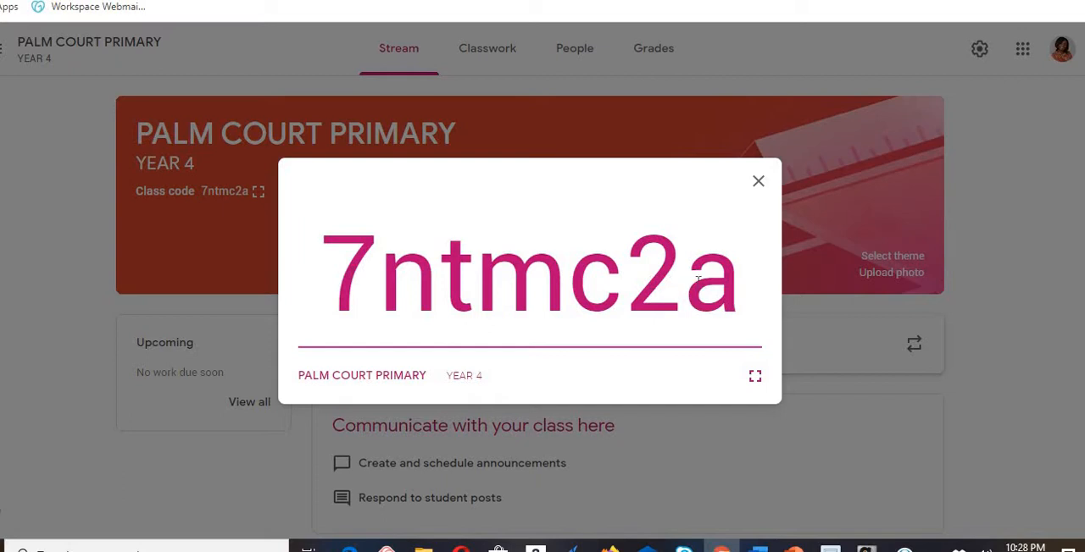
click(757, 181)
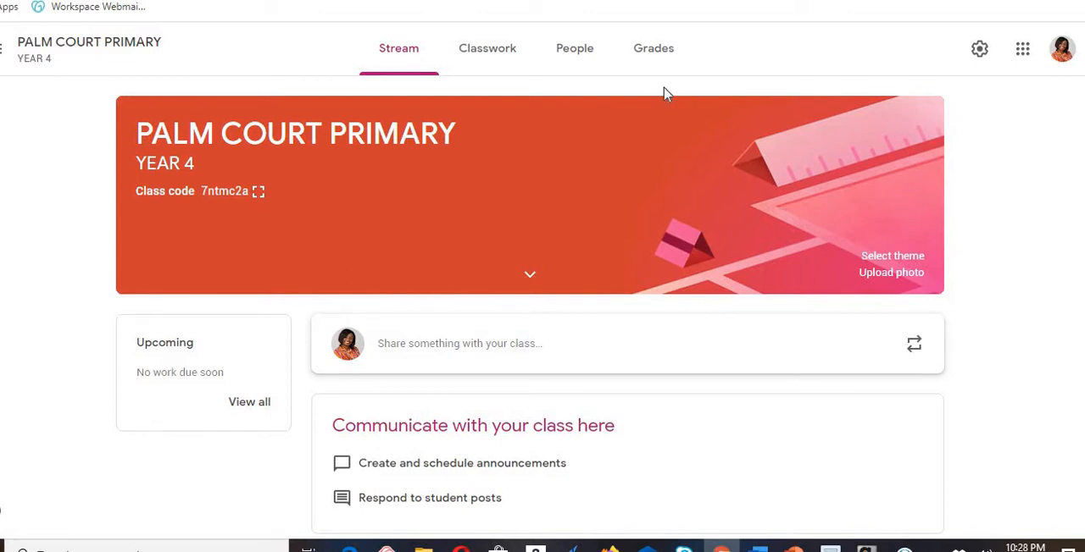
- Invite a student to the class by searching for the student's name and choosing the matching Gmail contact
click(564, 48)
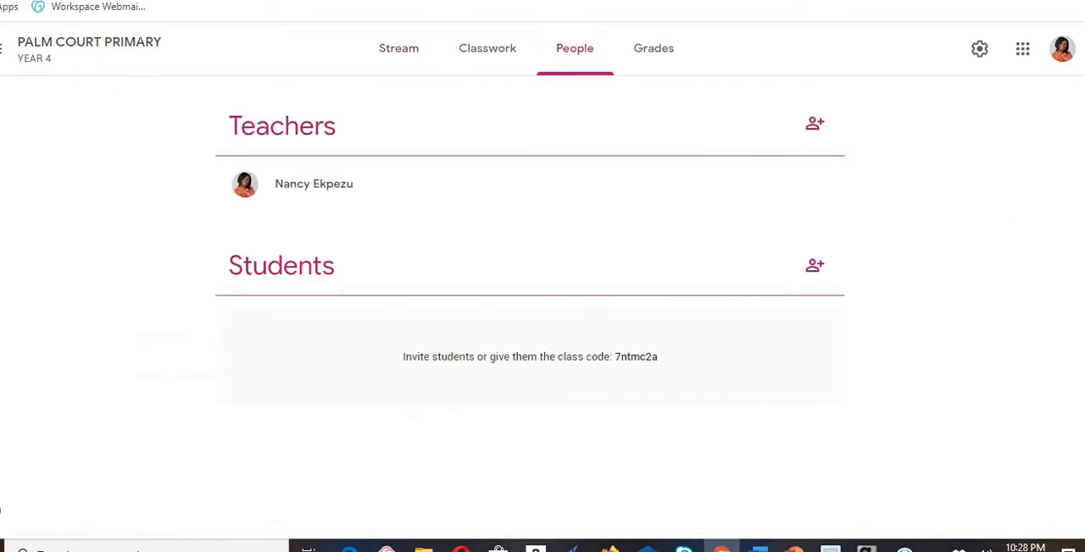
click(818, 269)
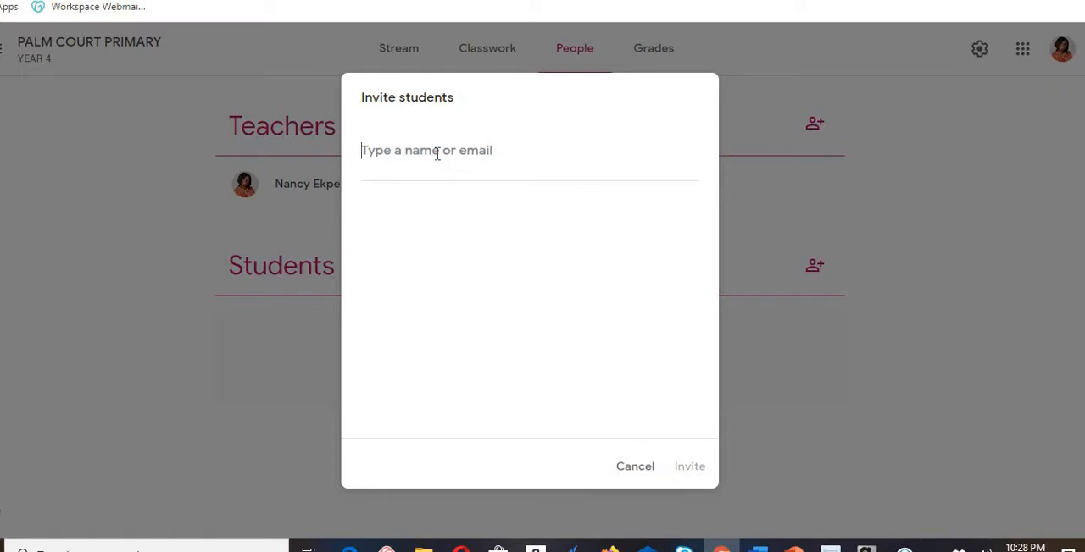
text(nancy)
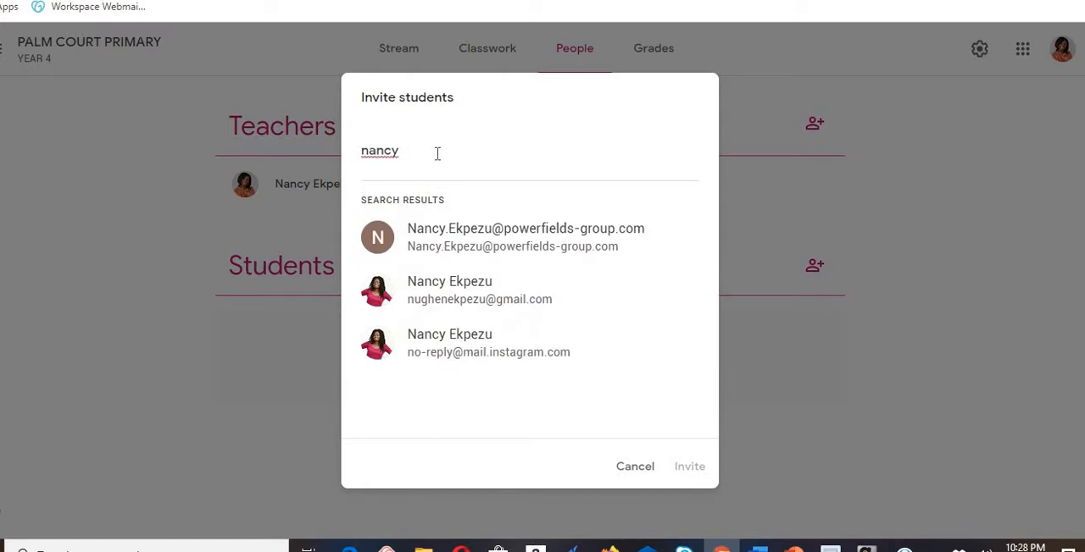
click(496, 306)
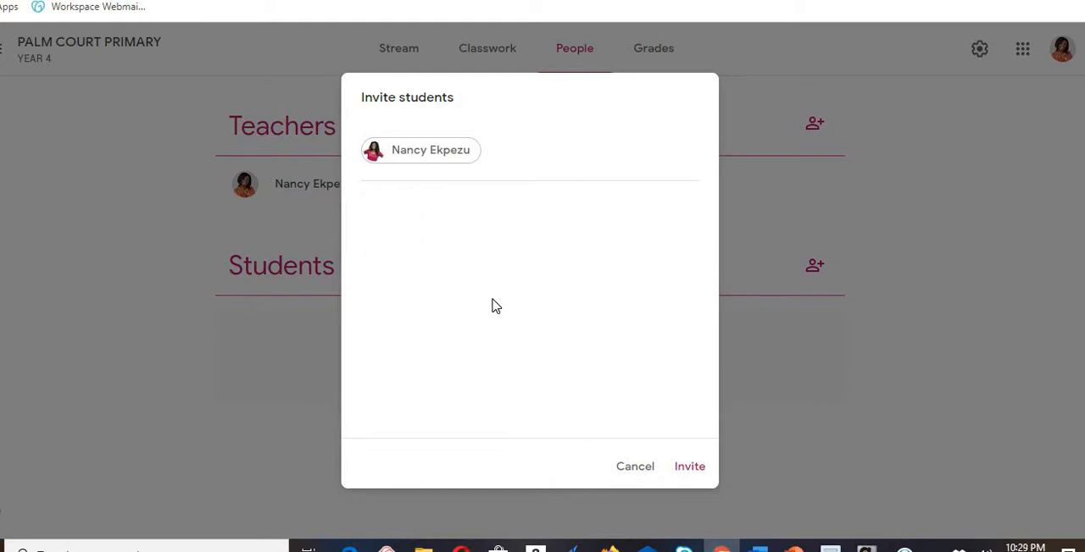
click(692, 471)
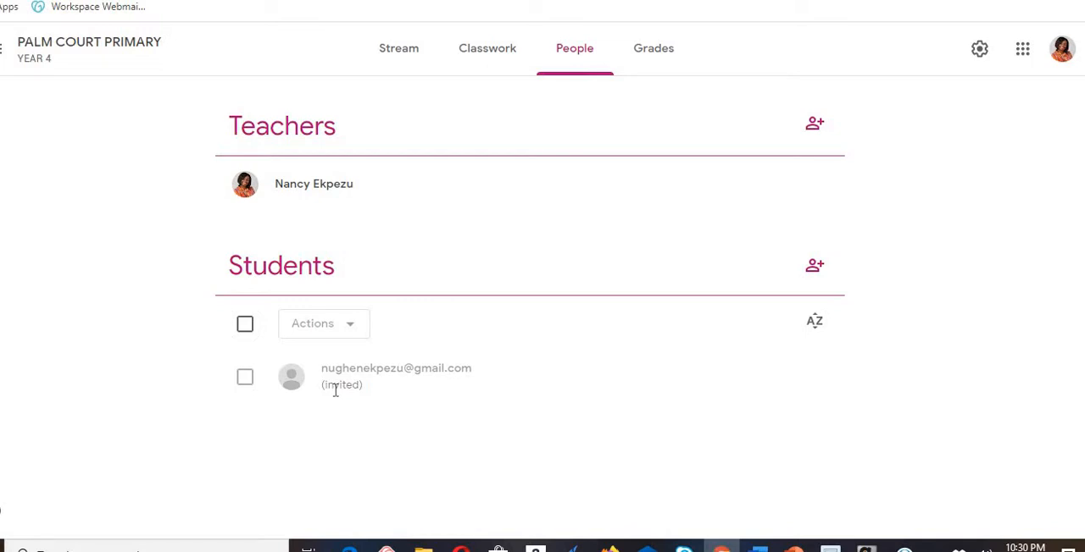
click(816, 270)
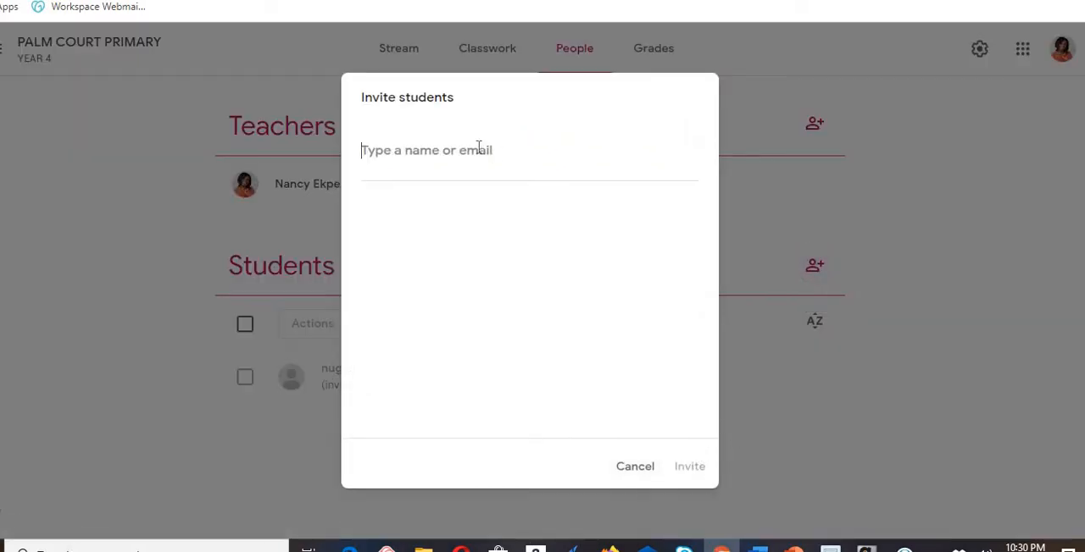
text(na)
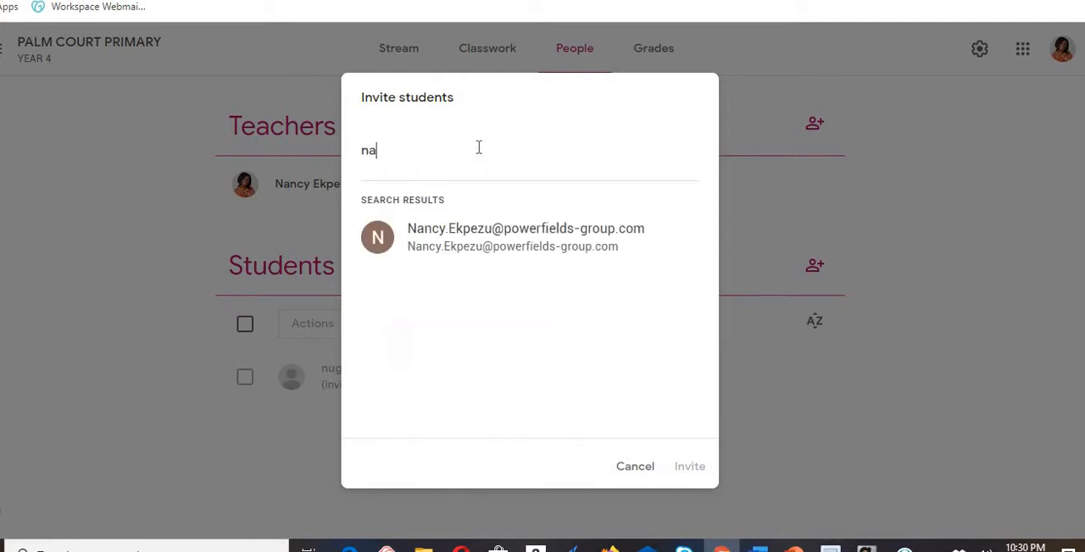
click(496, 244)
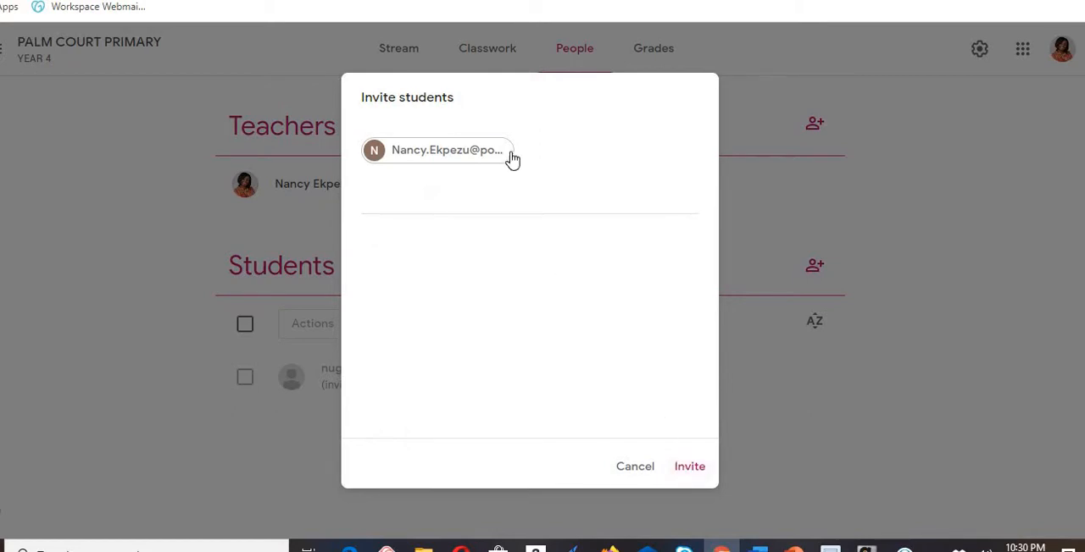
key(BackSpace)
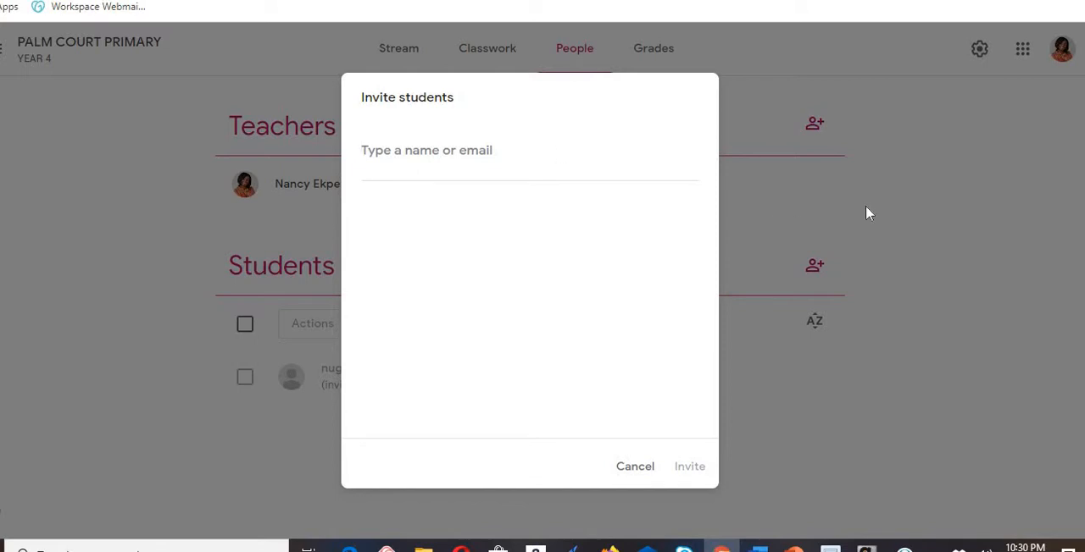
click(637, 469)
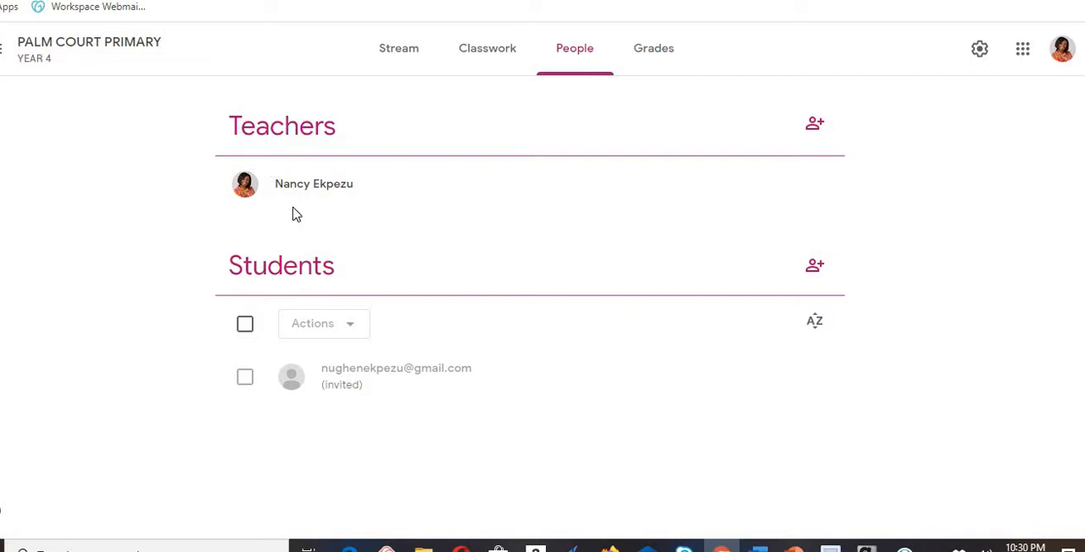
- Invite a co-teacher to the class by searching for contacts with "h" and choosing one of the suggested people
click(816, 126)
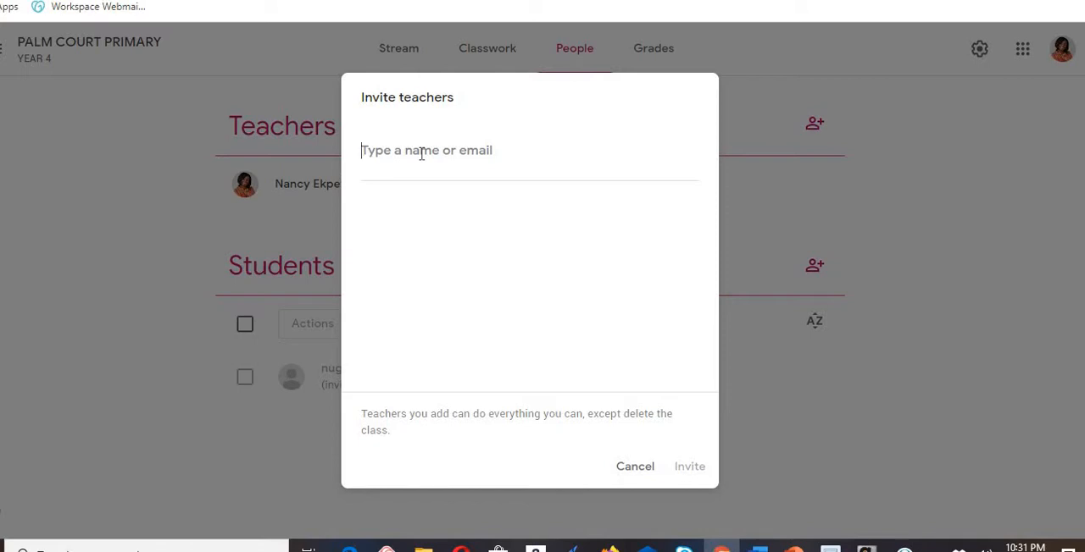
text(h)
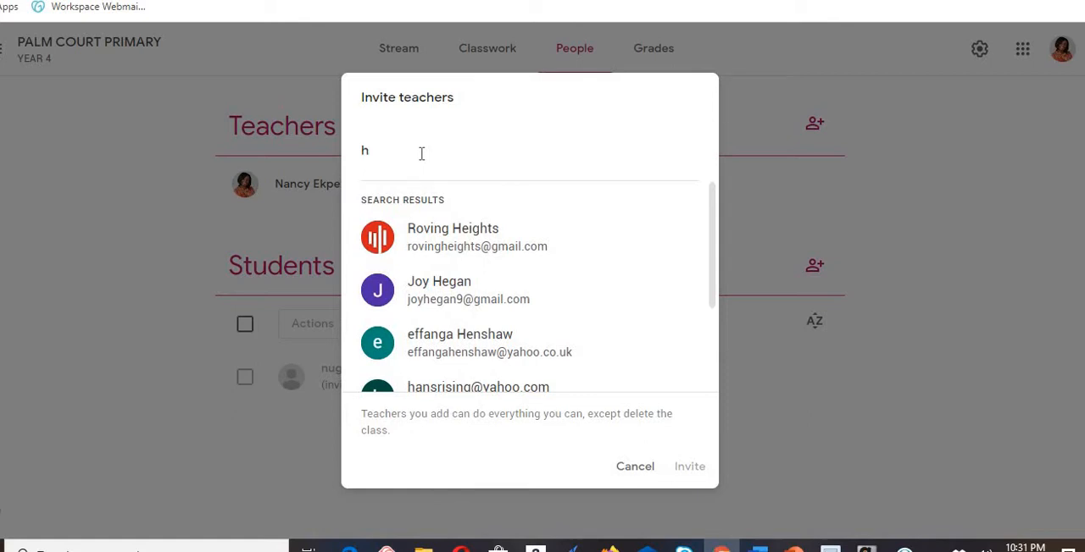
click(452, 296)
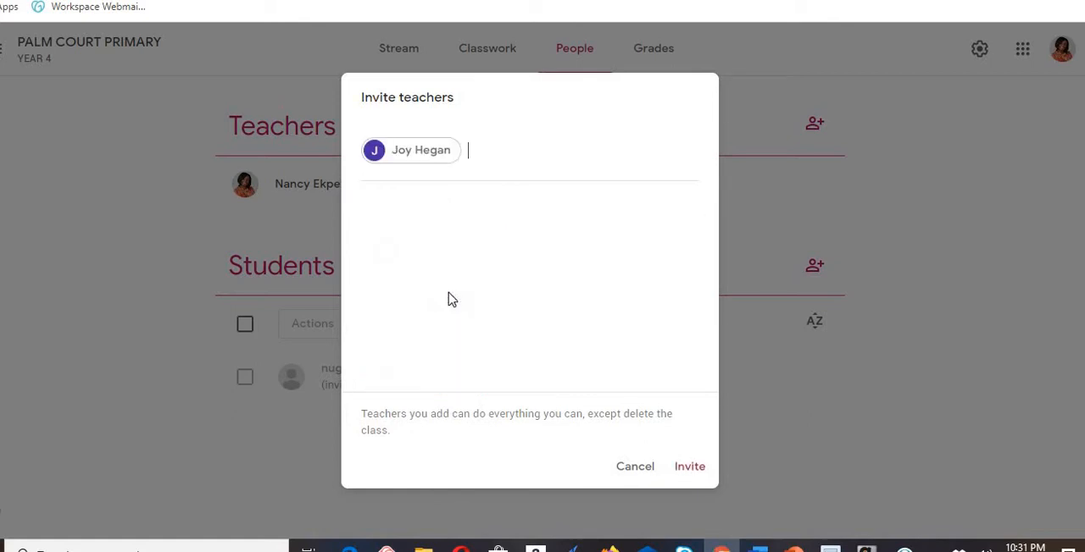
click(690, 469)
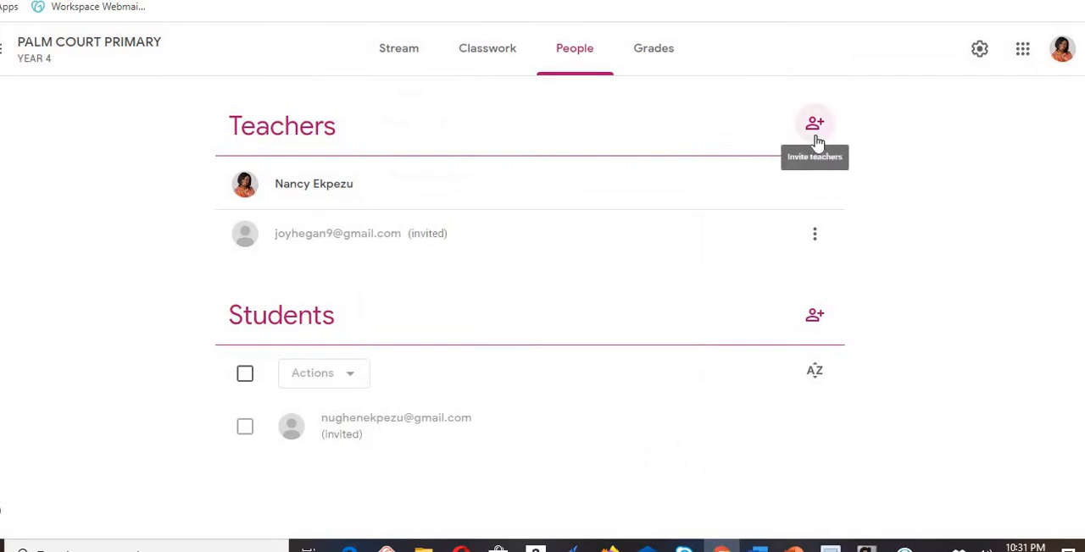
- Remove the invited co-teacher from the class's teacher list
click(815, 236)
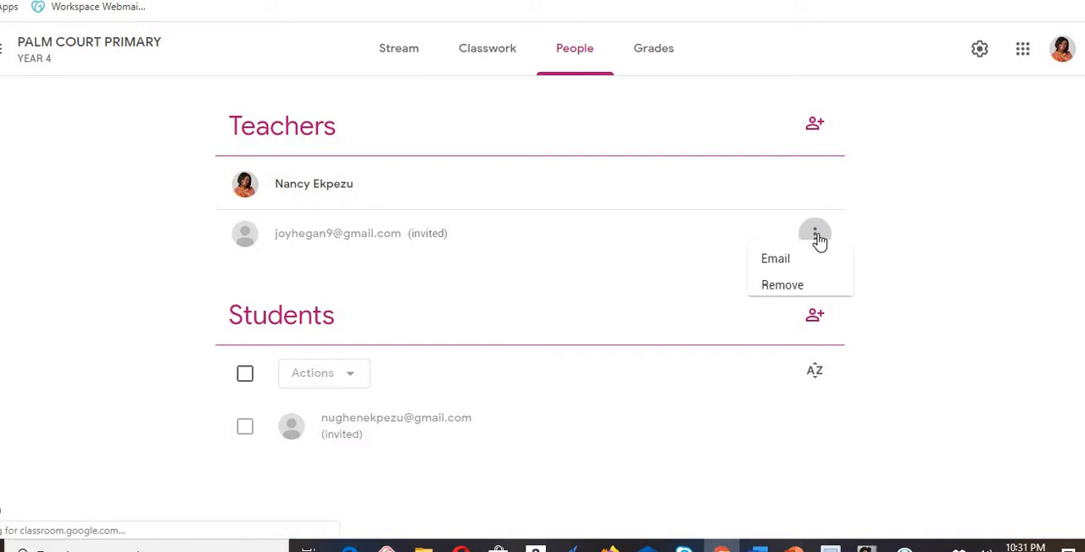
click(765, 298)
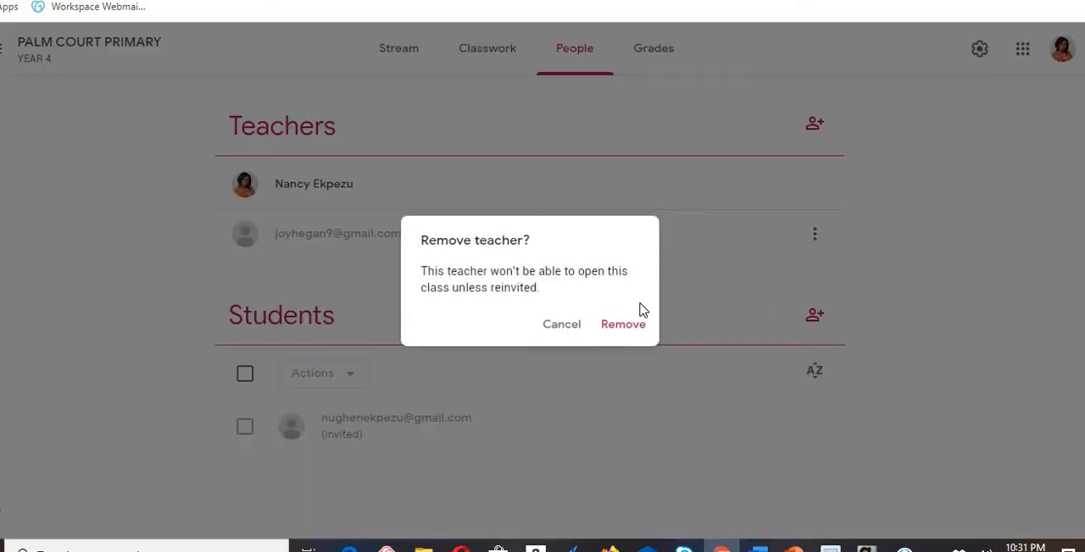
click(623, 325)
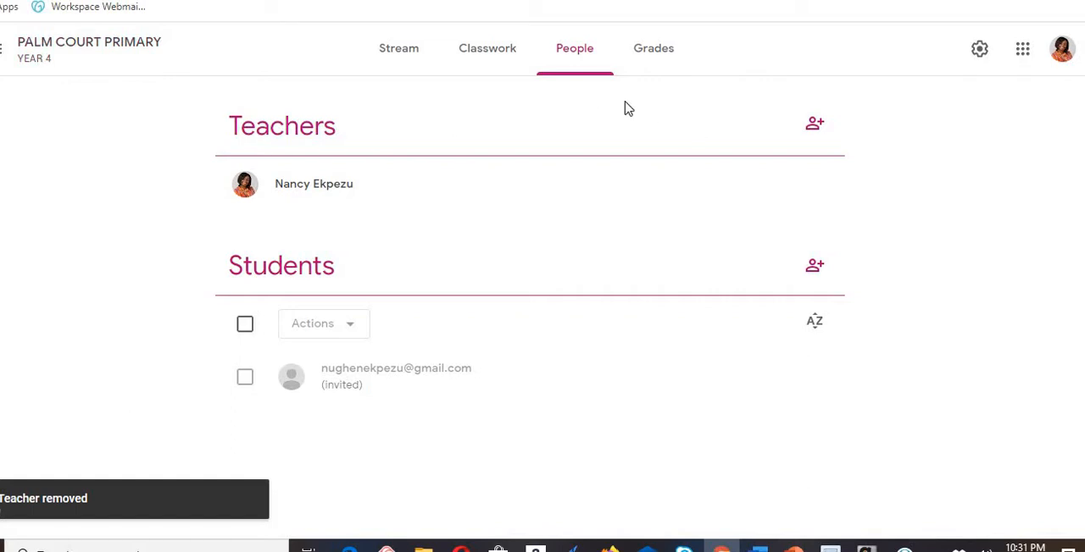
- Start an announcement to all students on the PALM COURT PRIMARY stream with "You are all welcome to class today. Please note that"
click(405, 58)
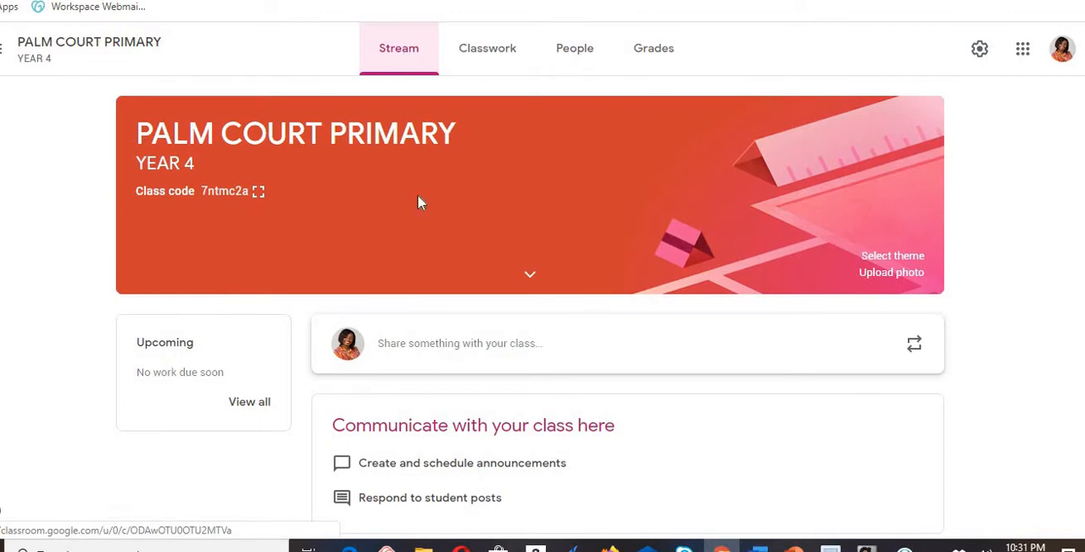
click(463, 351)
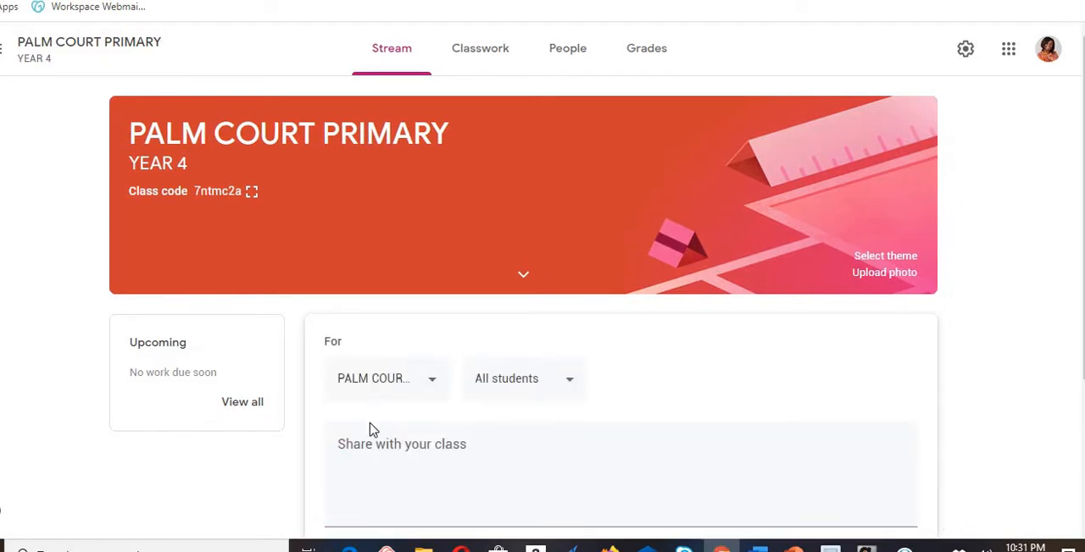
click(360, 447)
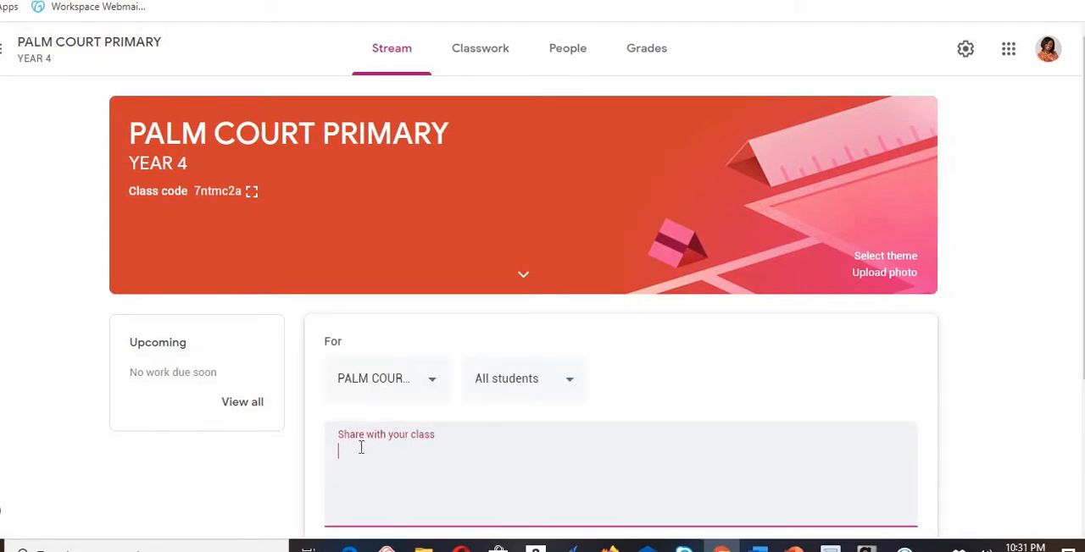
text(You are all welcome to cl)
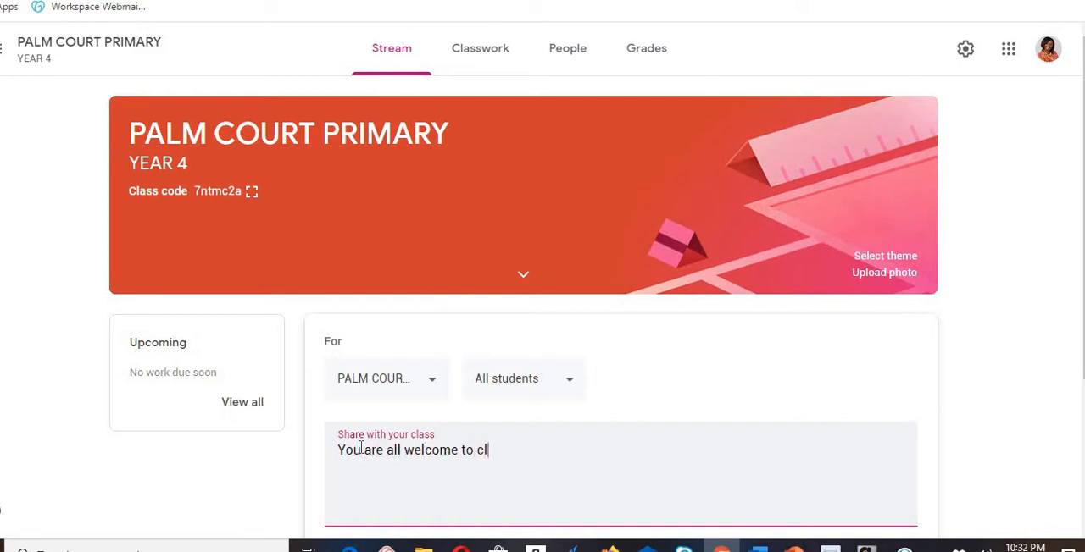
text(ass today. Ple)
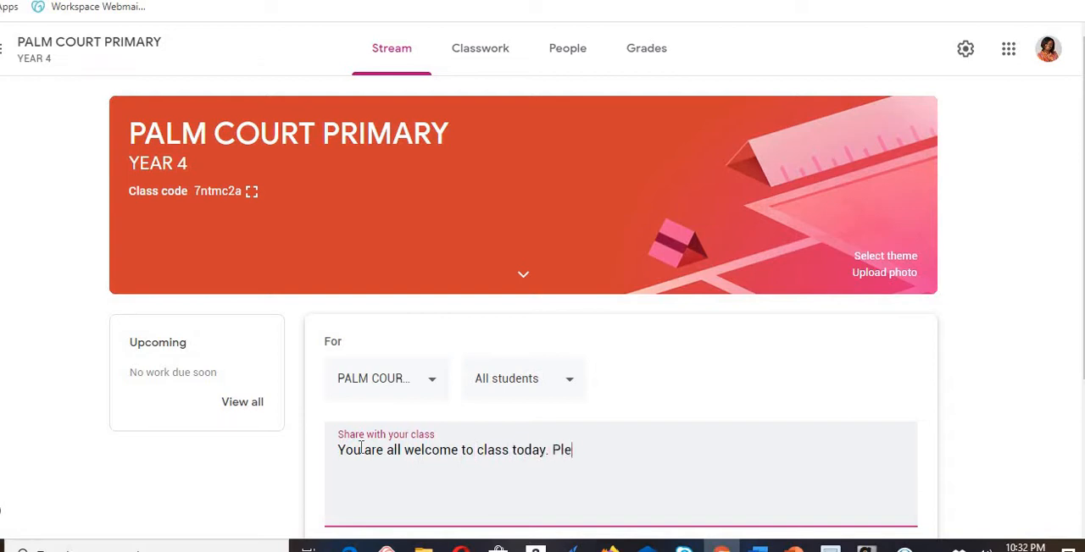
text(ase note that I loo====)
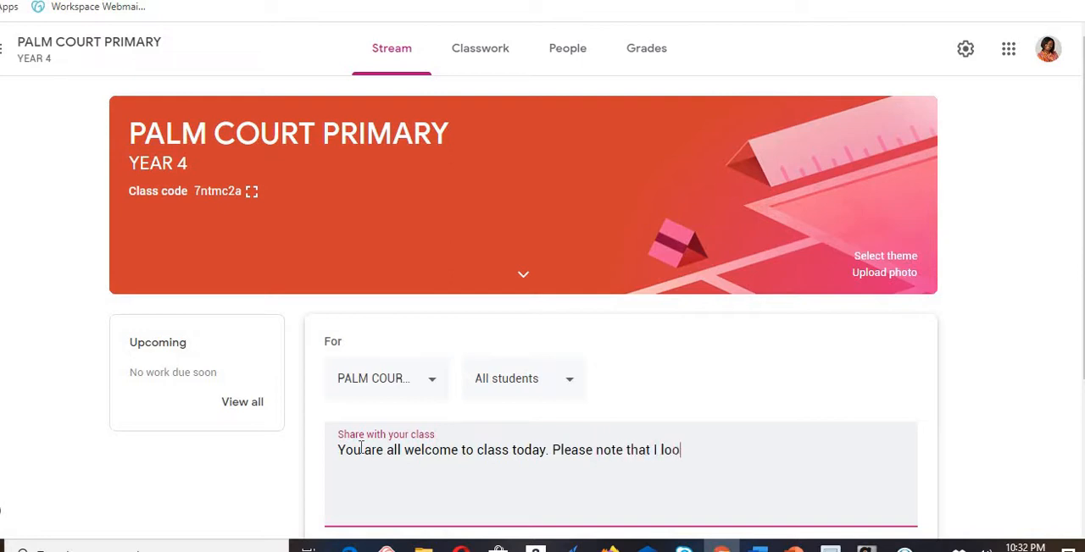
- Complete the announcement with "expect full participation from everyone." and post it to the class stream
key(BackSpace)
key(BackSpace)
key(BackSpace)
key(BackSpace)
key(BackSpace)
key(BackSpace)
key(BackSpace)
key(BackSpace)
text(expect full parti)
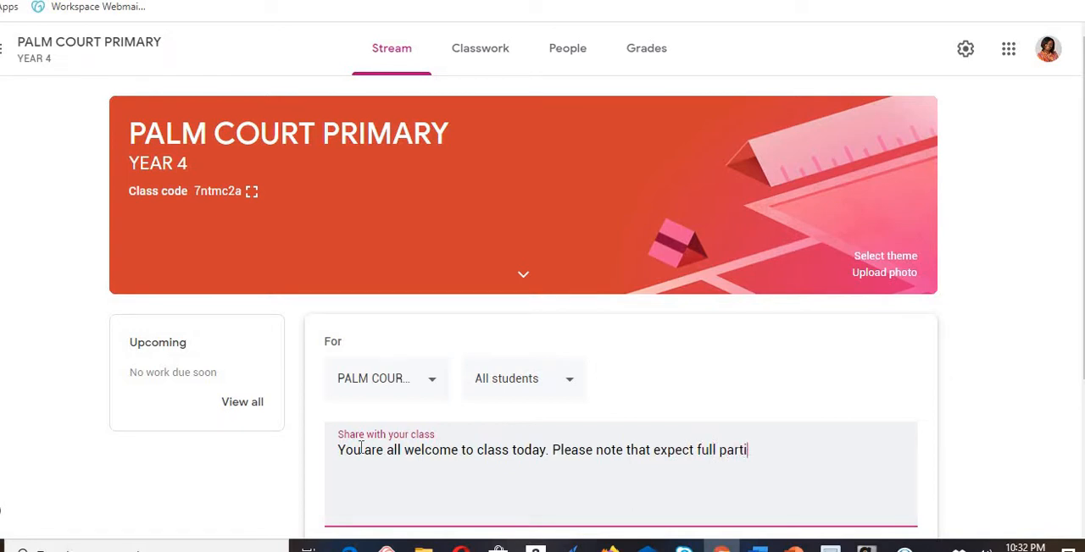
text(cipation from everj)
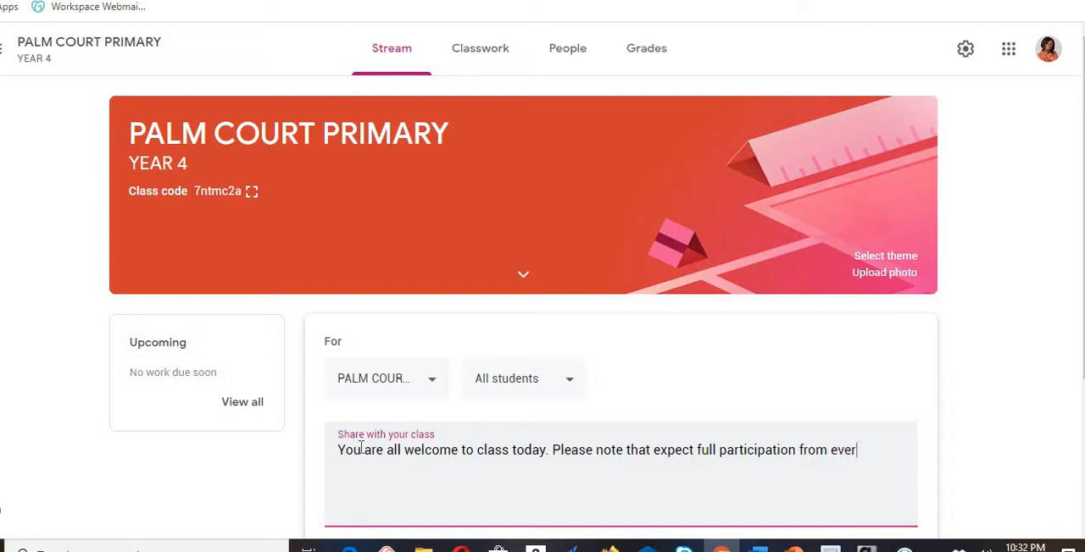
key(BackSpace)
text(yone.)
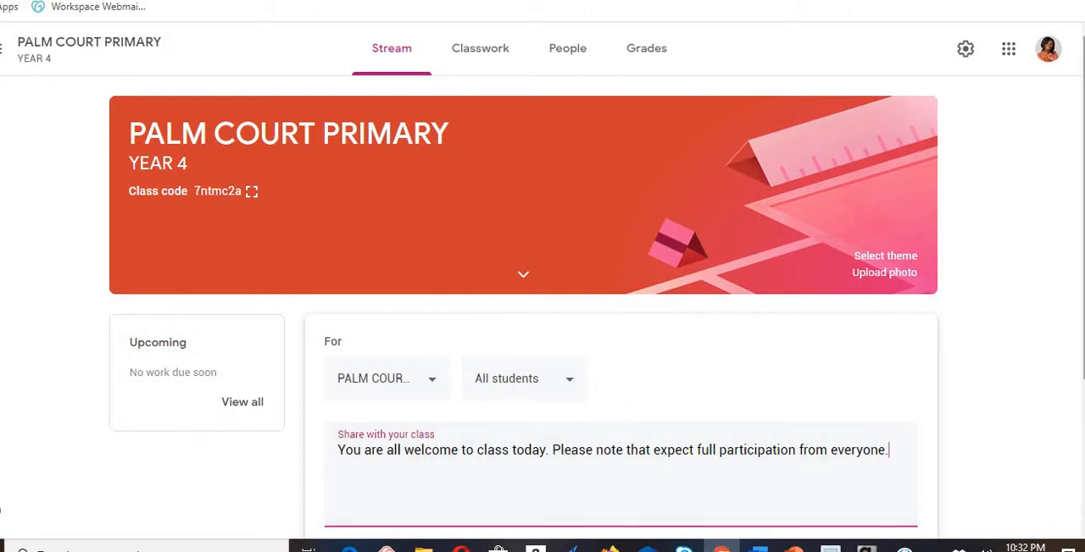
scroll(542, 305, down, 2)
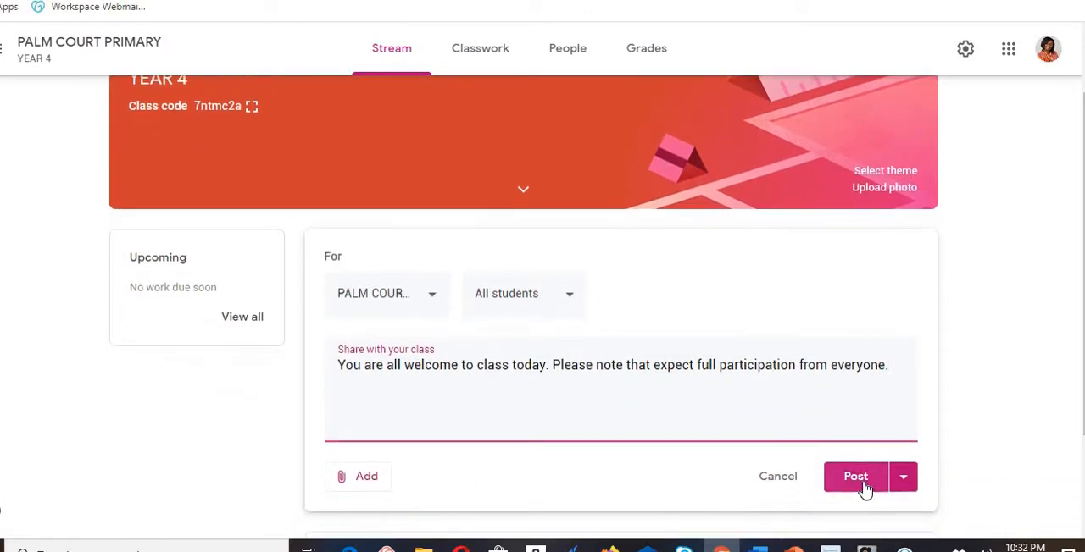
click(862, 484)
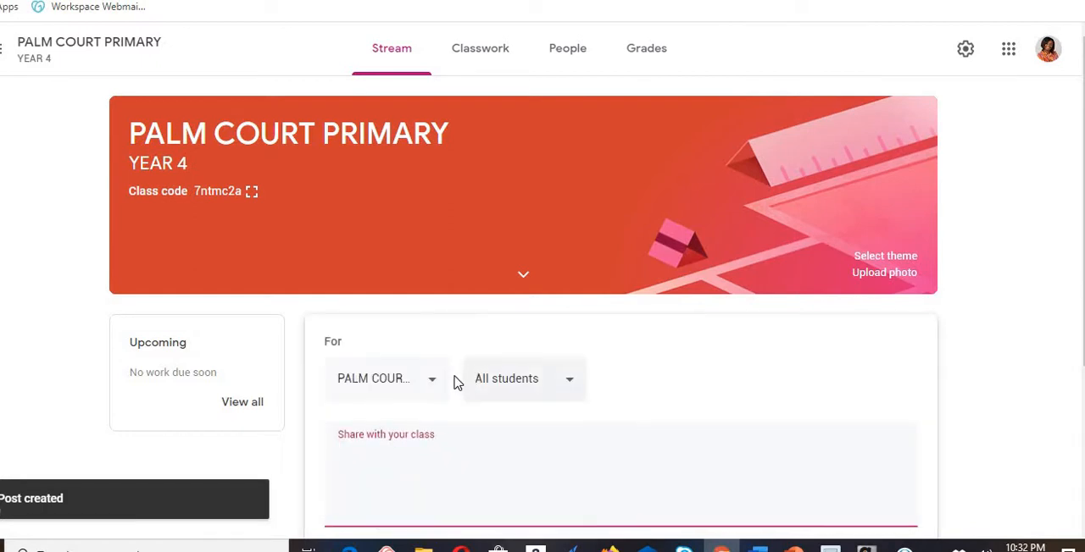
- Check which classes and students a new PALM COURT PRIMARY announcement can be addressed to
click(570, 384)
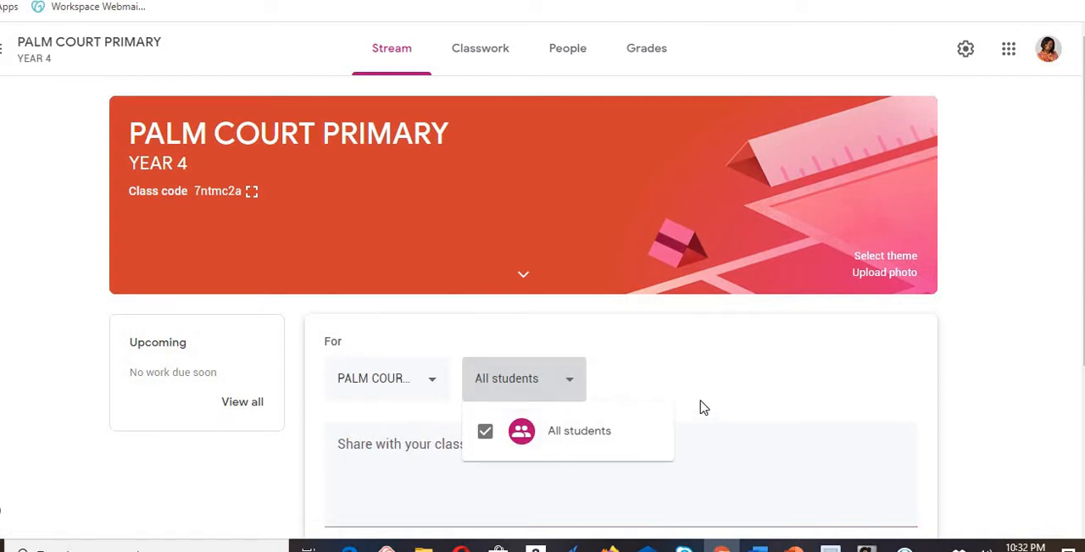
click(431, 386)
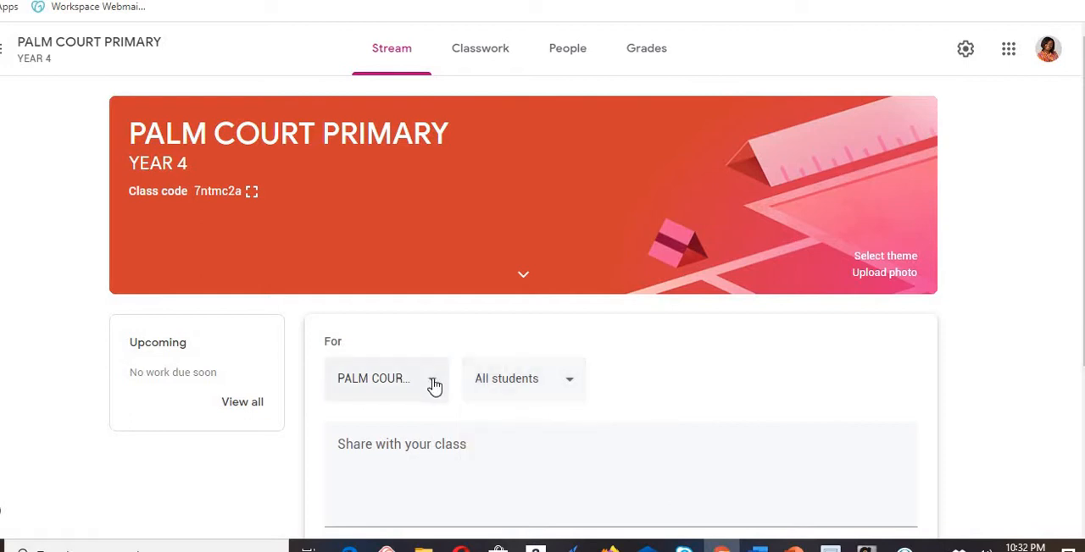
click(570, 382)
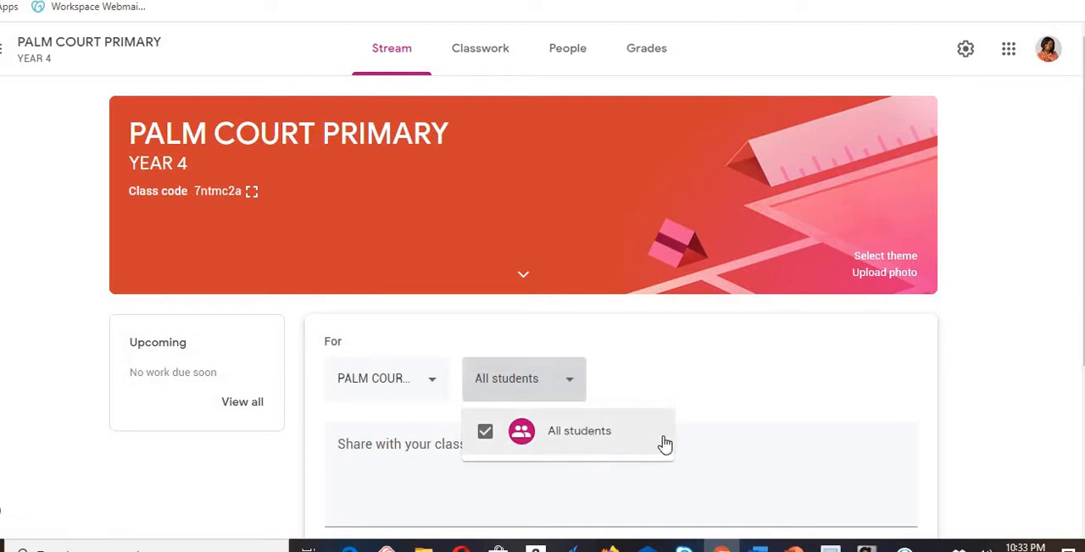
click(1022, 377)
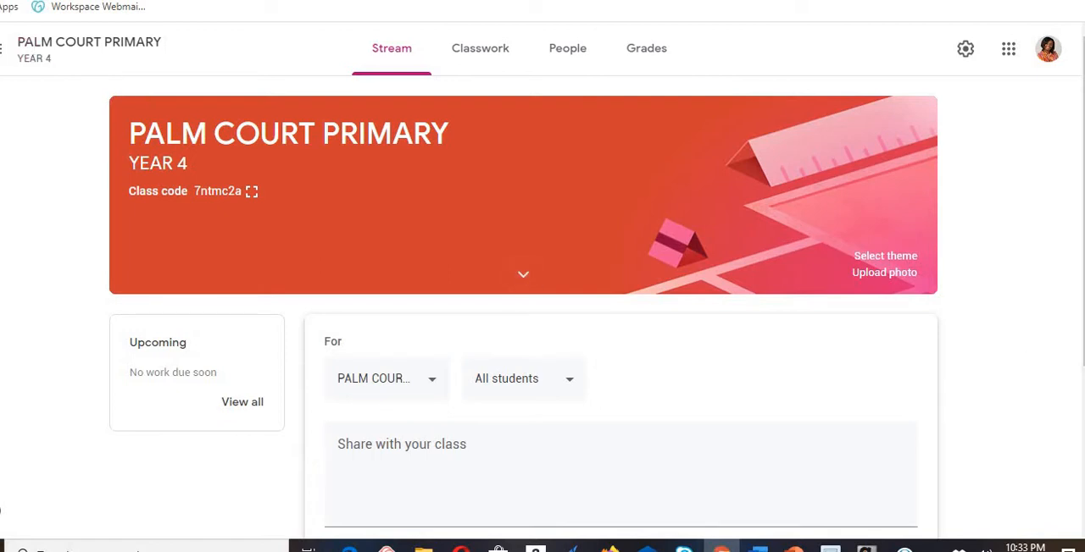
- Switch to the GOOGLE CLASSROOM TRAINING class, start a new announcement and view the students it can be addressed to
click(2, 48)
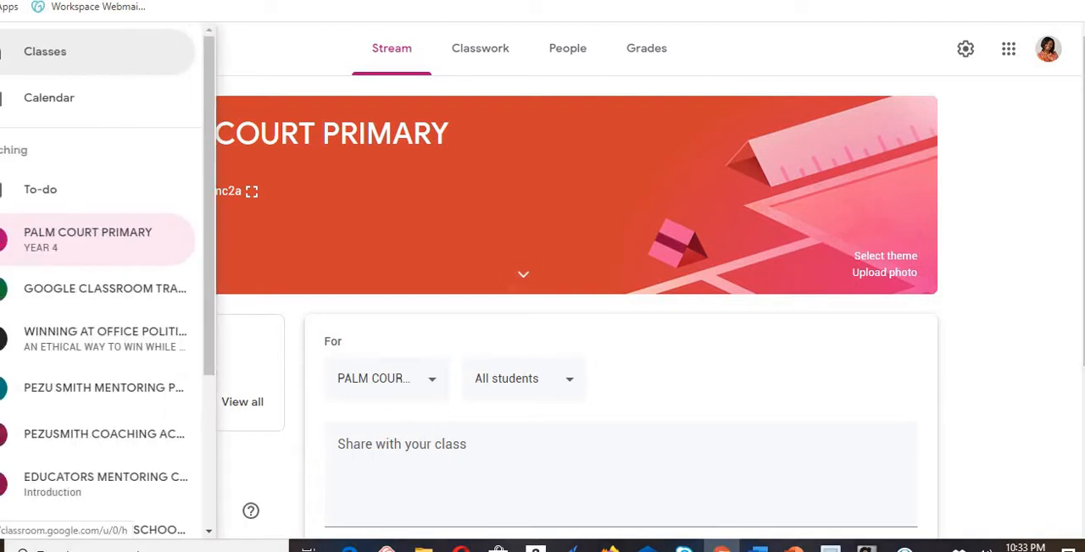
click(93, 293)
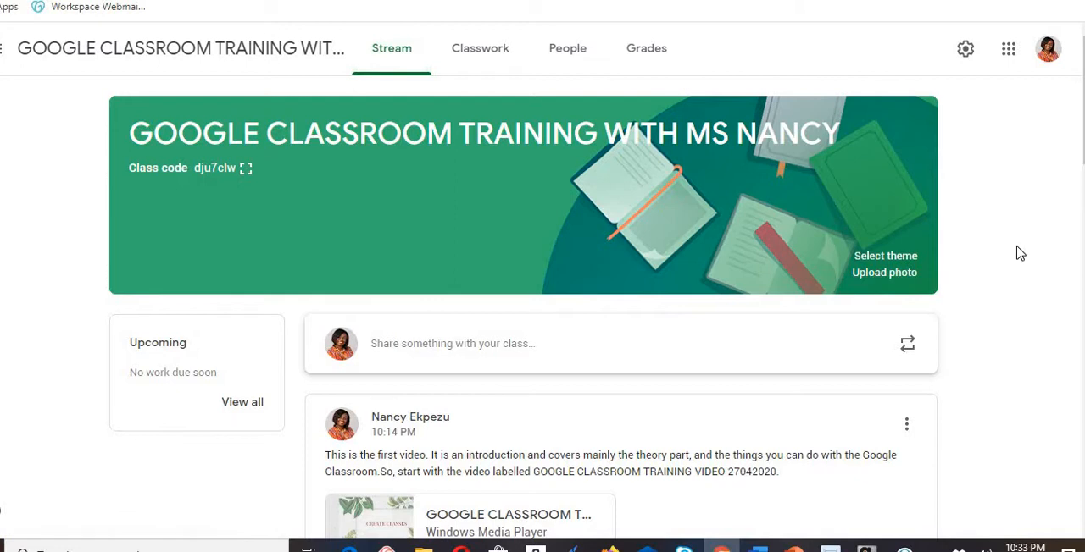
scroll(596, 254, down, 3)
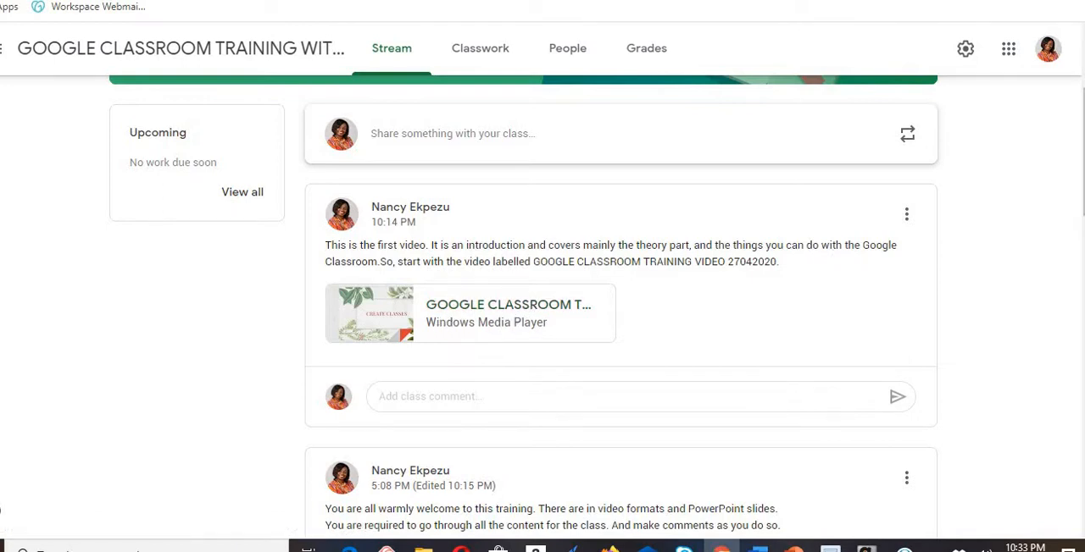
drag(1083, 153, 1084, 120)
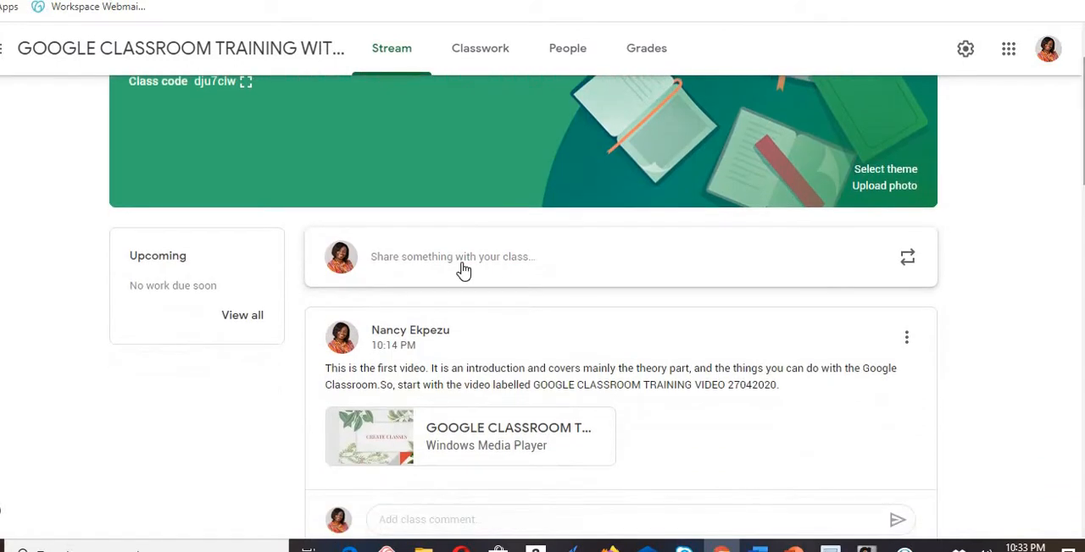
click(462, 269)
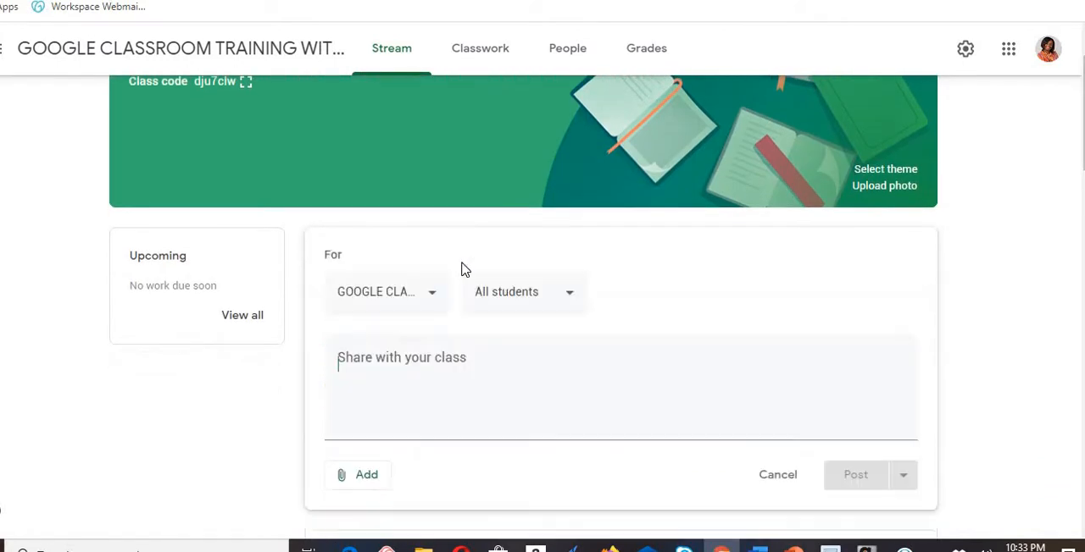
click(564, 297)
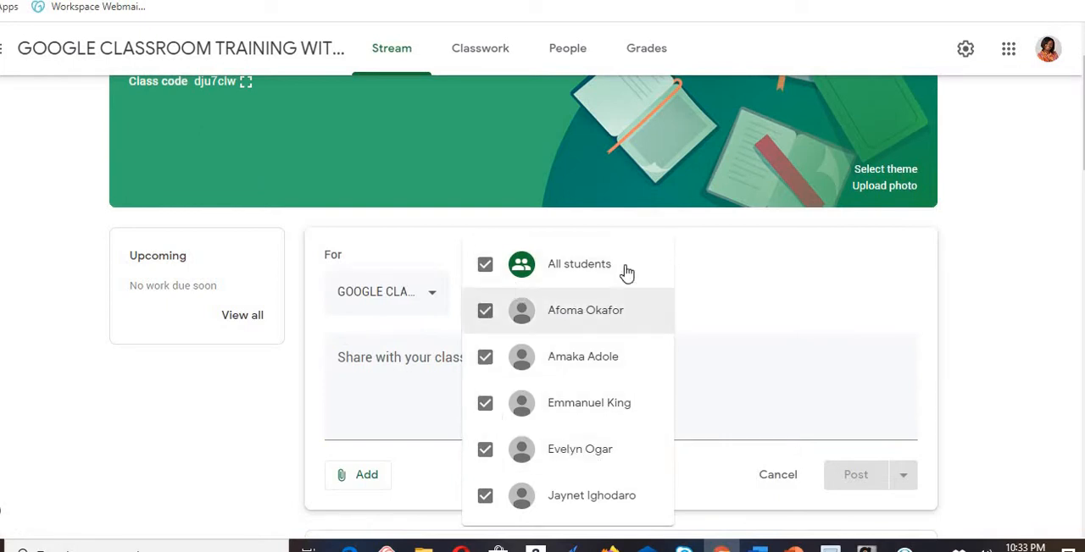
click(699, 282)
- Deselect All students in the new announcement's audience, leaving no individual student selected
click(564, 294)
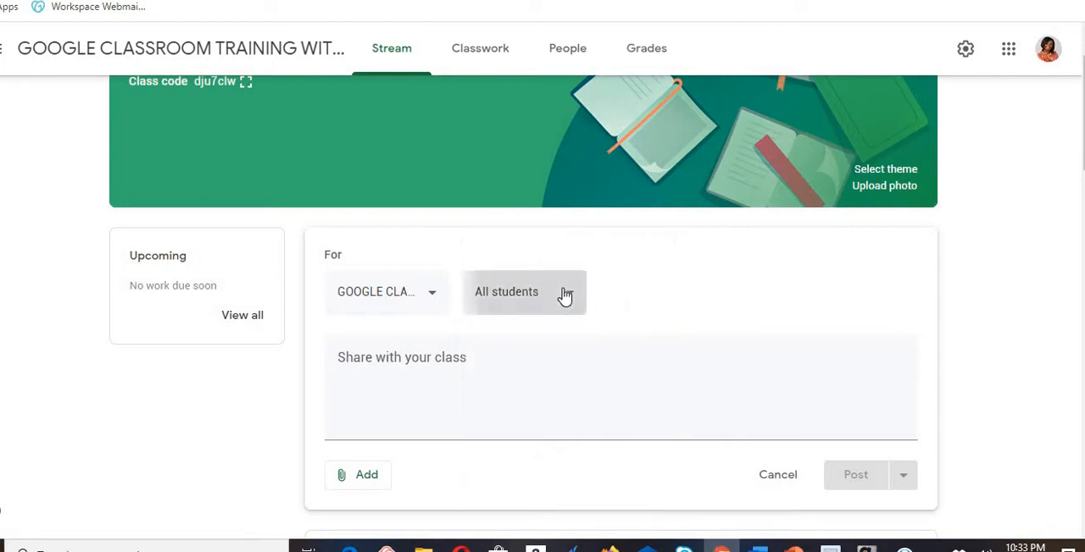
click(489, 279)
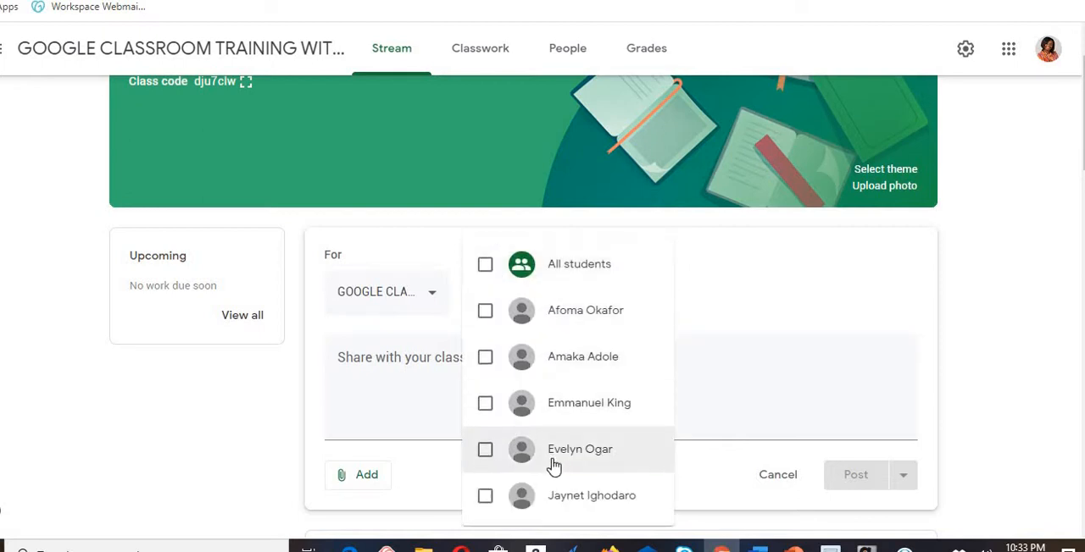
click(484, 452)
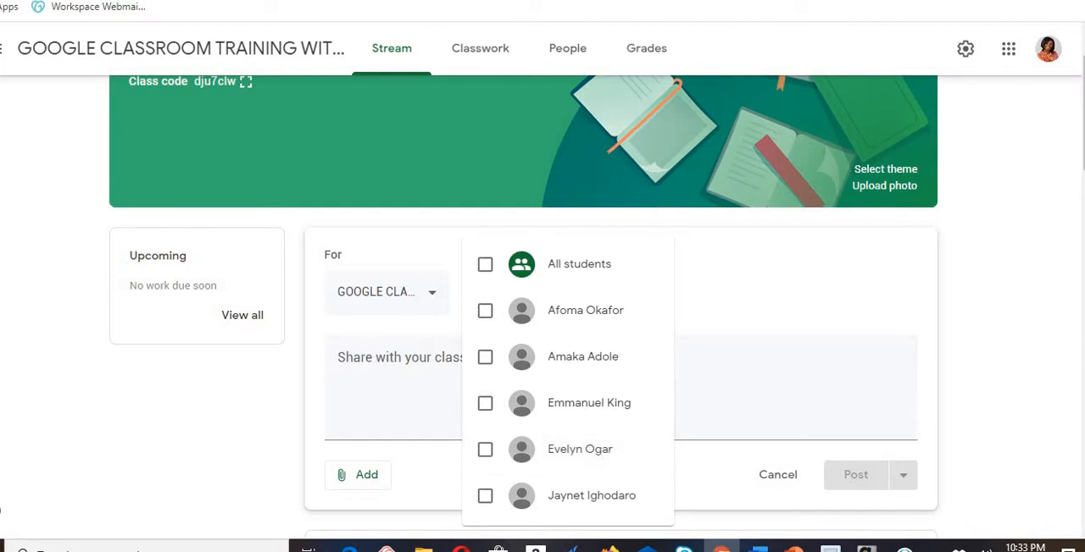
scroll(542, 339, down, 3)
scroll(542, 339, up, 2)
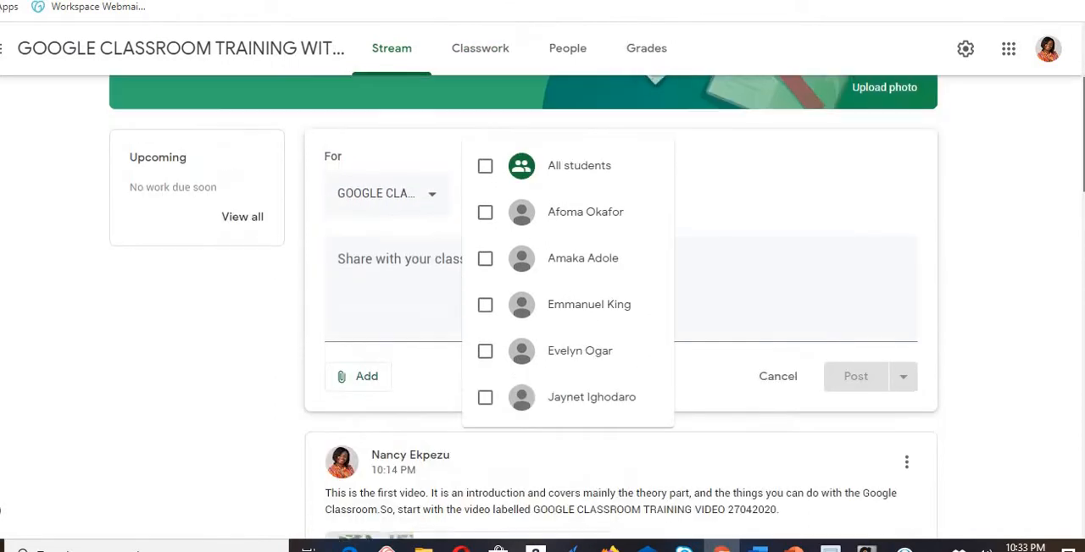
click(979, 315)
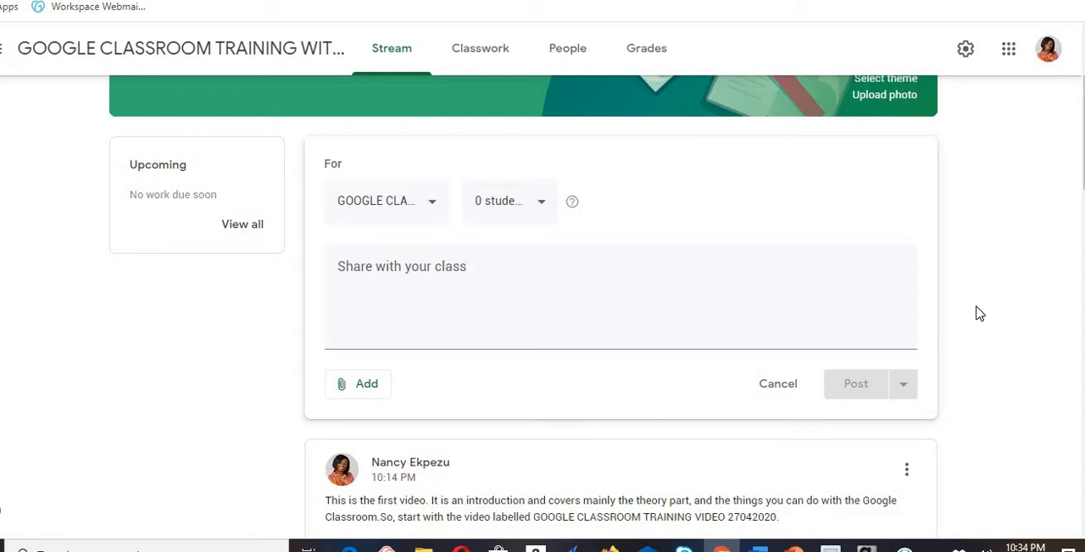
- Mute the student who commented on the Apr 12 welcome post, without deleting the comment
drag(1083, 170, 1084, 239)
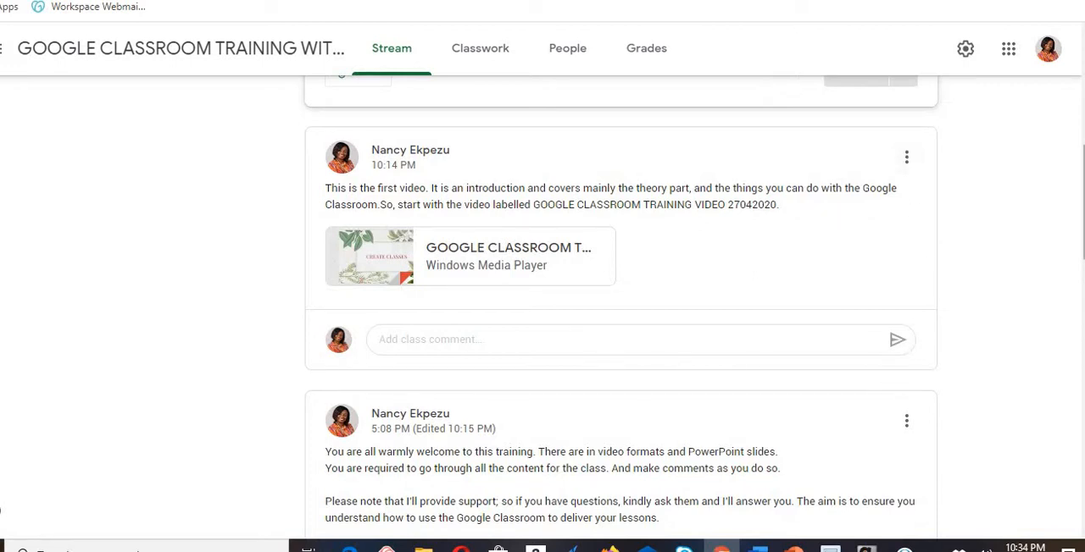
scroll(620, 305, down, 3)
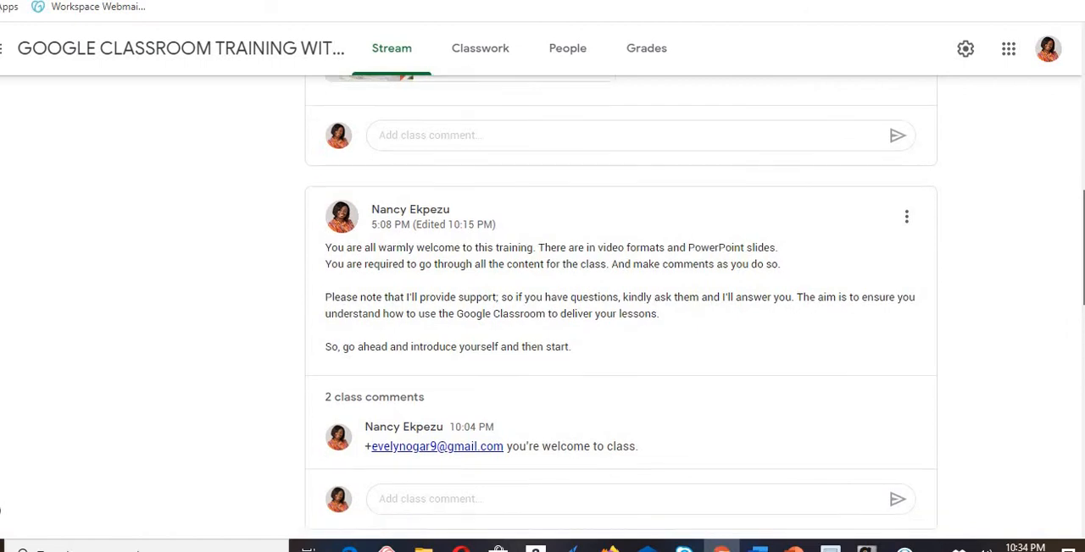
scroll(620, 305, down, 3)
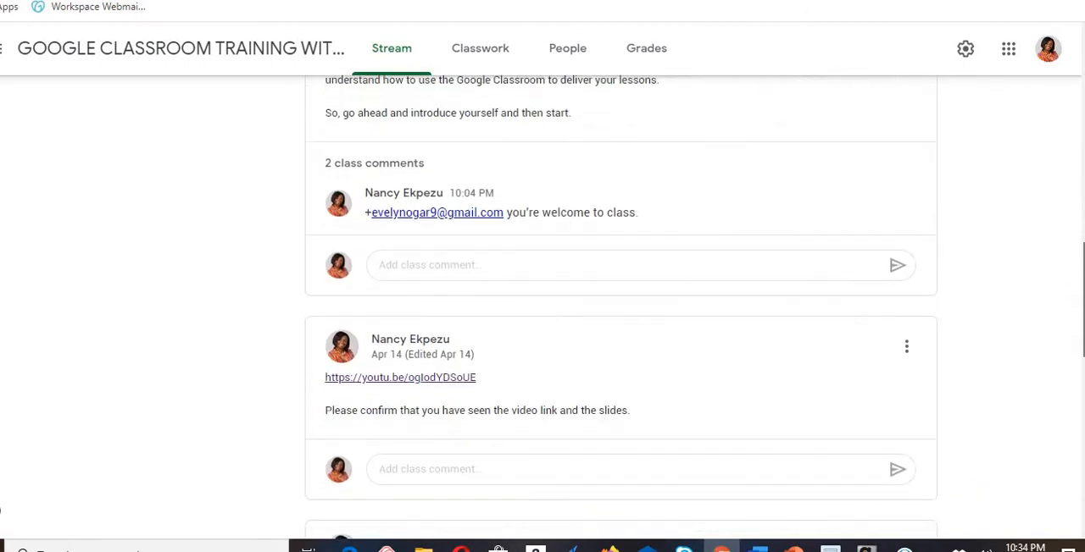
scroll(620, 305, up, 4)
scroll(621, 305, down, 7)
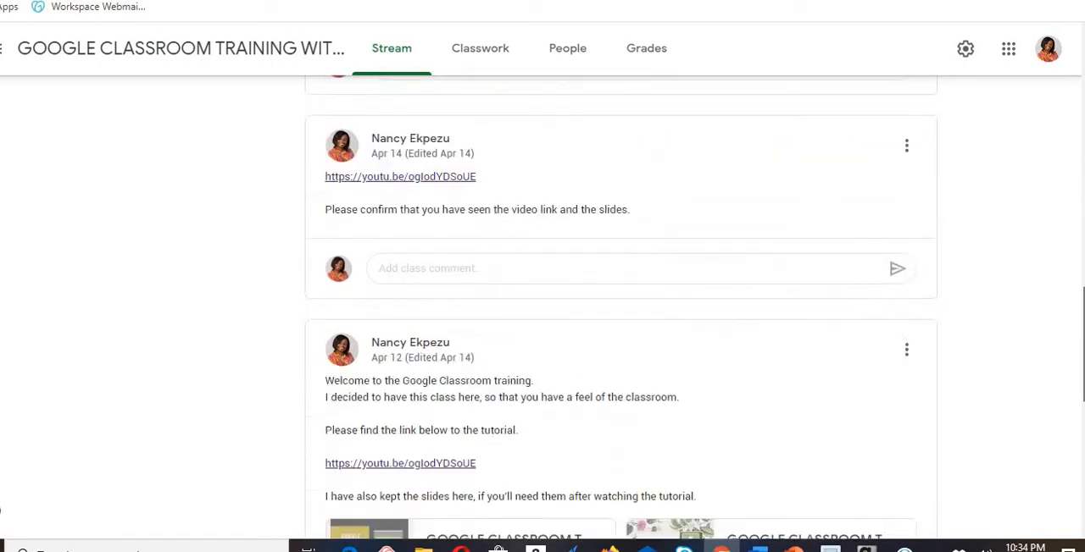
scroll(620, 305, down, 3)
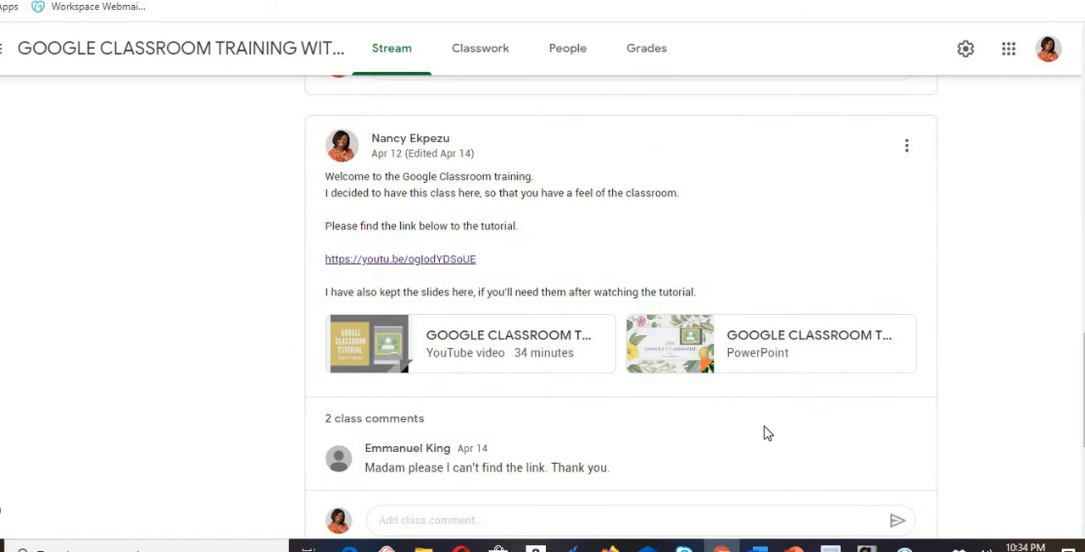
mouse_move(477, 450)
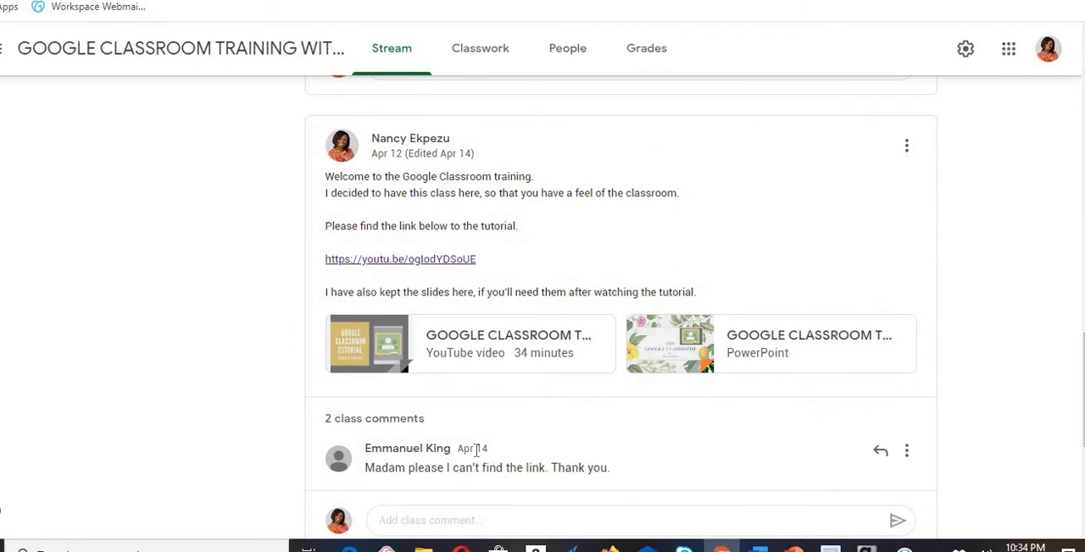
click(904, 451)
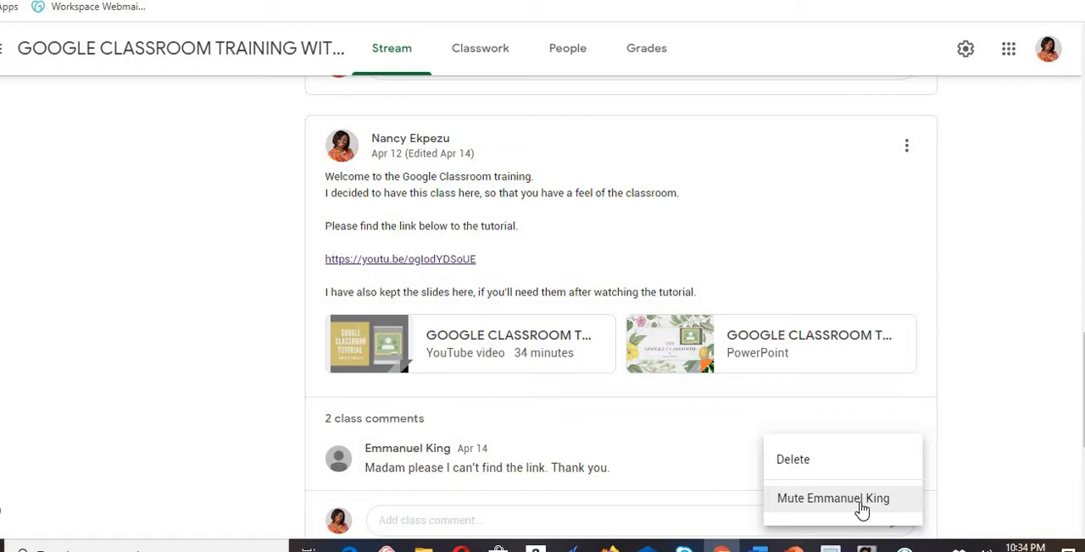
click(800, 505)
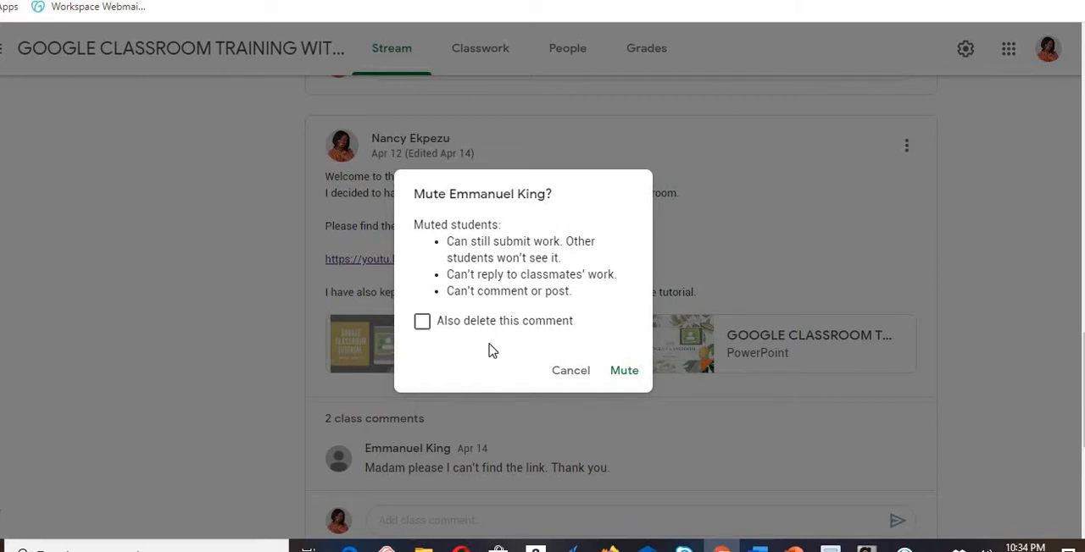
click(625, 372)
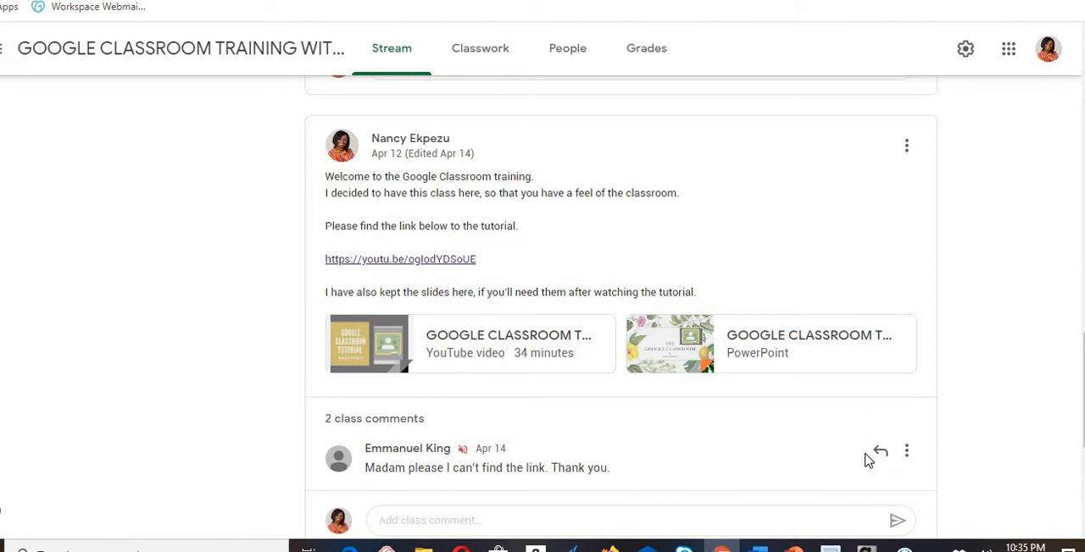
- Unmute the student who commented on the Apr 12 welcome post
click(907, 452)
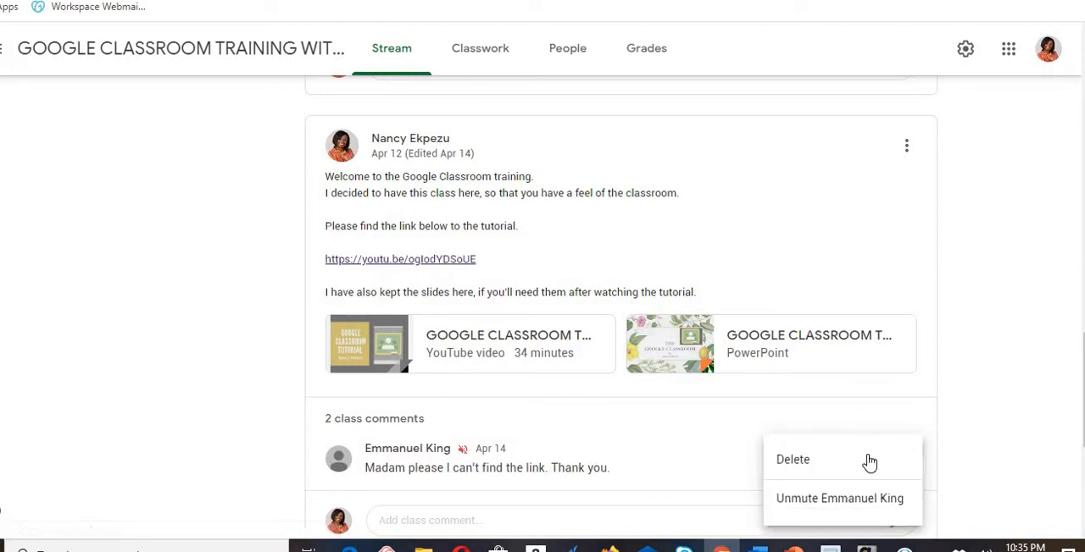
click(837, 499)
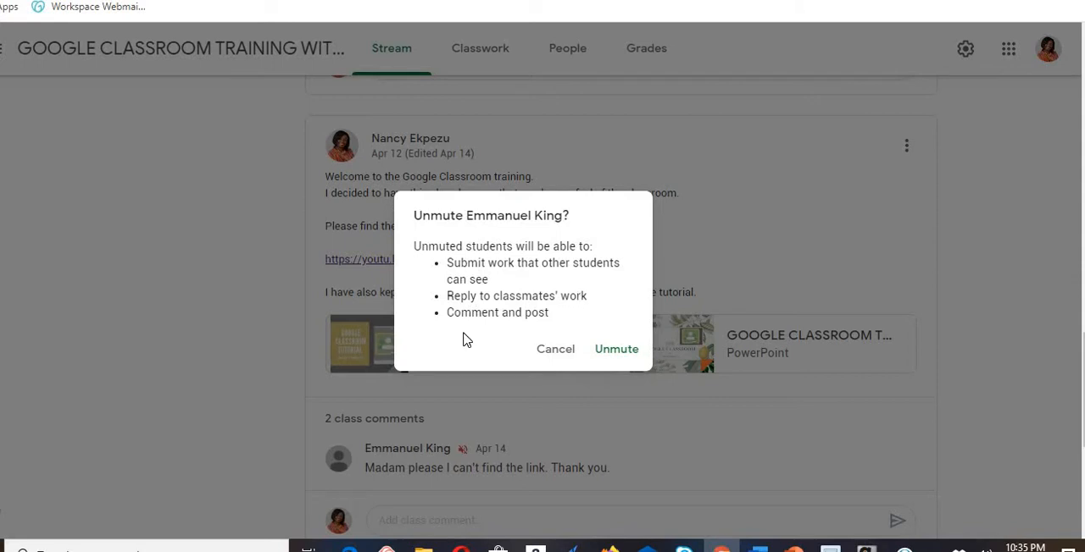
click(623, 353)
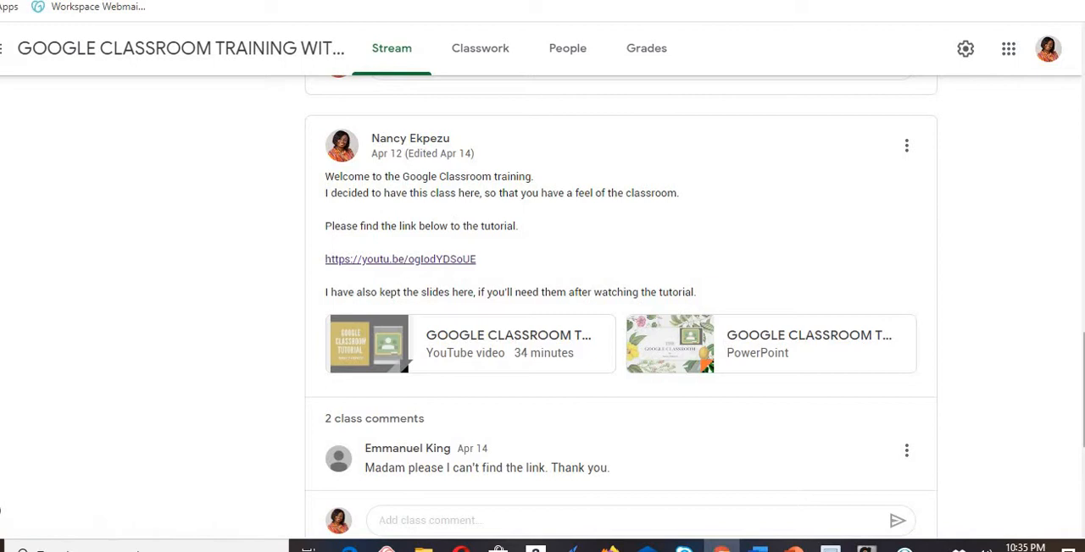
- Start adding a YouTube video to the unposted announcement and search for videos by the presenter's full name
scroll(526, 305, up, 15)
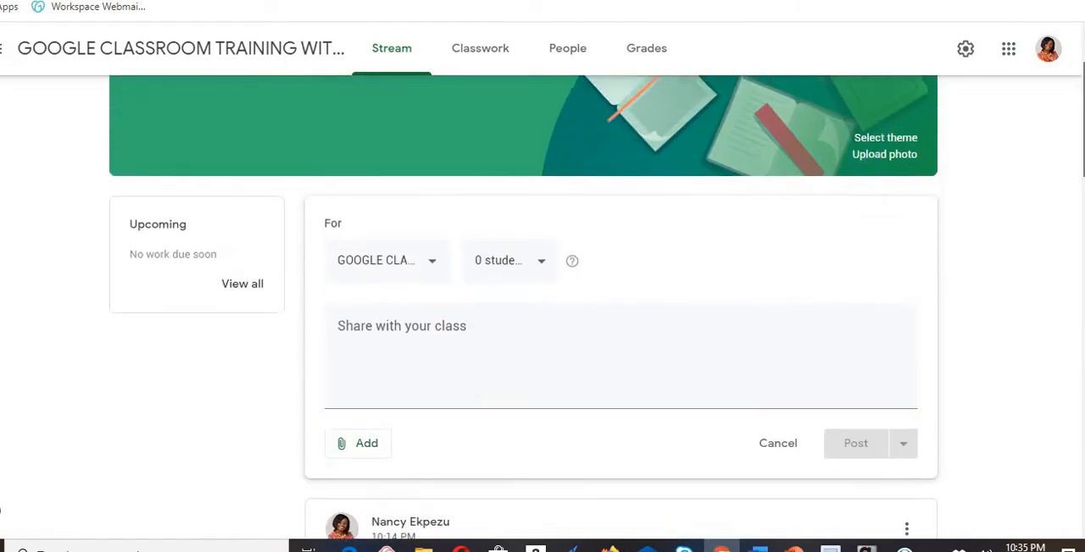
scroll(526, 306, up, 2)
scroll(525, 305, down, 4)
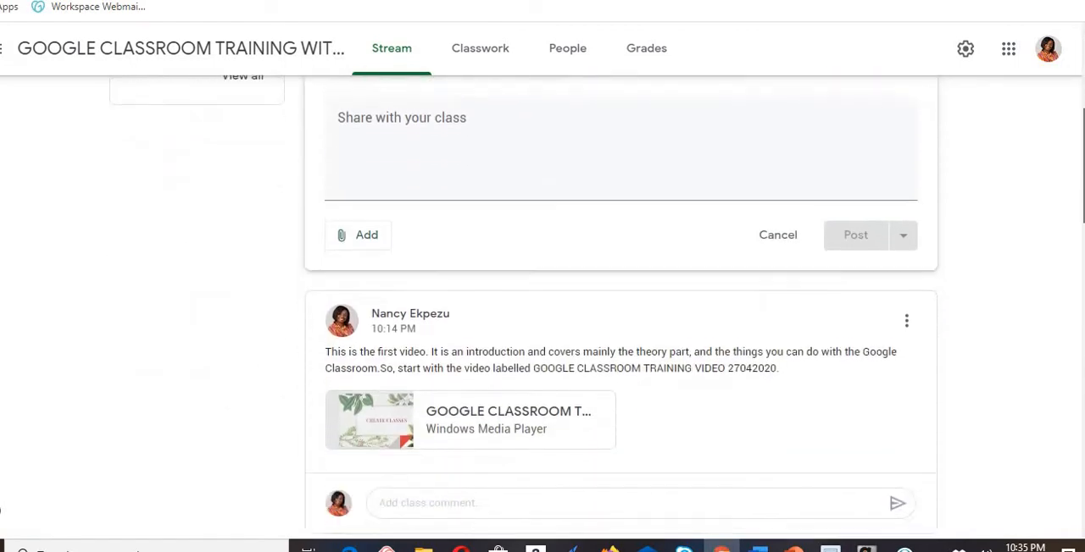
scroll(354, 333, up, 1)
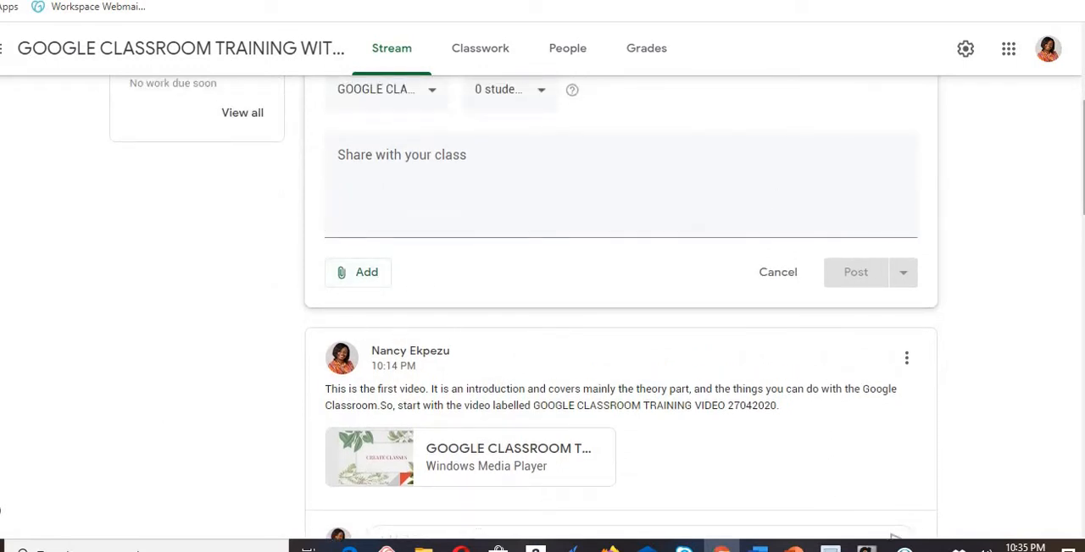
scroll(524, 308, up, 2)
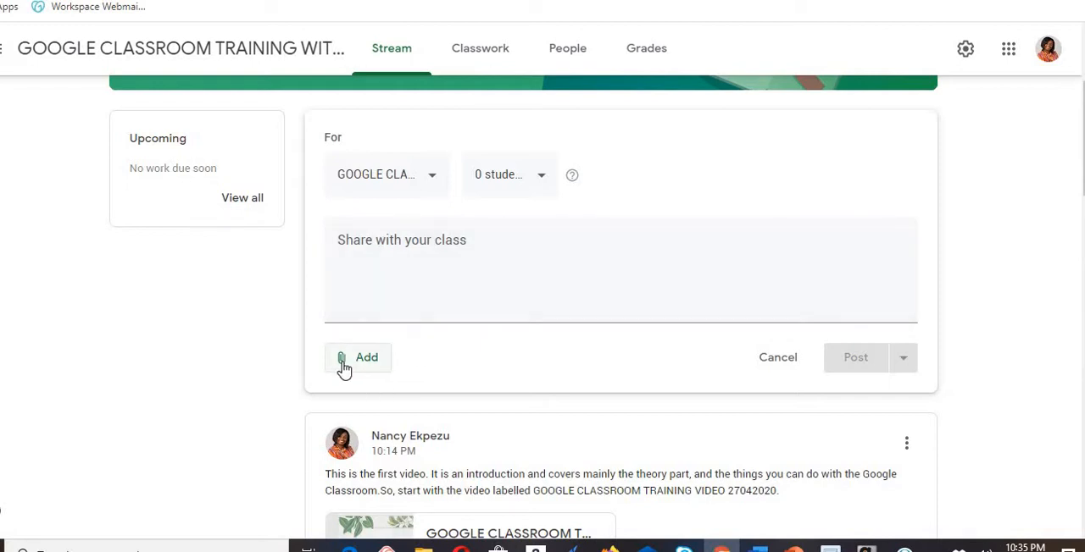
click(369, 366)
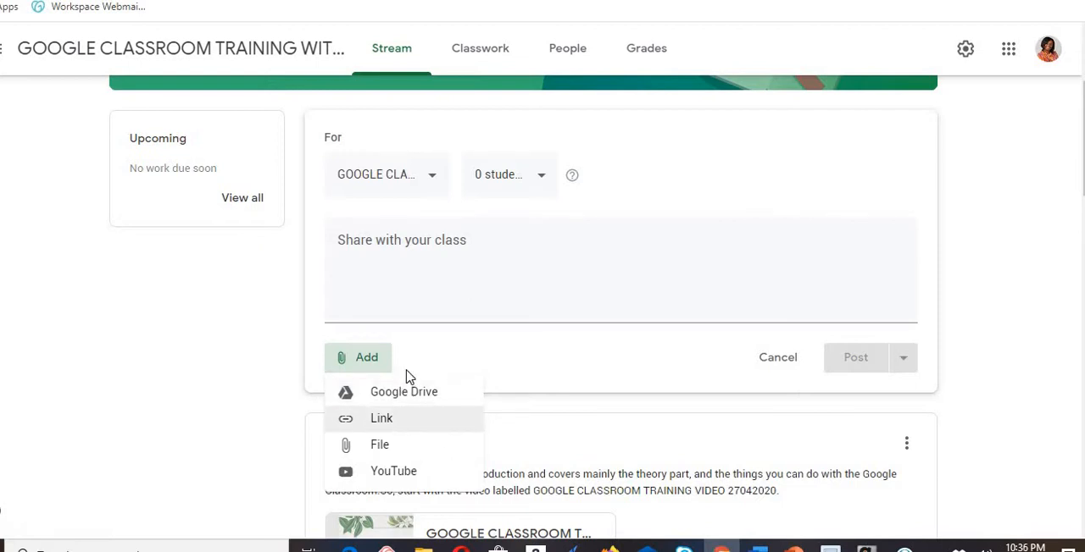
click(407, 478)
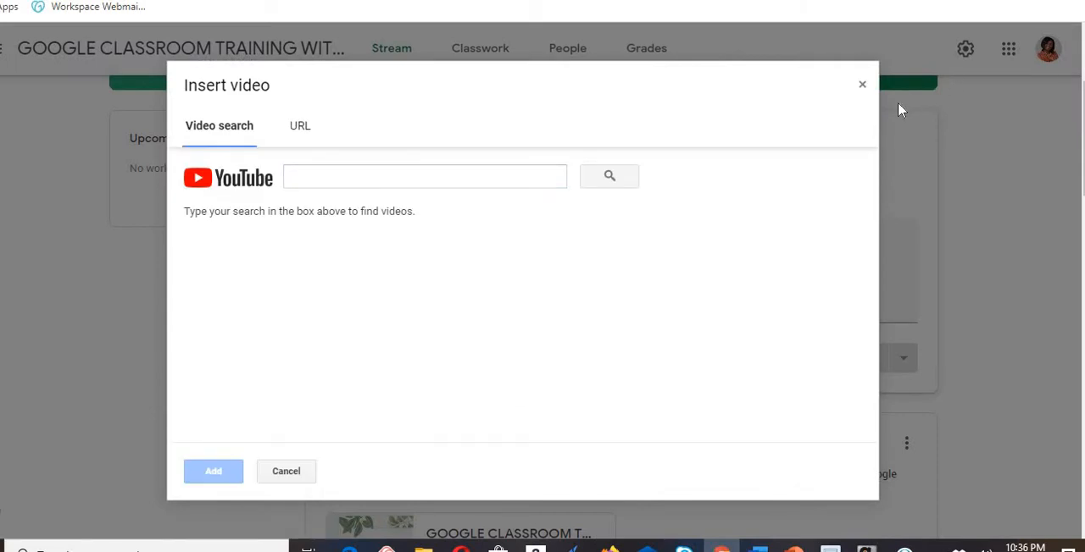
click(446, 183)
text(nancy ekpezu)
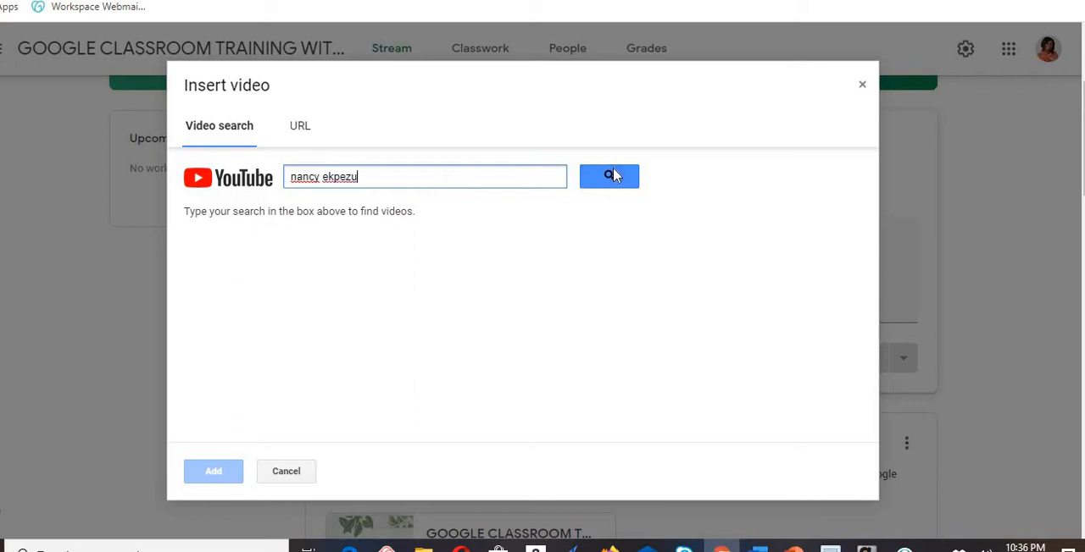
click(612, 169)
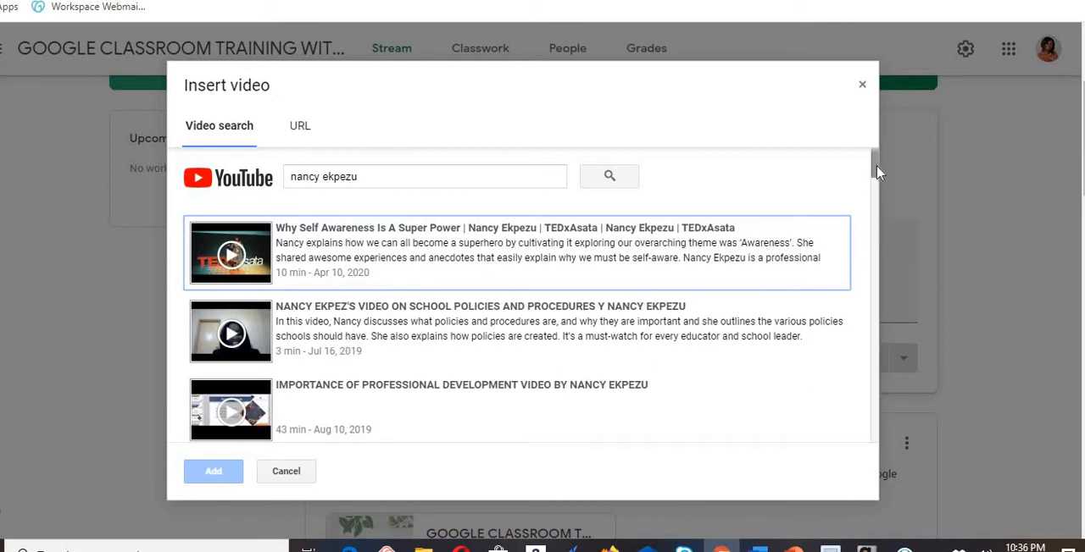
- Attach the TEDxAsata video "Why Self Awareness Is A Super Power" from the search results to the announcement
scroll(877, 173, down, 1)
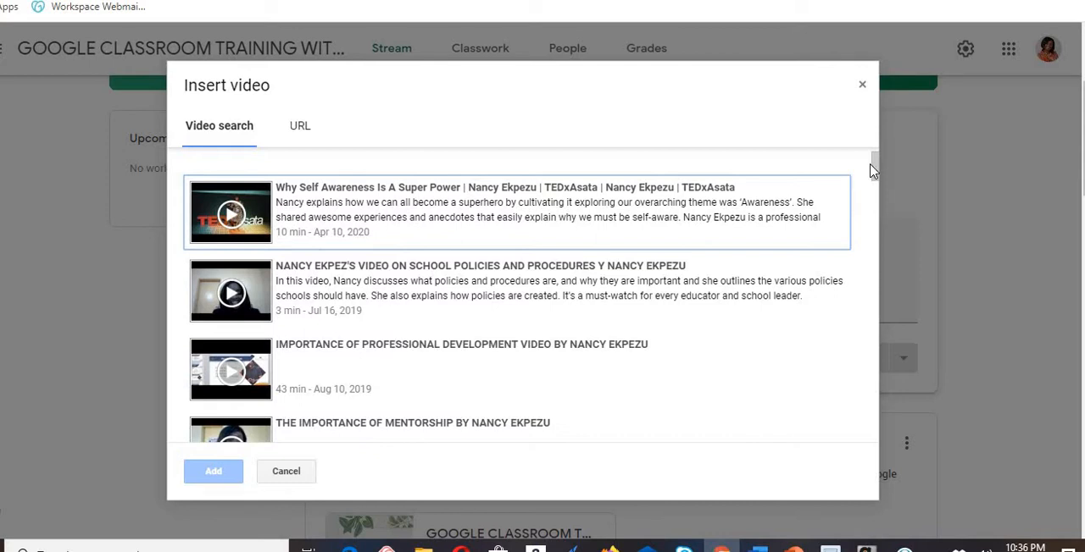
drag(875, 161, 875, 163)
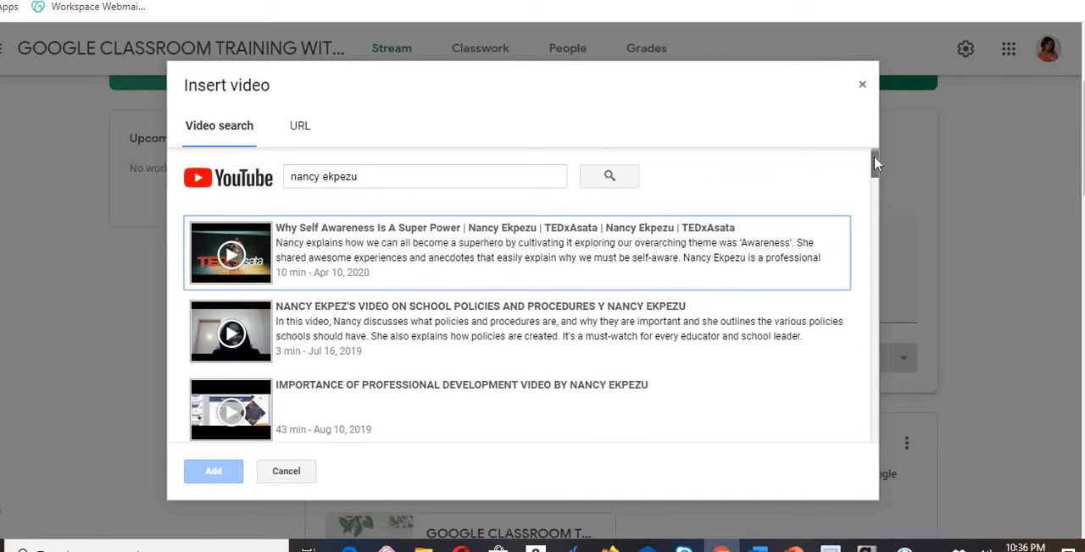
click(307, 270)
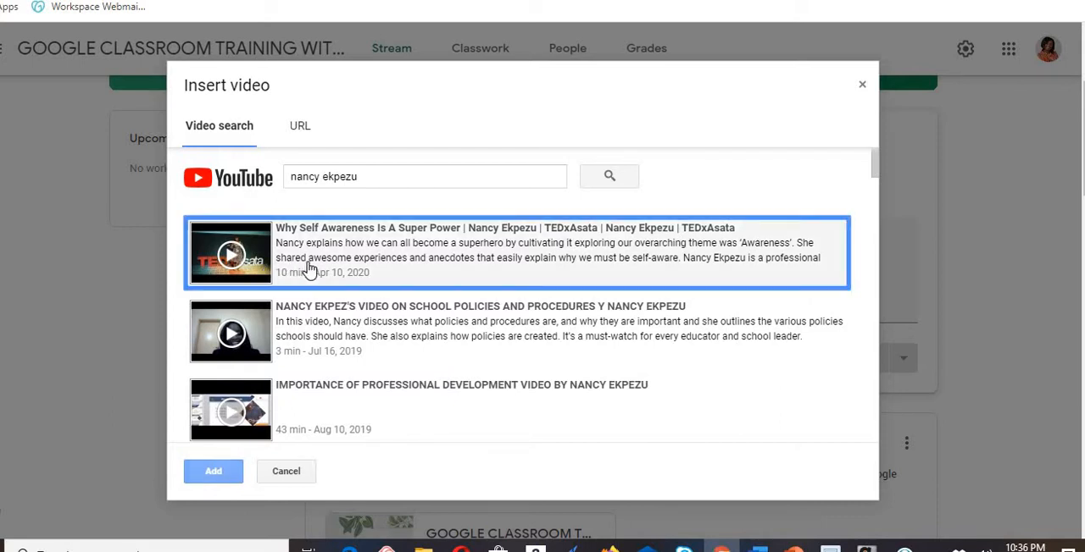
click(223, 476)
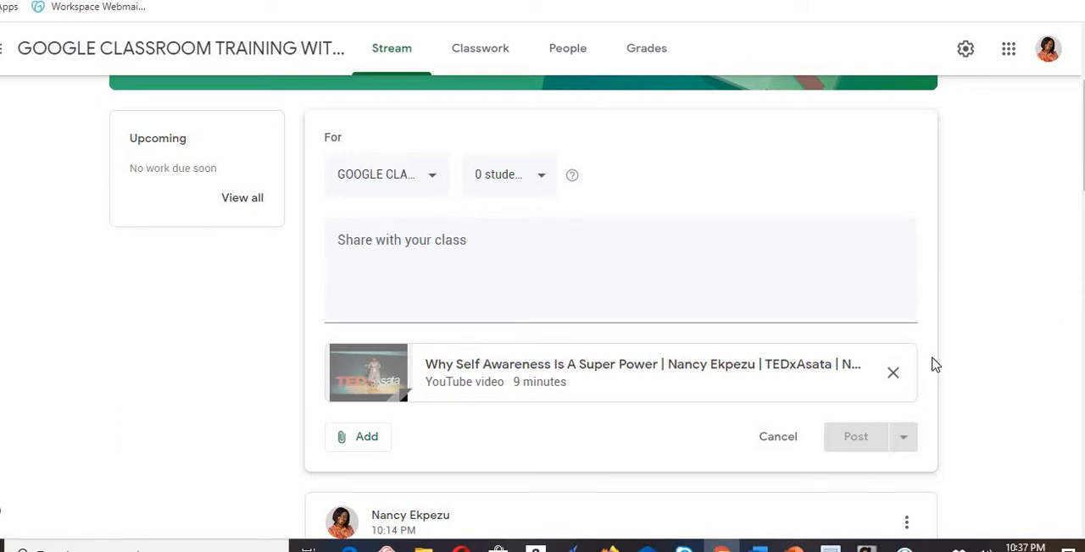
- View the recent Google Drive files that can be attached to the announcement, without adding any
click(423, 246)
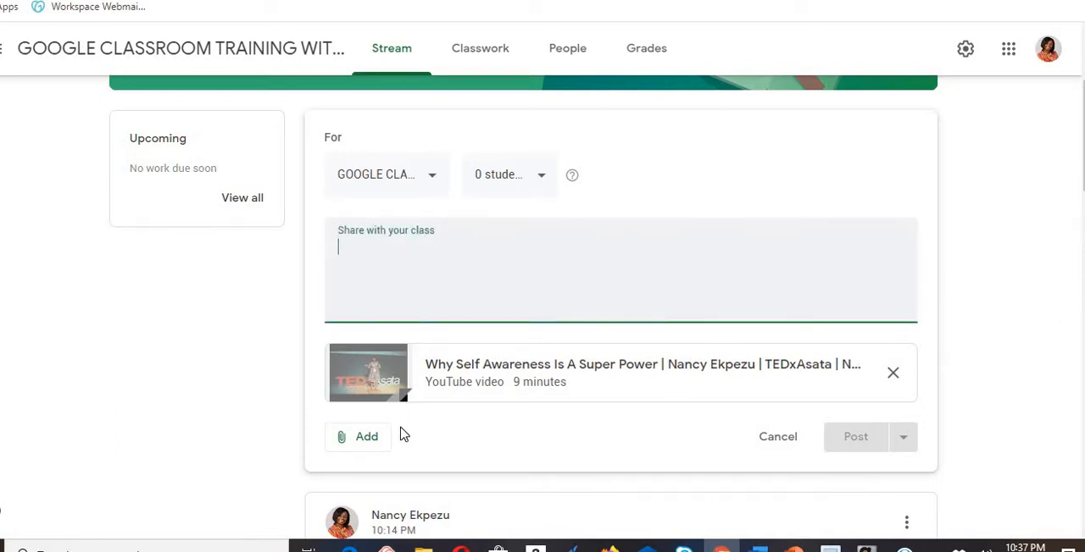
click(370, 442)
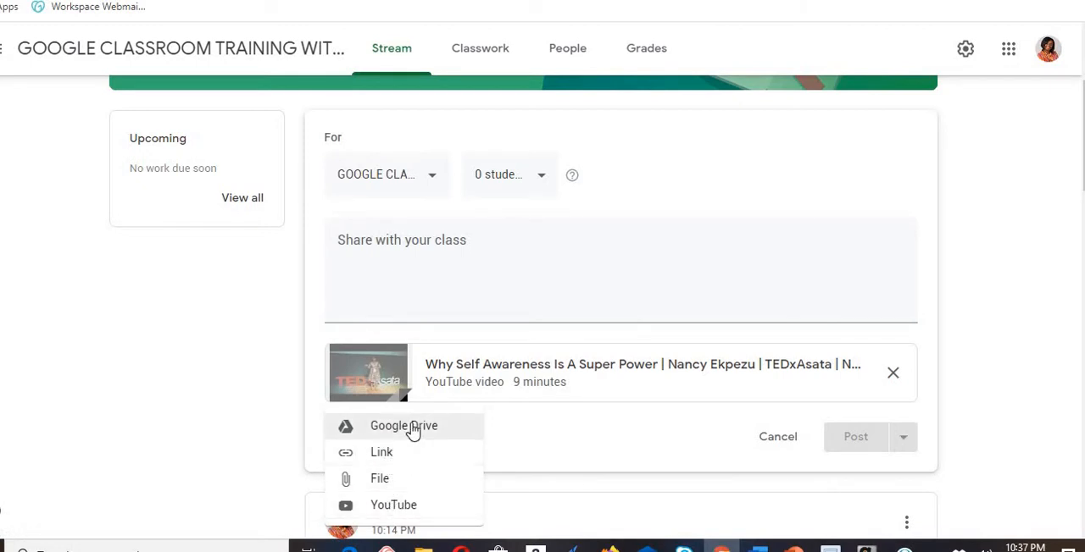
click(411, 430)
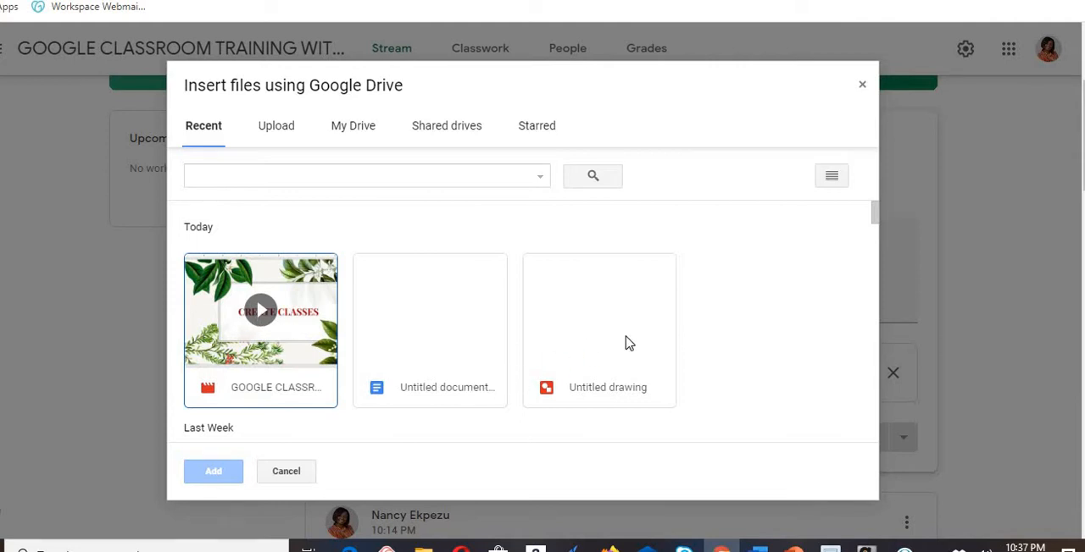
click(863, 88)
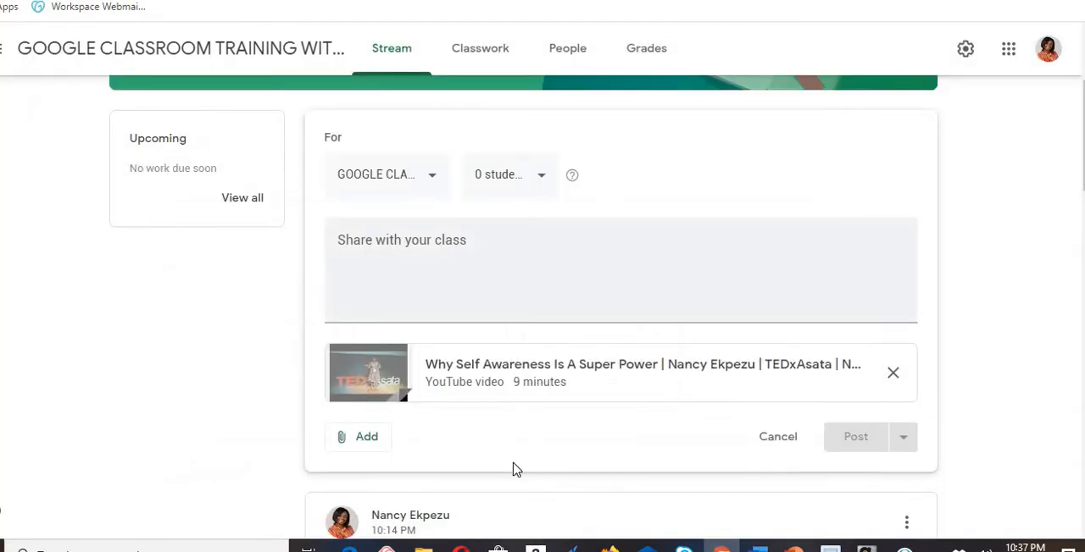
- Start uploading a file from the device to the announcement and look in the Pictures folder for a name beginning with "goo"
click(374, 445)
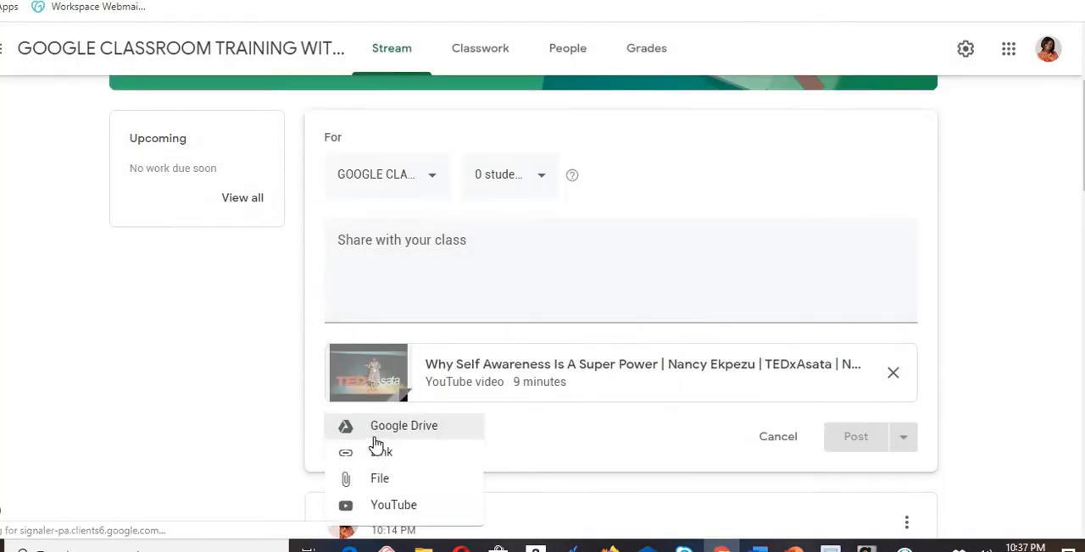
click(392, 487)
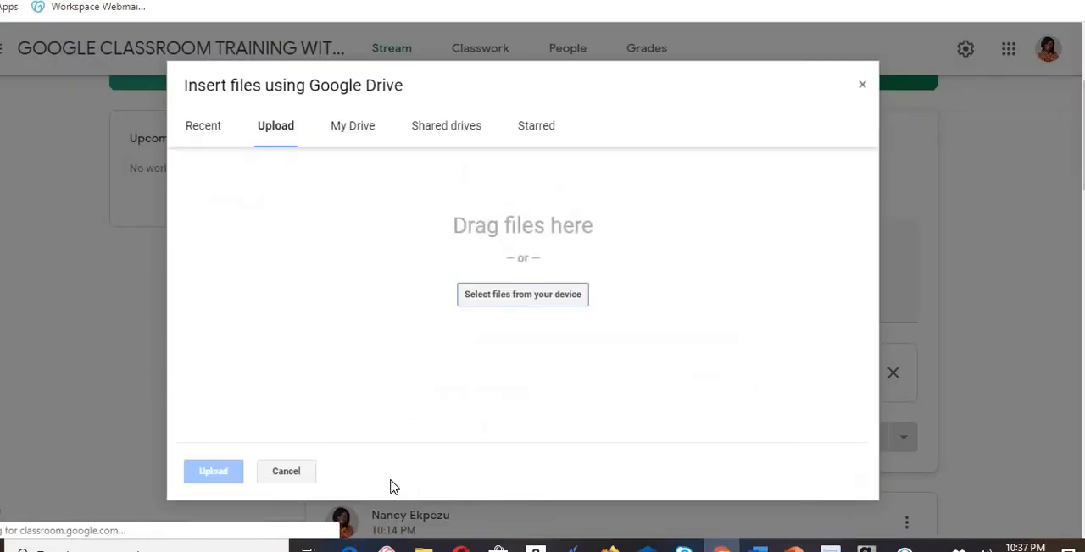
click(523, 297)
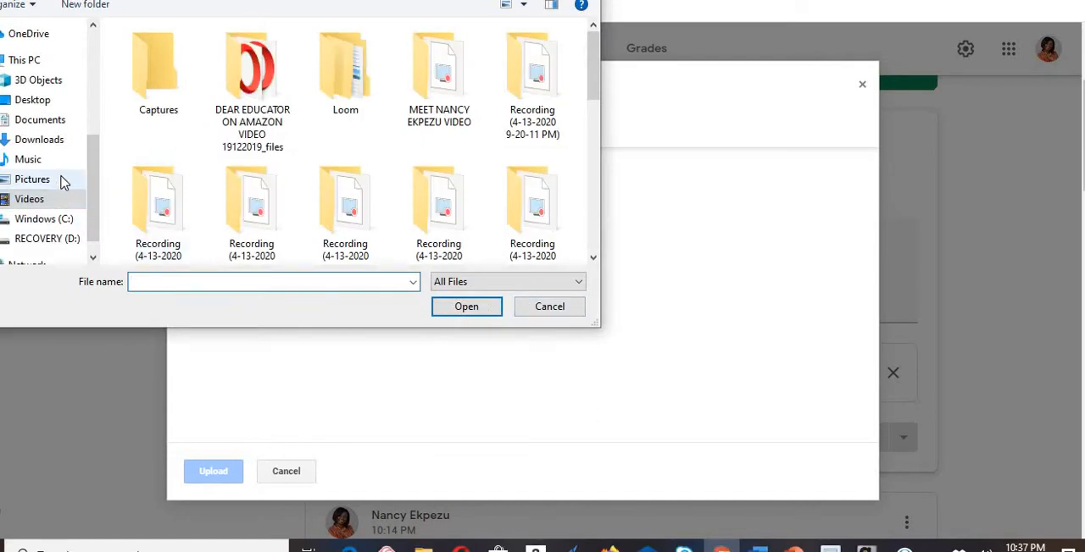
click(67, 186)
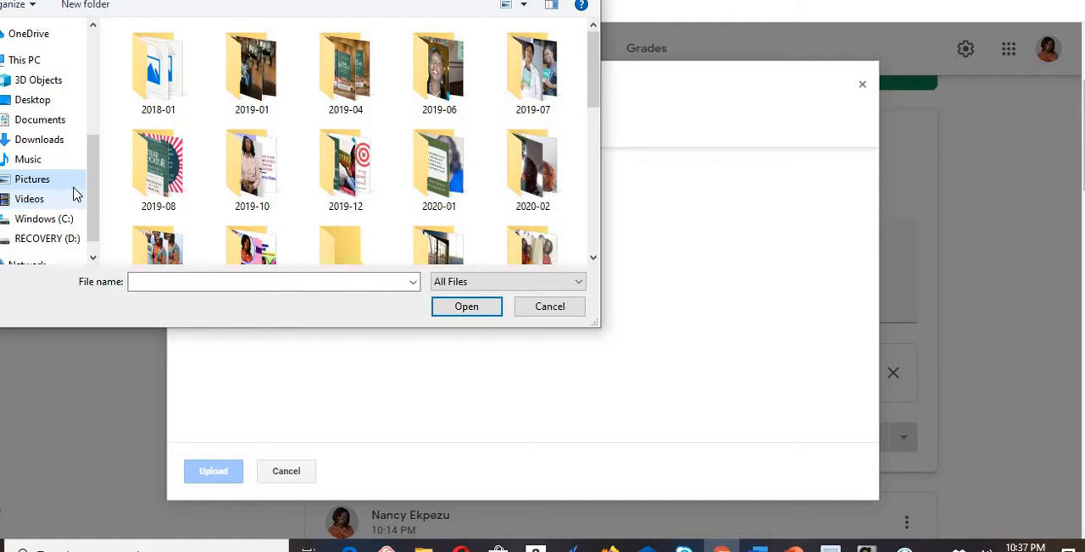
mouse_move(92, 182)
mouse_down()
mouse_move(96, 160)
mouse_move(94, 194)
mouse_up()
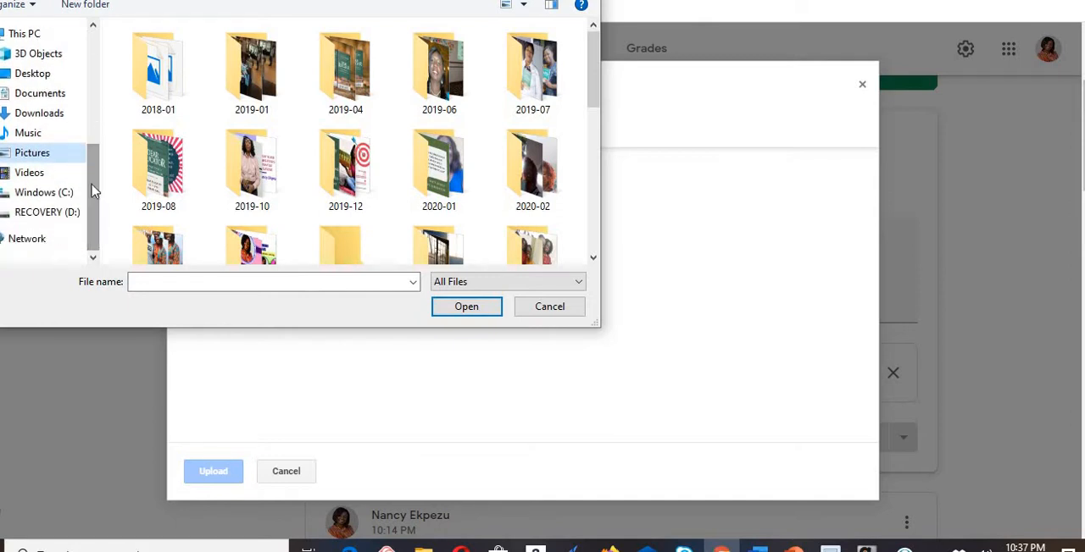
click(160, 281)
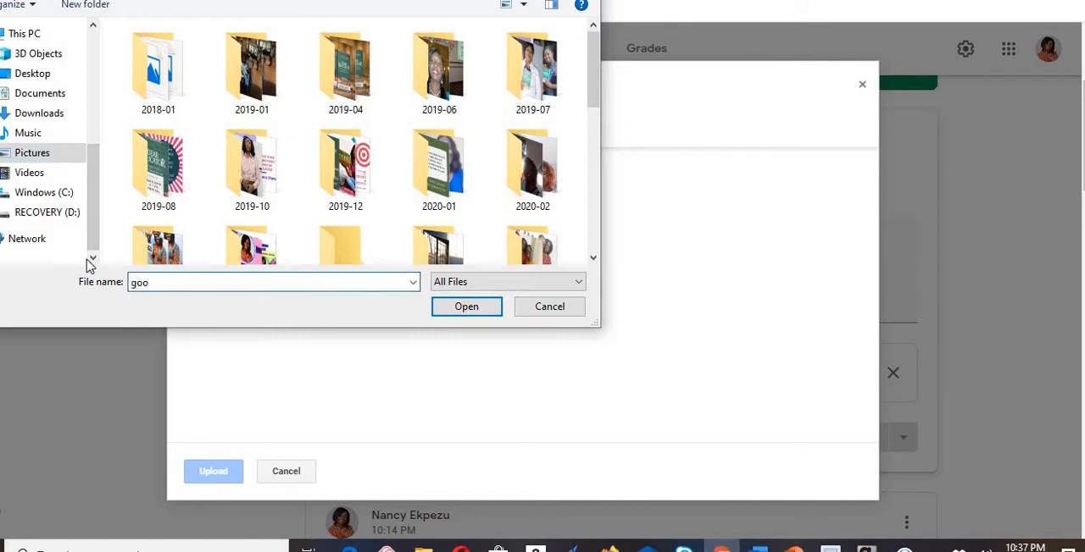
- Choose GOOGLE CLASSROOM TRAINING.pptx from the Documents folder and upload it as an attachment to the announcement
click(44, 96)
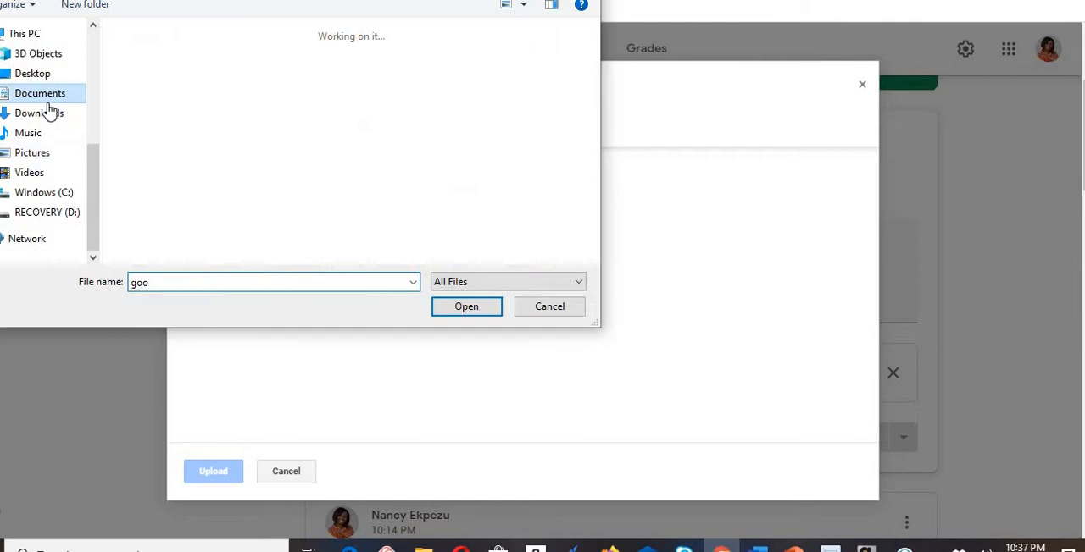
click(161, 282)
double_click(161, 282)
key(BackSpace)
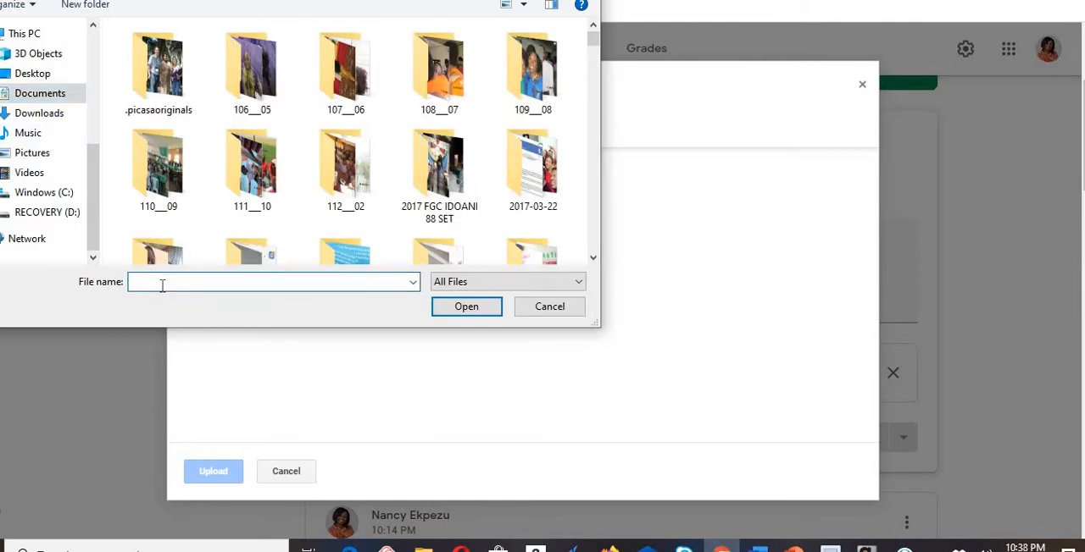
text(GOOG)
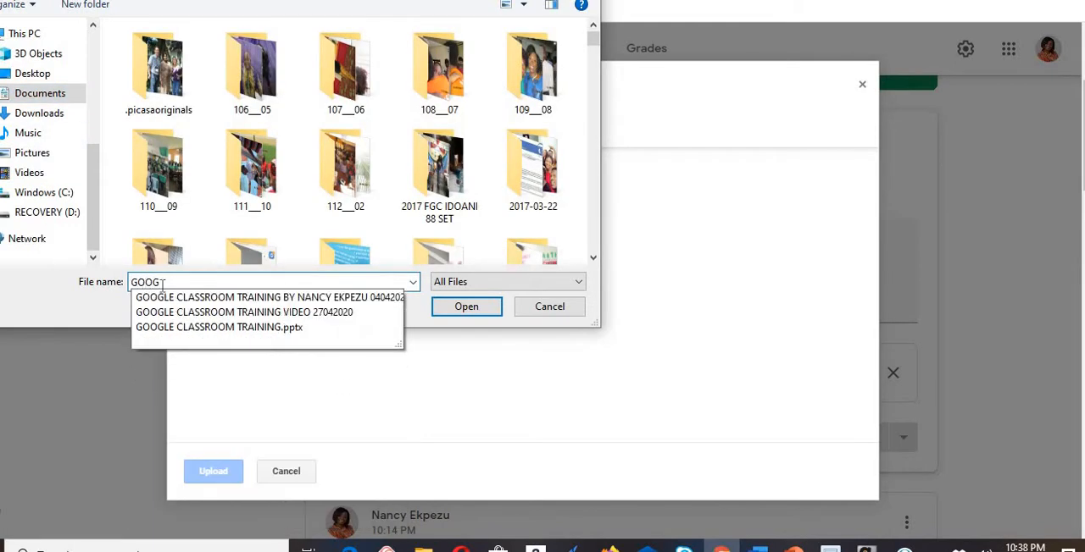
click(241, 328)
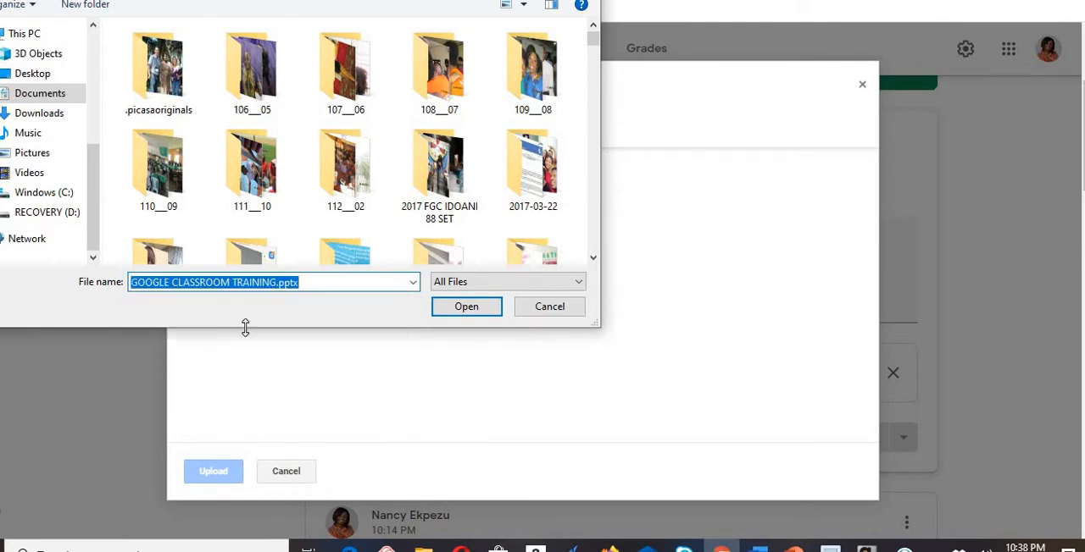
click(466, 306)
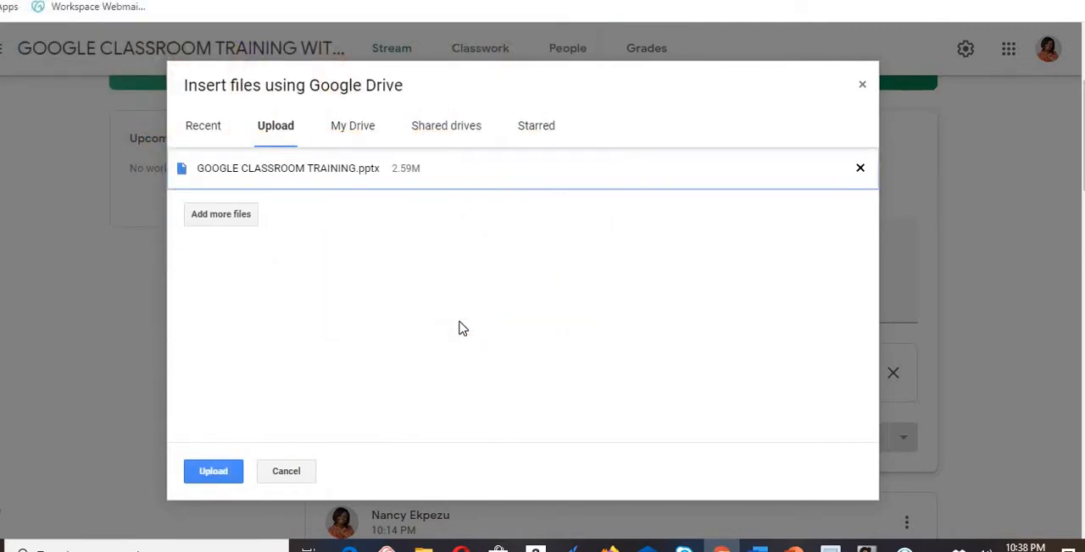
click(219, 475)
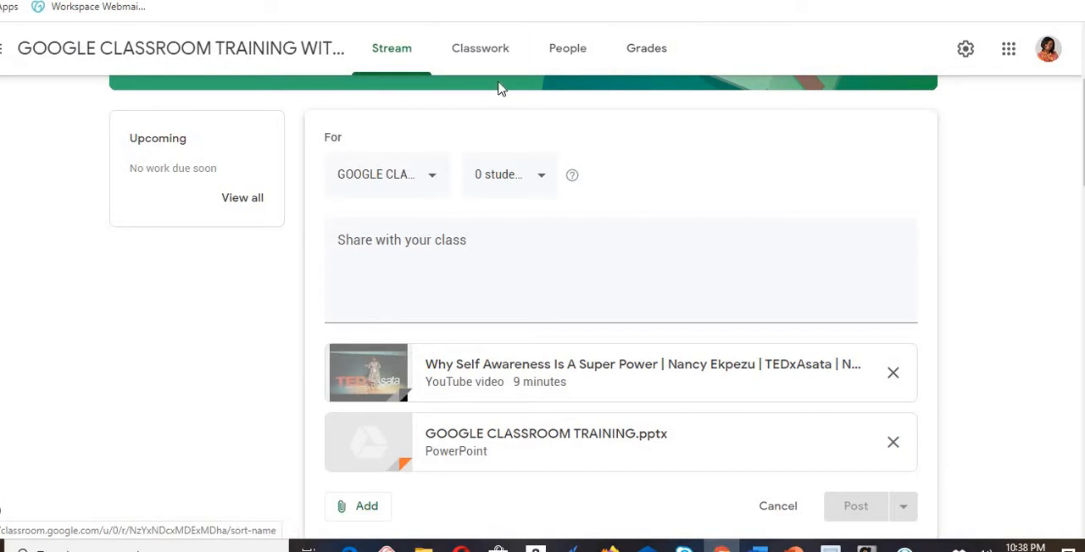
- Try to open the Classwork page, but keep the unposted announcement instead of discarding its changes
click(479, 53)
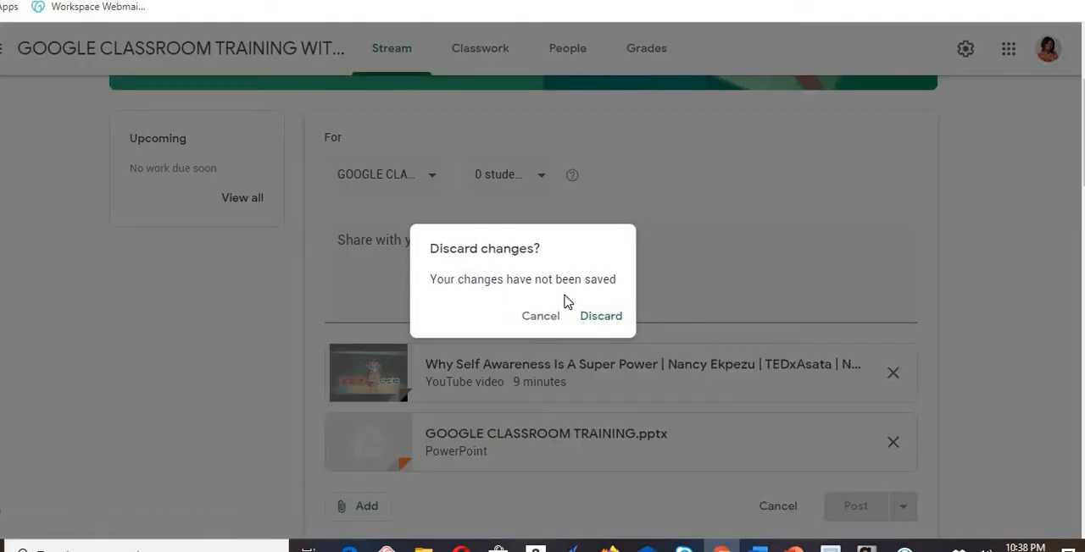
click(540, 317)
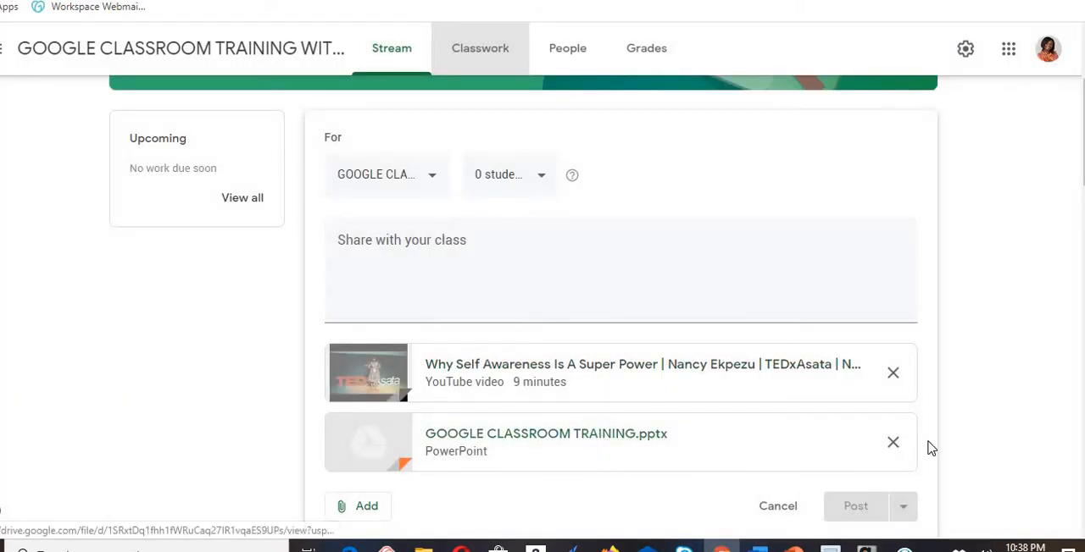
scroll(622, 307, down, 2)
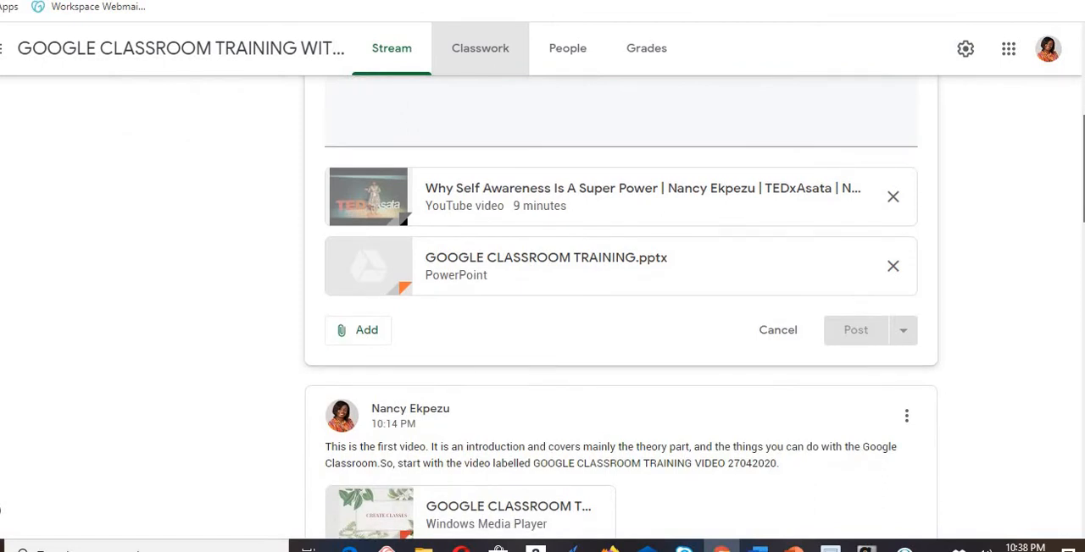
scroll(621, 308, up, 2)
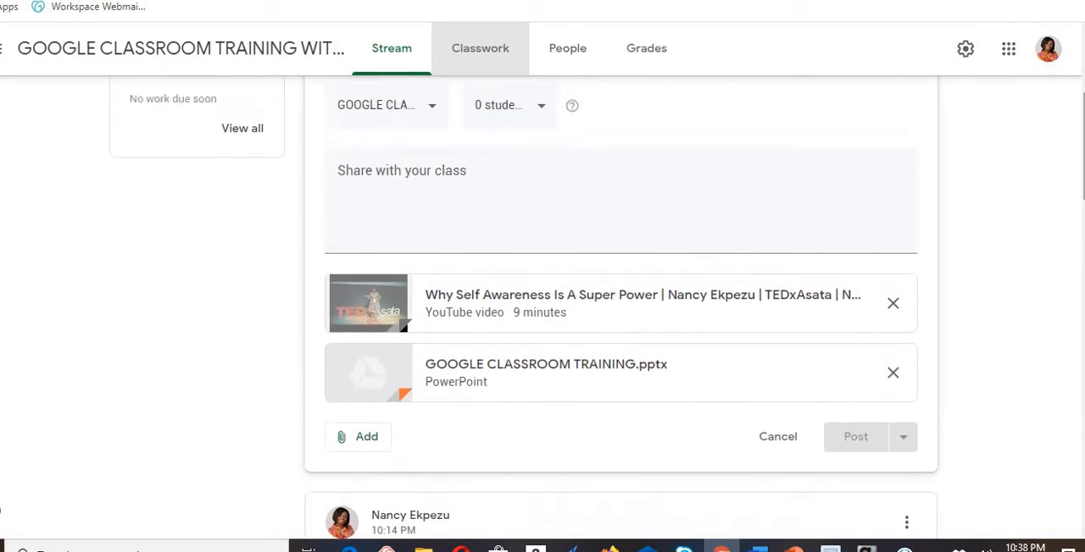
- Try to open the People page, keep the unposted announcement, and view the attachment types without adding one
click(574, 48)
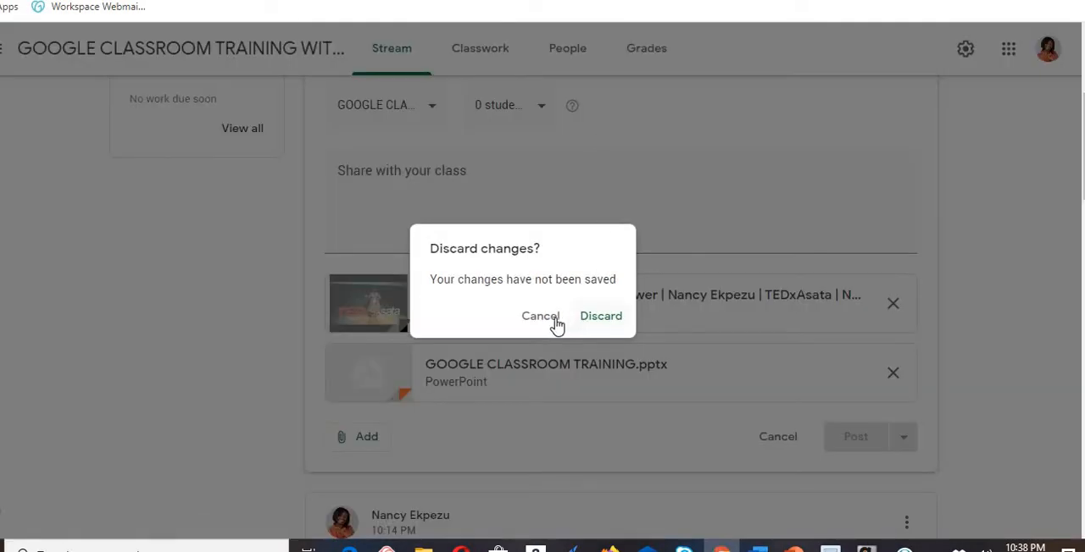
click(539, 323)
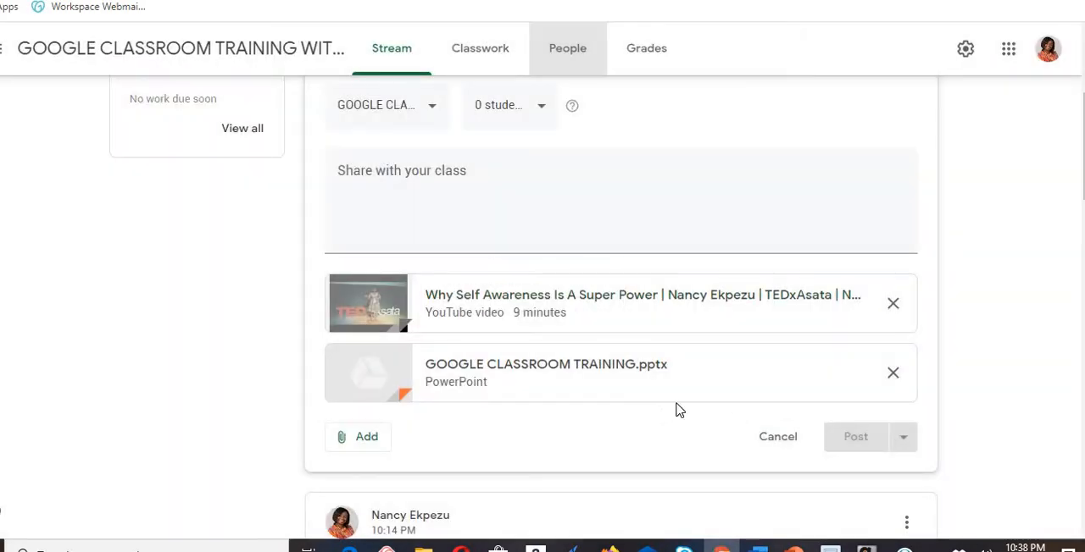
click(366, 440)
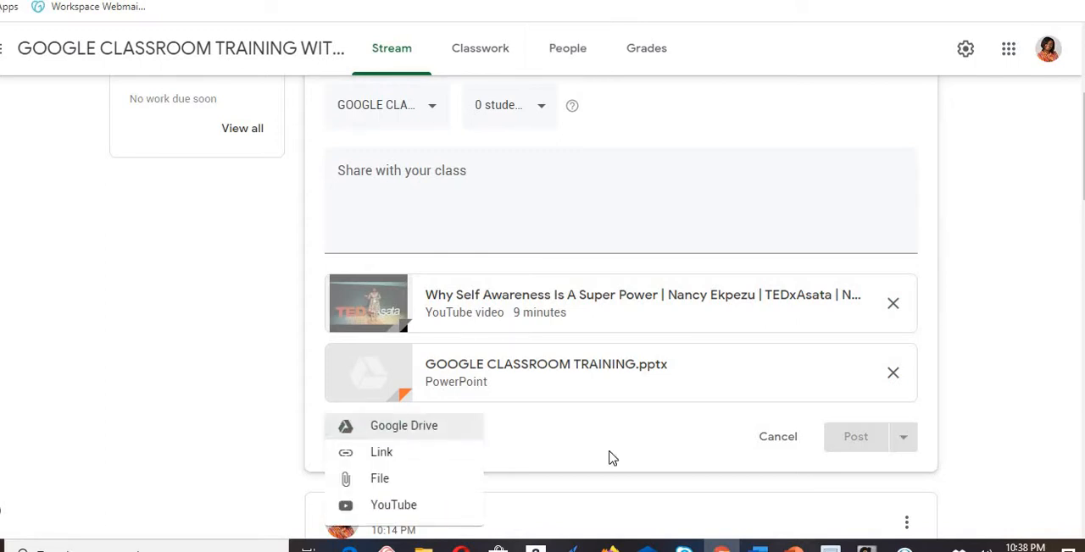
click(636, 440)
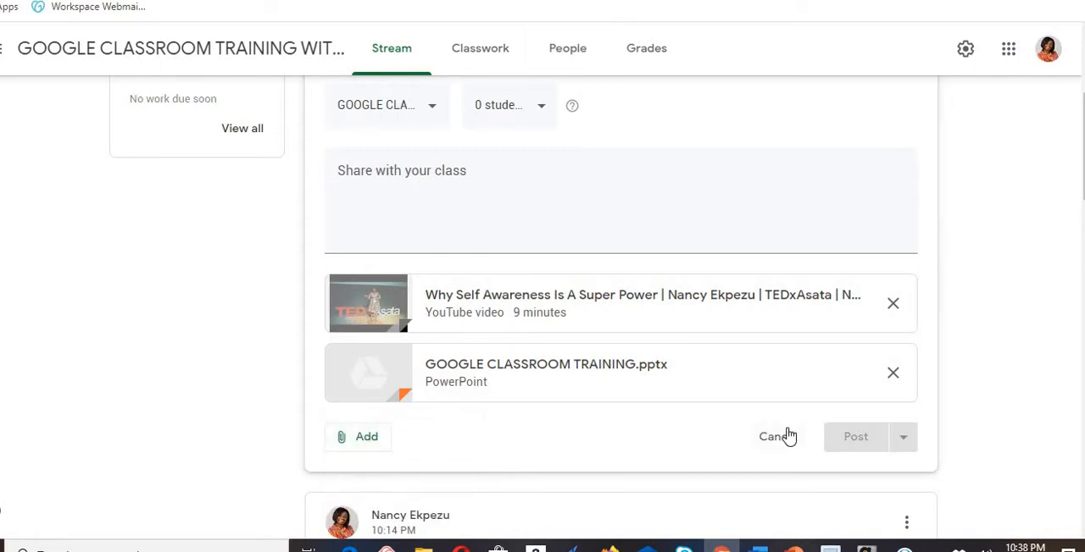
- Draft the message "Please watch these vid" in the announcement and erase it again
click(411, 208)
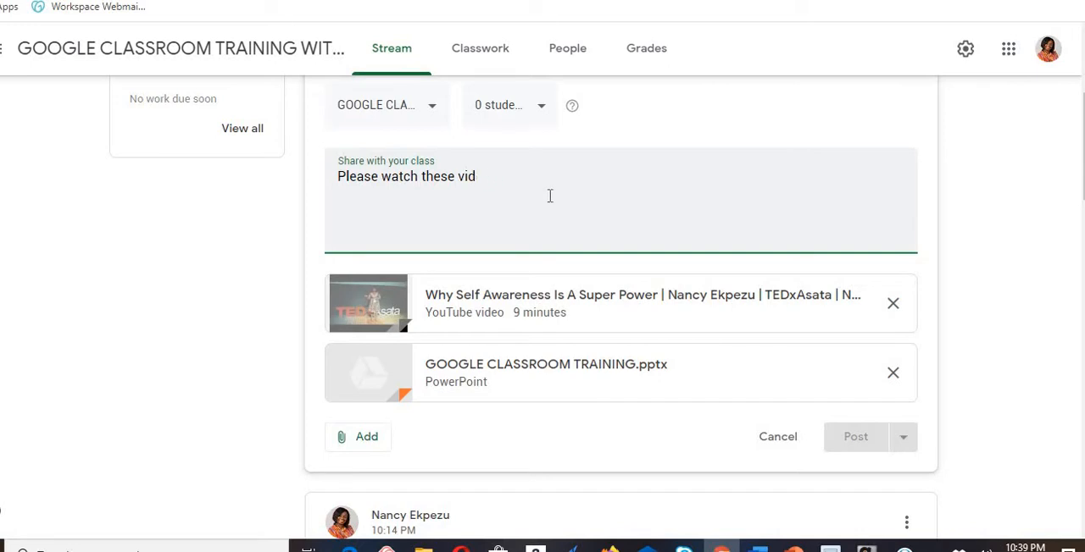
key(BackSpace)
key(BackSpace)
key(BackSpace)
key(BackSpace)
key(BackSpace)
key(BackSpace)
key(BackSpace)
key(BackSpace)
key(BackSpace)
key(BackSpace)
key(BackSpace)
key(BackSpace)
key(BackSpace)
key(BackSpace)
key(BackSpace)
key(BackSpace)
key(BackSpace)
key(BackSpace)
key(BackSpace)
key(BackSpace)
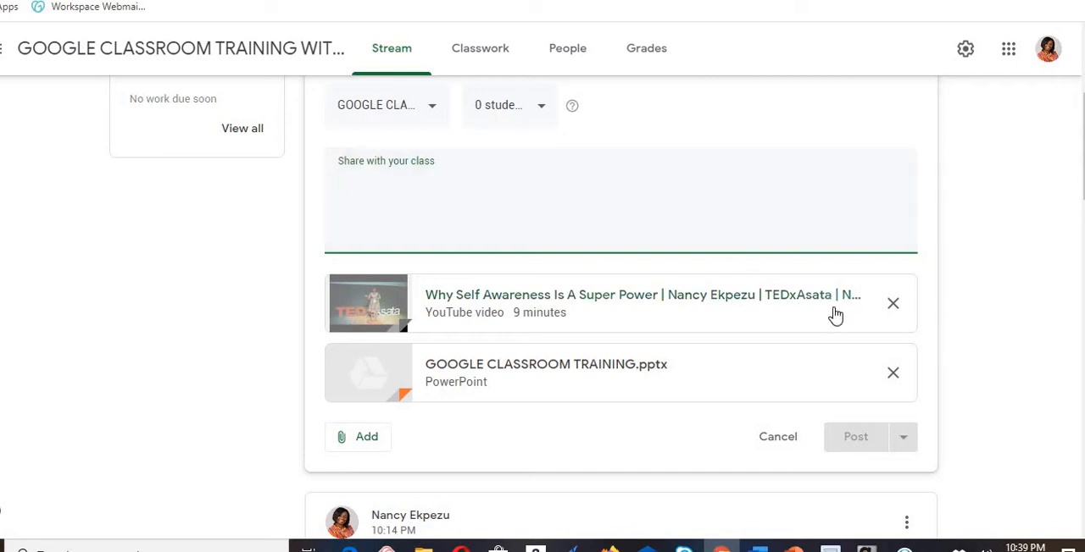
click(645, 421)
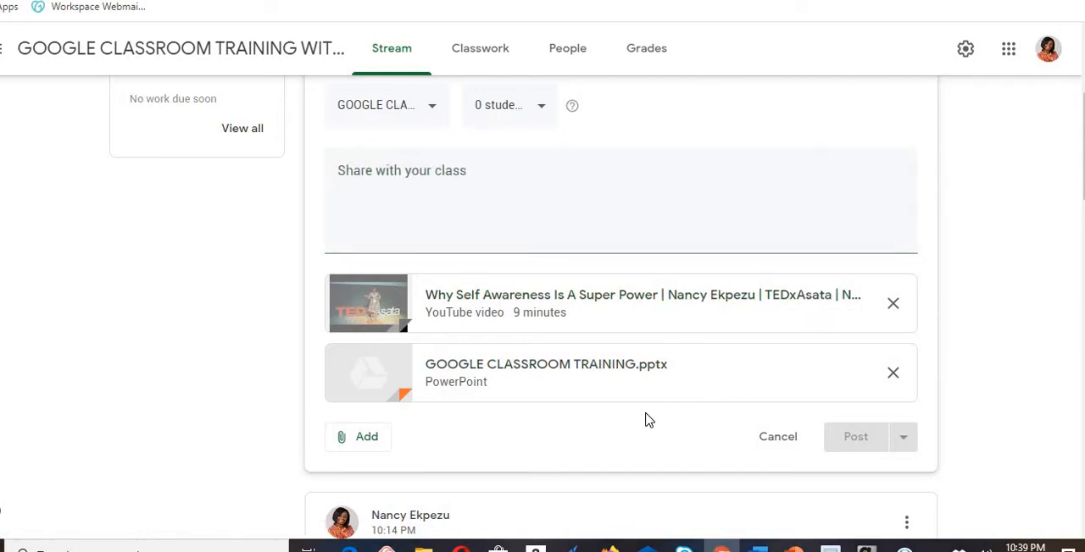
- Look through the earlier Stream posts and cancel the unposted announcement with its YouTube video and PowerPoint attachments
click(490, 58)
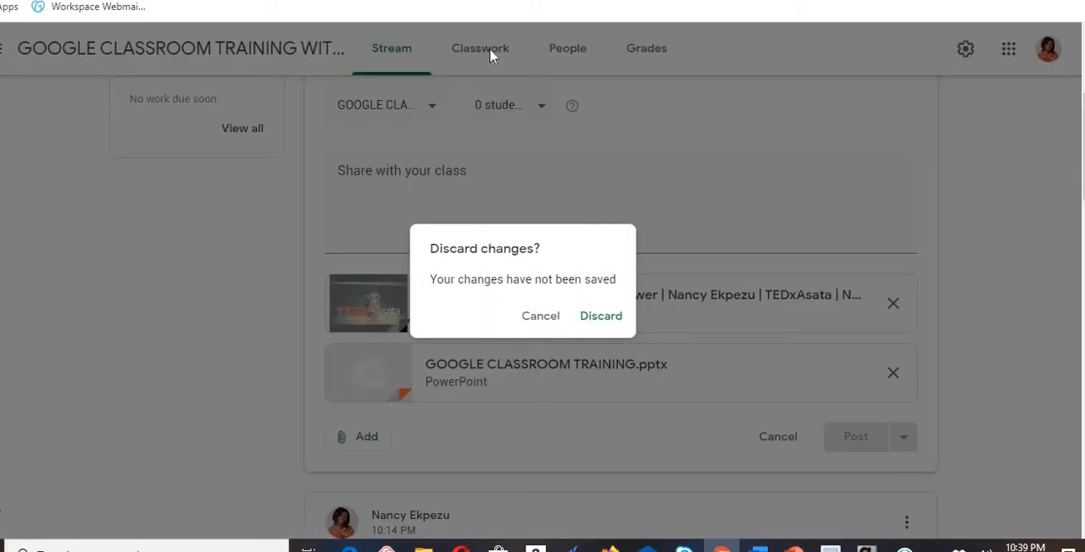
click(537, 318)
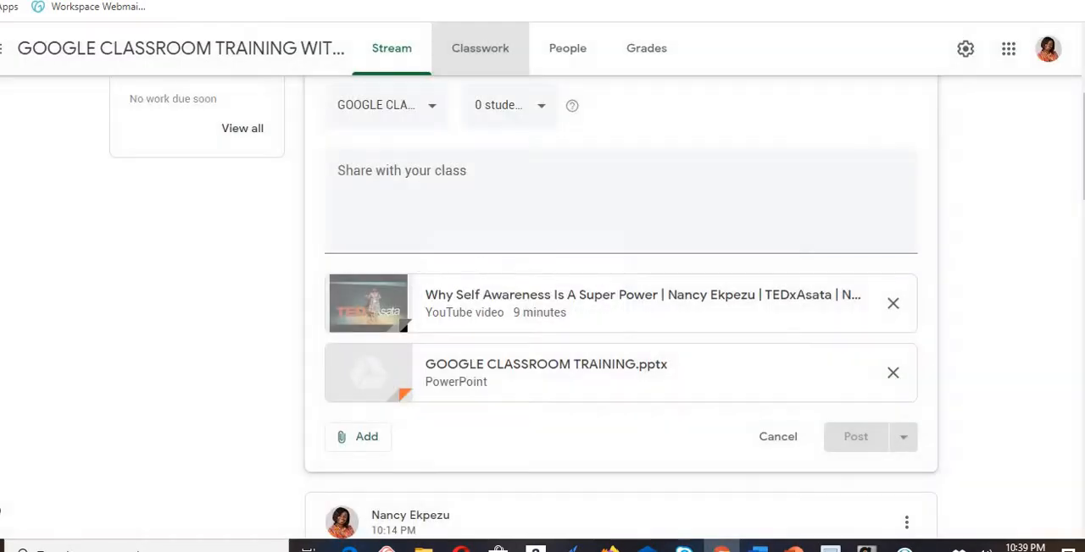
scroll(620, 296, down, 10)
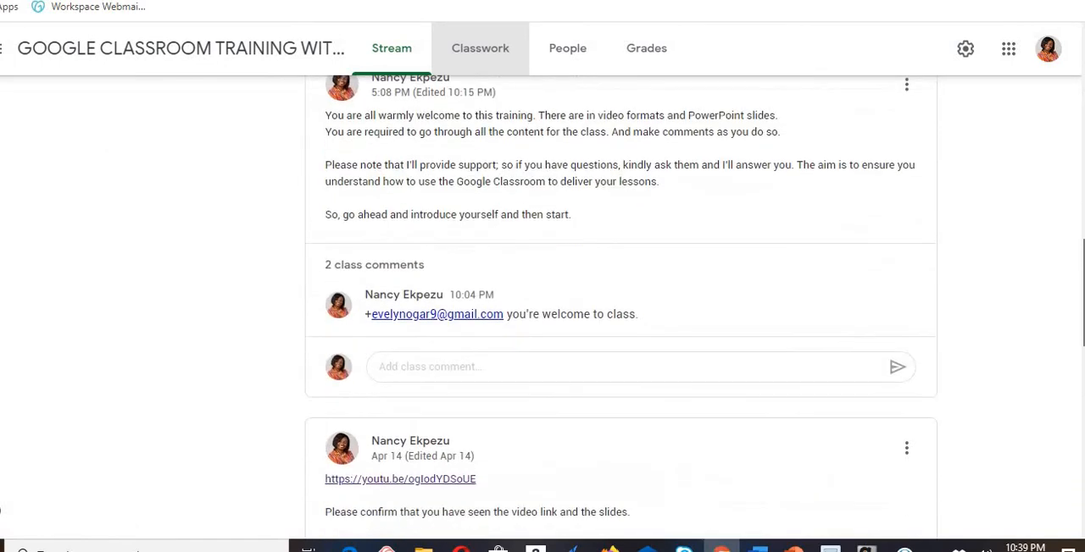
scroll(620, 305, down, 4)
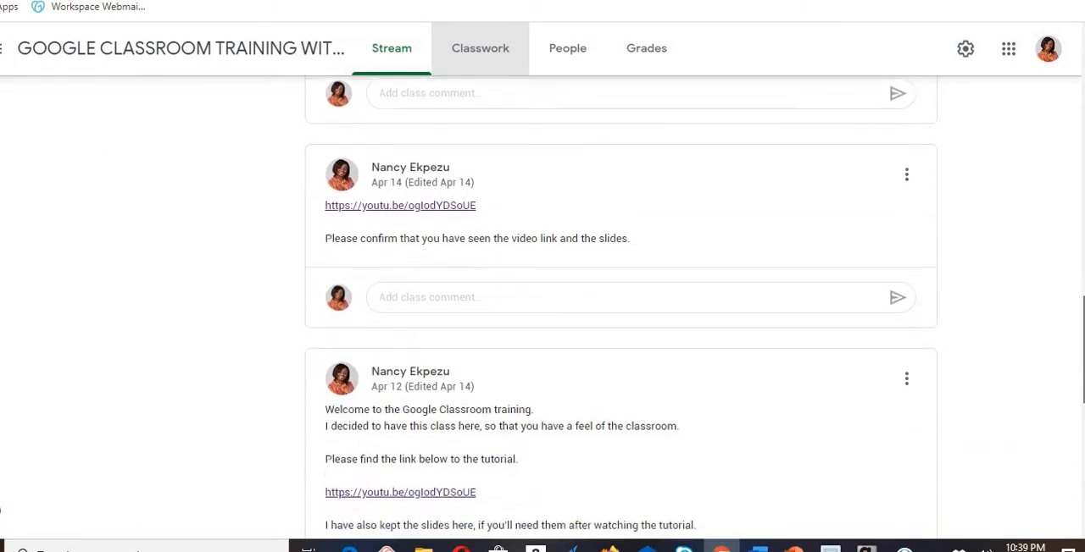
scroll(1081, 228, up, 7)
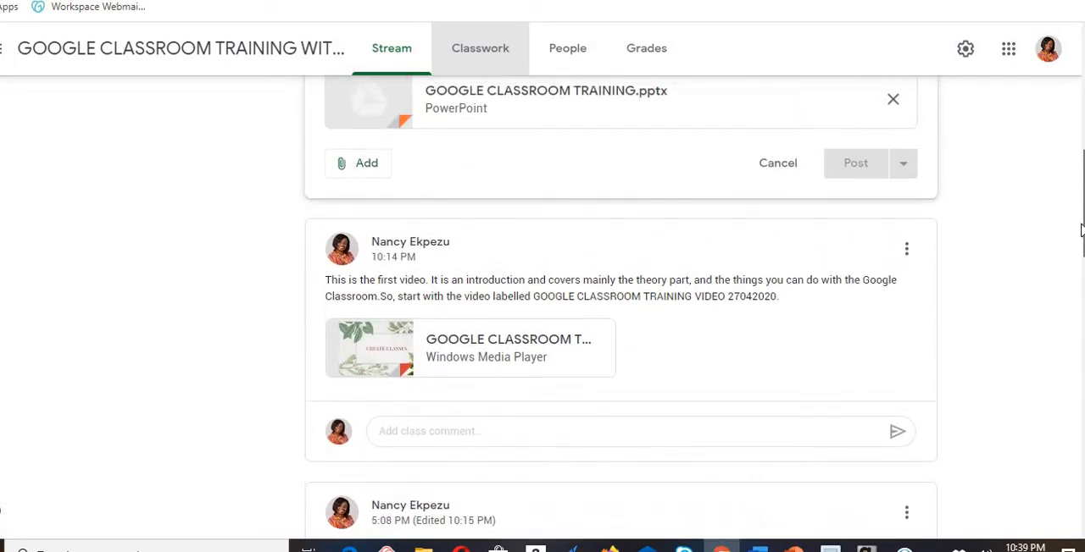
scroll(1082, 221, up, 1)
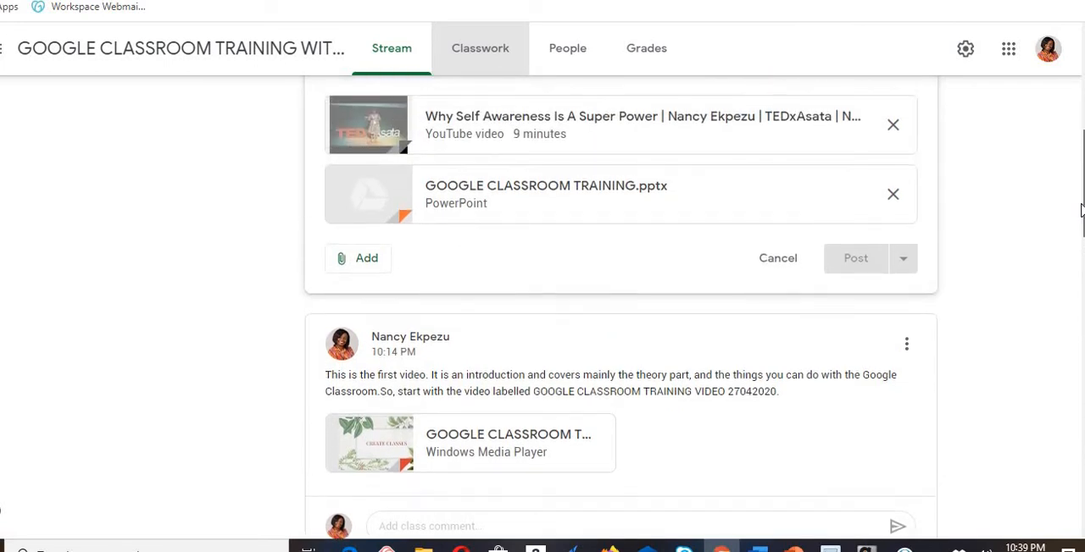
scroll(1081, 210, up, 2)
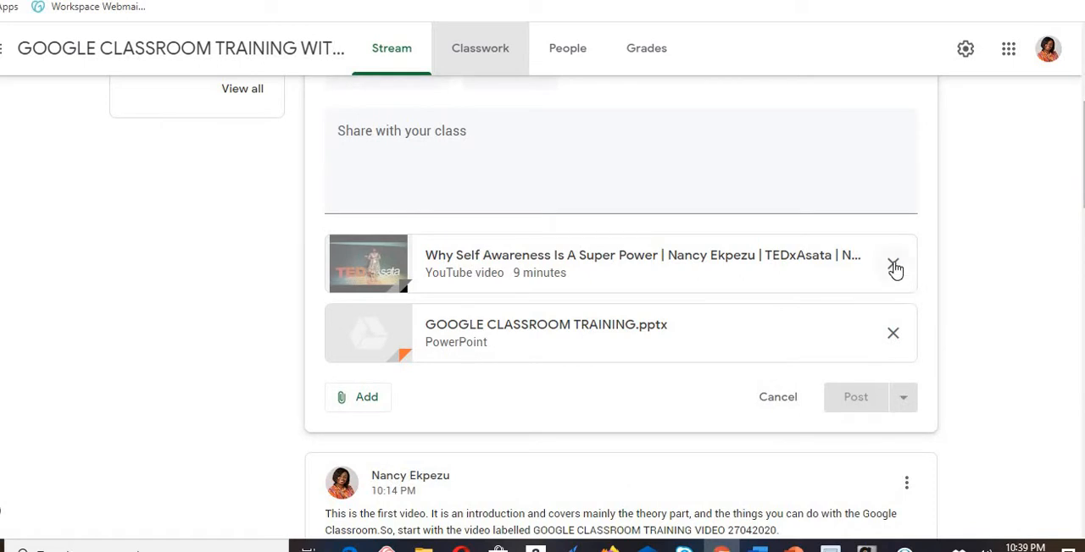
click(779, 398)
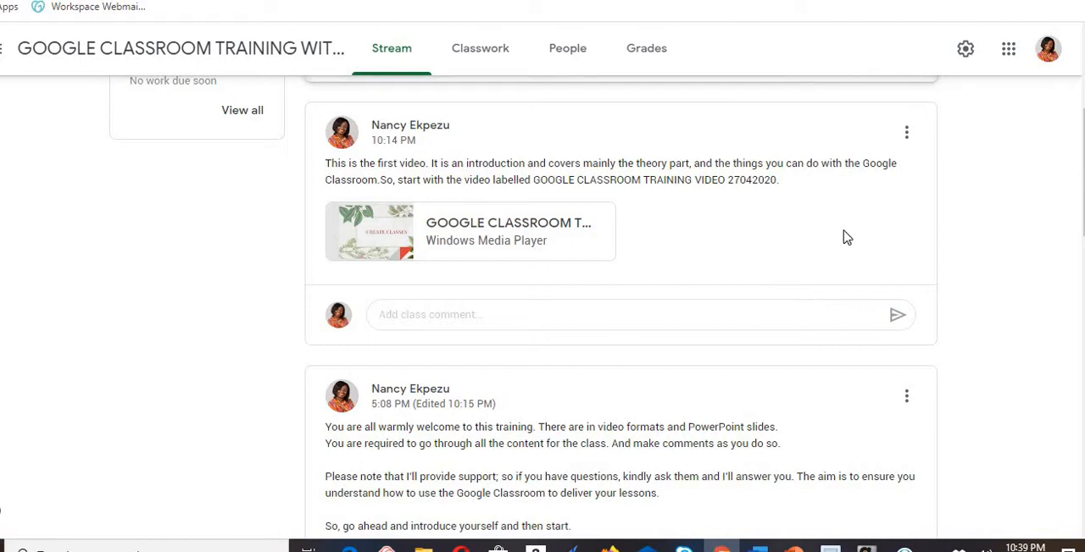
- Look over the existing Stream posts and open the class's People page to view its teachers and students
scroll(1076, 218, down, 3)
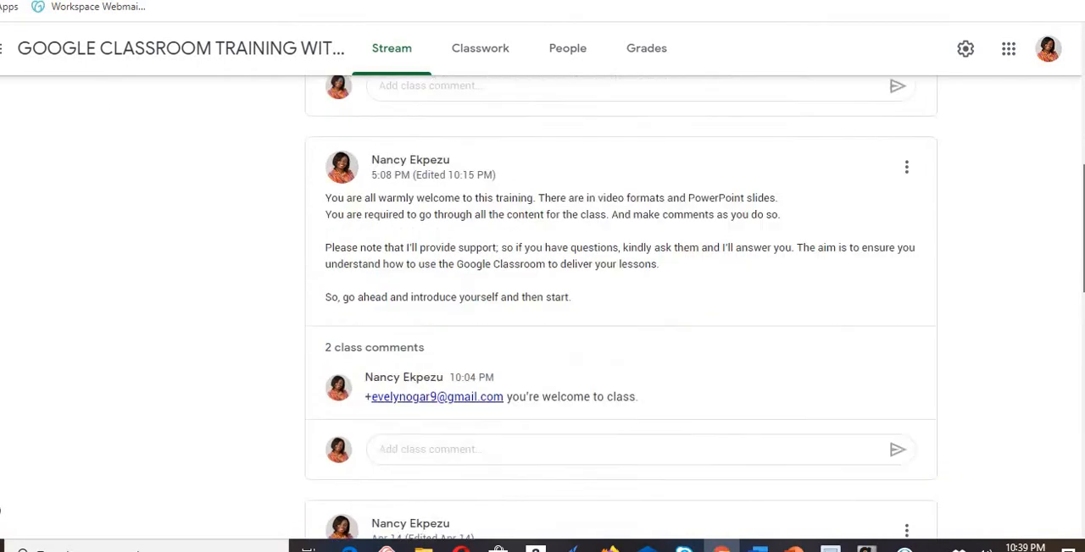
drag(1083, 227, 1082, 158)
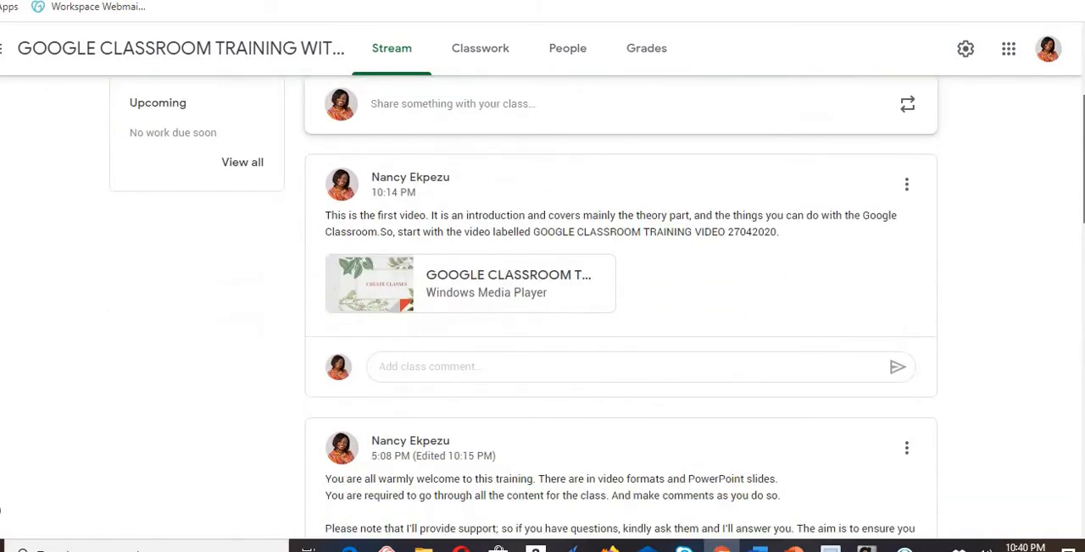
click(574, 57)
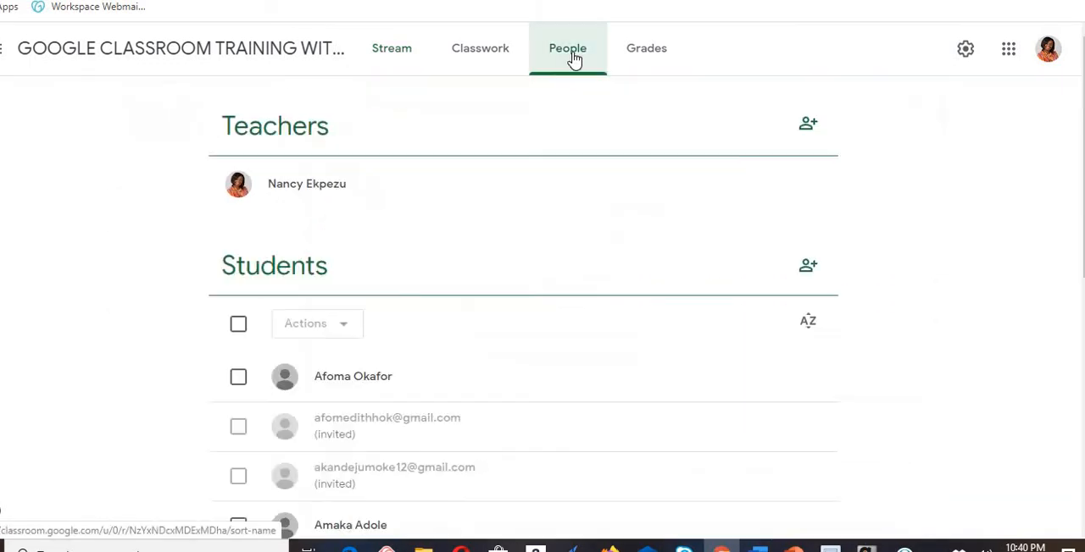
- Open the Classwork page and expand the Communication draft assignment to show its attached files
click(480, 56)
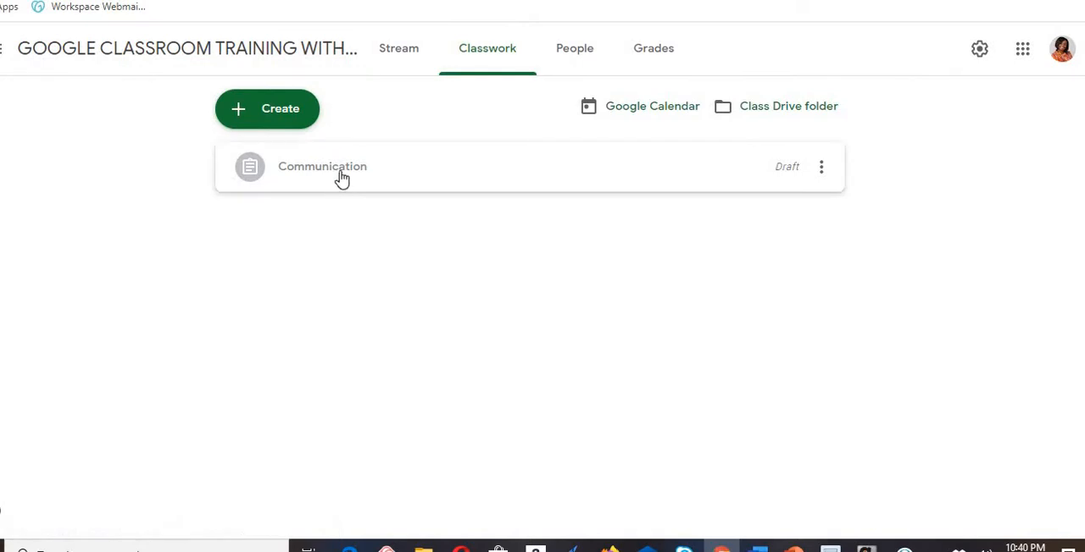
click(821, 167)
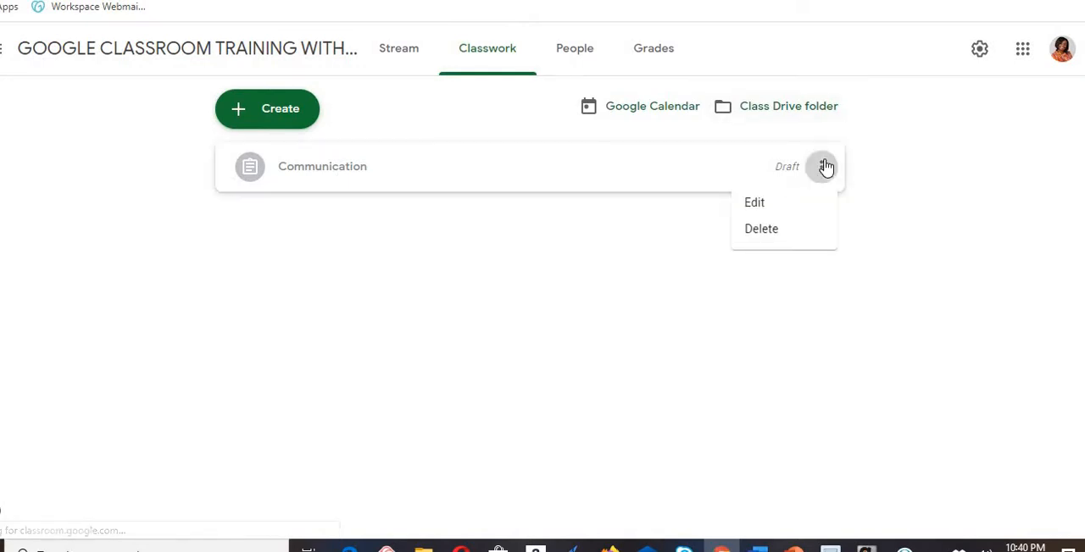
click(309, 176)
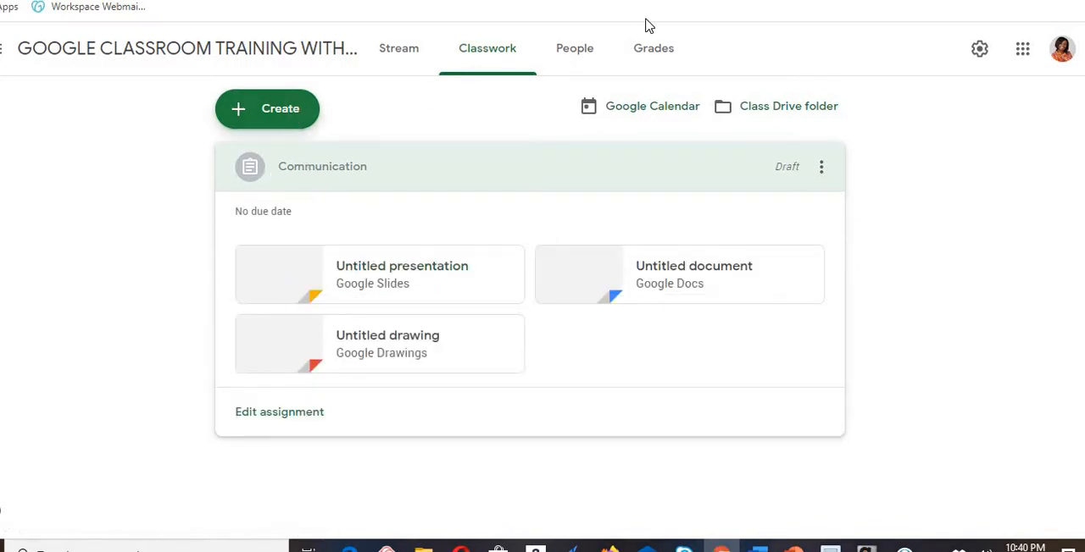
- Open the assignment's untitled Google Slides presentation and enter "Living Things" as the title of the first slide
click(400, 289)
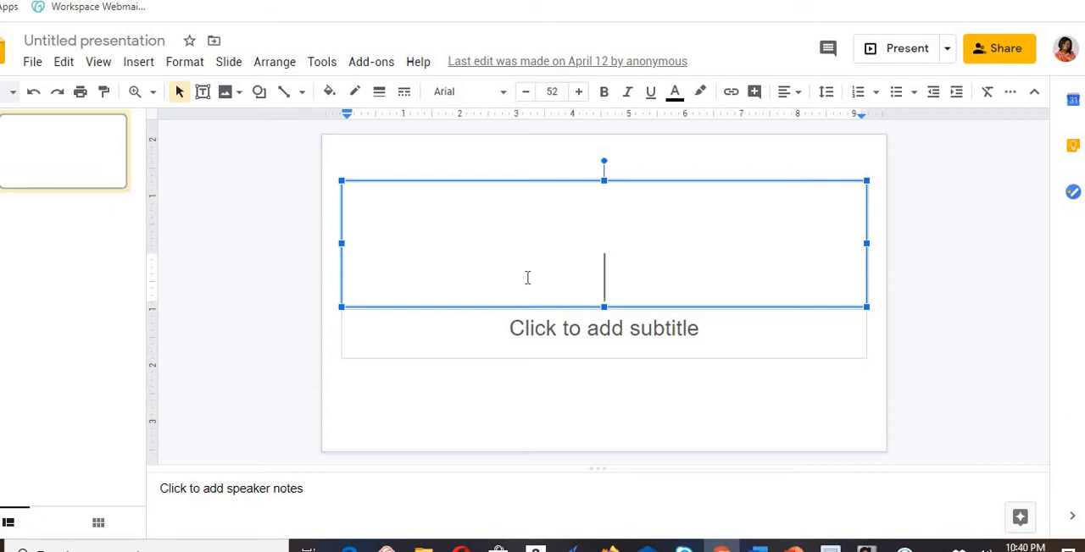
text(living )
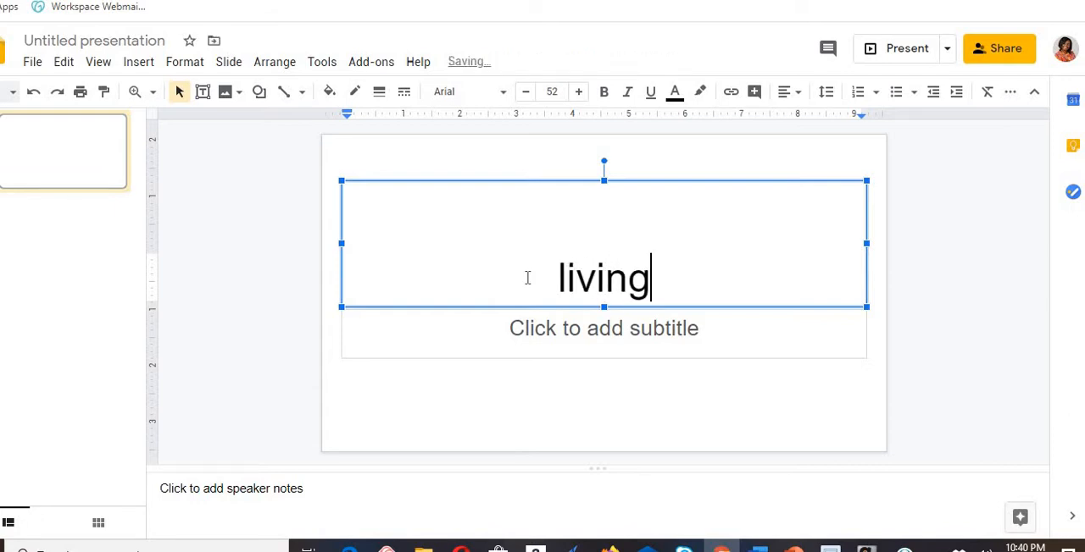
text(Things)
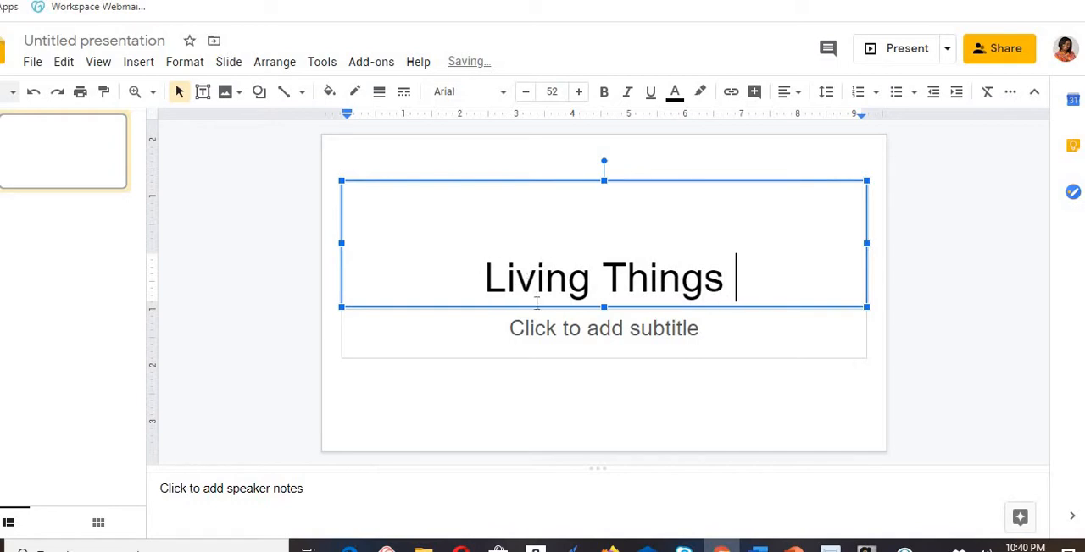
- Enter "By" followed by the presenter's full name as the subtitle of the first slide
click(650, 338)
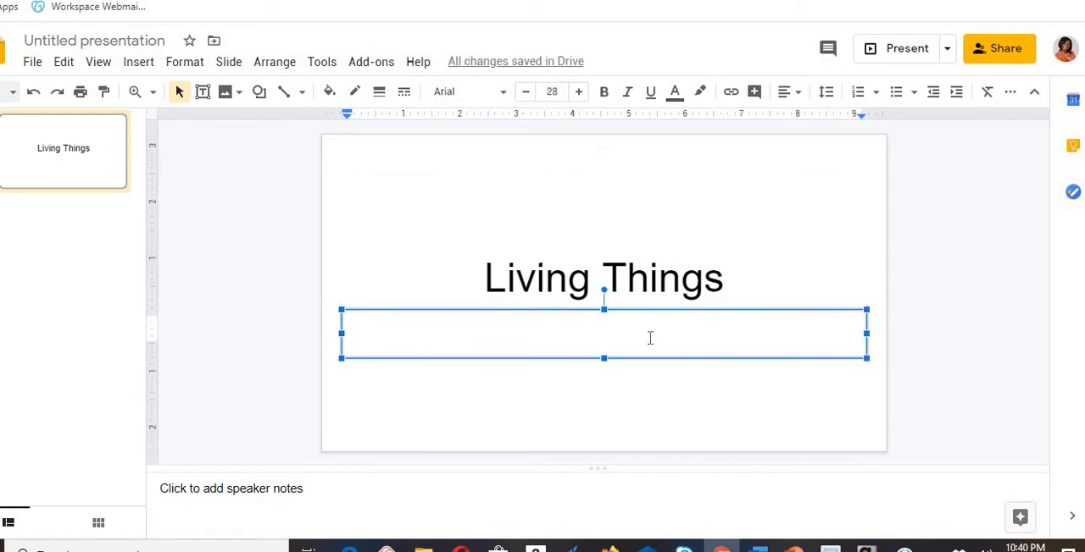
text(n)
key(BackSpace)
text(by)
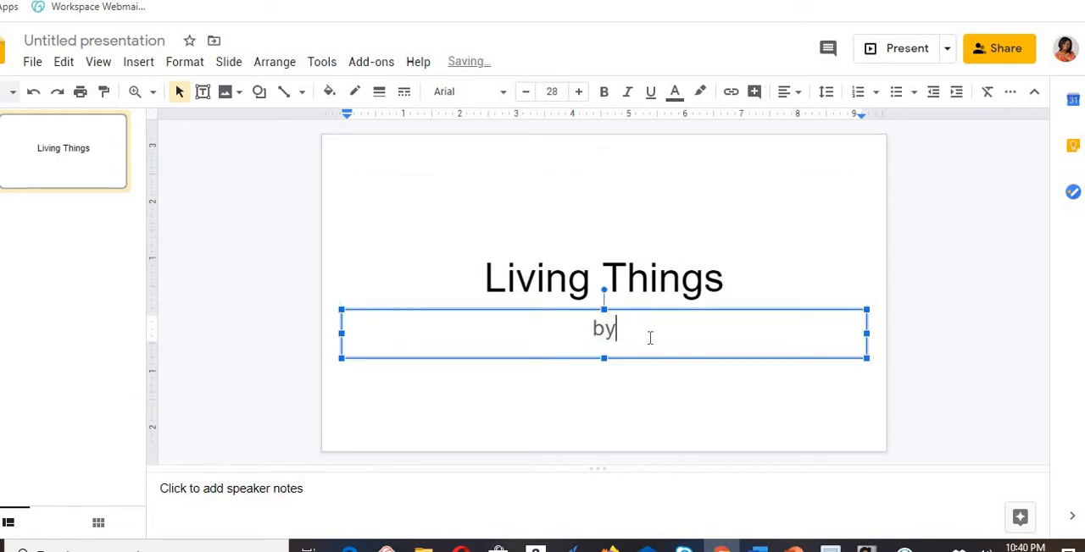
text( Nancy E)
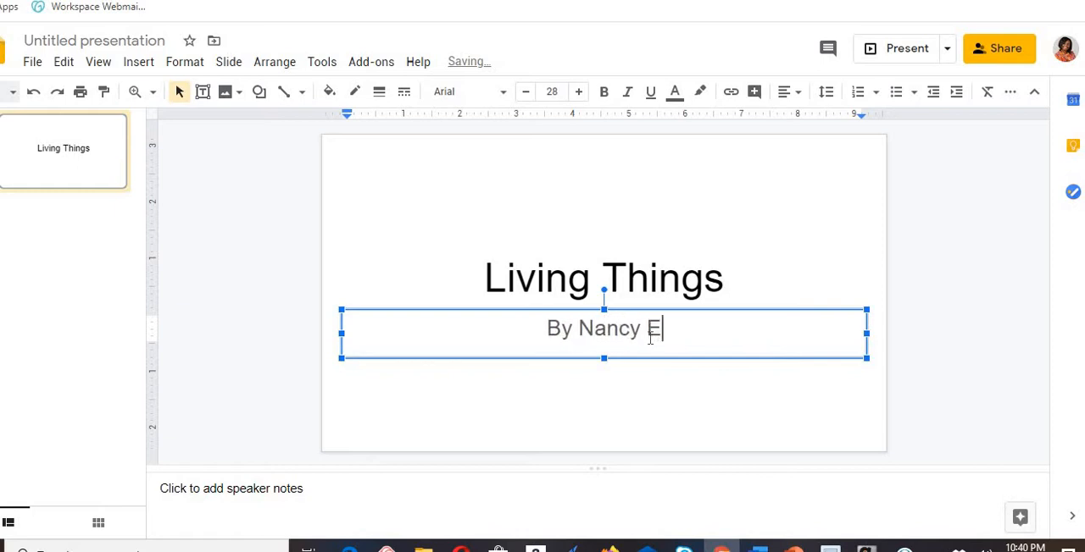
text(kpezu)
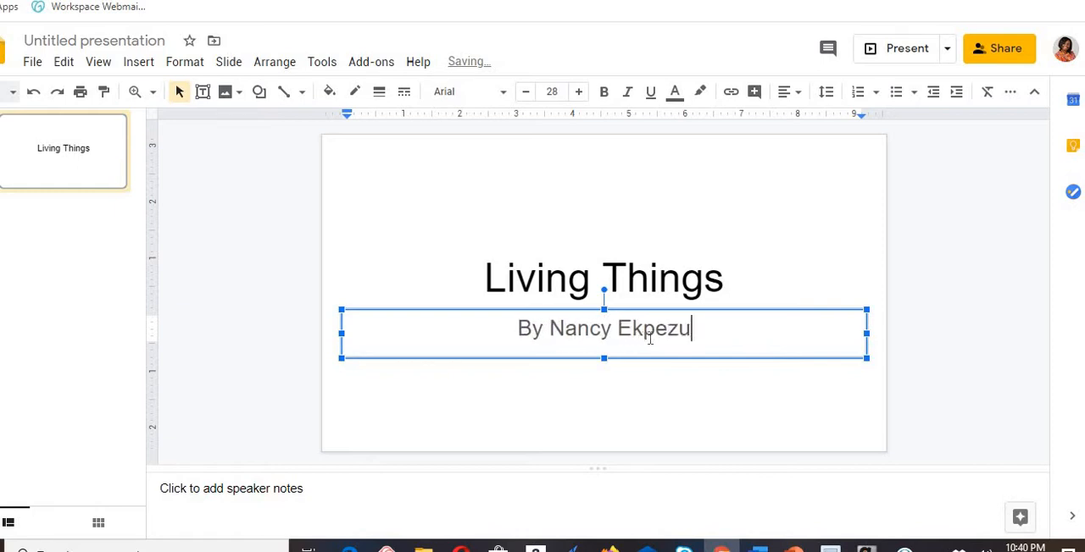
- Add two new blank slides after the Living Things title slide
click(106, 230)
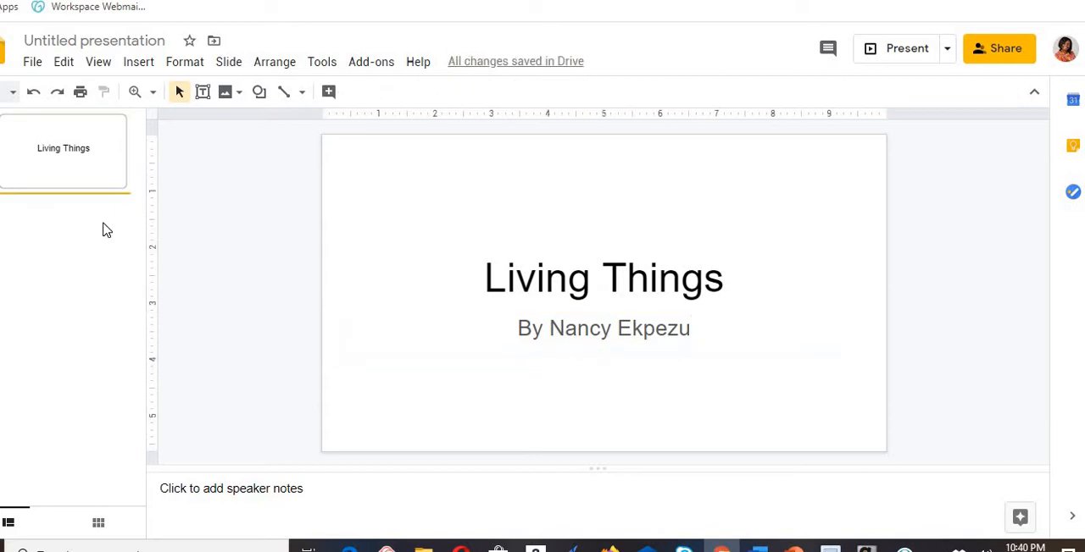
key(Return)
key(Return)
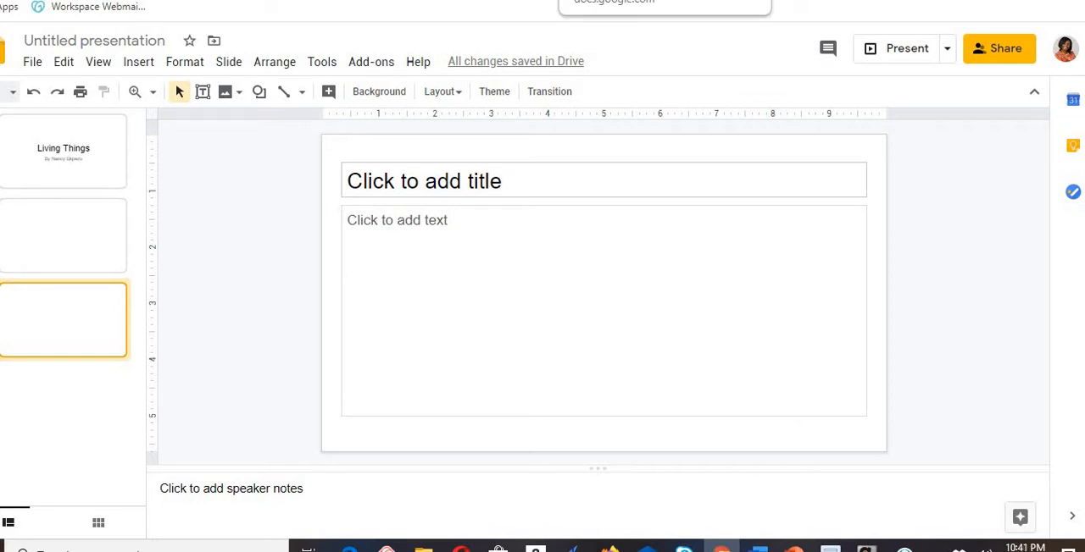
- Return to the Communication draft, open its untitled Google Docs document and write "Living things are things that have life."
click(585, 1)
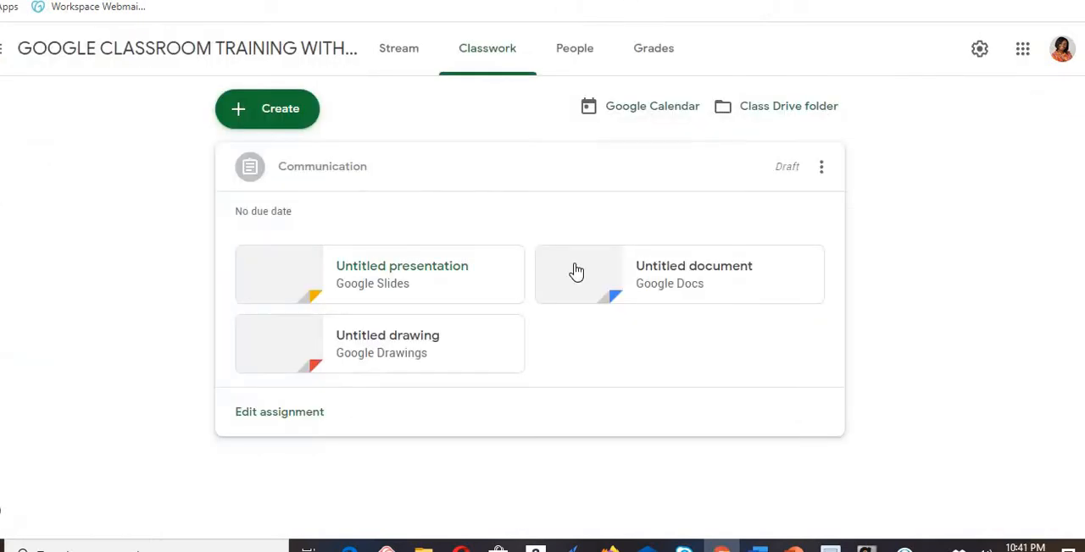
click(653, 281)
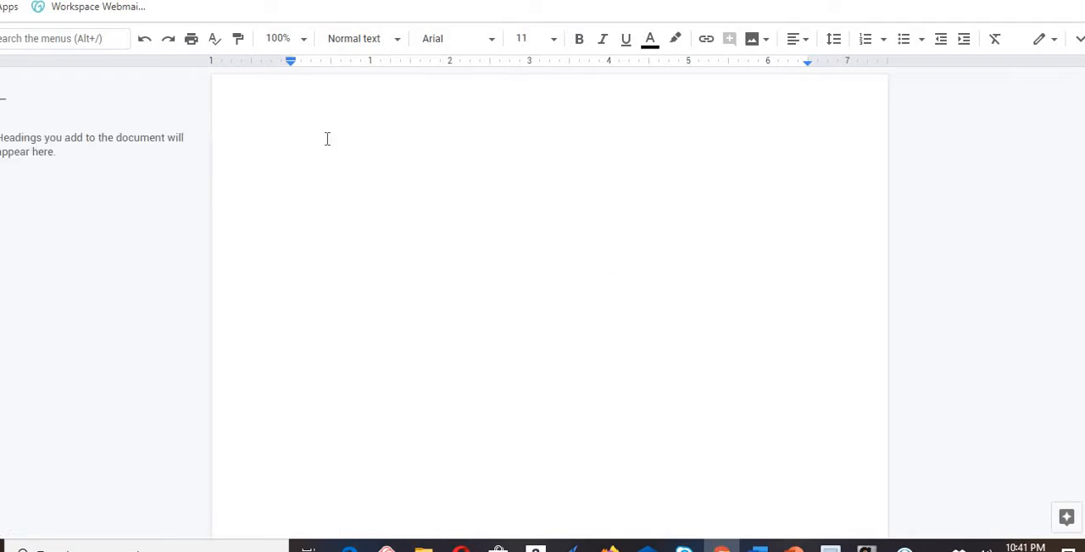
text(N)
key(BackSpace)
text(Living things are thing)
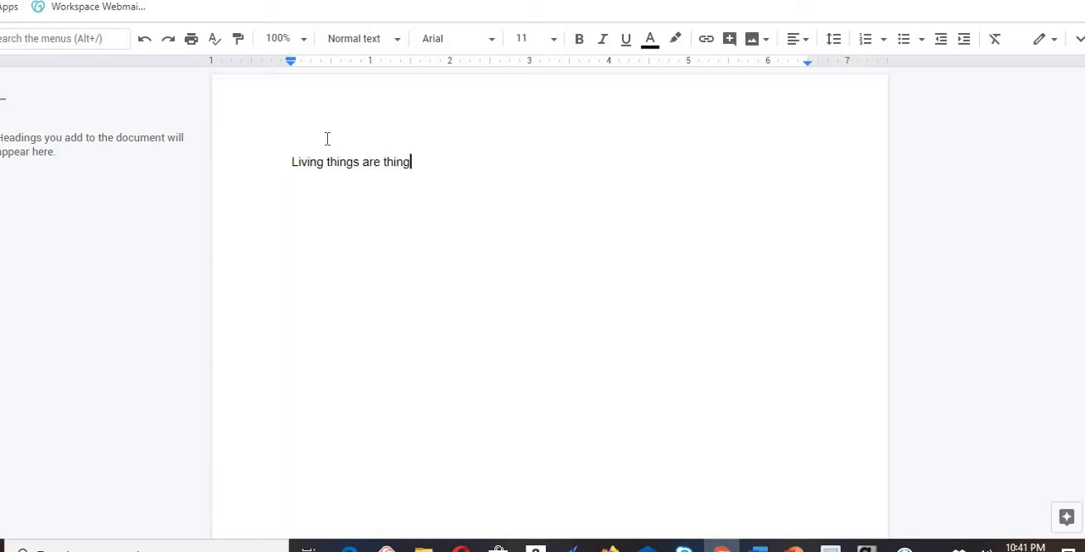
text(s that have life.)
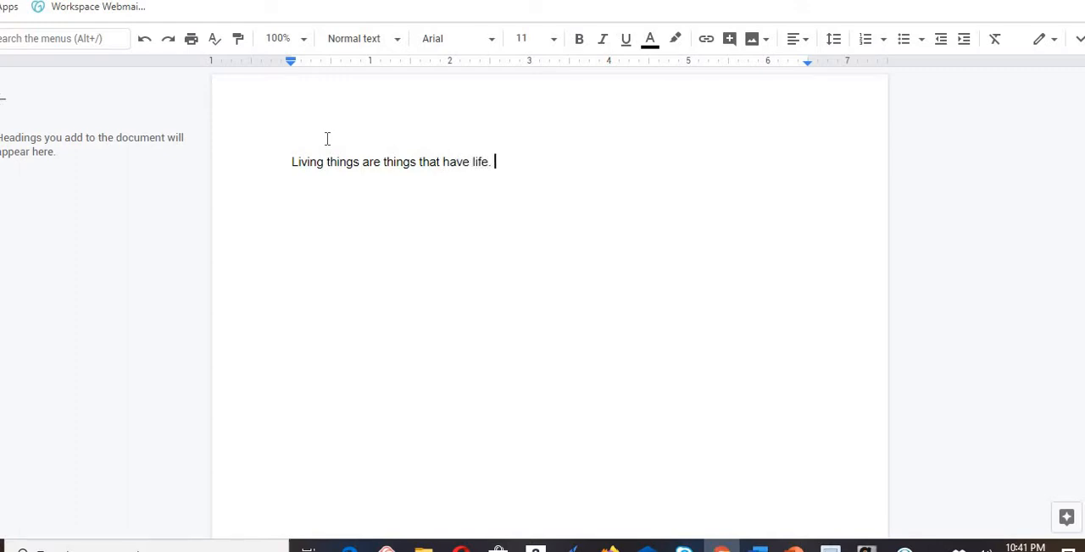
- Add a second line to the document reading "Examples are ants, camels, rose plants……"
key(Return)
text(Examples are ants,)
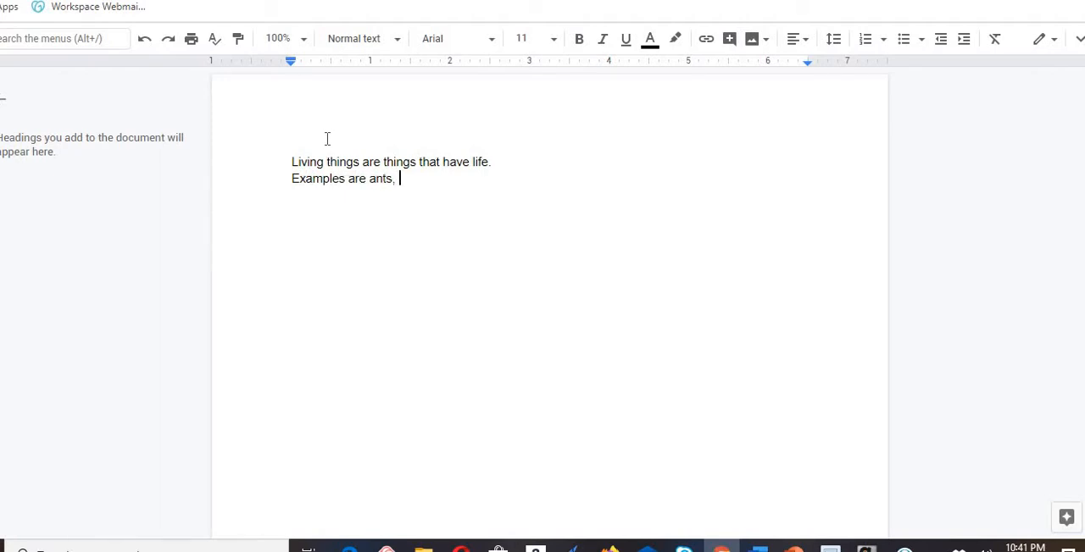
text( camels, rose plants......)
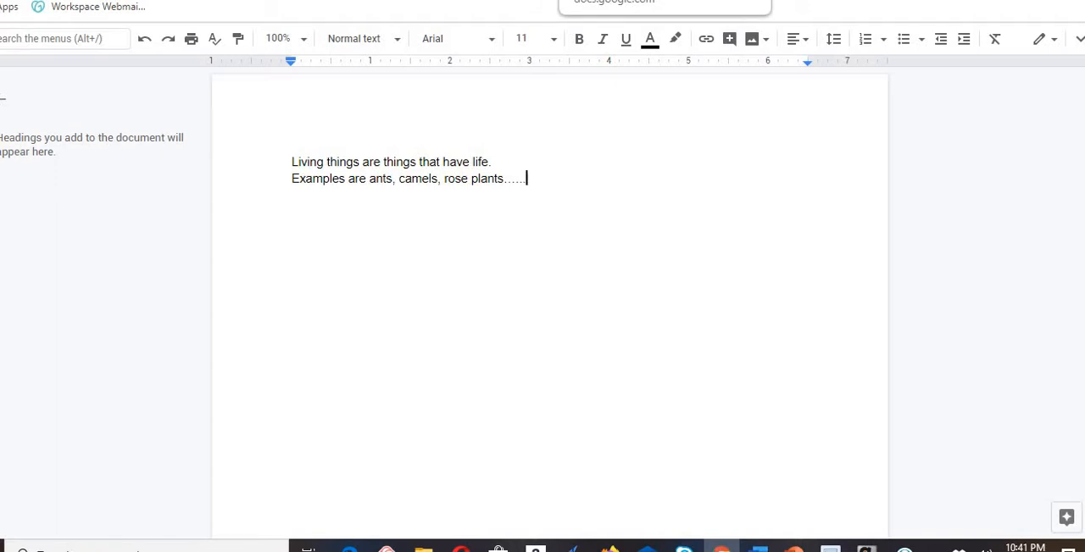
- Return to the Communication draft, open its untitled Google Drawings file and look through the drawing's file options
click(593, 1)
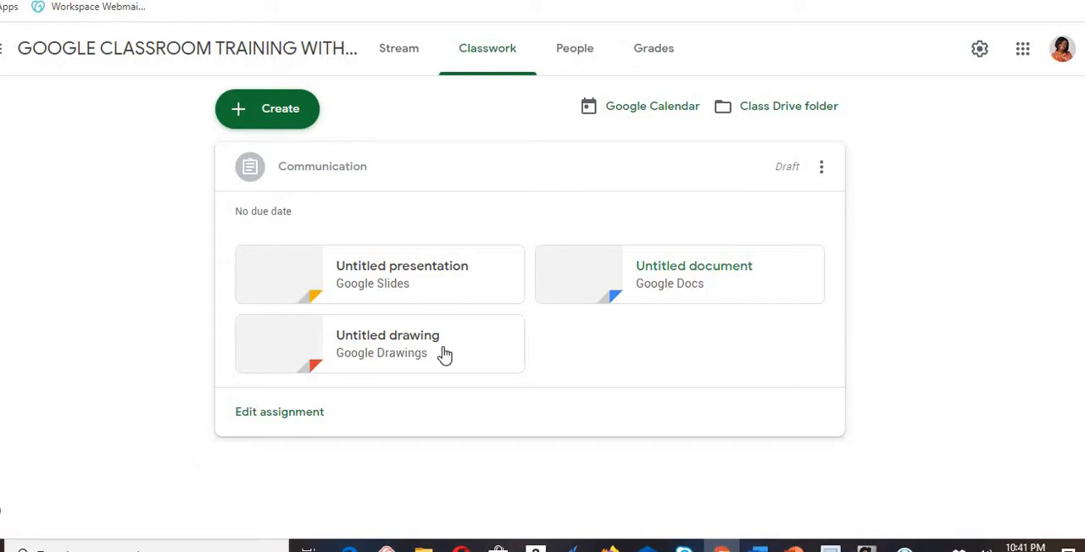
click(415, 351)
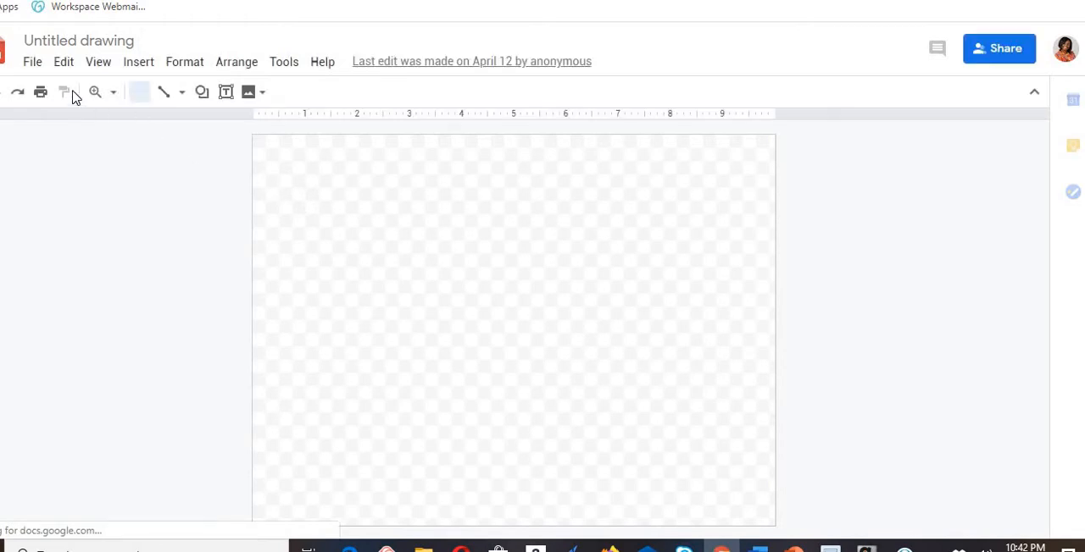
click(35, 64)
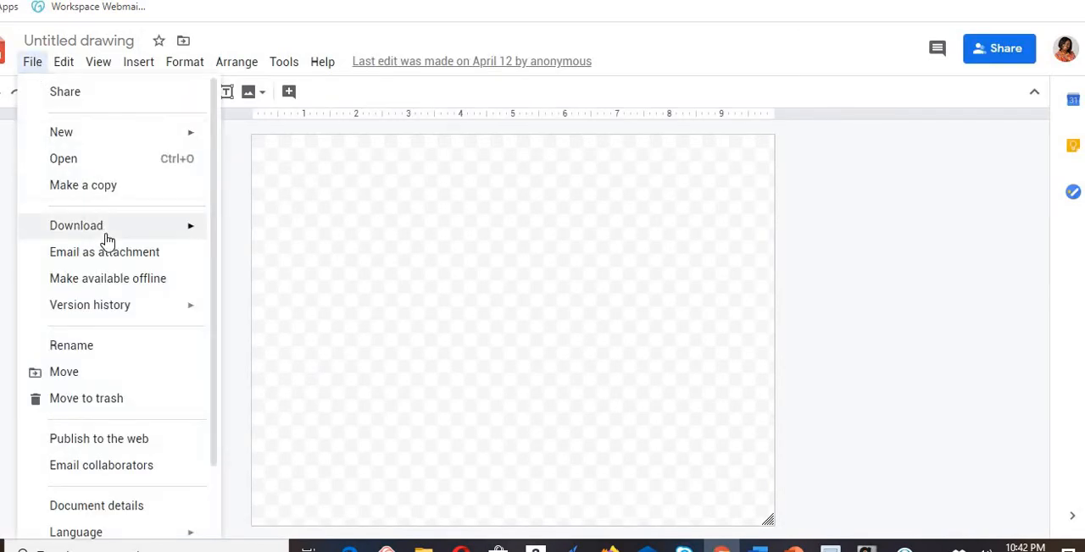
mouse_move(110, 236)
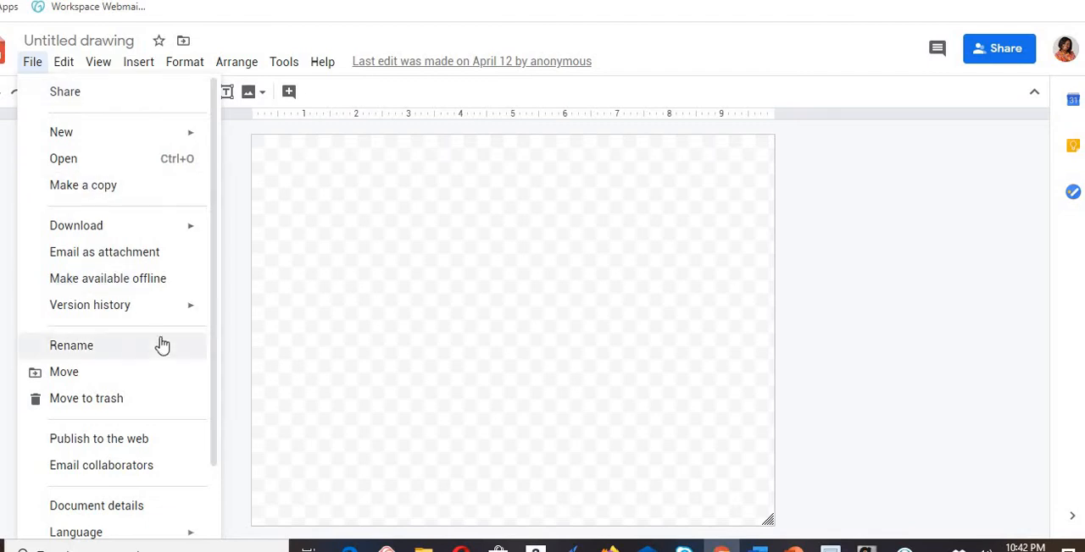
drag(213, 311, 215, 402)
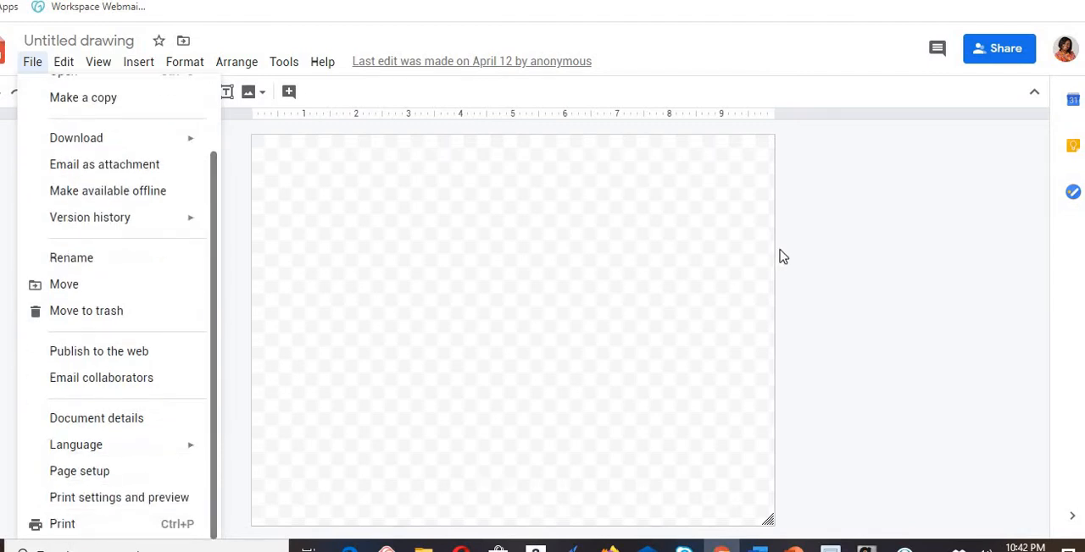
click(844, 259)
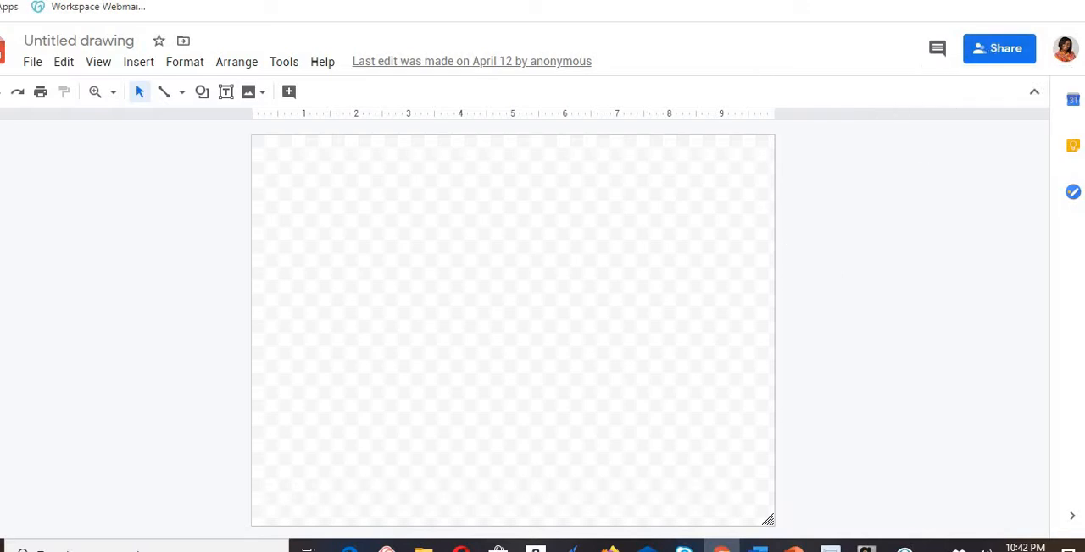
- Return to the Classwork page and create a new assignment titled "LIVING THINGS"
click(665, 2)
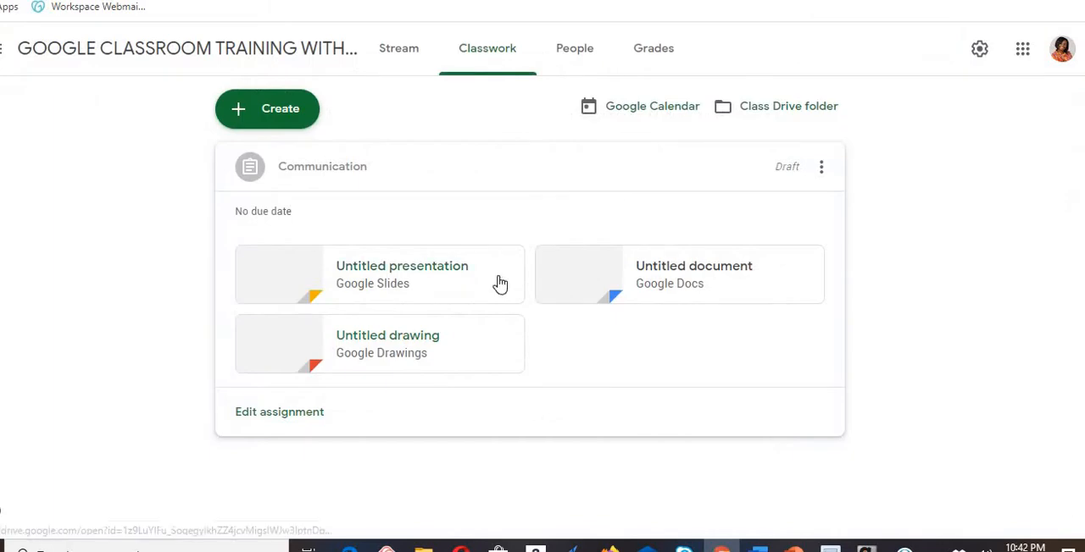
click(286, 119)
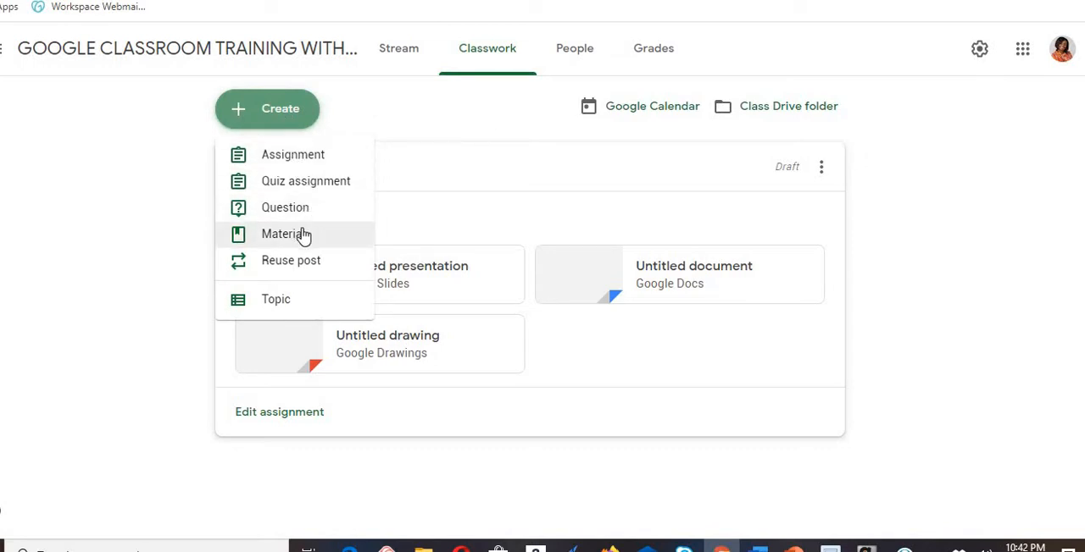
click(291, 160)
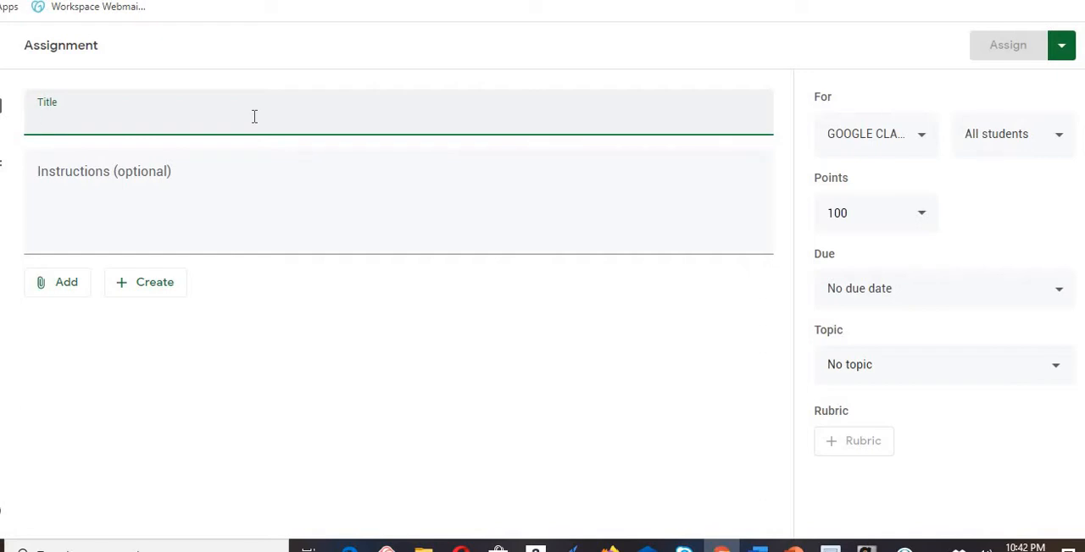
text(LIVING )
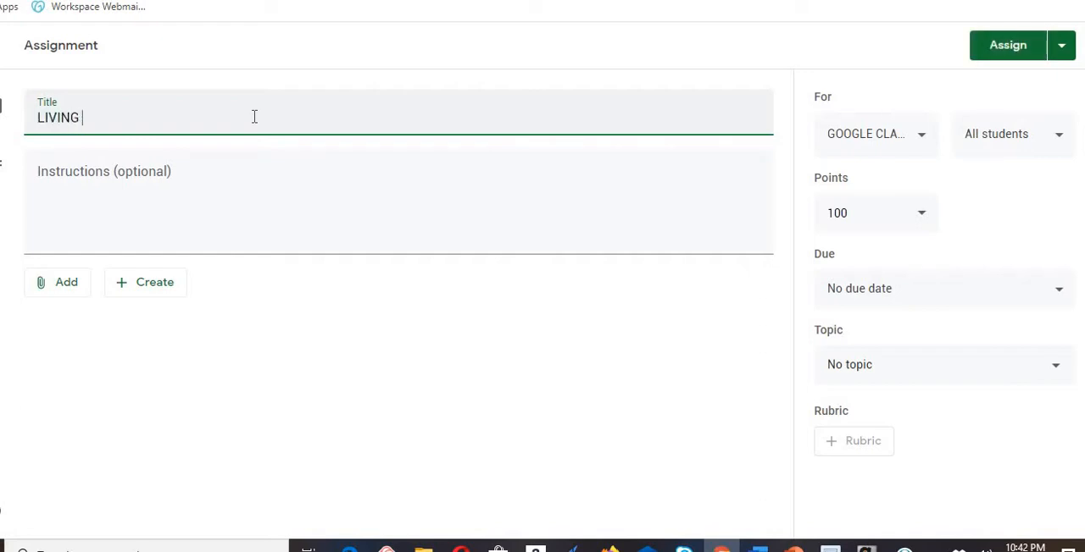
text(THINGS)
- Write the assignment instructions "Write down ten living things in your neighborhood", using the suggested American spelling for the last word
click(121, 198)
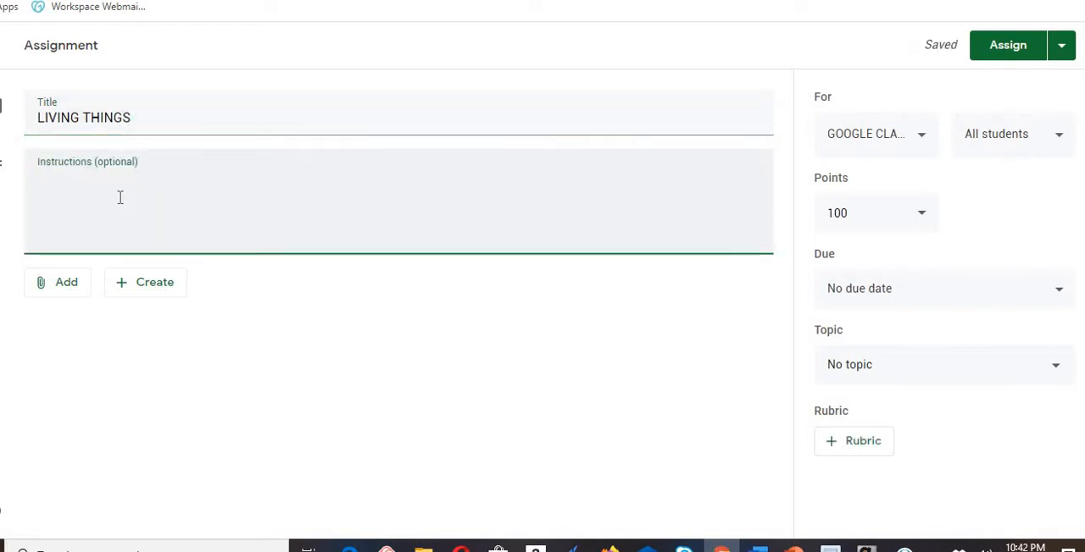
text(Write down ten)
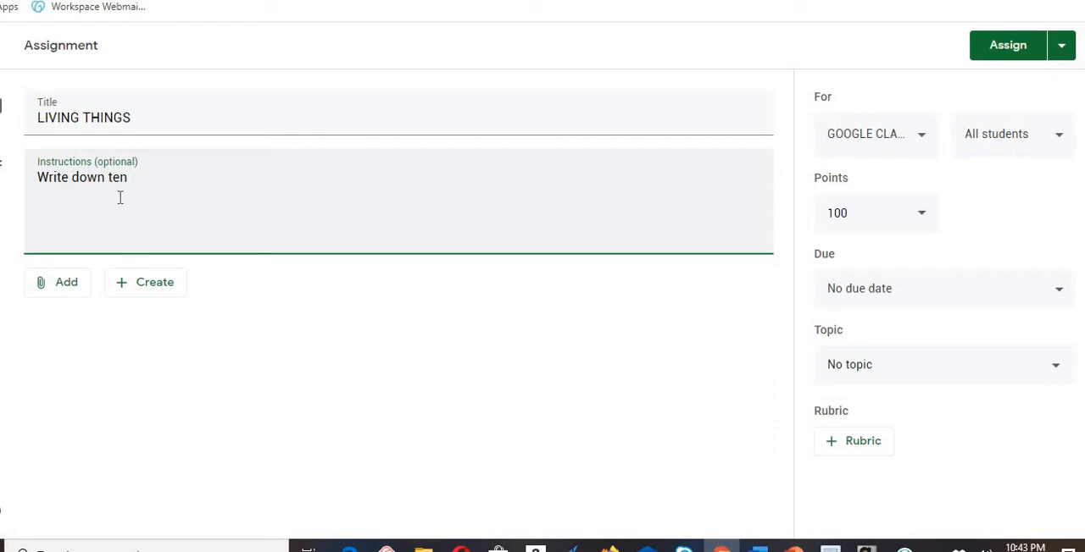
text( living things in your)
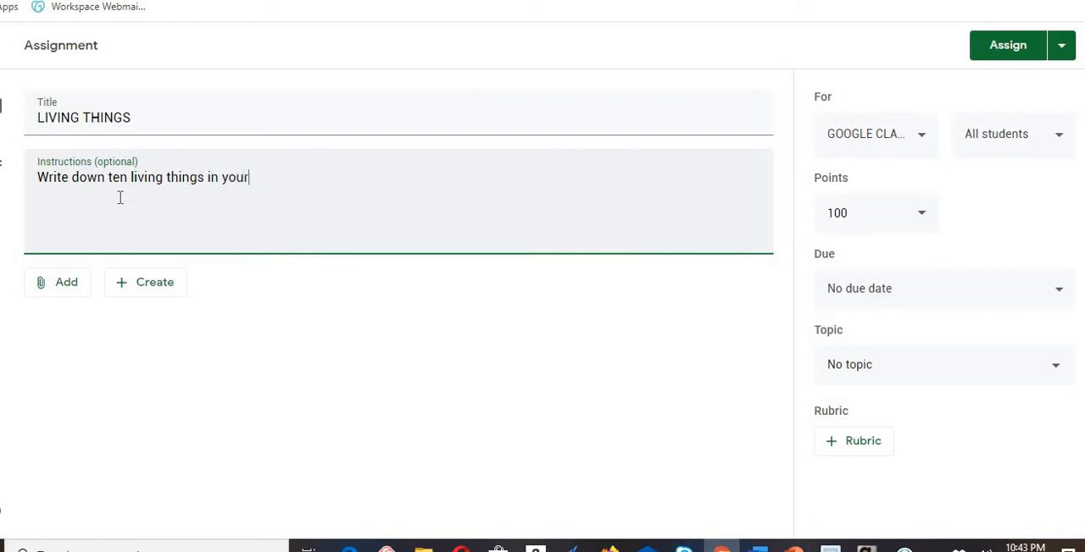
text( neighbout)
key(BackSpace)
text(rhood)
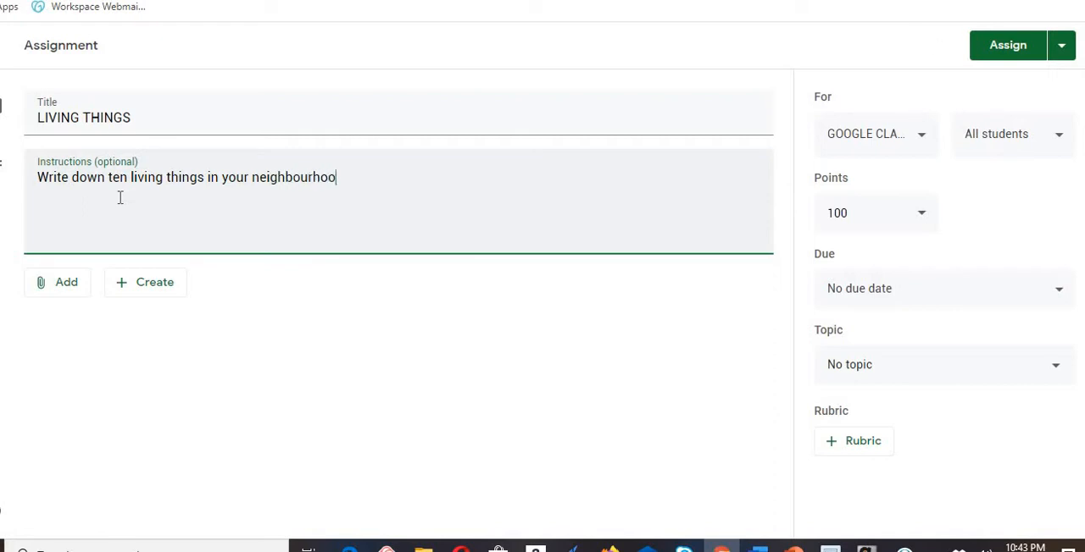
right_click(295, 178)
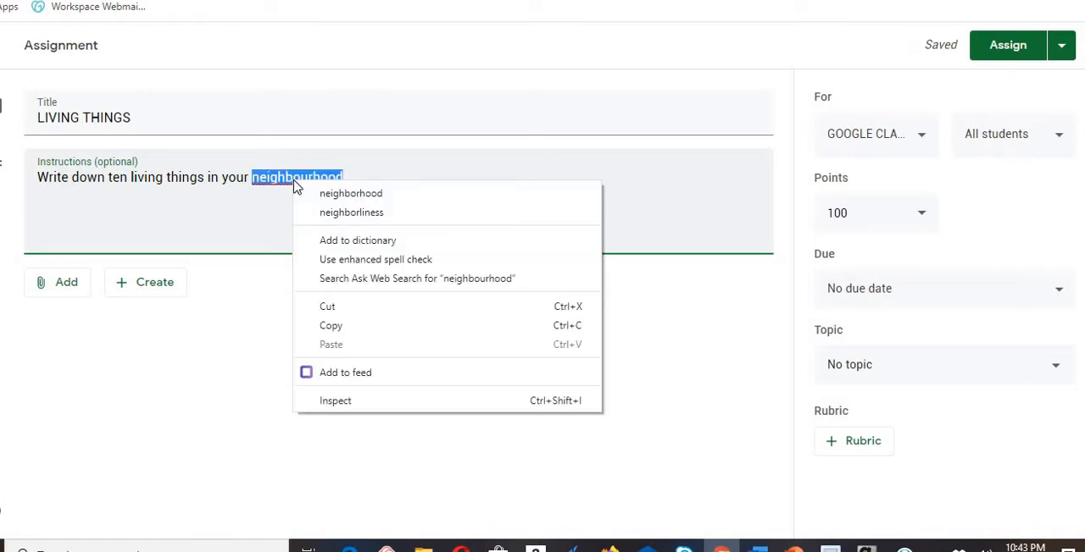
click(358, 194)
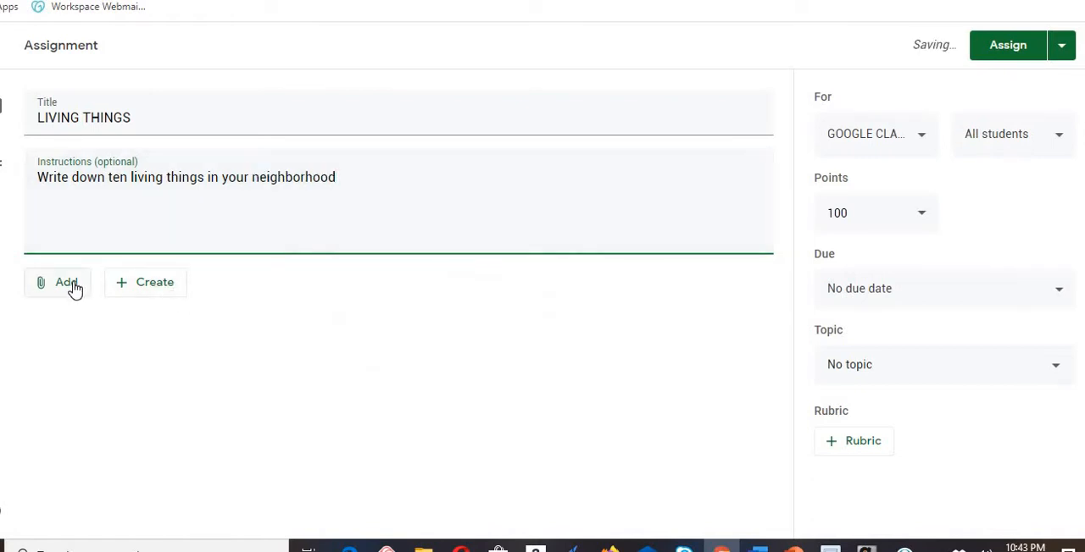
- Attach a new Google Slides presentation to the LIVING THINGS assignment
click(153, 295)
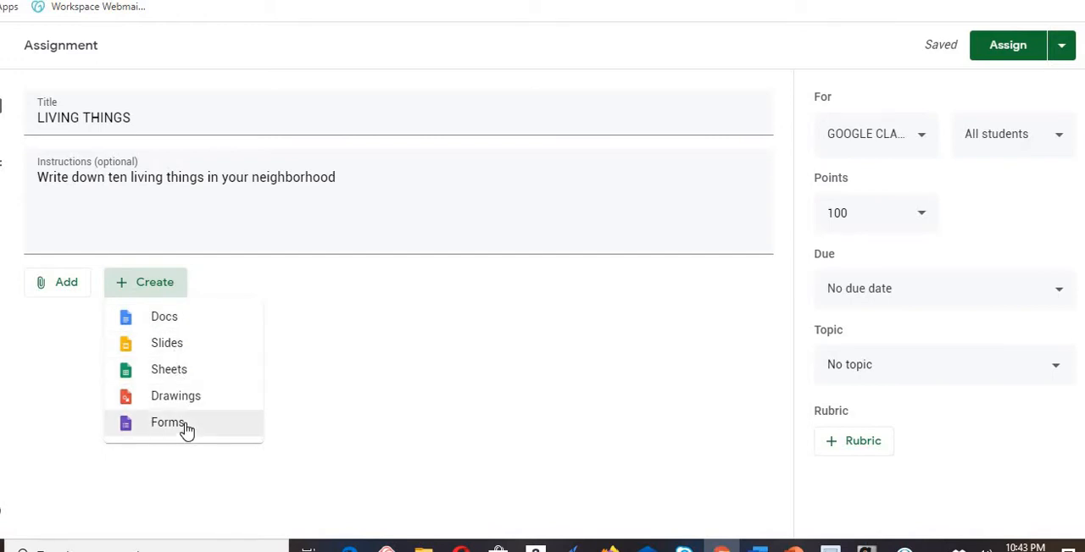
click(187, 346)
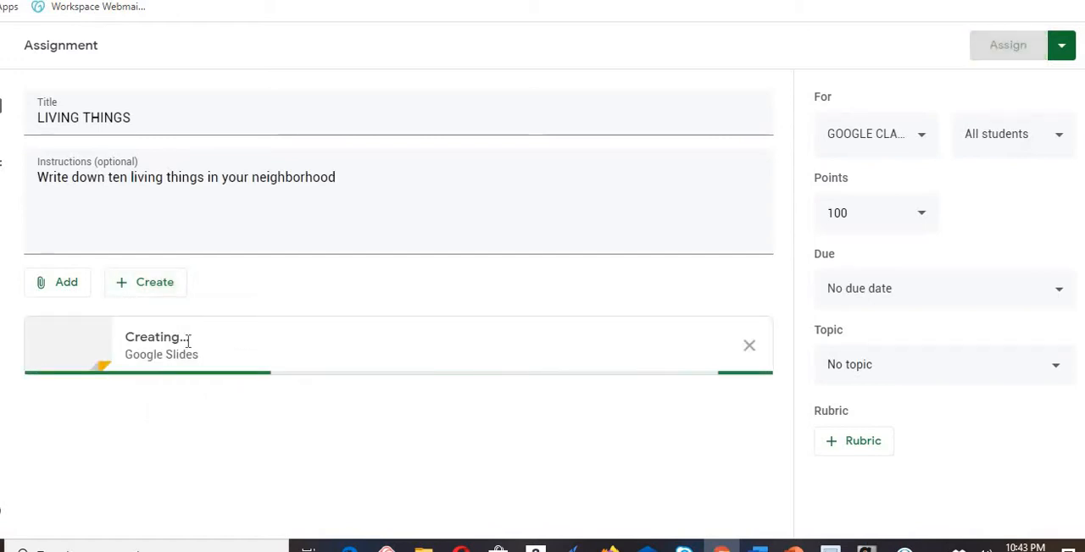
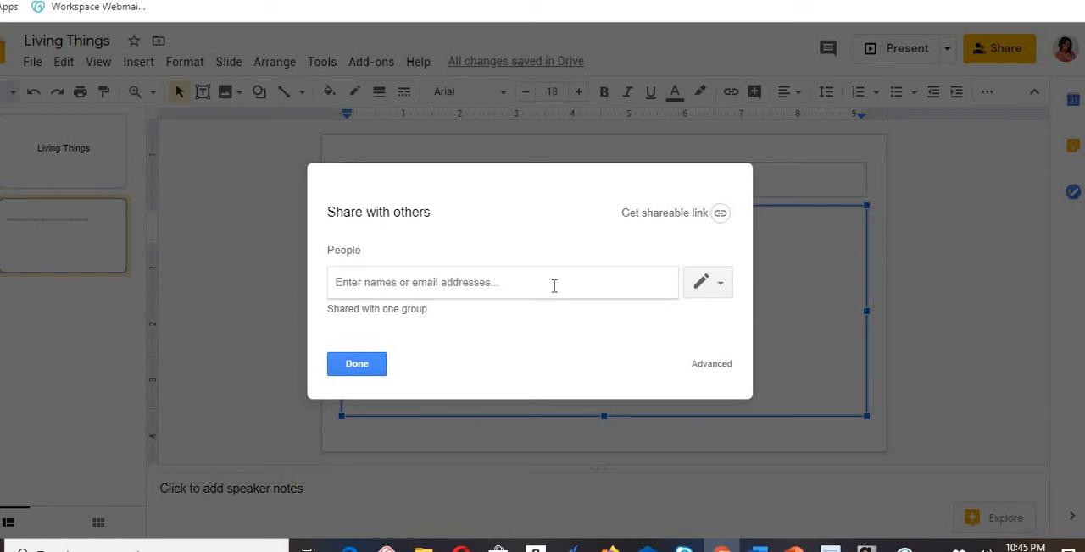
- Turn on link sharing for the Living Things presentation with view access, copy its link and return to the assignment
click(720, 215)
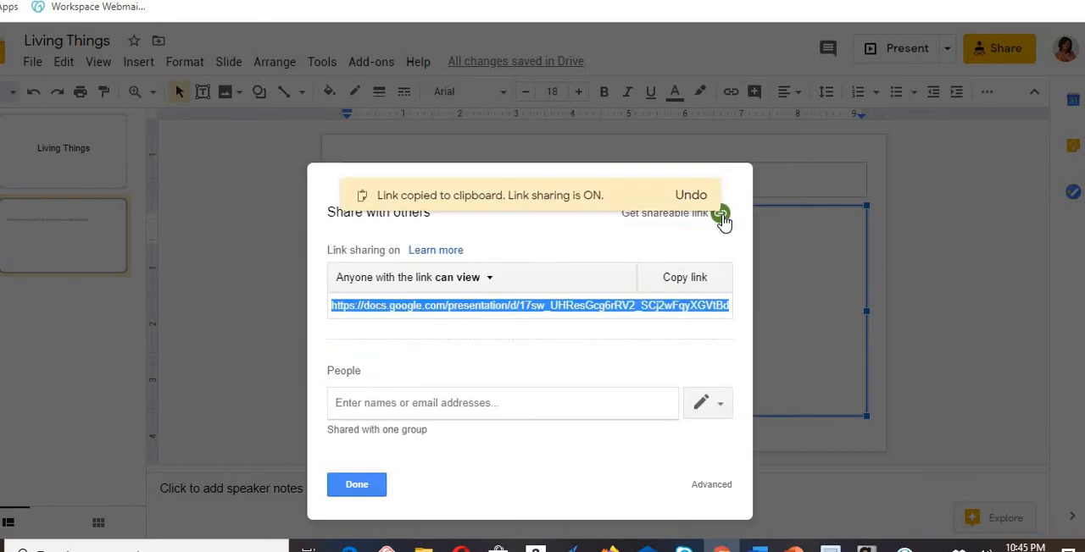
click(856, 117)
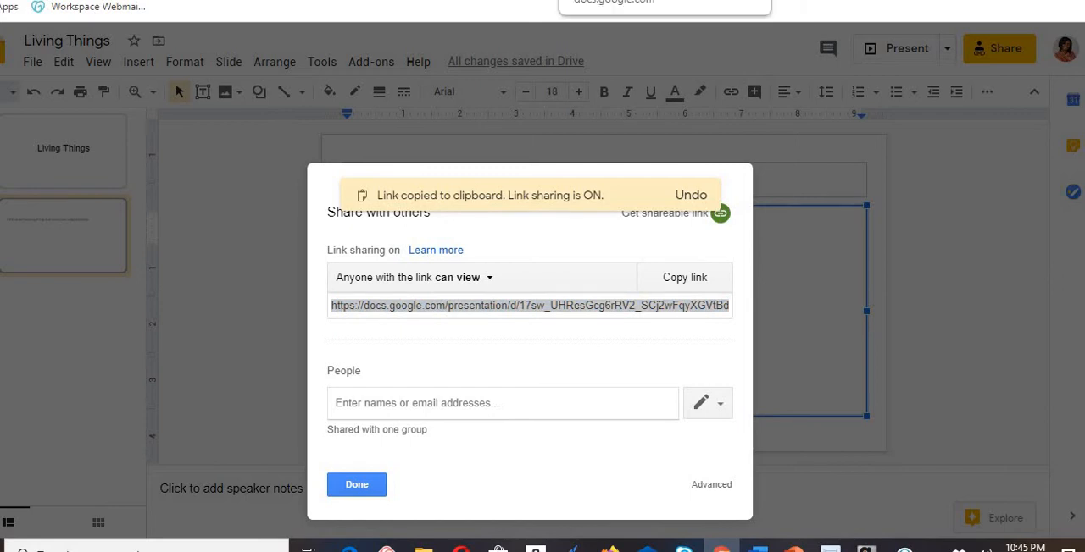
click(366, 482)
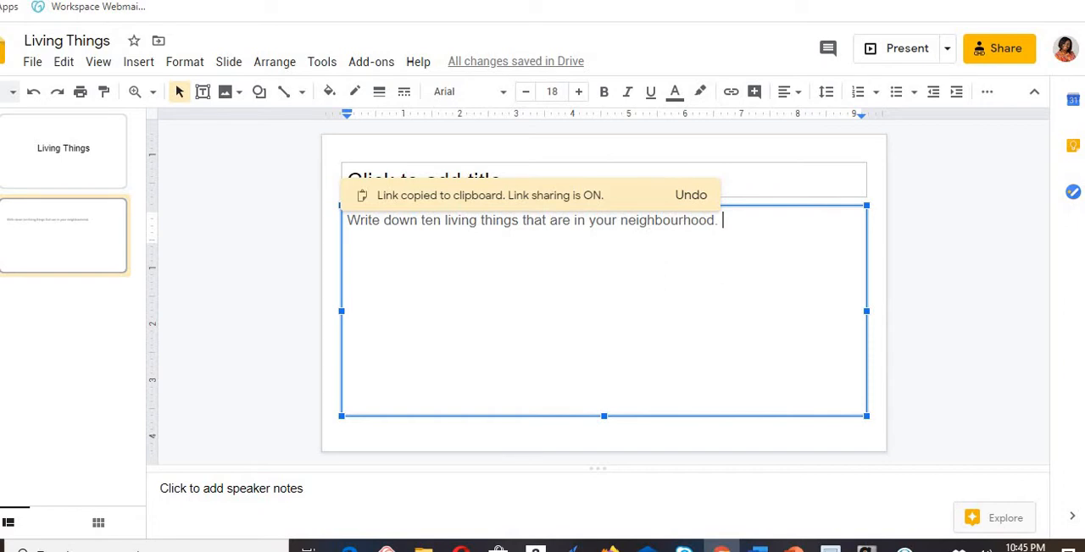
key(ctrl+shift+Tab)
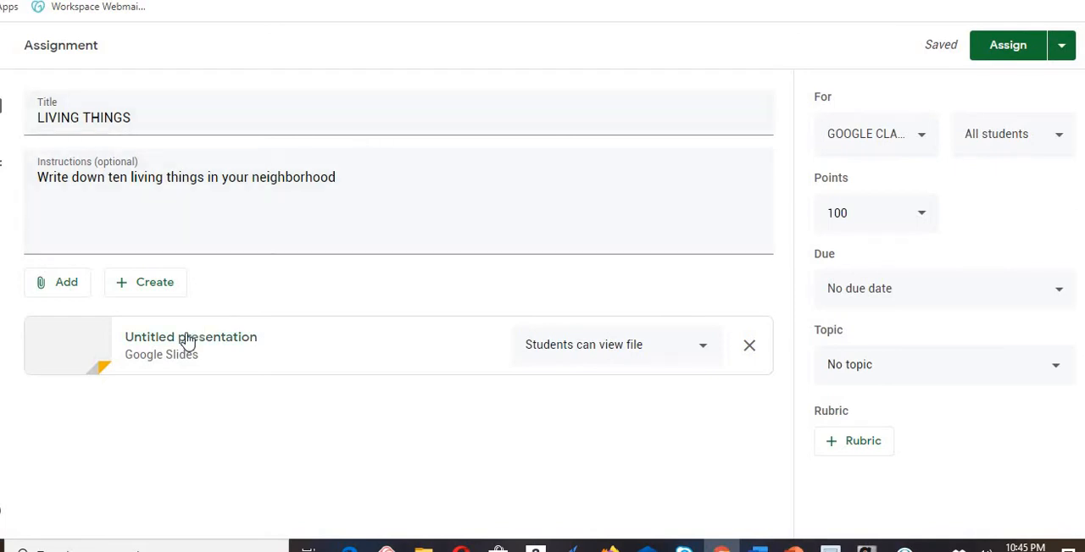
- Review the options for adding attachments and the student access choices for the attached presentation
click(67, 286)
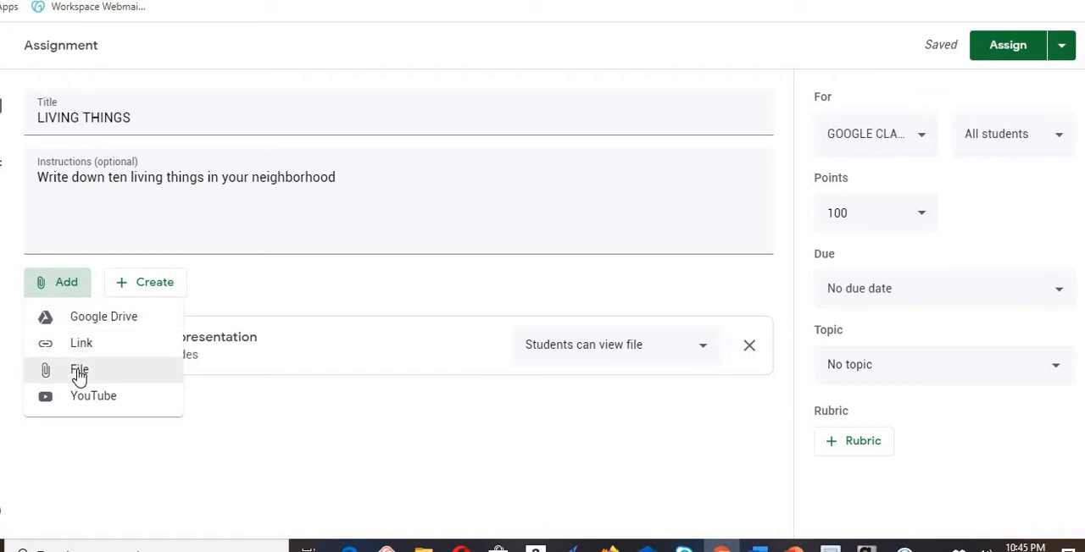
click(147, 290)
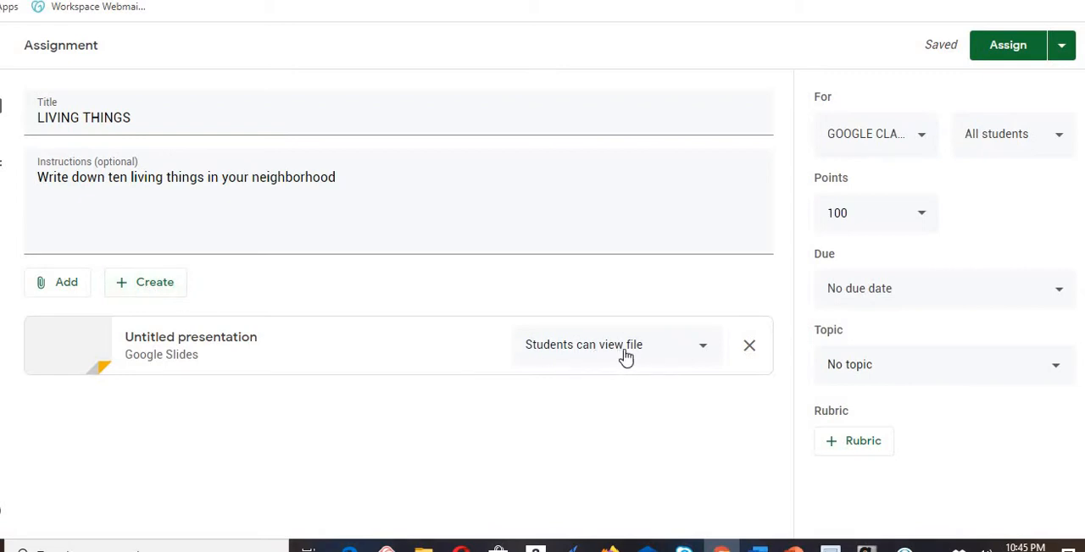
click(705, 354)
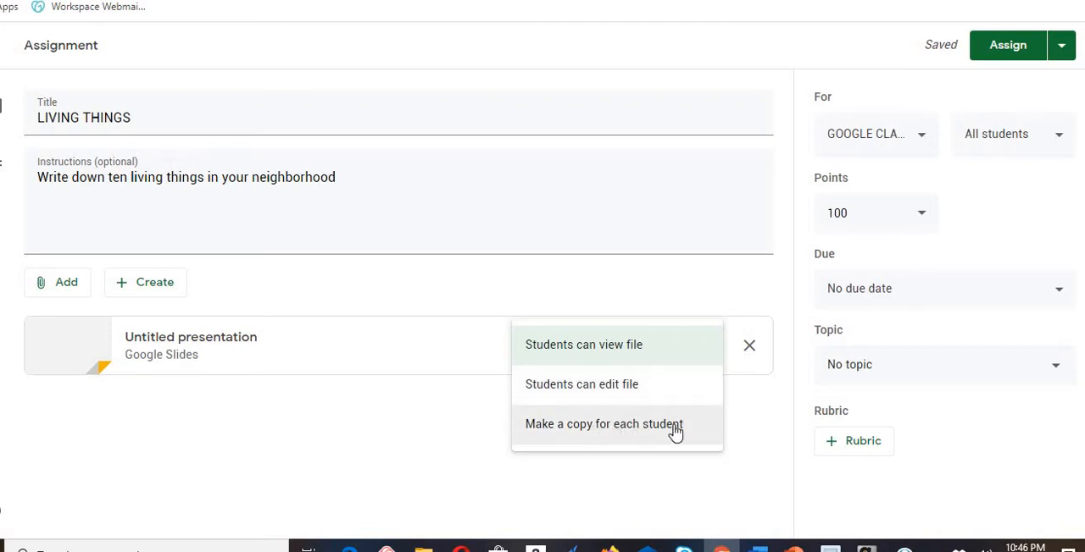
click(737, 406)
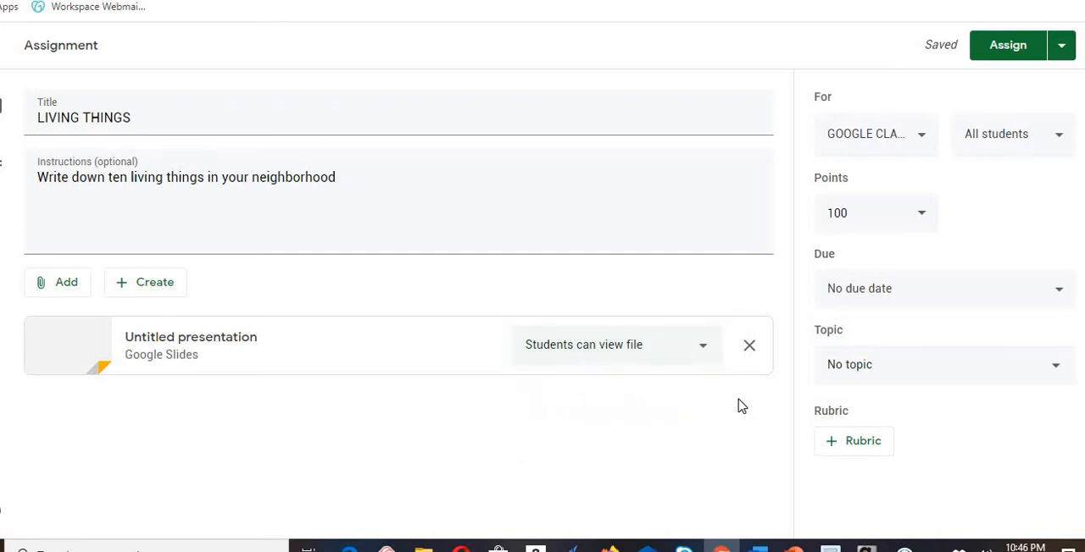
- Check the grading options available for the assignment's points
click(922, 219)
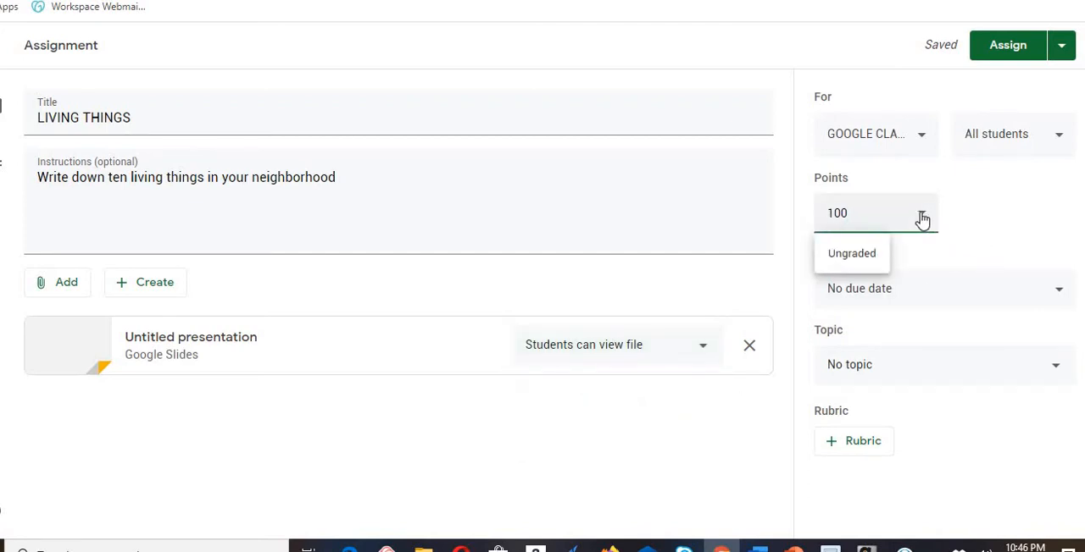
click(922, 219)
click(921, 219)
click(973, 237)
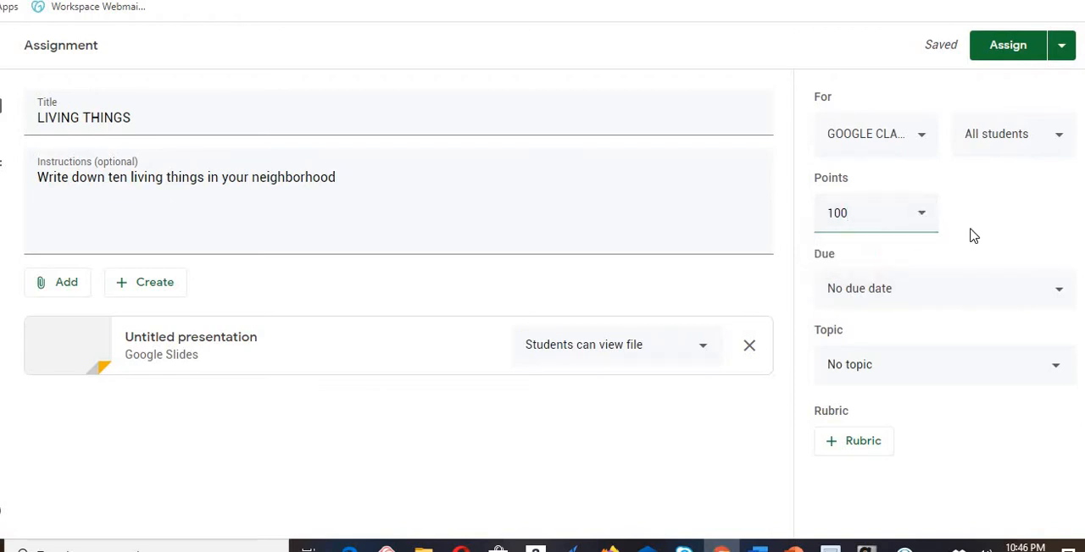
- Set the LIVING THINGS assignment's due date to Apr 29, 2020 at 11:59 PM
click(1059, 294)
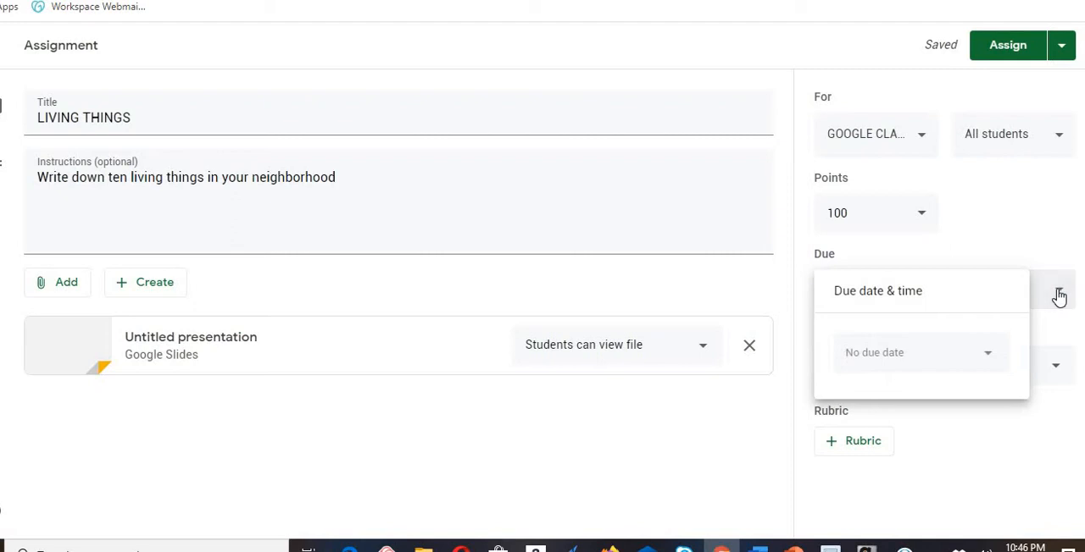
click(888, 352)
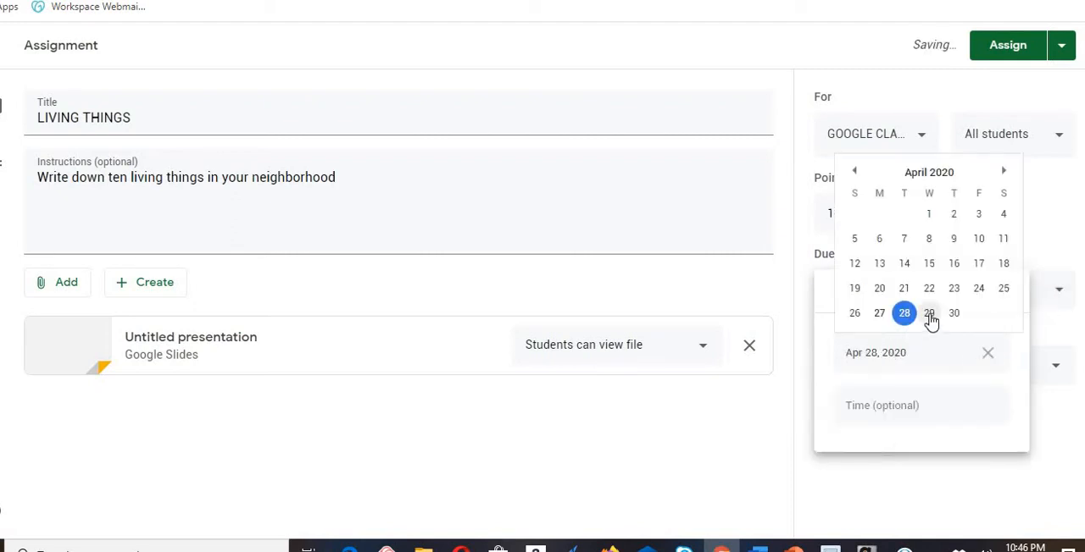
click(930, 316)
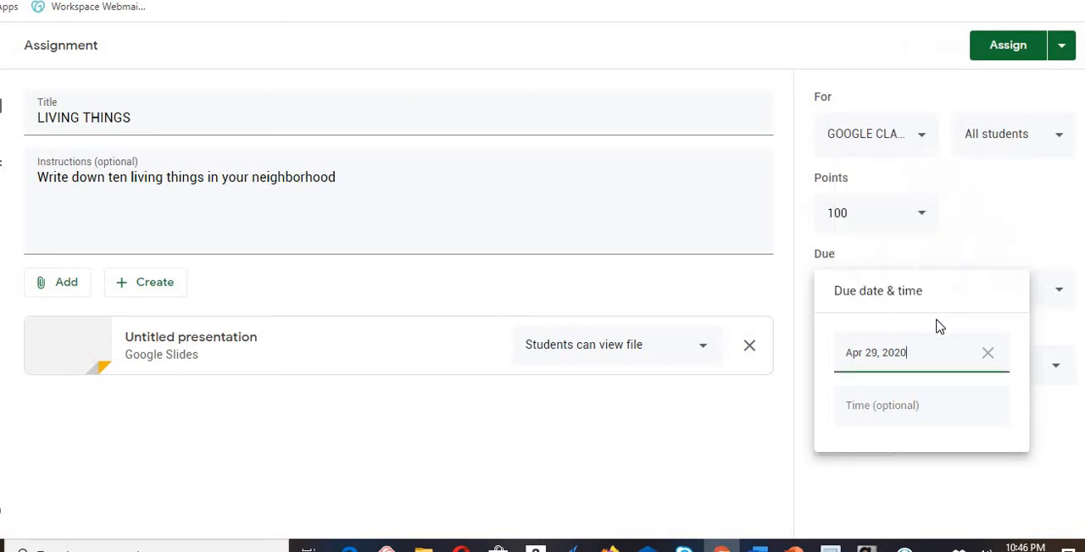
click(881, 407)
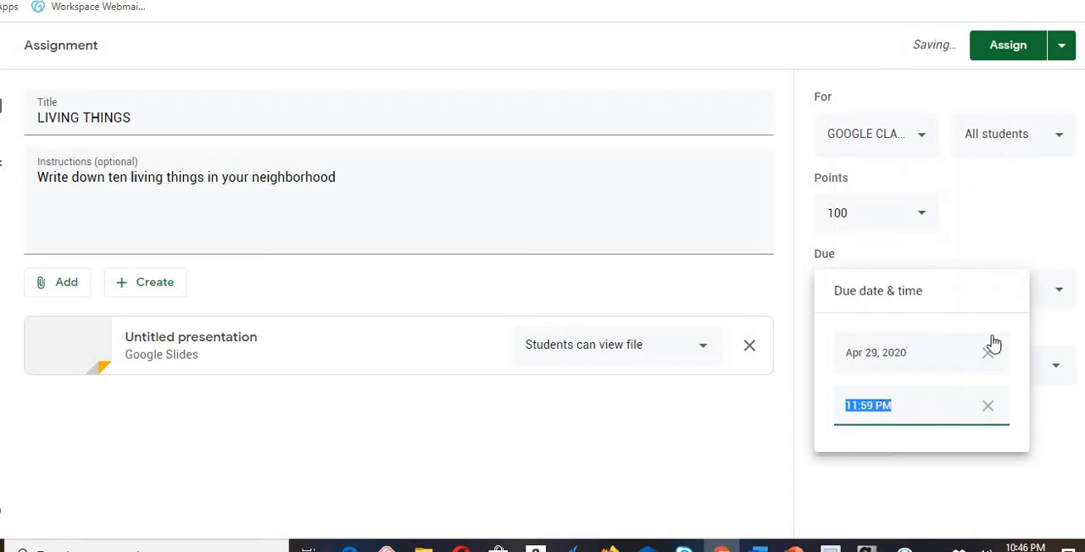
click(985, 218)
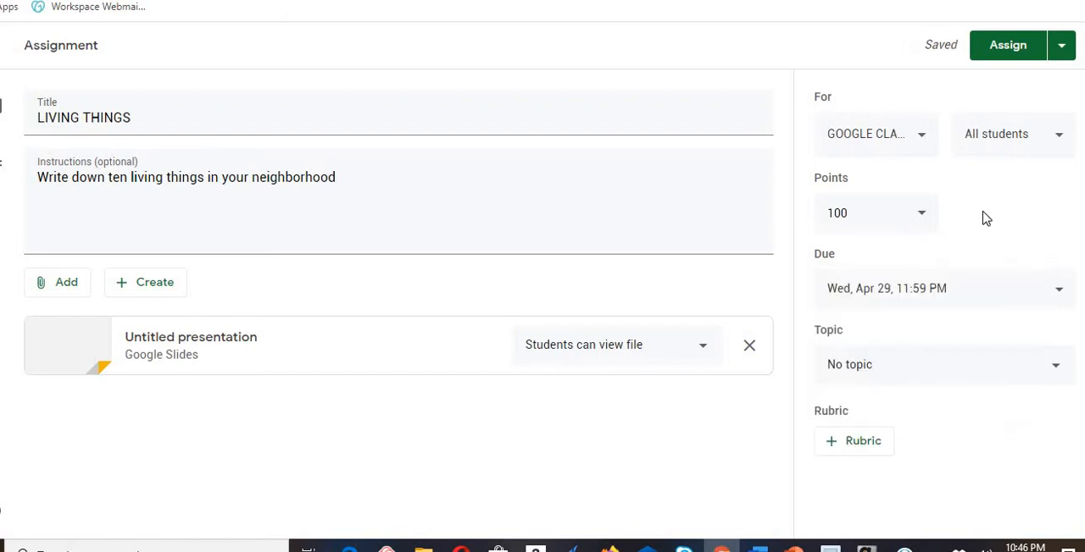
- Open a blank topic entry for the assignment and look through the rubric options
click(1058, 373)
click(905, 409)
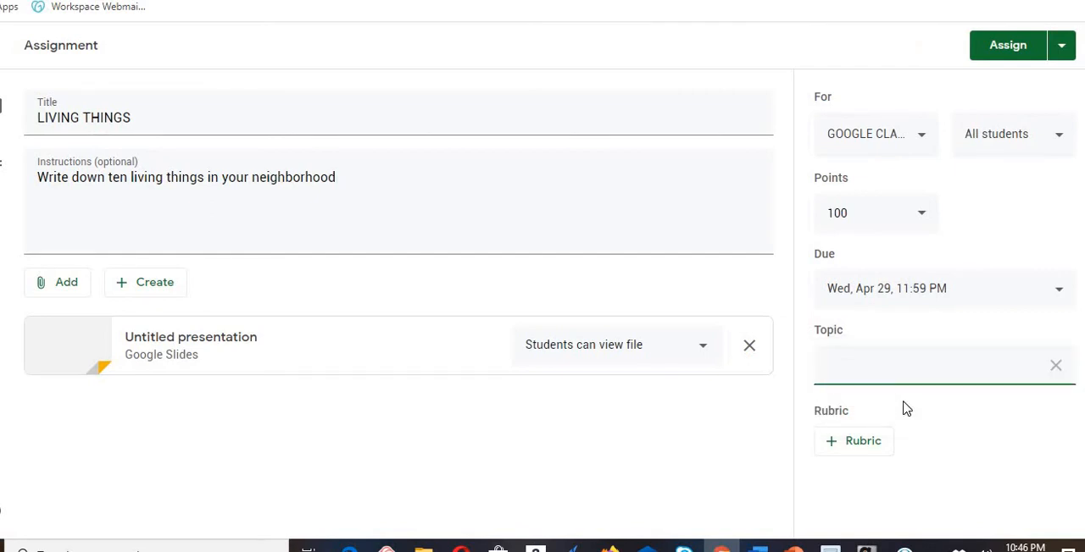
click(867, 446)
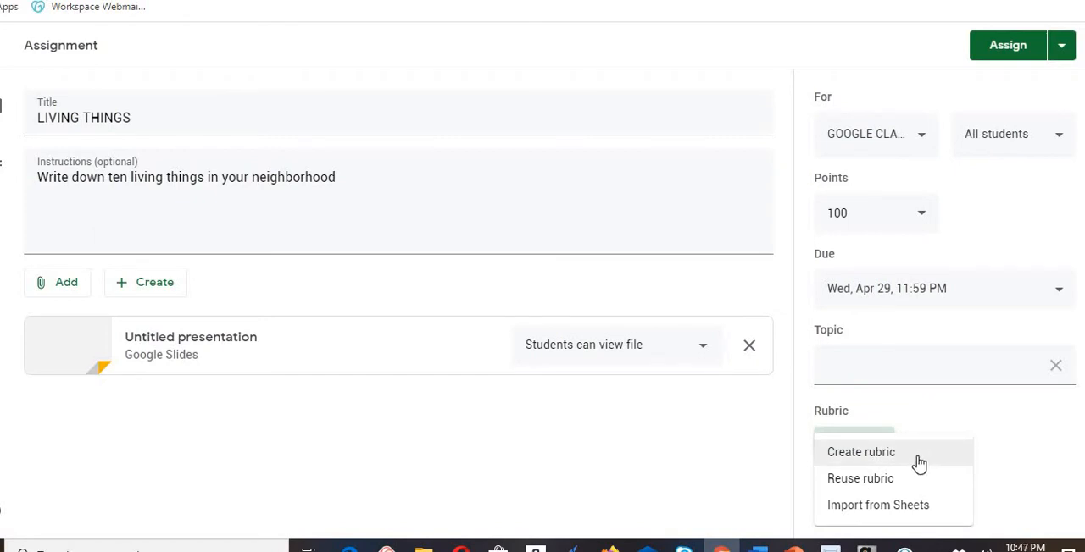
click(1021, 417)
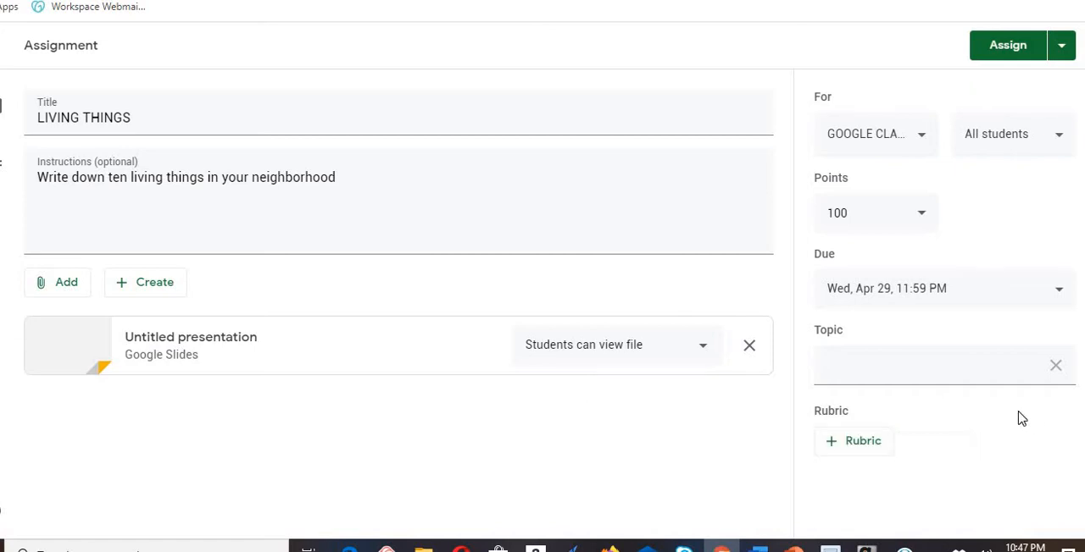
- Schedule the LIVING THINGS assignment to post on Apr 29, 2020 at 8:00 AM, before its due date
click(1064, 49)
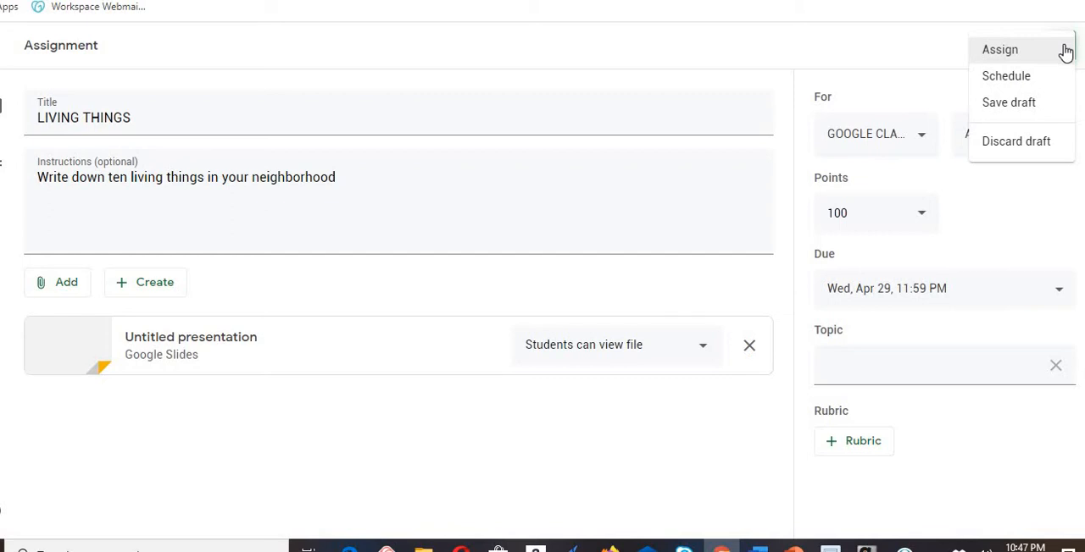
click(1021, 79)
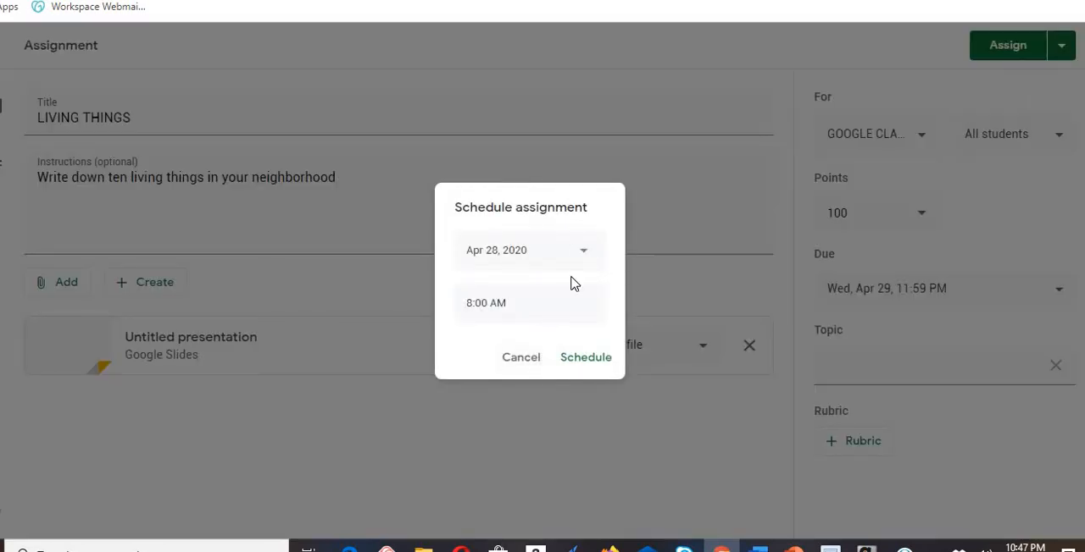
click(585, 254)
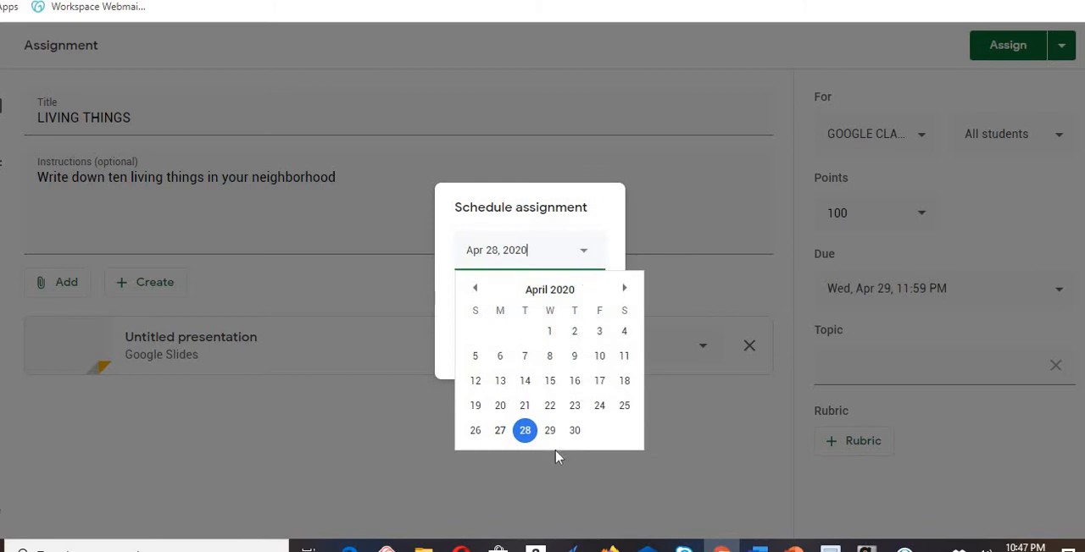
click(575, 430)
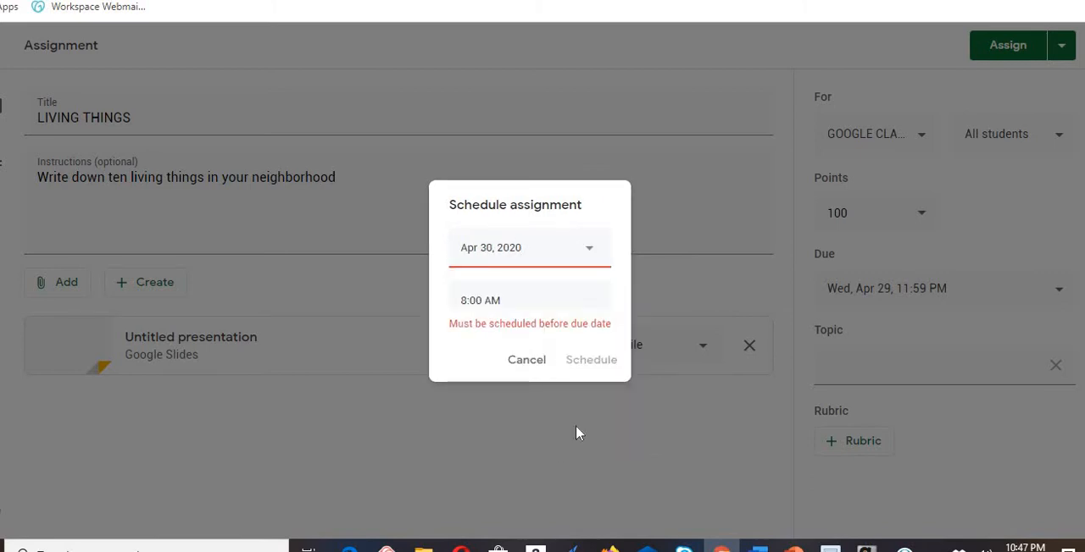
click(591, 254)
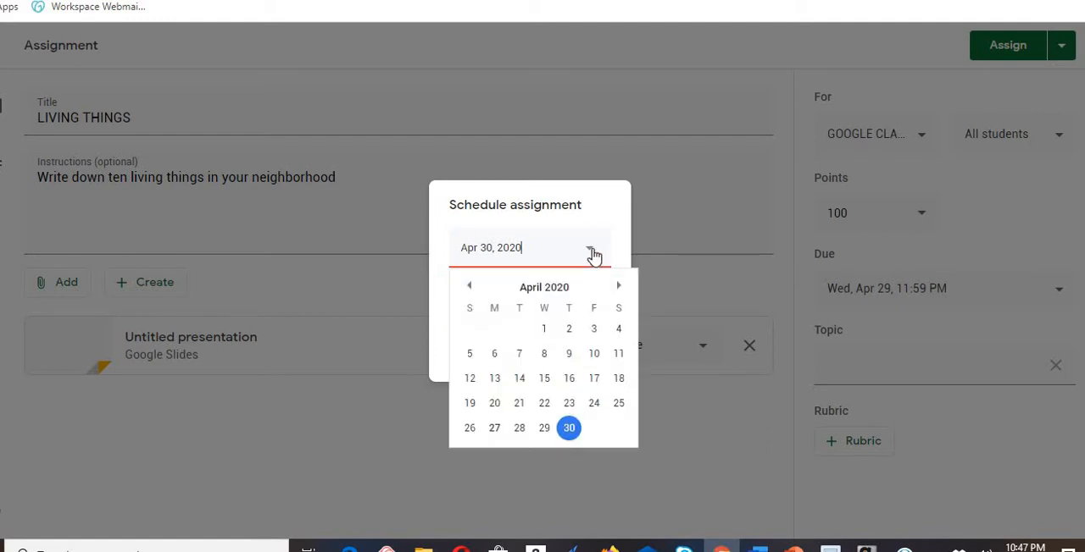
click(539, 430)
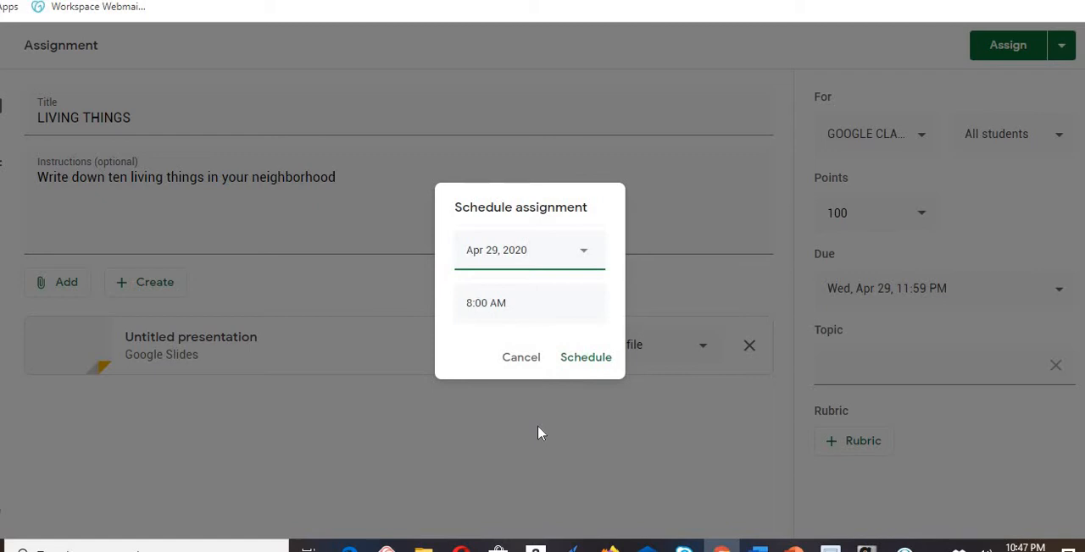
click(586, 359)
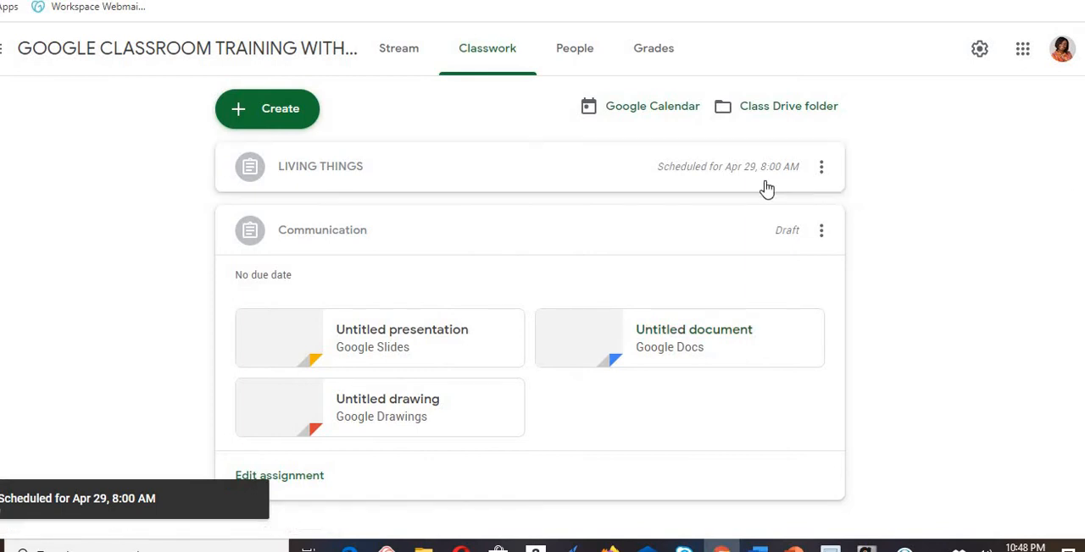
- View the linked Google Calendar and the files in the class Drive folder, returning to the Classwork page
click(654, 110)
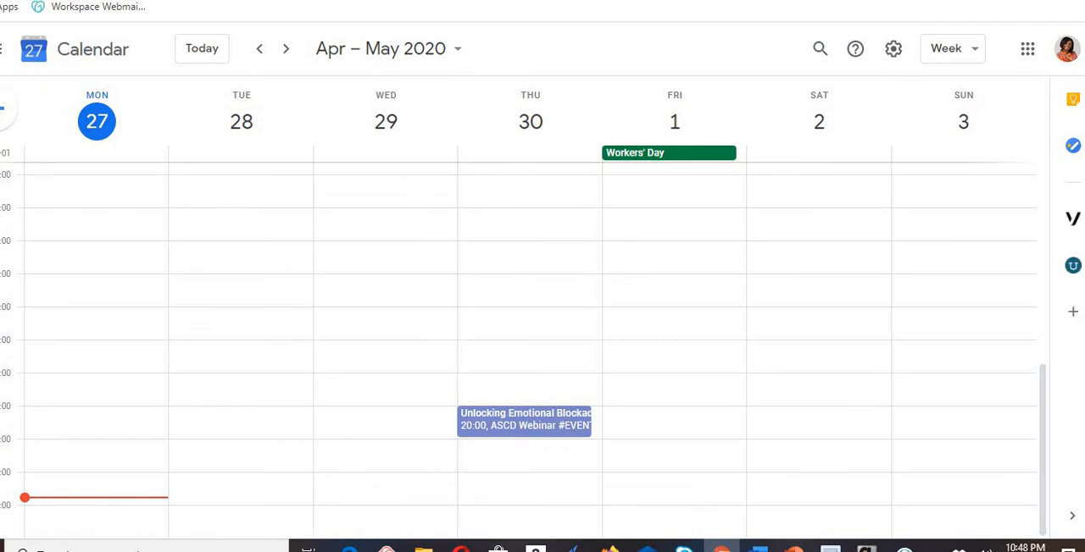
key(ctrl+shift+Tab)
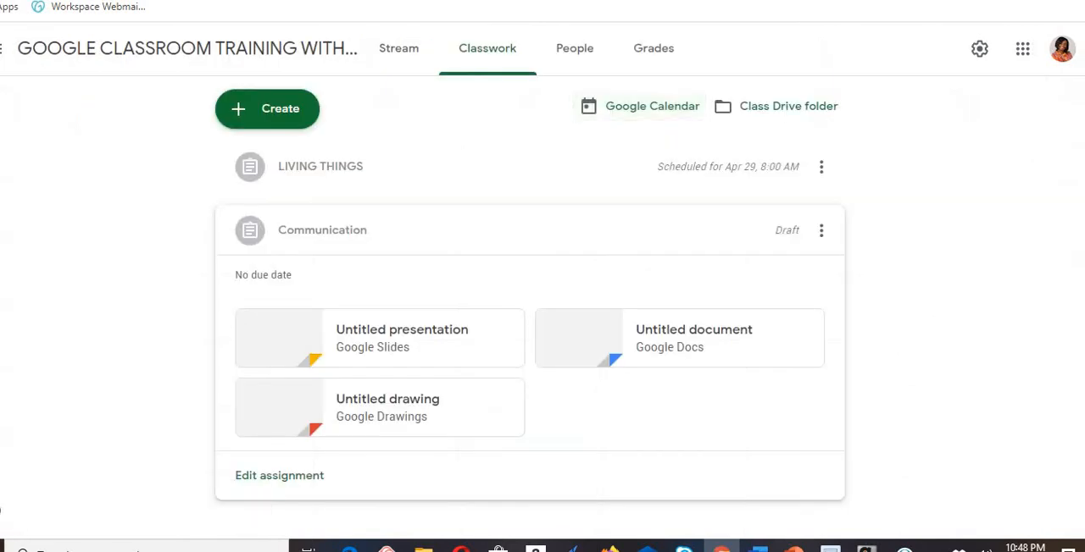
click(792, 114)
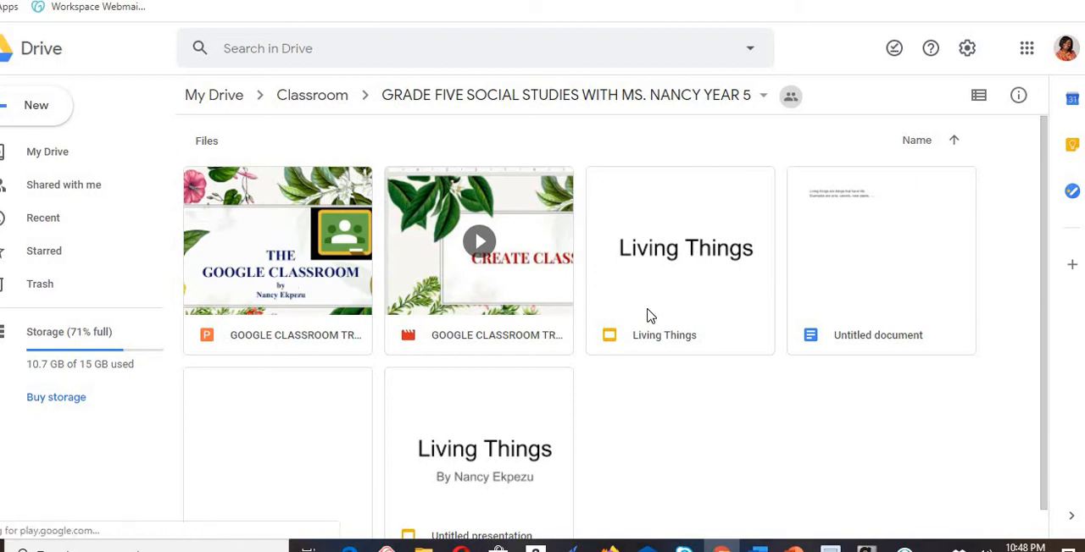
click(850, 271)
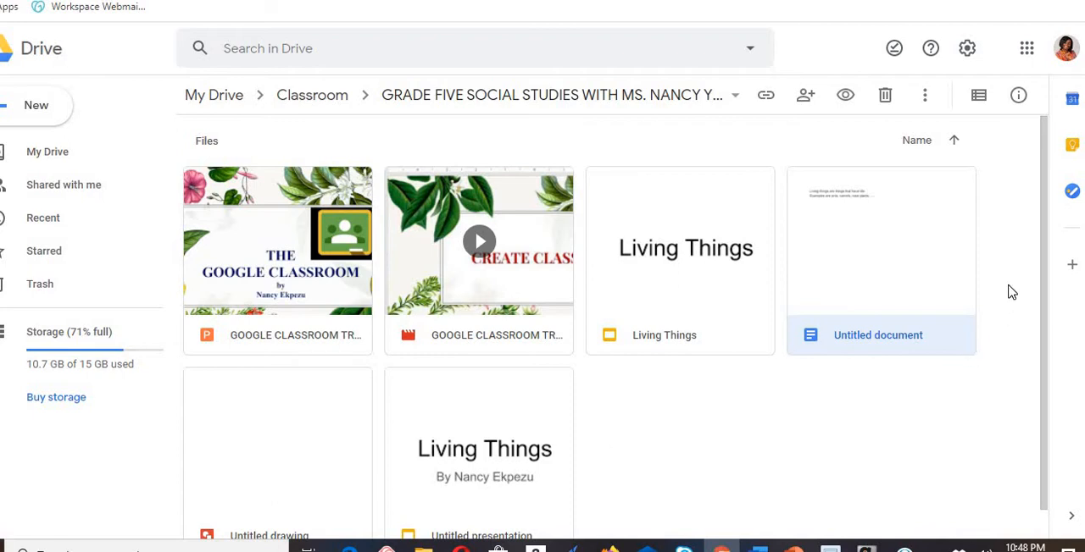
drag(1041, 321, 1040, 179)
click(661, 1)
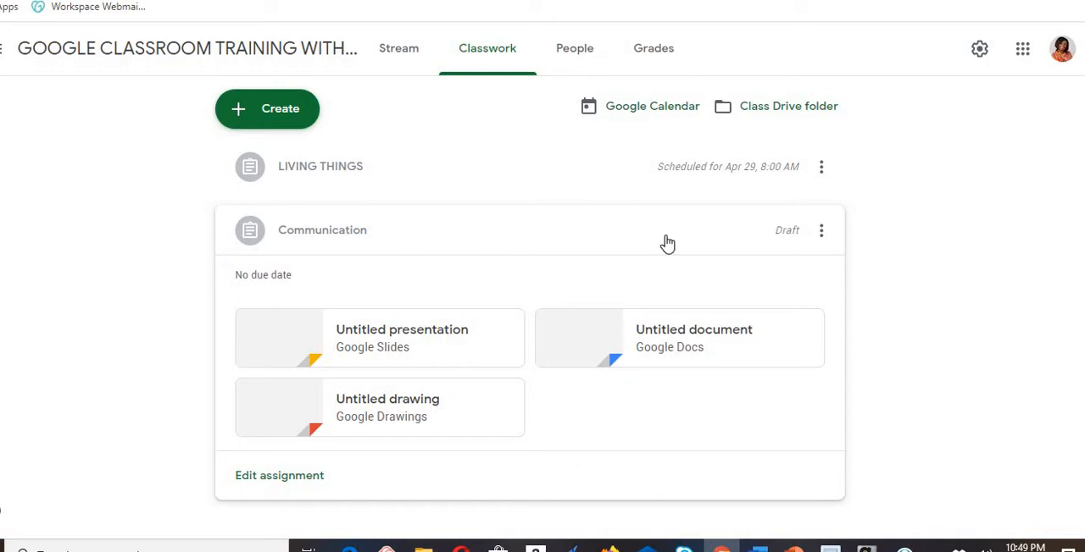
- Look over the class's teacher and student lists and its Grades page, returning to Classwork
click(581, 56)
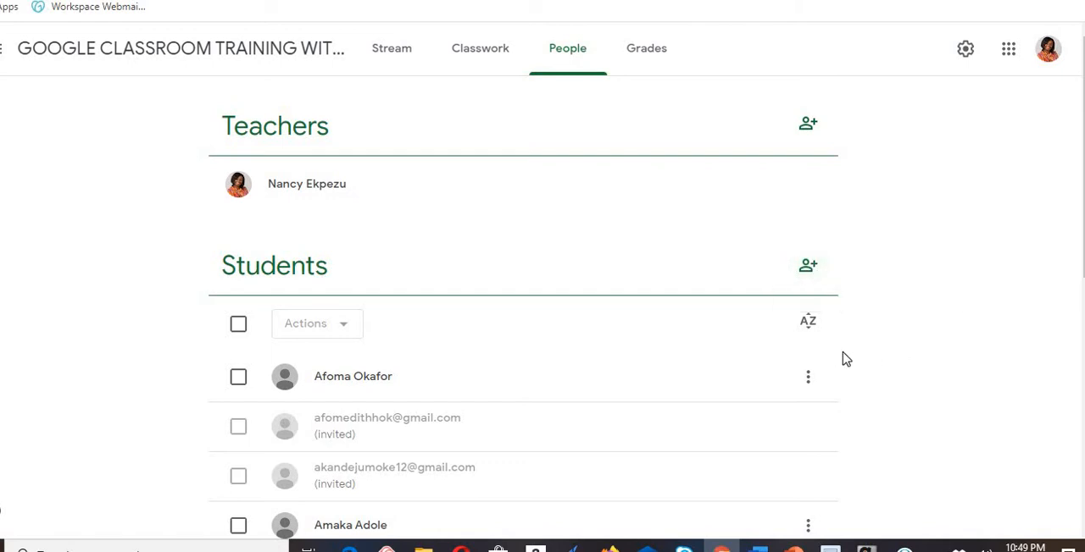
scroll(523, 314, down, 1)
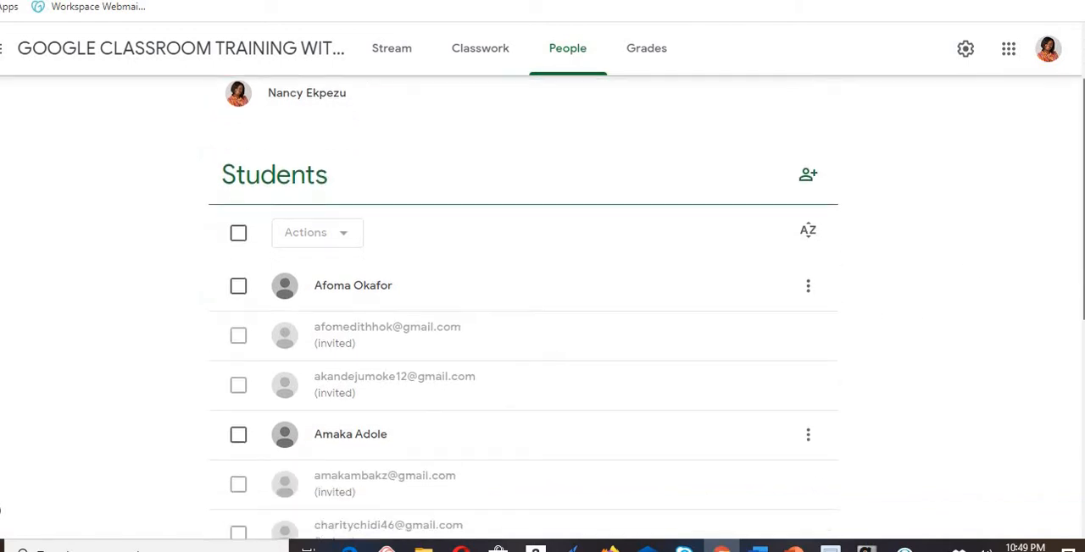
scroll(523, 313, up, 1)
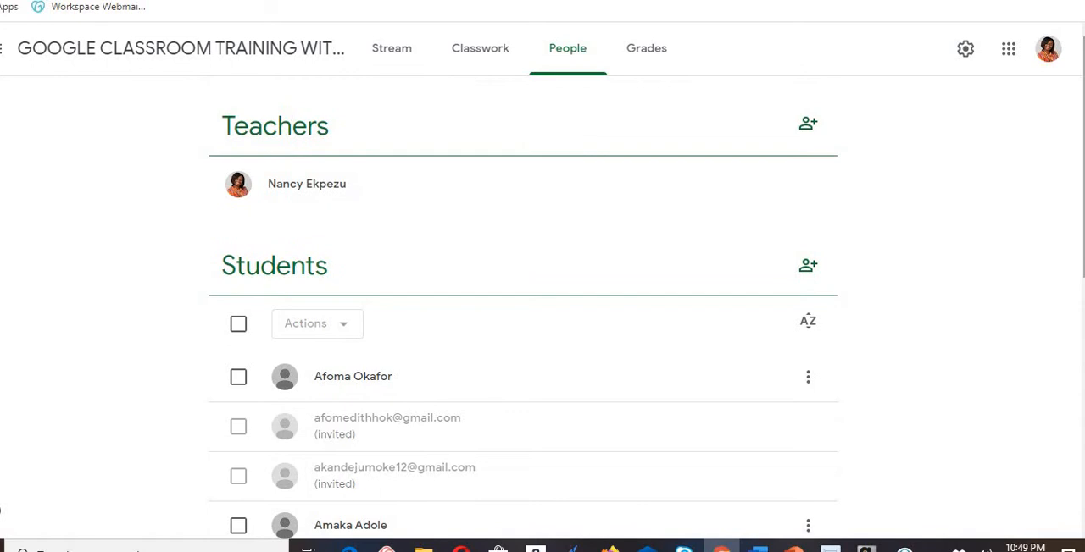
click(649, 58)
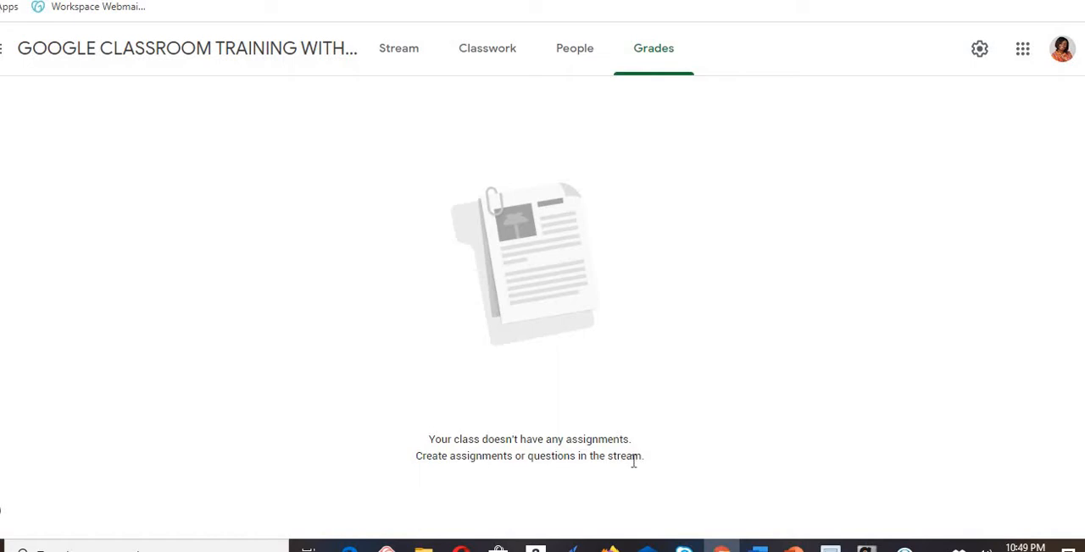
click(494, 62)
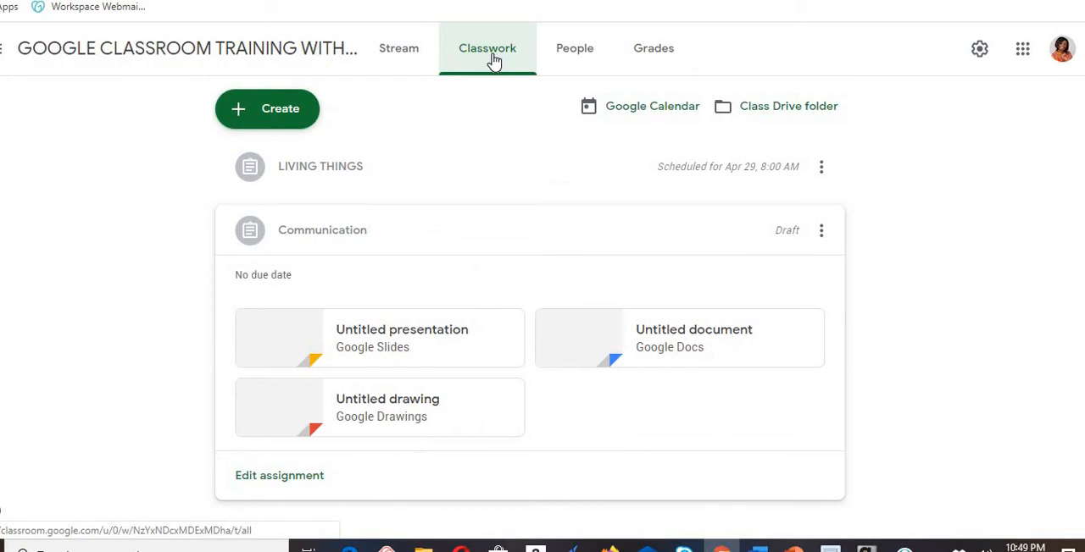
- Create a quiz assignment from the Classwork page and open its attached Blank Quiz form for editing
click(291, 113)
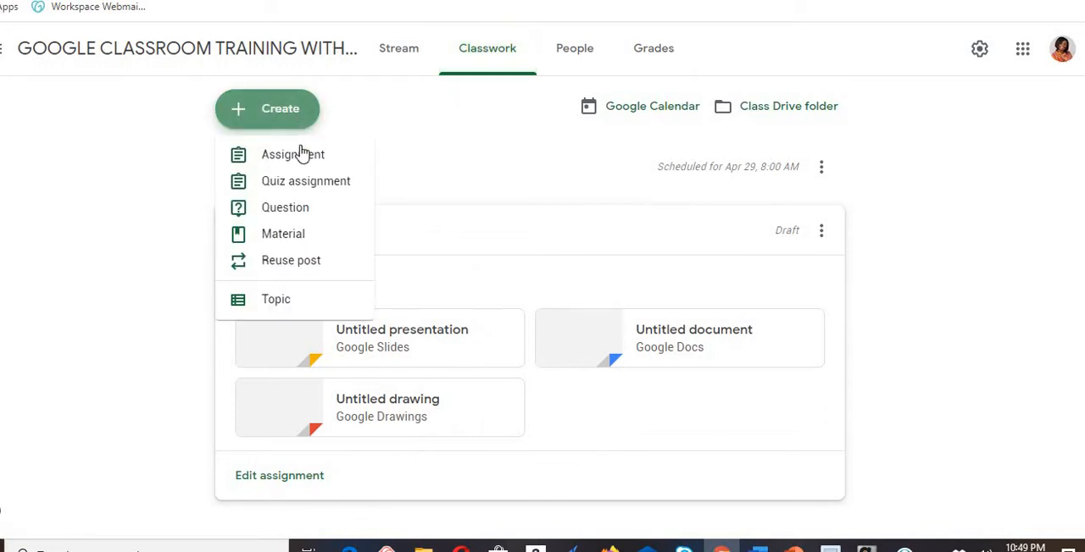
click(315, 194)
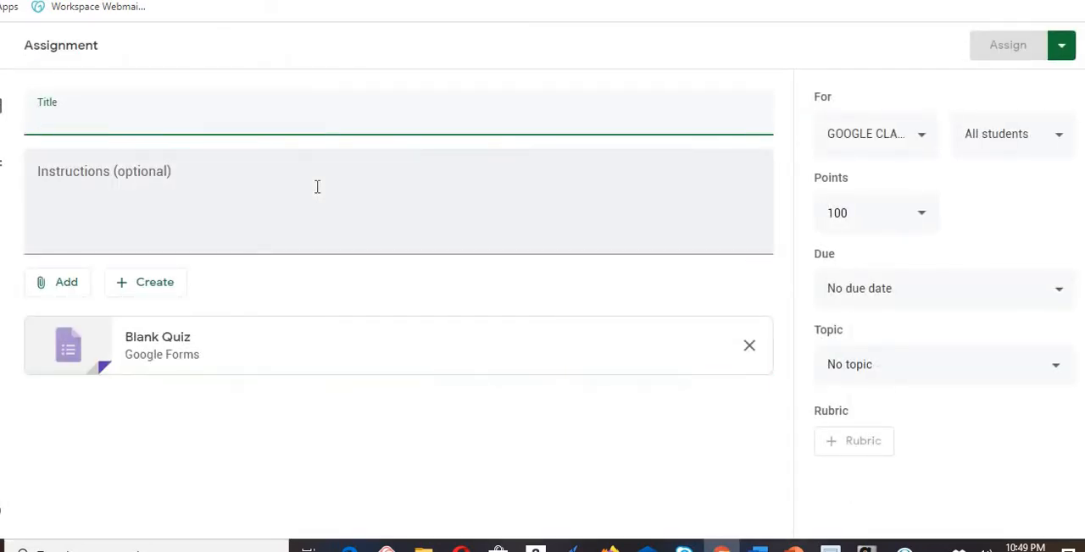
click(186, 356)
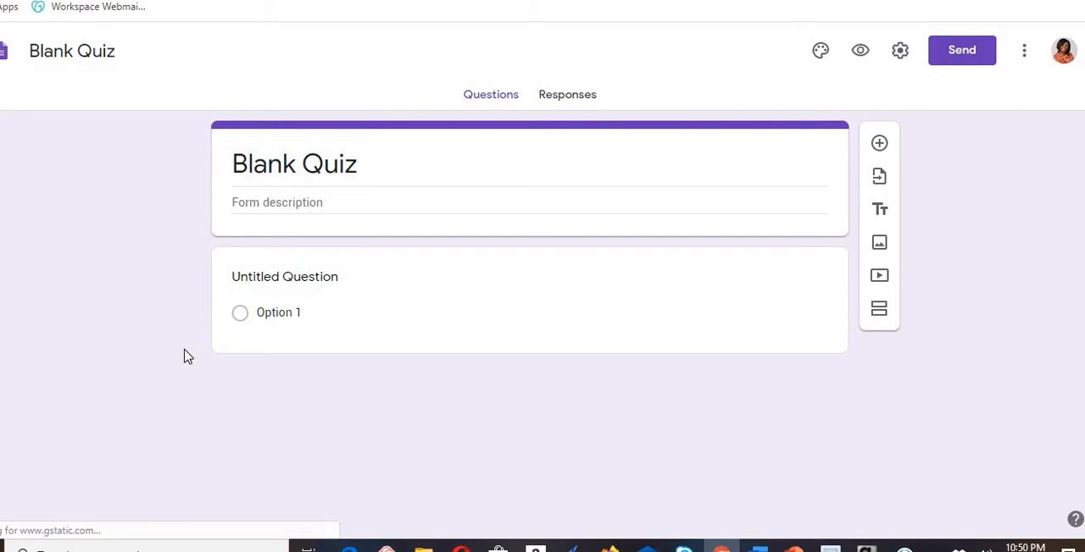
- Clear the introductory quiz tour and its message from the Blank Quiz form
click(322, 202)
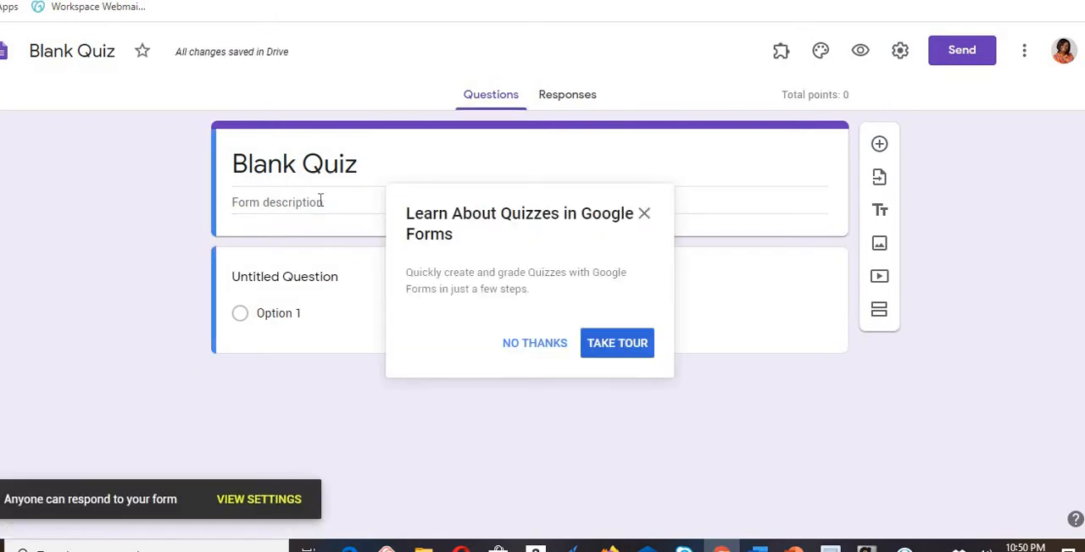
key(Return)
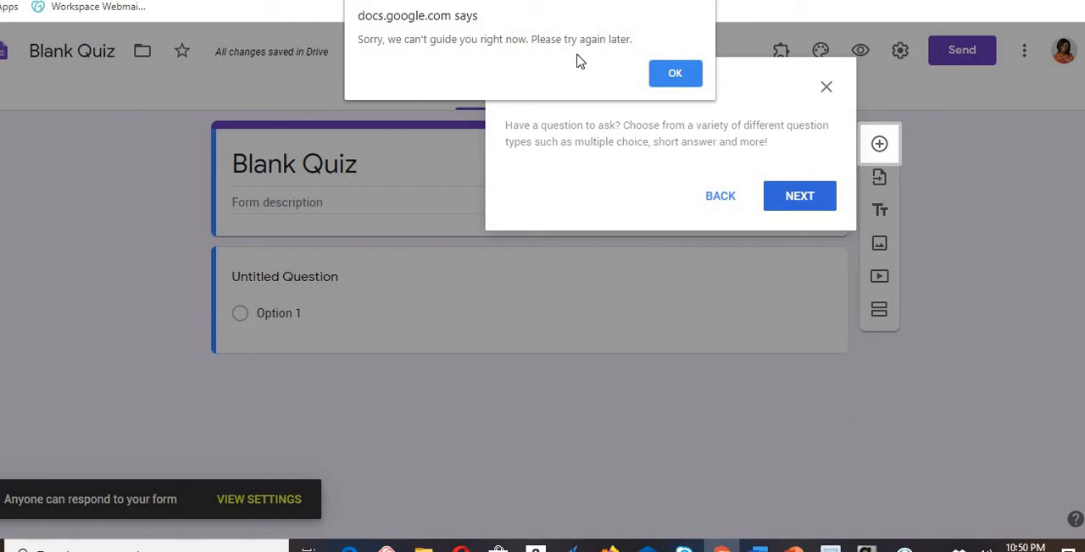
click(673, 74)
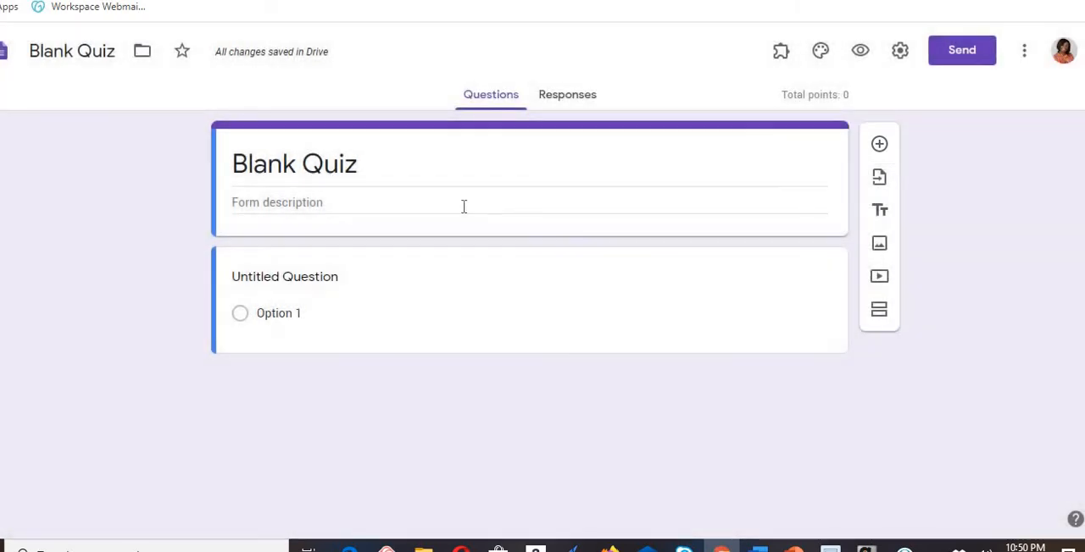
click(338, 208)
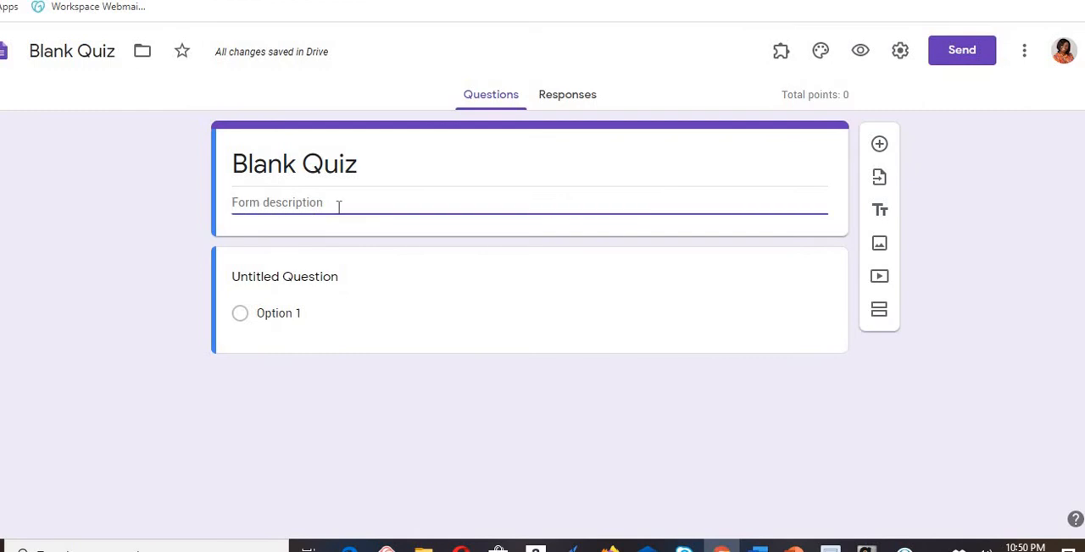
- Replace the untitled question's text with "Who is the President of nigeria", keeping it multiple choice
click(329, 281)
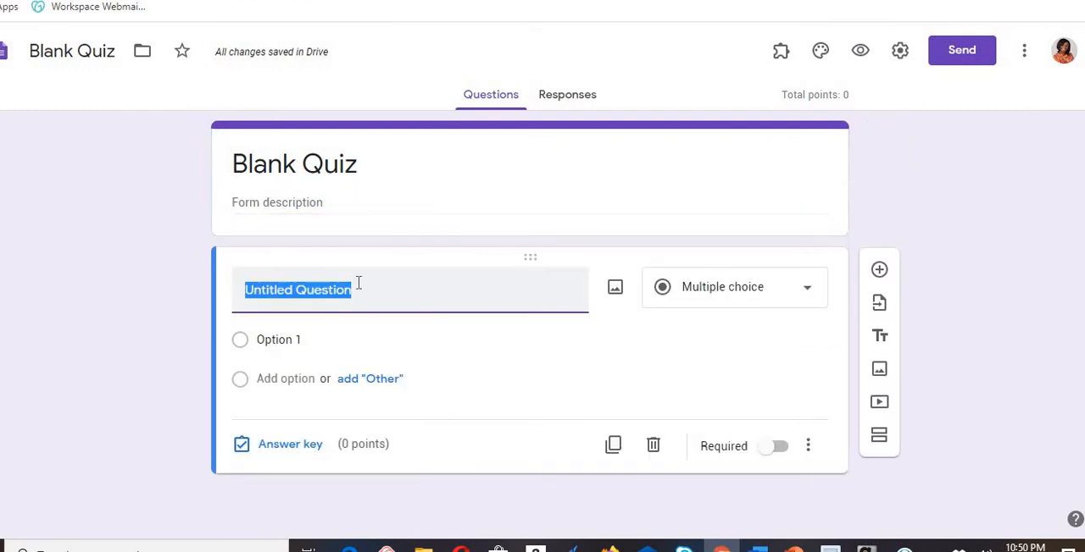
key(BackSpace)
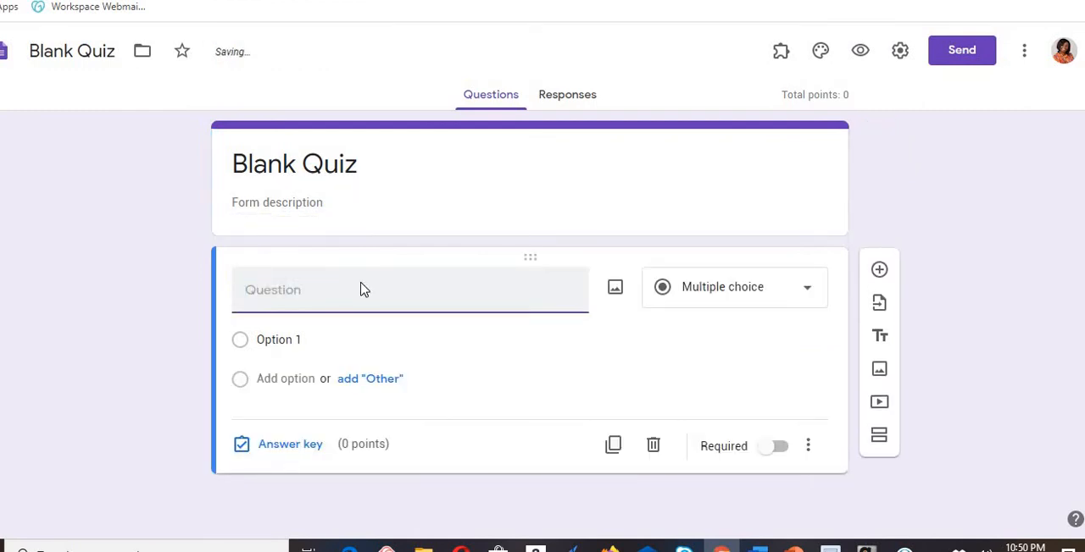
text(Who ids)
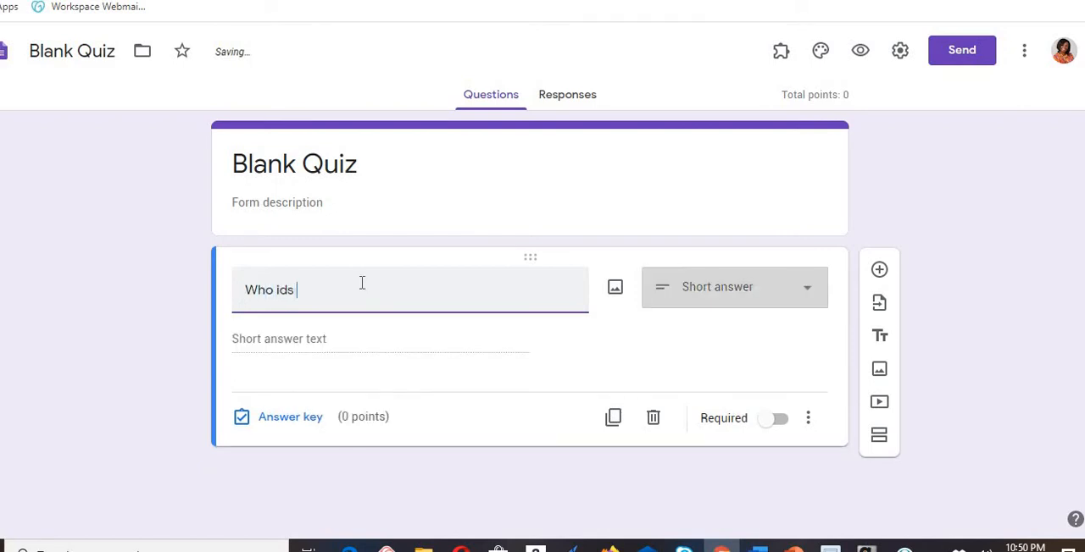
key(BackSpace)
key(BackSpace)
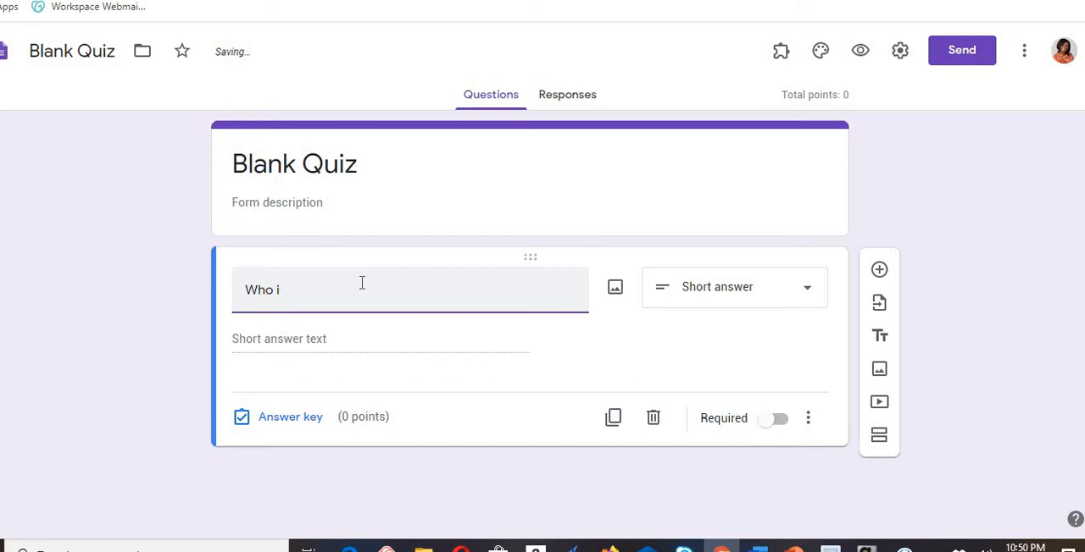
text(s the P)
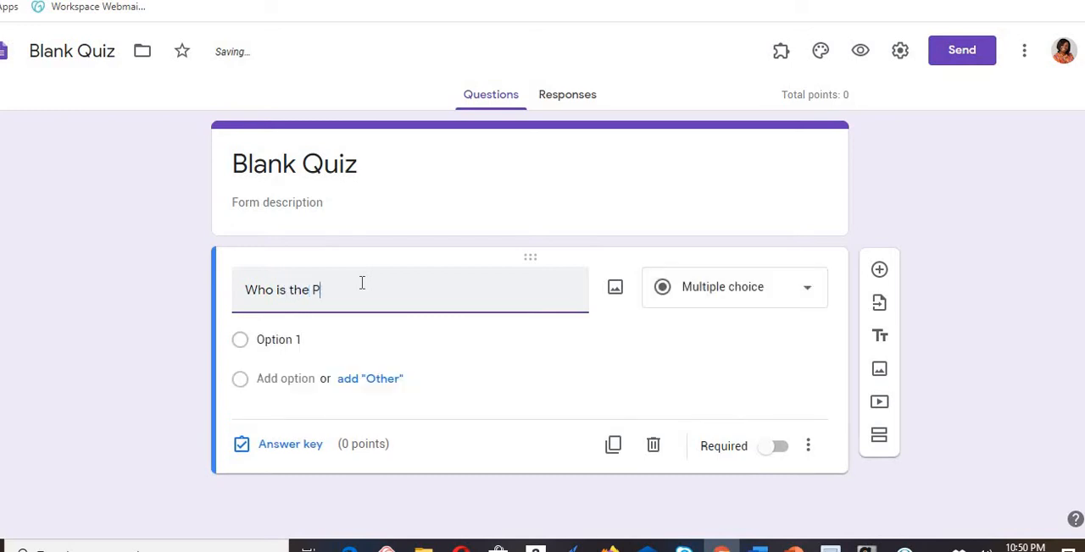
text(resident)
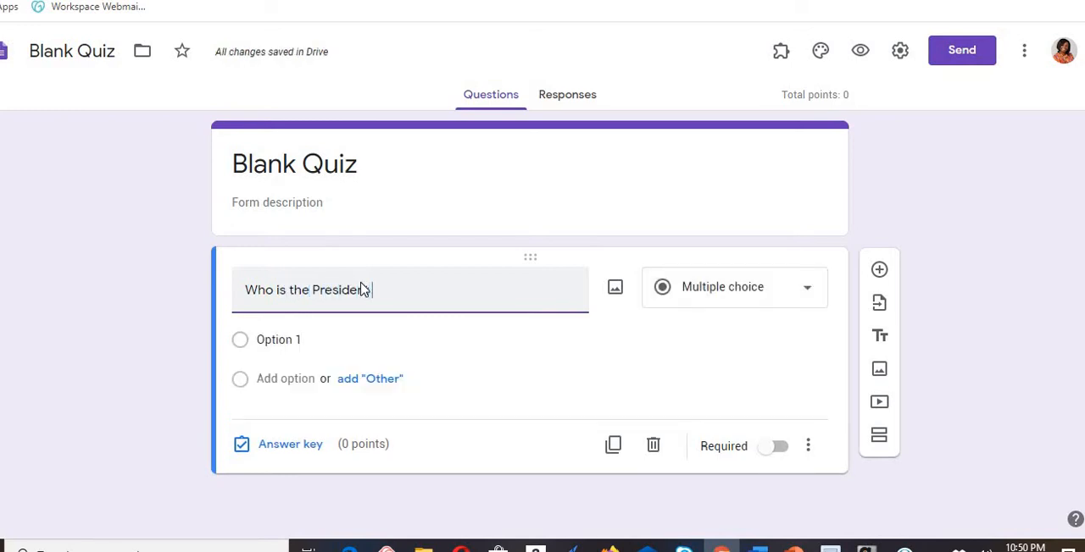
text( of nigeria)
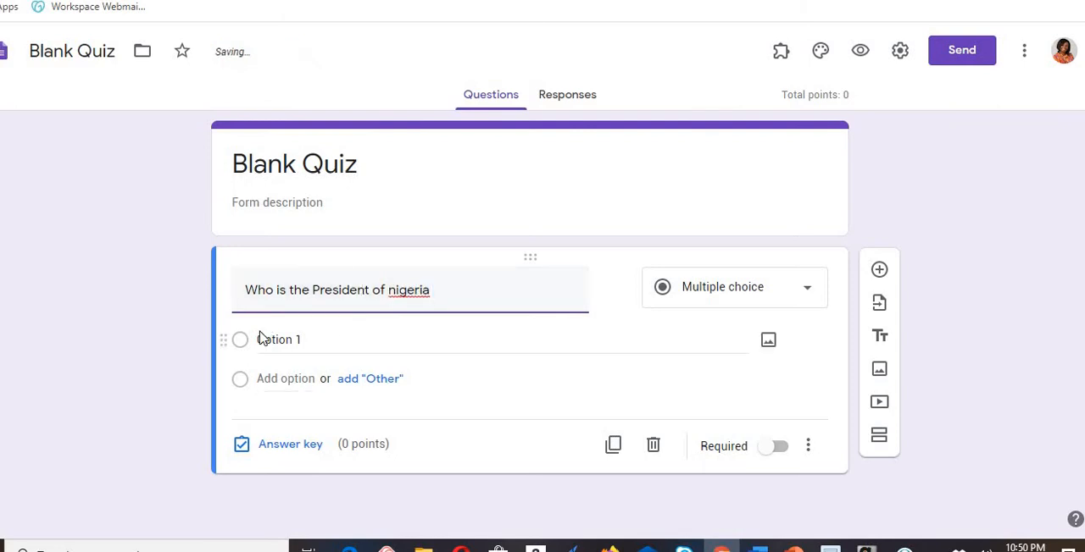
- Replace the first answer option with a professor's name and add an "Other" option to the question
click(308, 340)
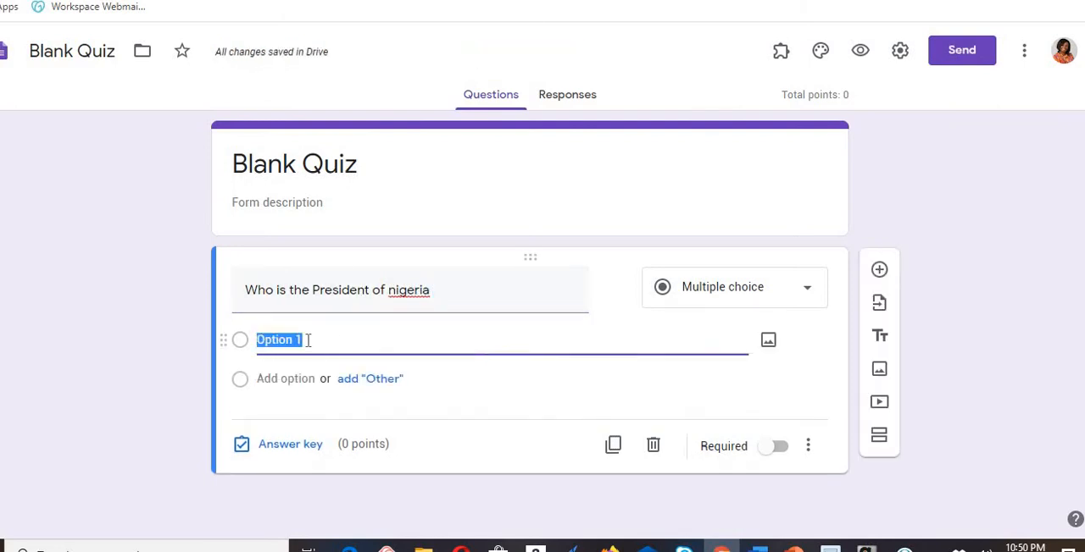
key(BackSpace)
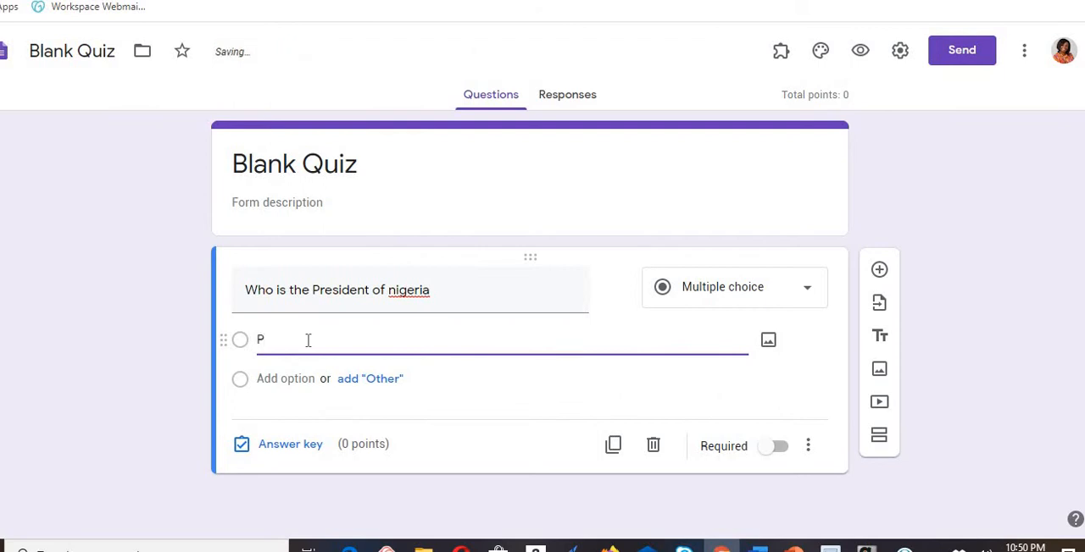
text(Prof ONnanami)
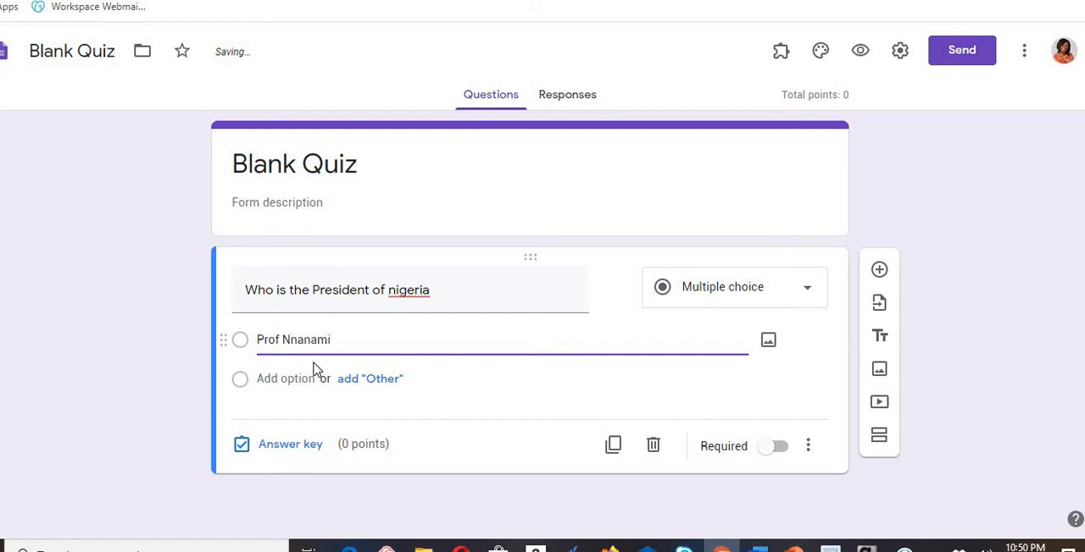
click(370, 380)
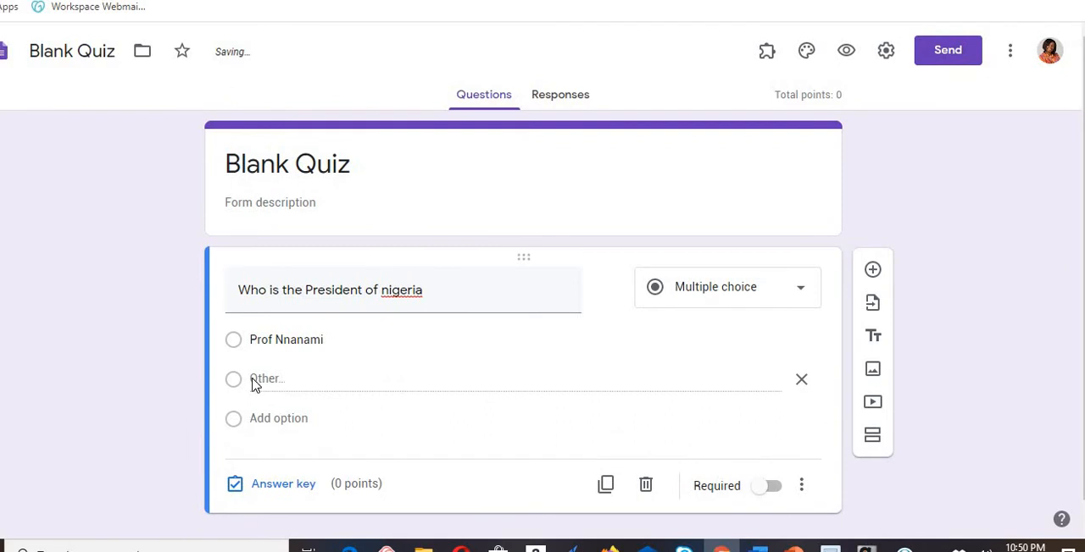
- Add "Muhammadu Buhari" as the second answer option and dismiss the browser notification
click(279, 419)
key(BackSpace)
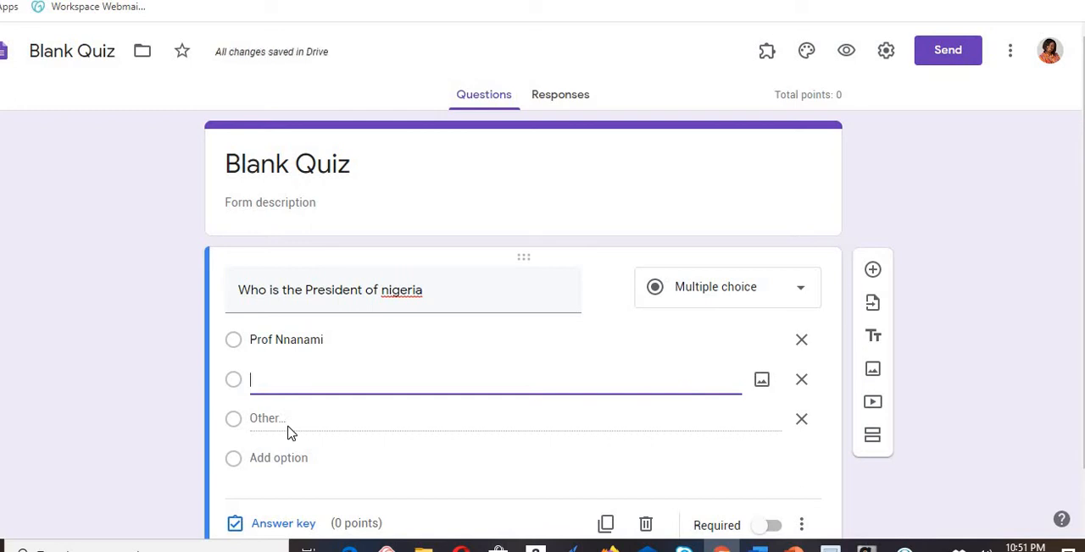
text(Muhammadu Buha)
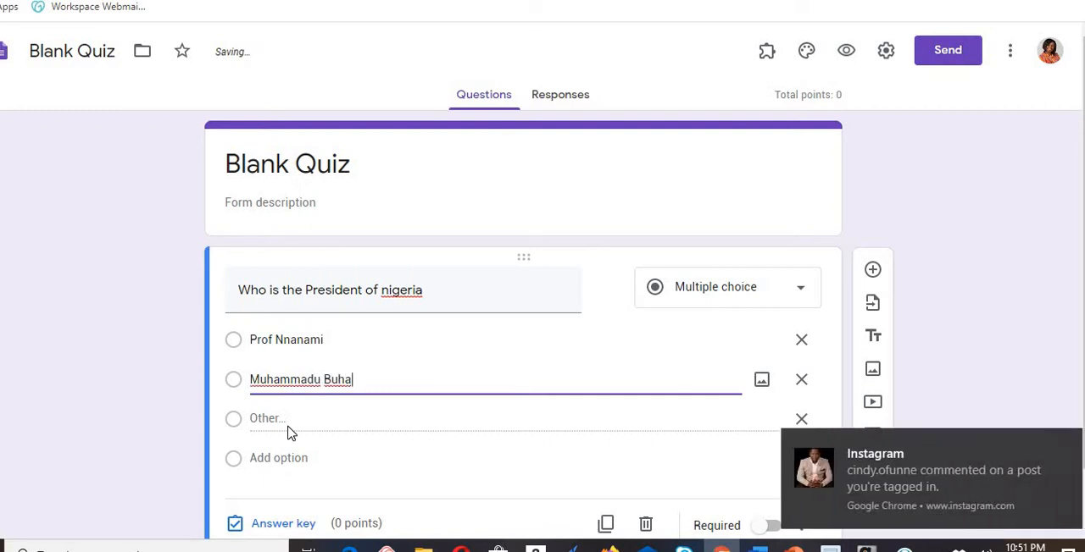
text(ri)
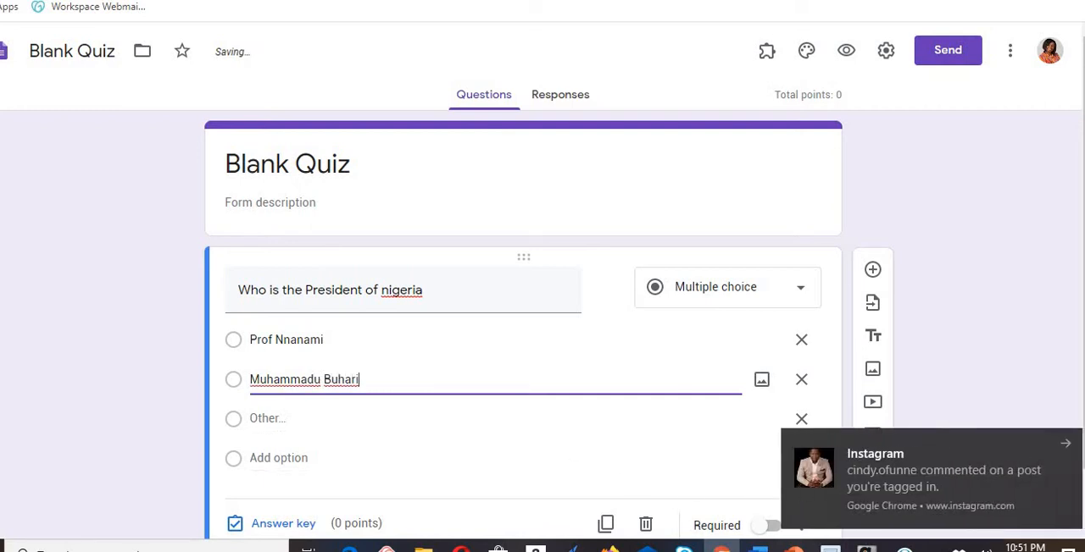
click(1071, 447)
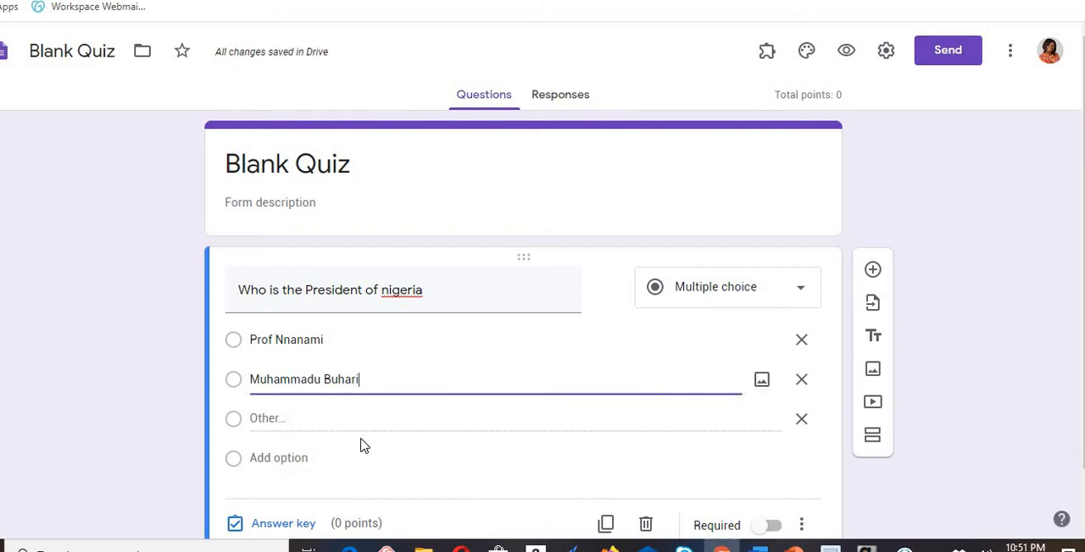
- Add a third answer option with the default text "Option 3" to the president question
click(298, 427)
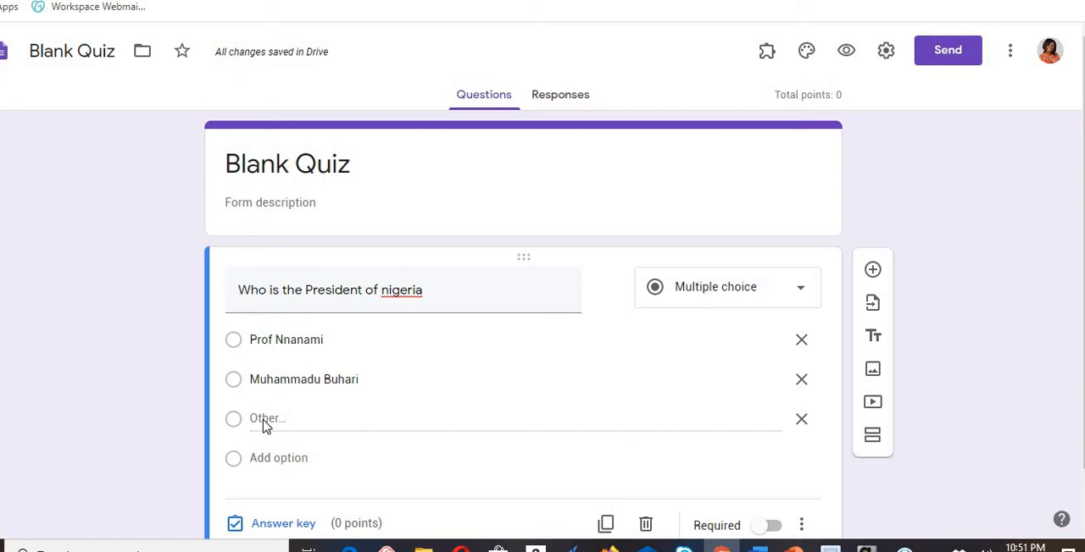
scroll(263, 426, down, 1)
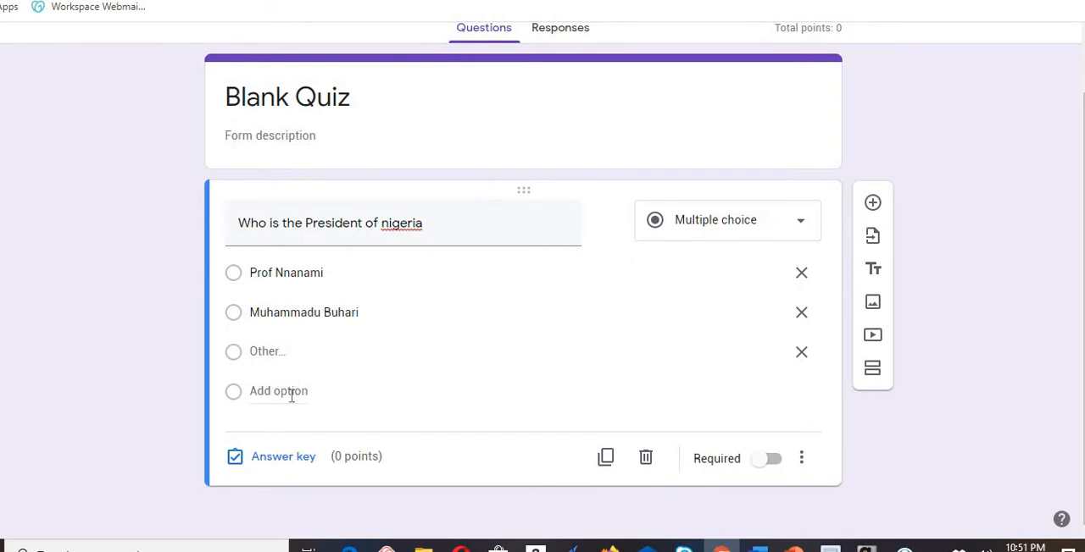
click(292, 391)
click(296, 353)
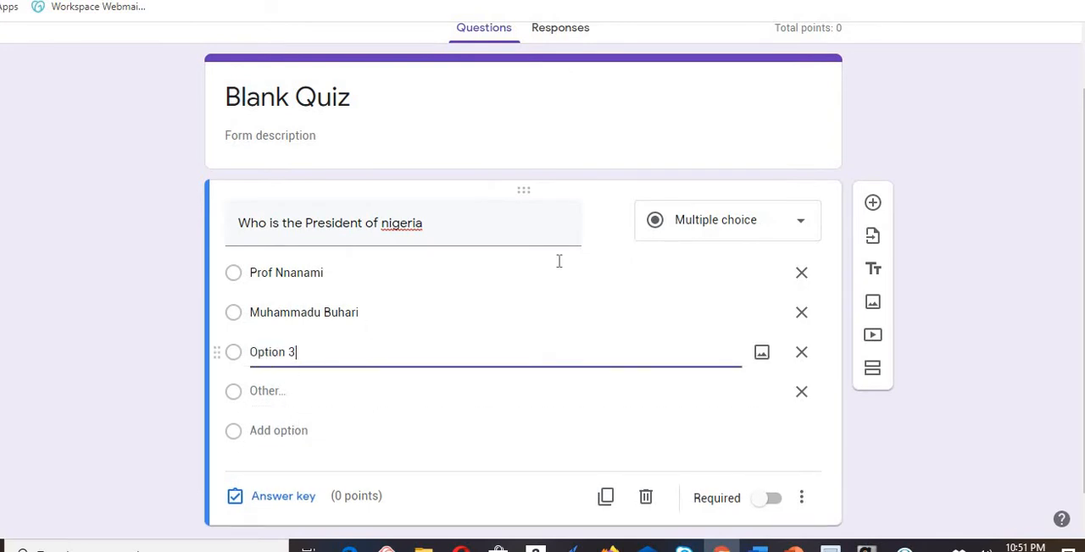
- Correct the misspelled country name in the question to "Nigeria" using the spell-check suggestion
triple_click(399, 223)
right_click(396, 229)
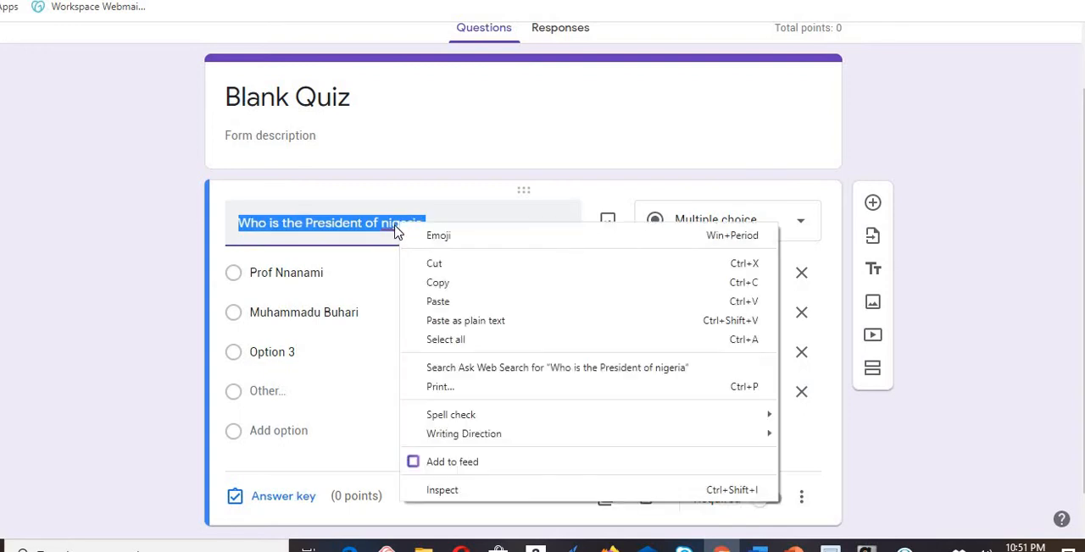
click(394, 224)
right_click(394, 225)
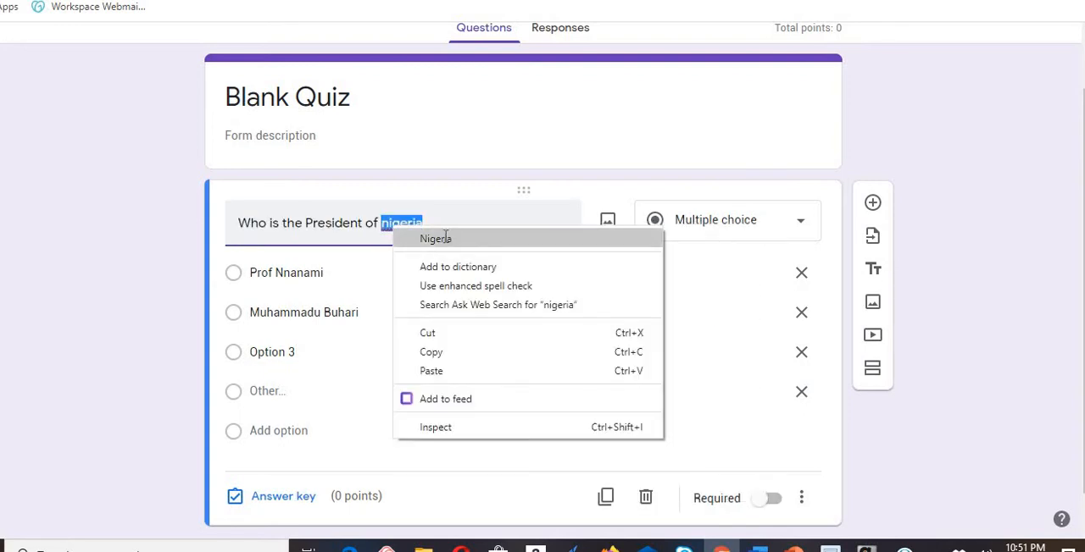
click(436, 237)
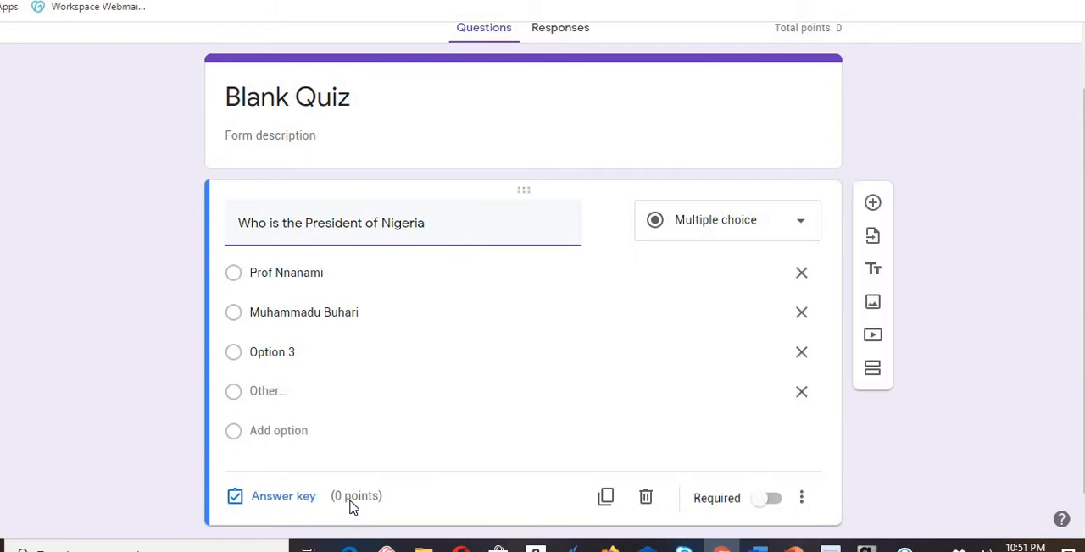
- Set the president question's score to 3 points in its answer key
click(305, 502)
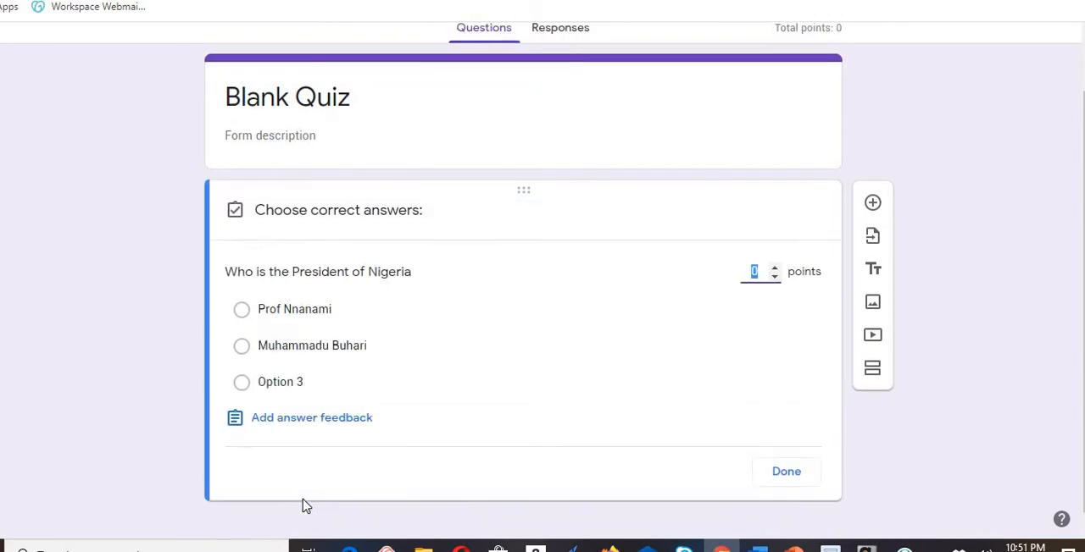
click(775, 270)
click(774, 270)
click(800, 474)
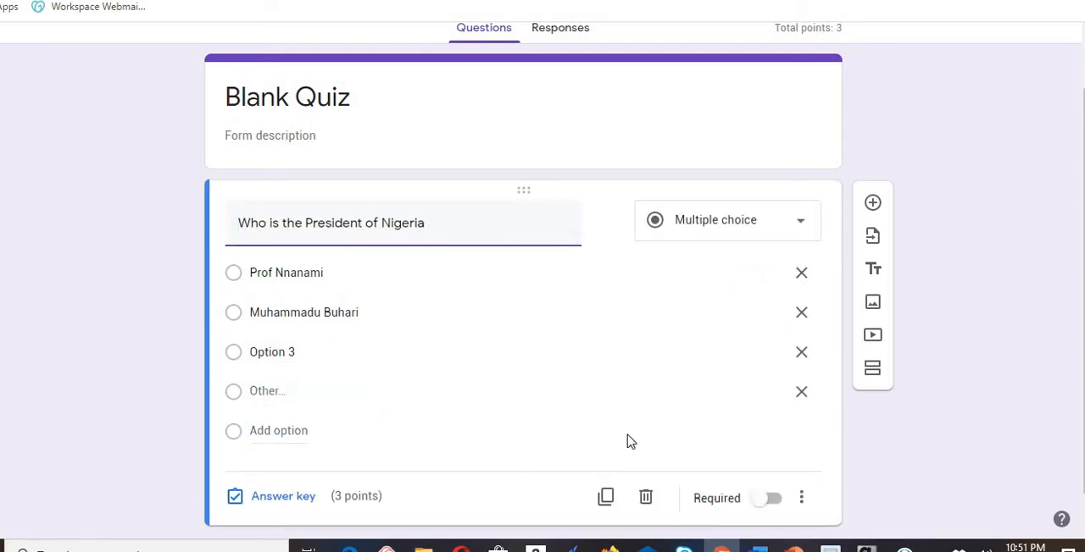
- Add a second multiple-choice question reading "How many legs does a fly have?"
click(873, 205)
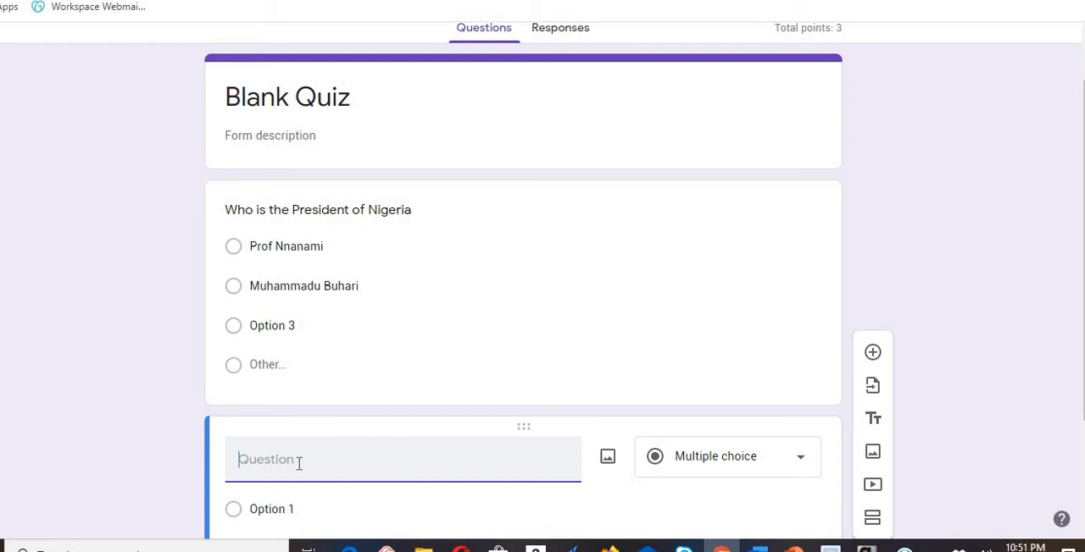
text(How many legs does )
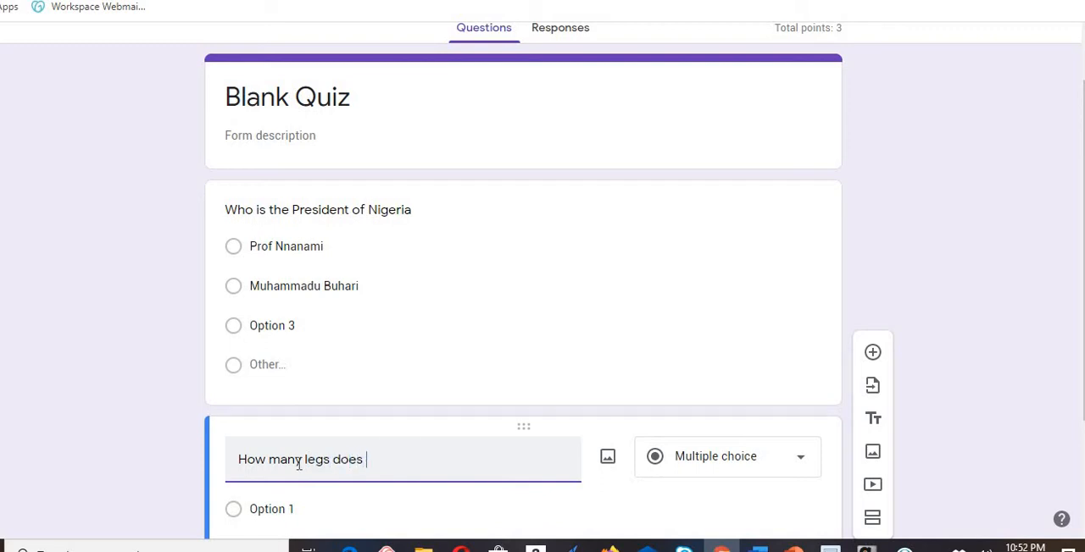
text(a fly have ?)
scroll(542, 280, down, 2)
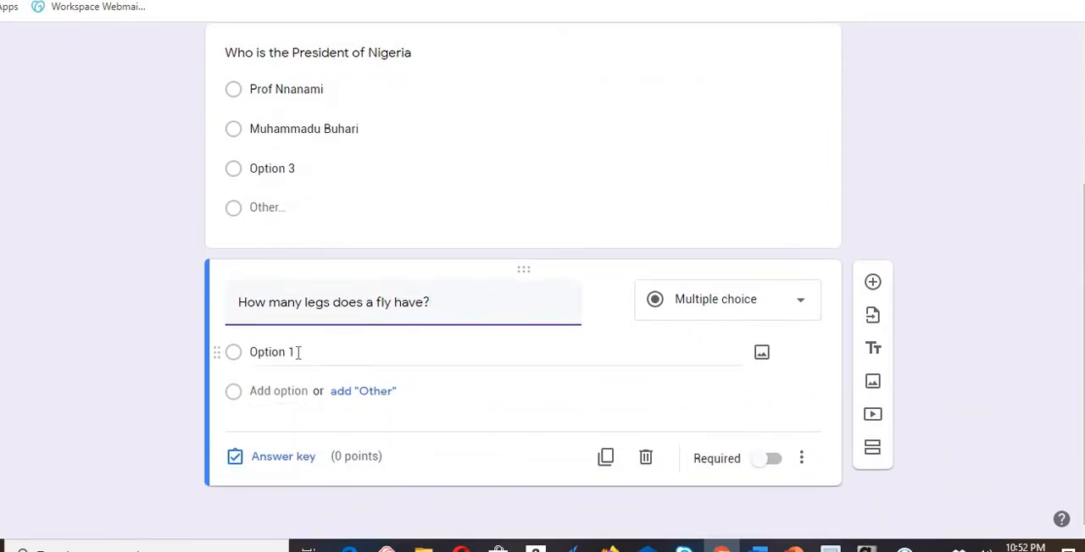
- Set the fly question's first answer option to "5 legs" and add an "Other" option
click(298, 352)
key(BackSpace)
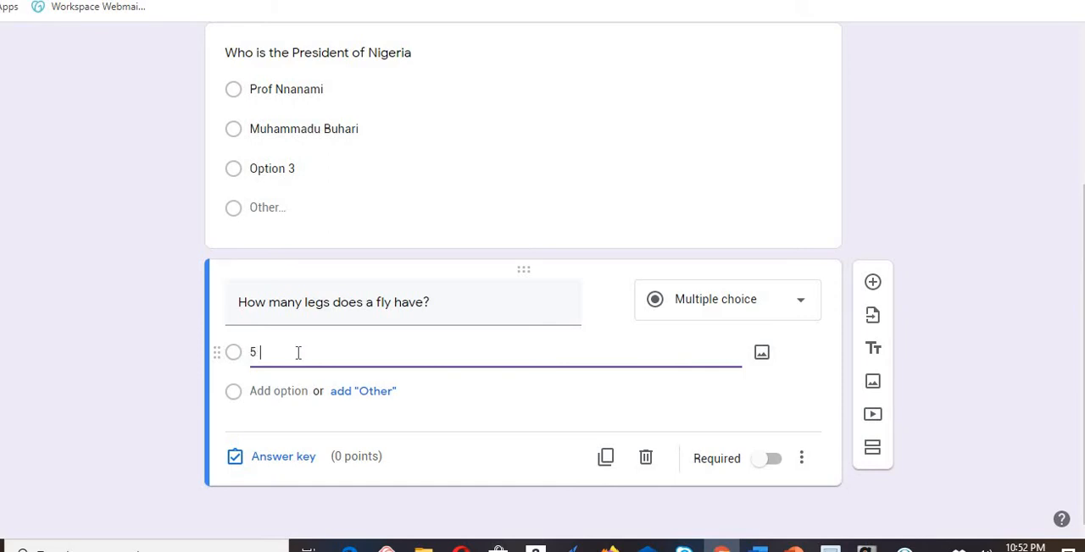
text(5 legs)
click(362, 392)
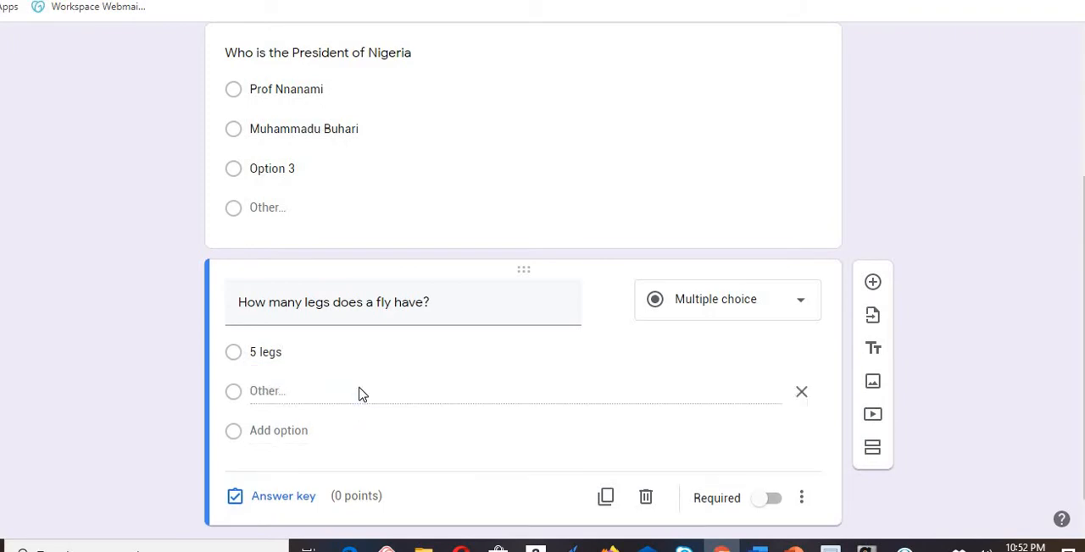
- Add a second answer option reading "6 legs" to the fly question
click(285, 430)
key(BackSpace)
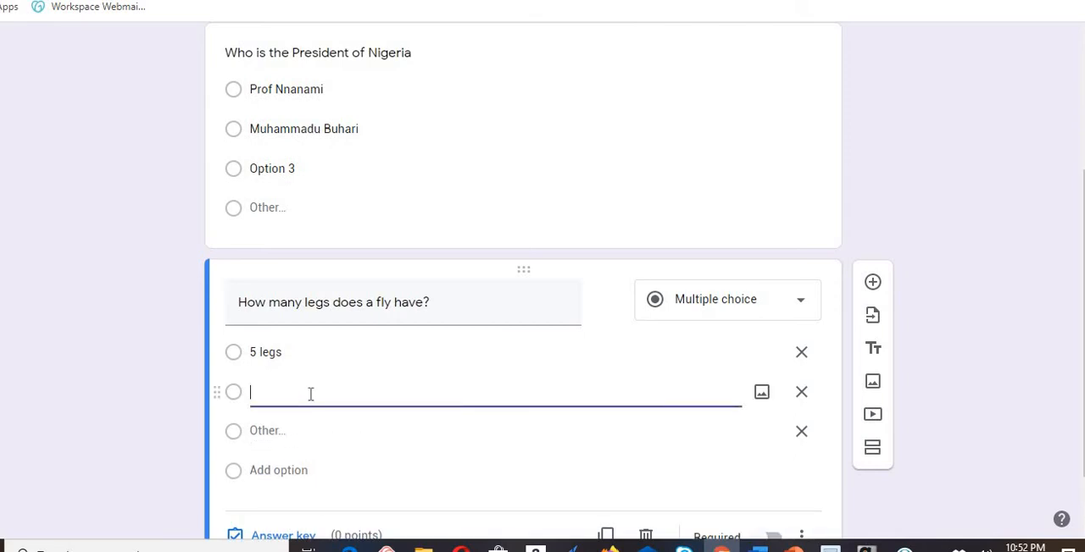
text(6 legs)
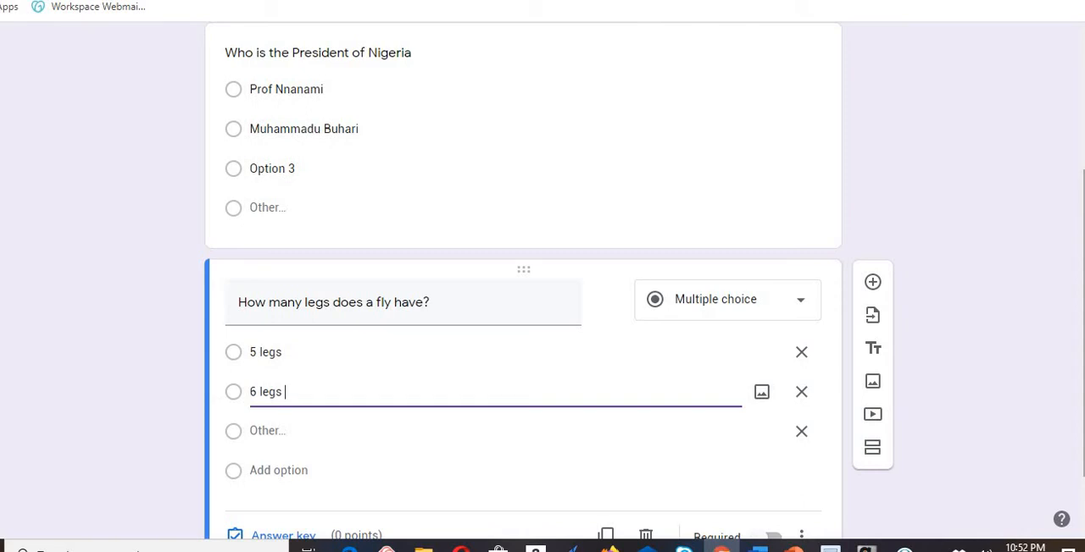
- Set the fly question's score to 5 points in its answer key
drag(1083, 322, 1084, 365)
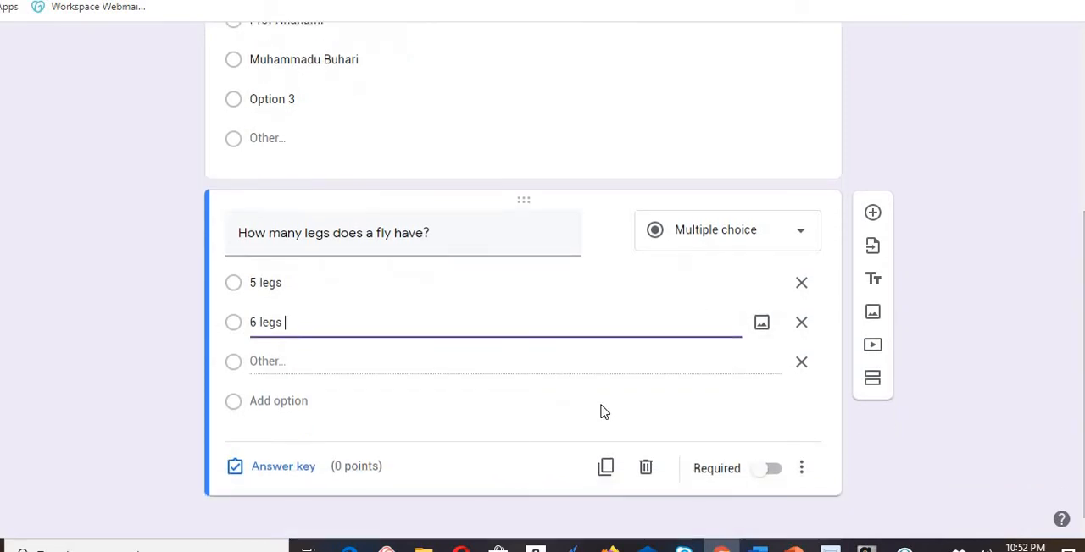
click(307, 473)
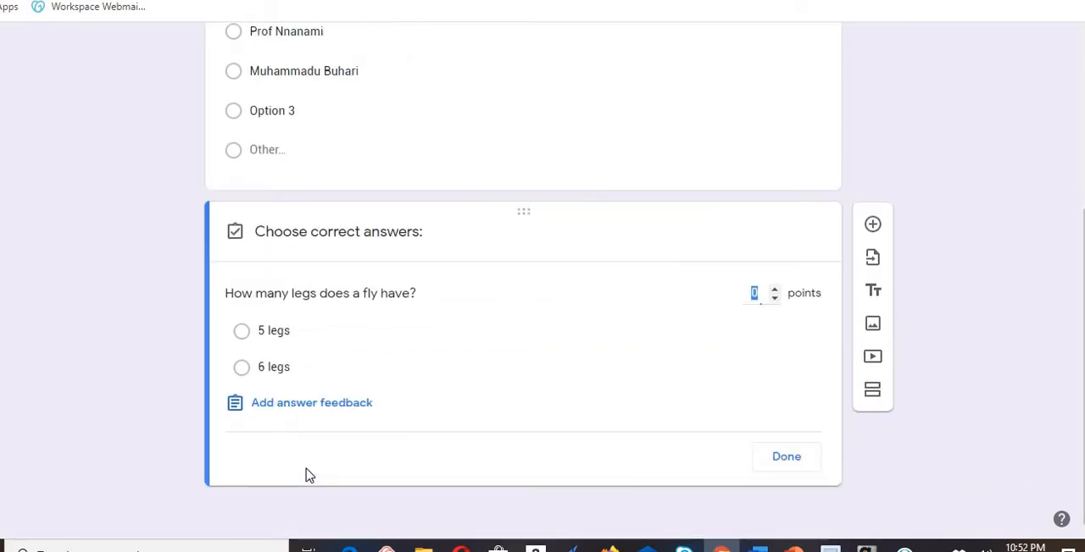
click(775, 291)
click(775, 291)
click(775, 291)
click(776, 290)
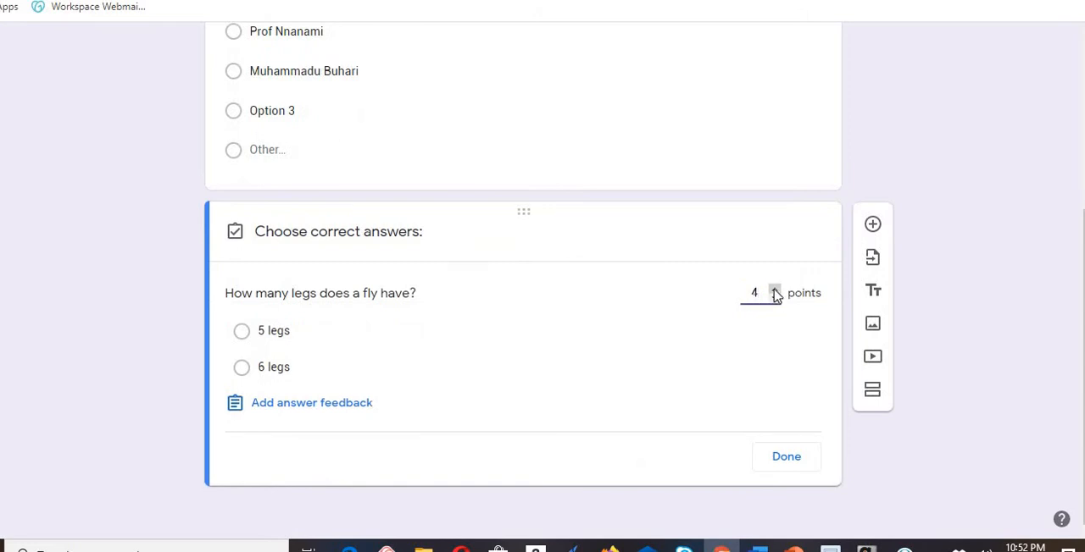
click(776, 291)
click(788, 462)
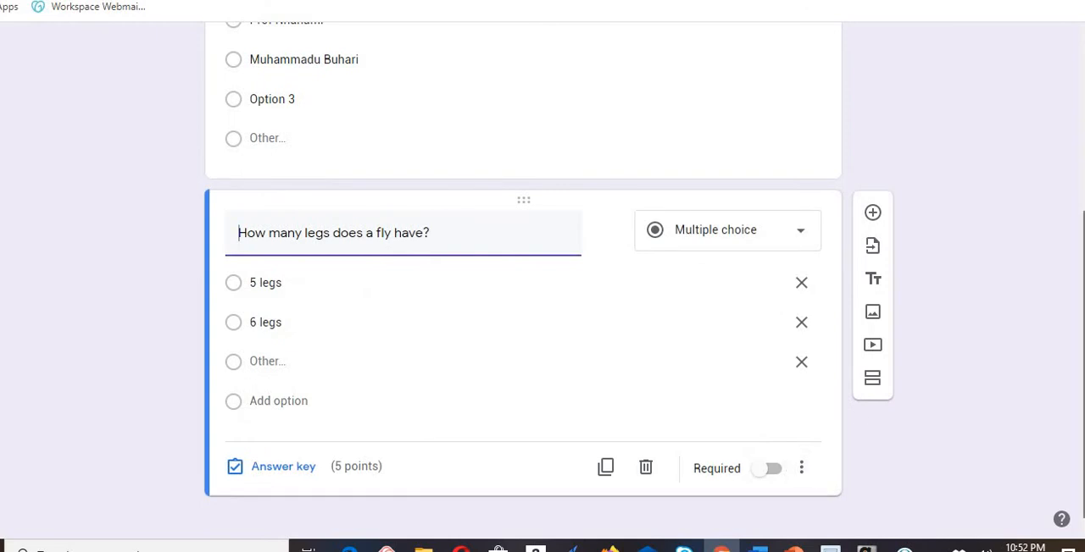
- Replace the form's title with "BASIC SCIENCE QUIZ 1"
scroll(313, 111, up, 4)
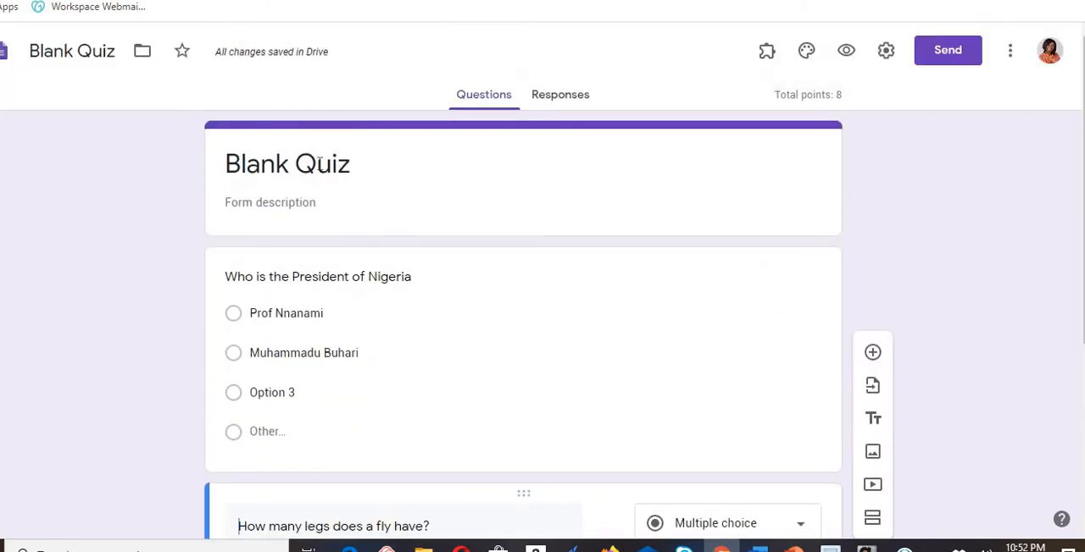
triple_click(363, 164)
key(BackSpace)
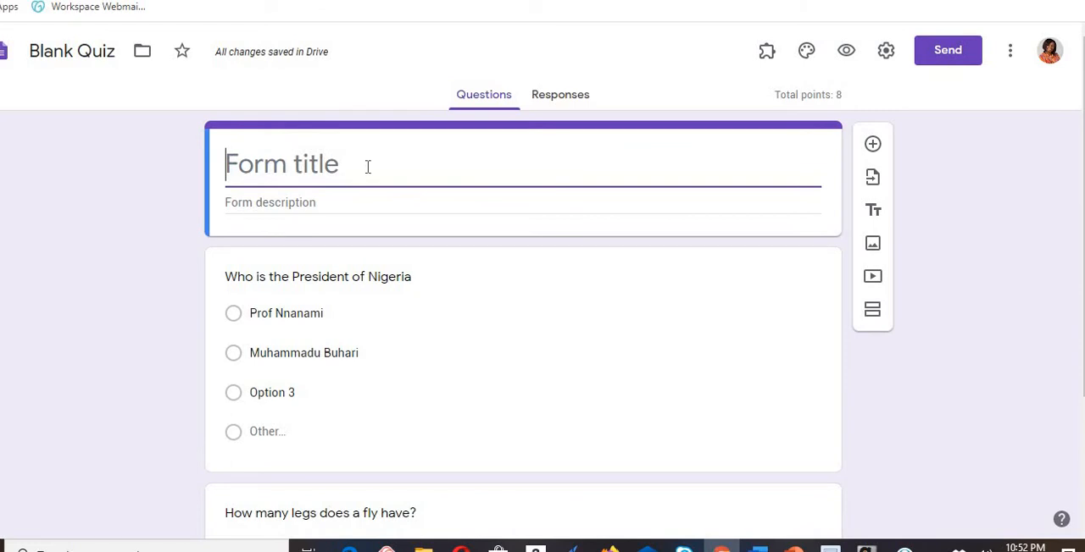
text(BA)
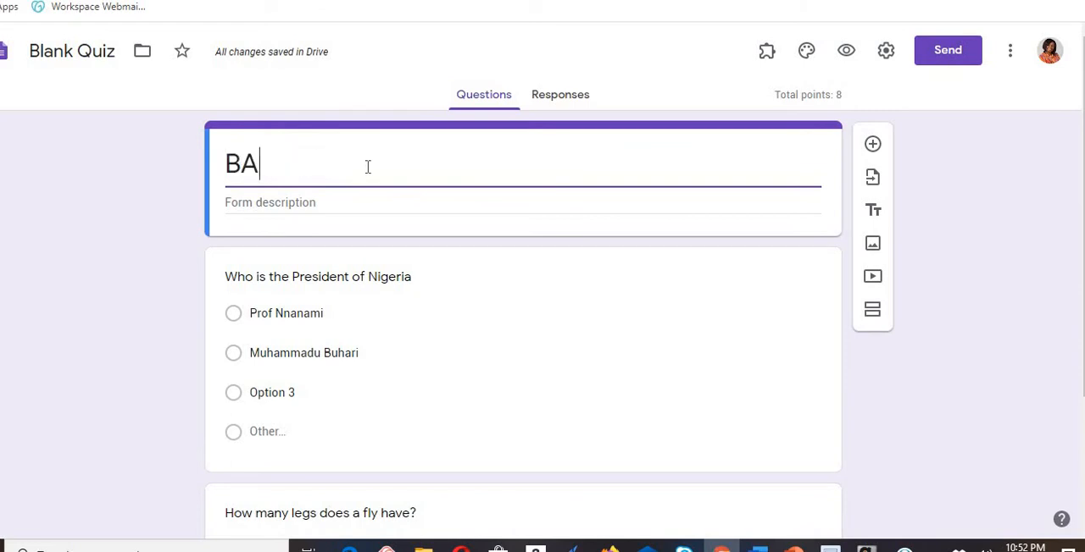
text(SIC )
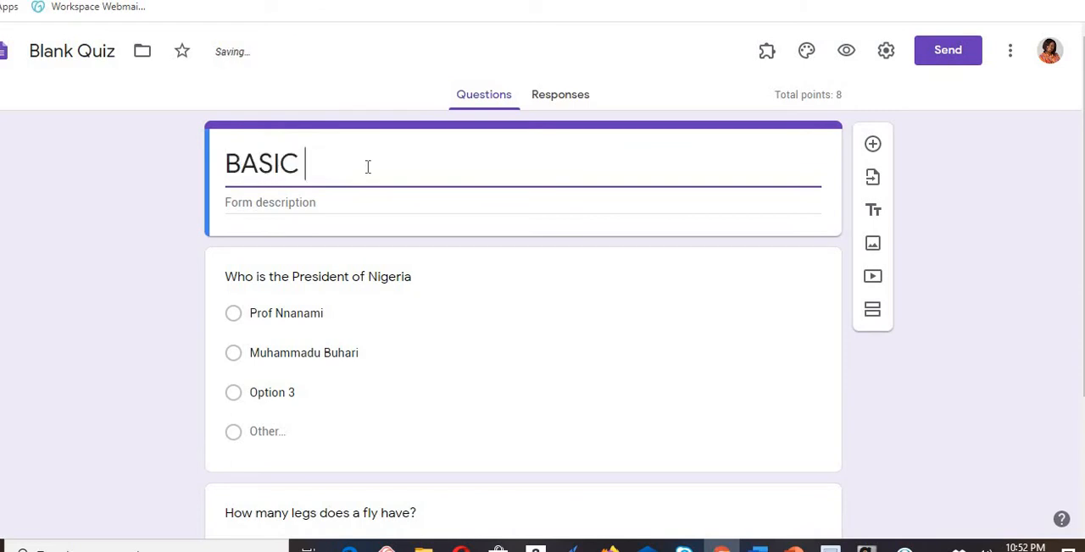
text(SCIENC )
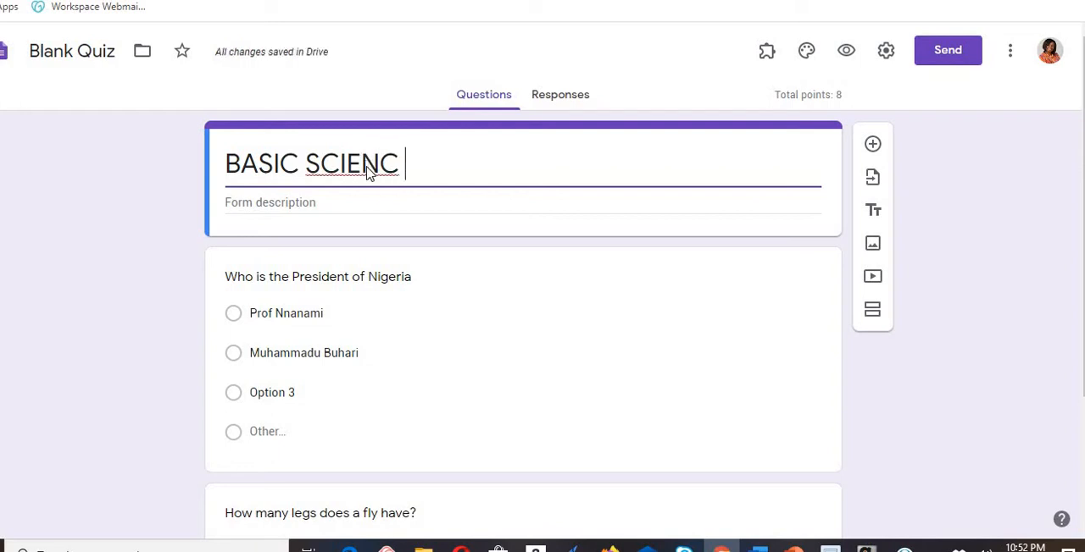
text(E QUI)
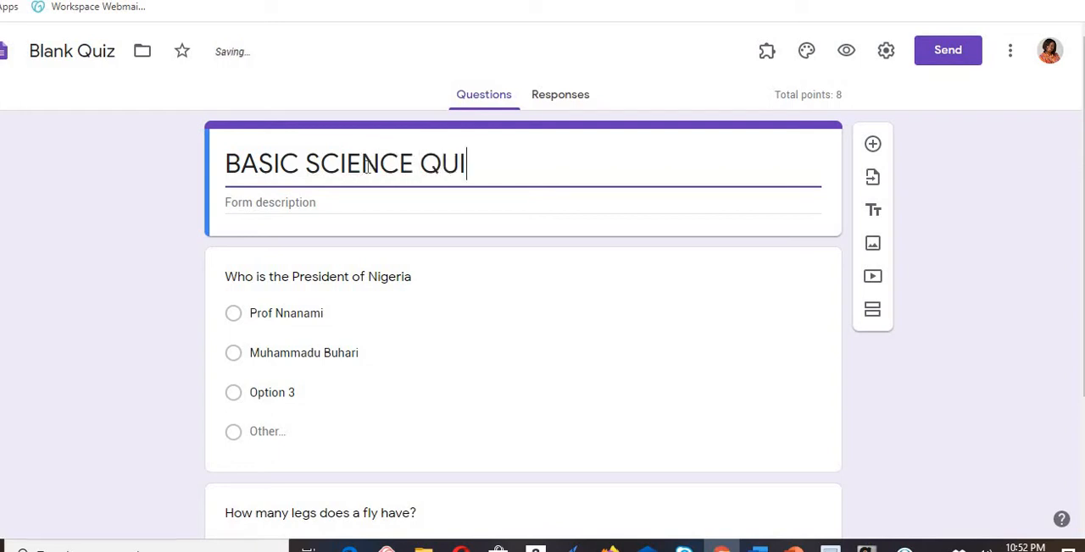
text(Z 1)
- Enter "YEAR 4" as the form description
click(418, 203)
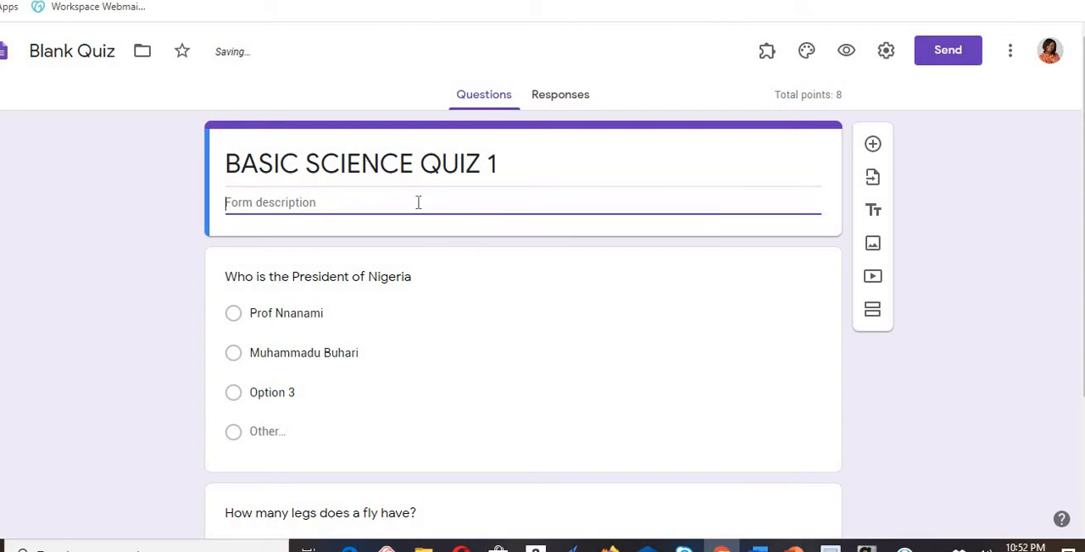
text(YEAR )
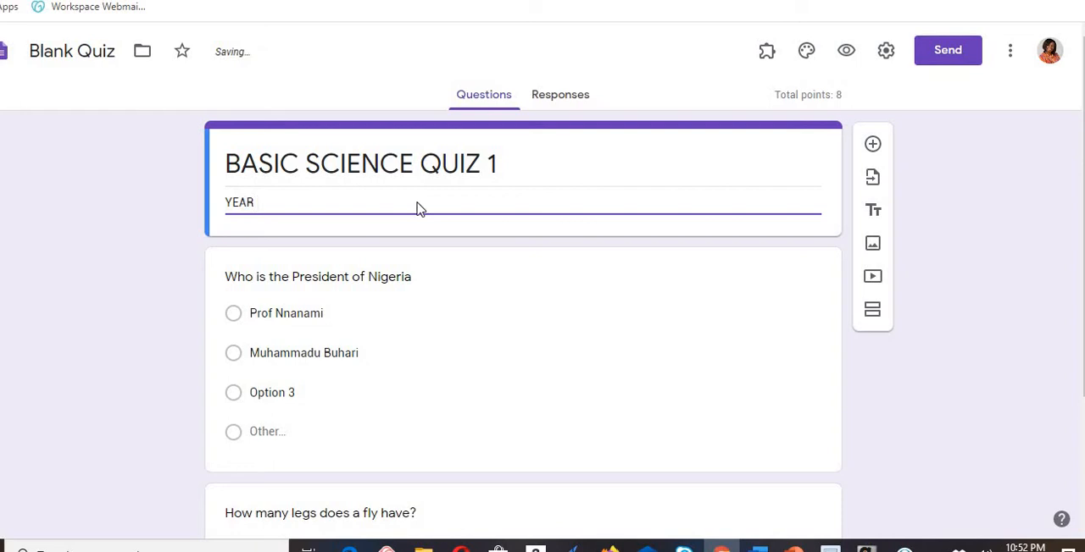
text(4)
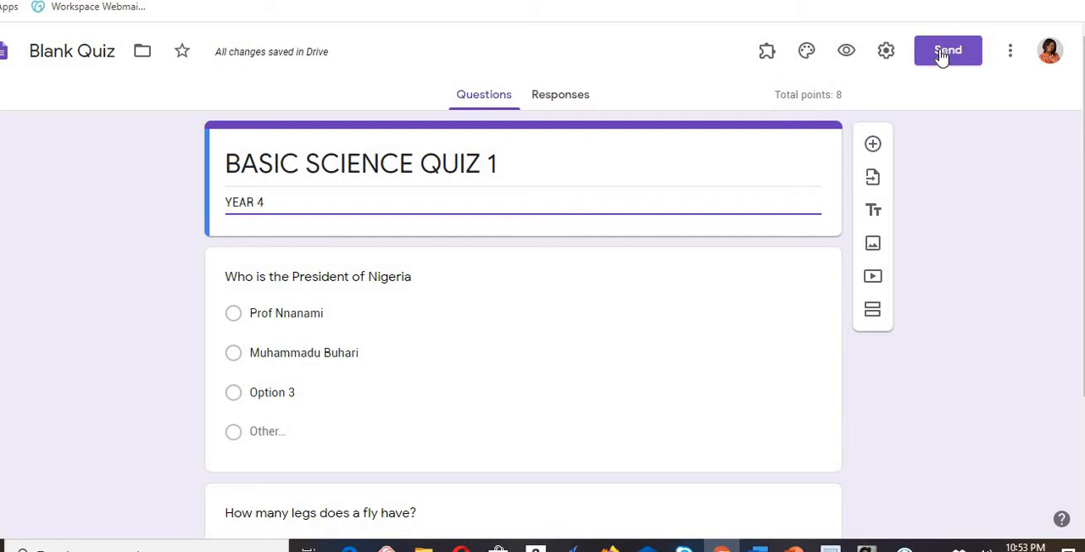
- Get the quiz's sharing link, shorten its URL, and copy it
click(944, 57)
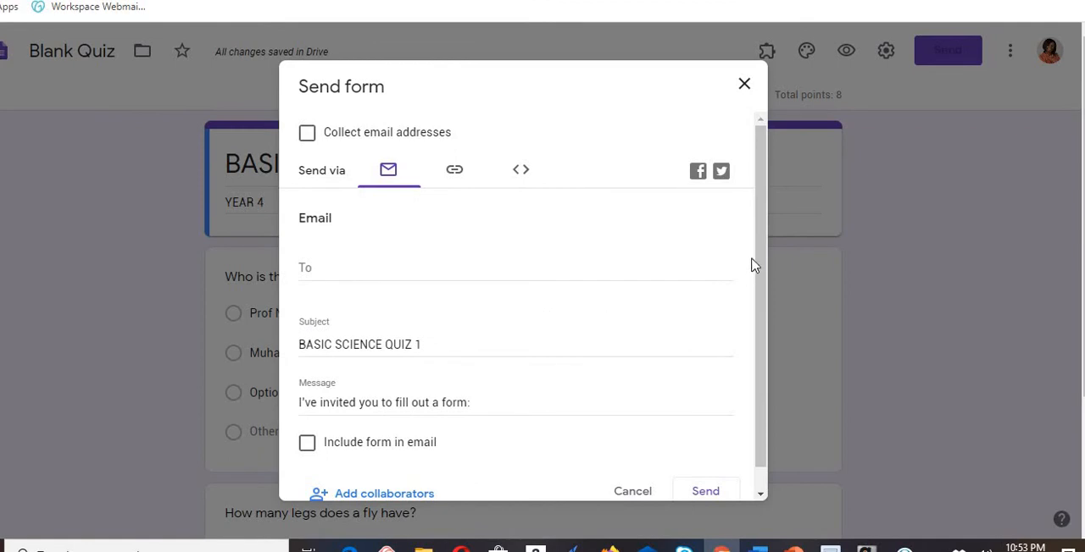
drag(756, 252, 710, 303)
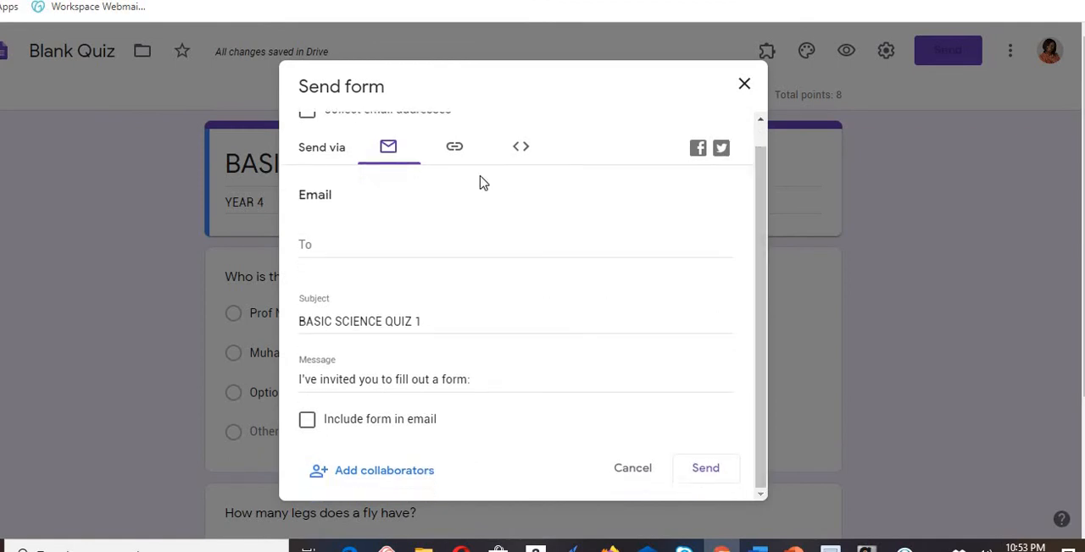
click(454, 150)
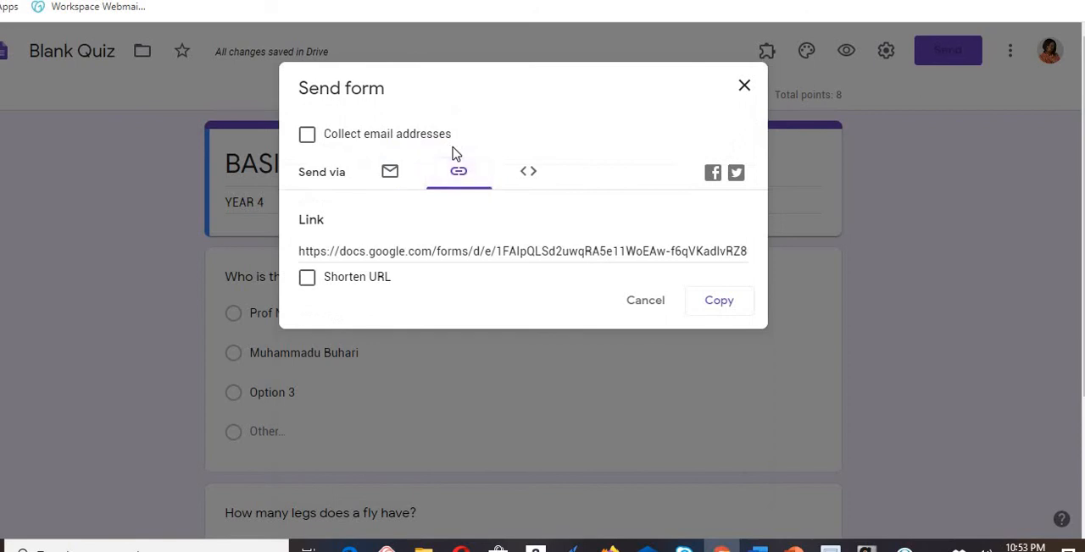
click(313, 285)
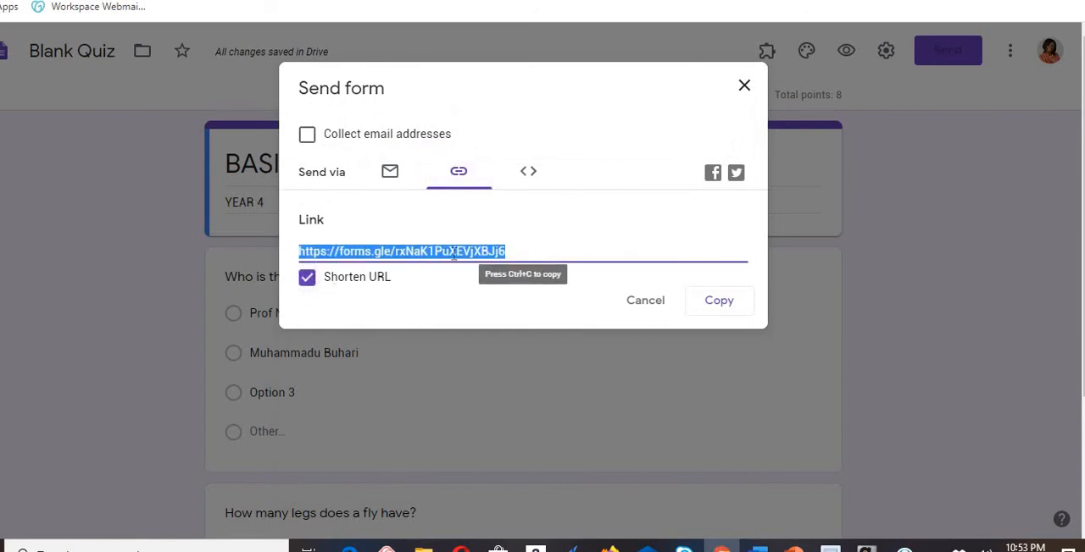
click(715, 306)
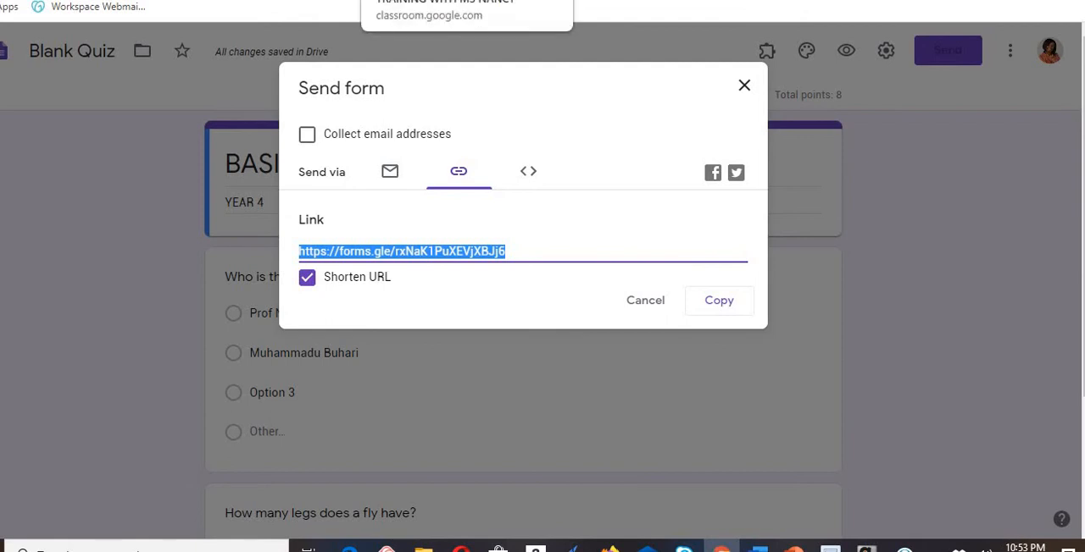
- Switch back to Google Classroom, leave the quiz assignment for the Classwork page, and review the item types available to create
click(423, 1)
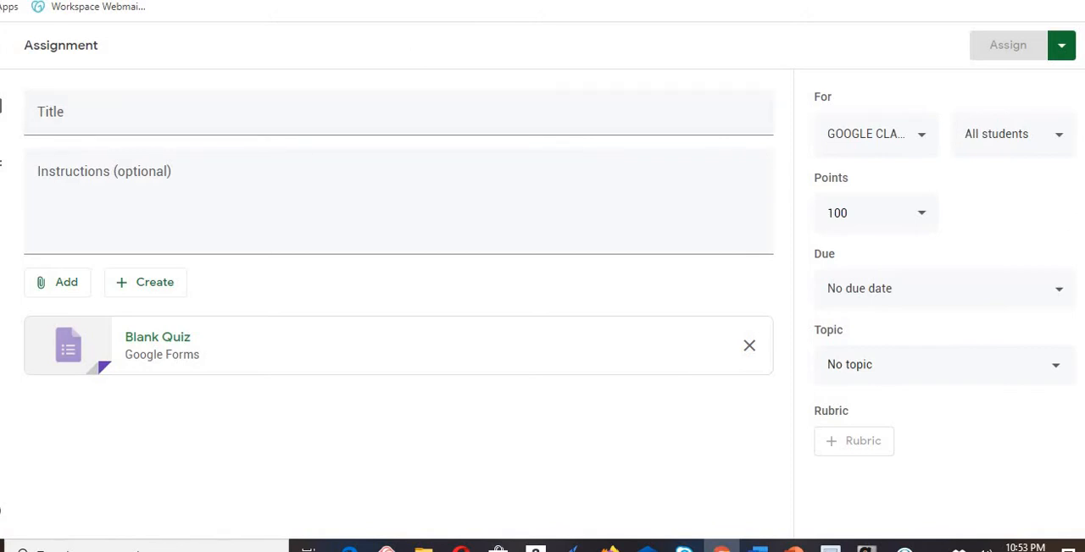
double_click(824, 254)
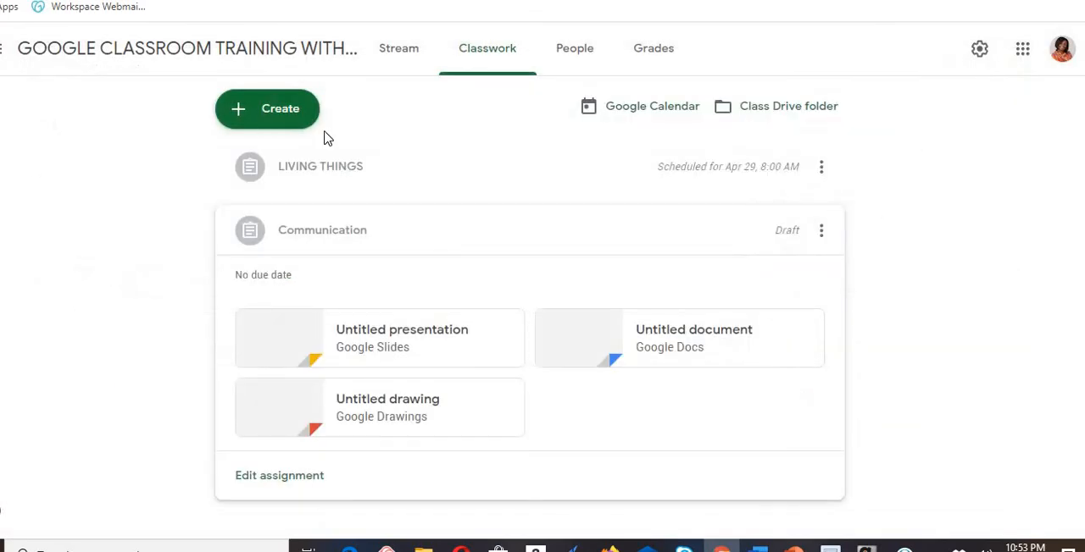
click(280, 109)
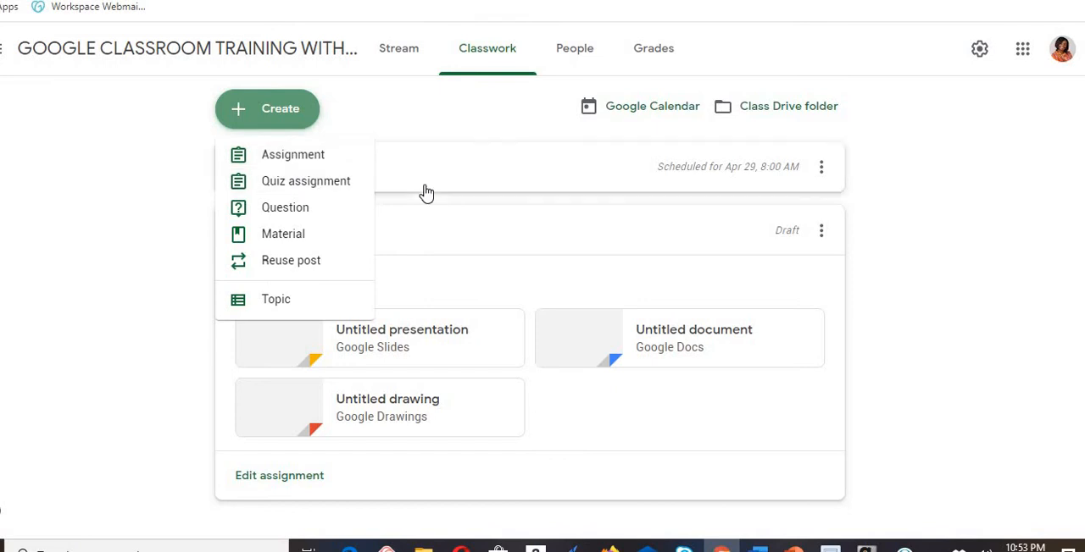
click(543, 215)
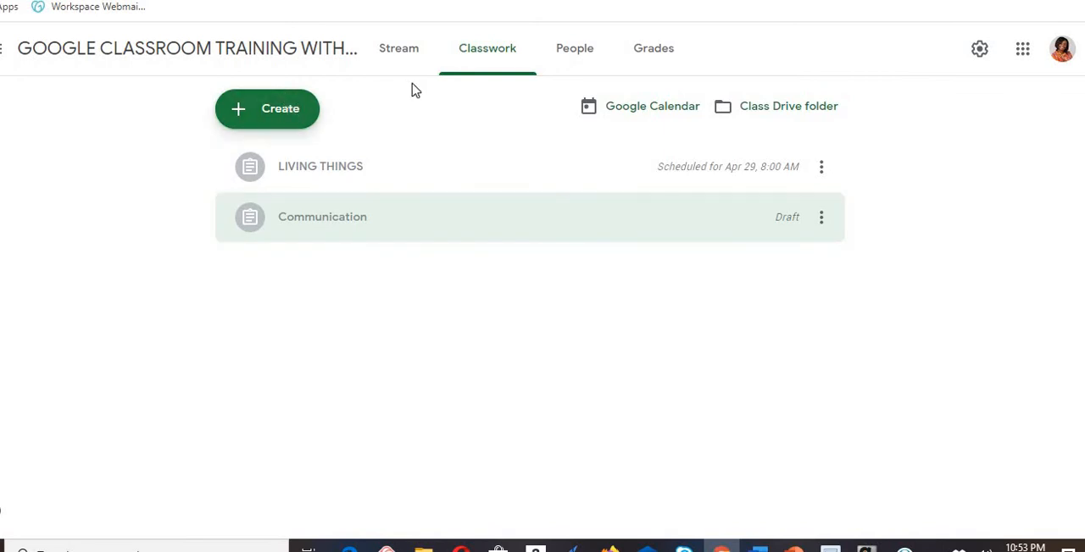
- View the class's People page and its Grades page
click(579, 59)
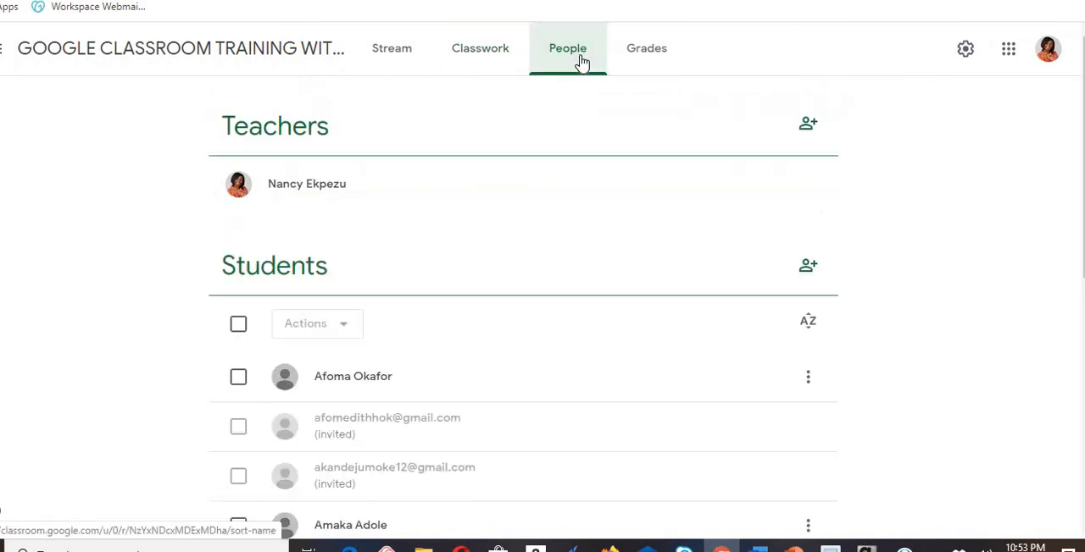
click(640, 60)
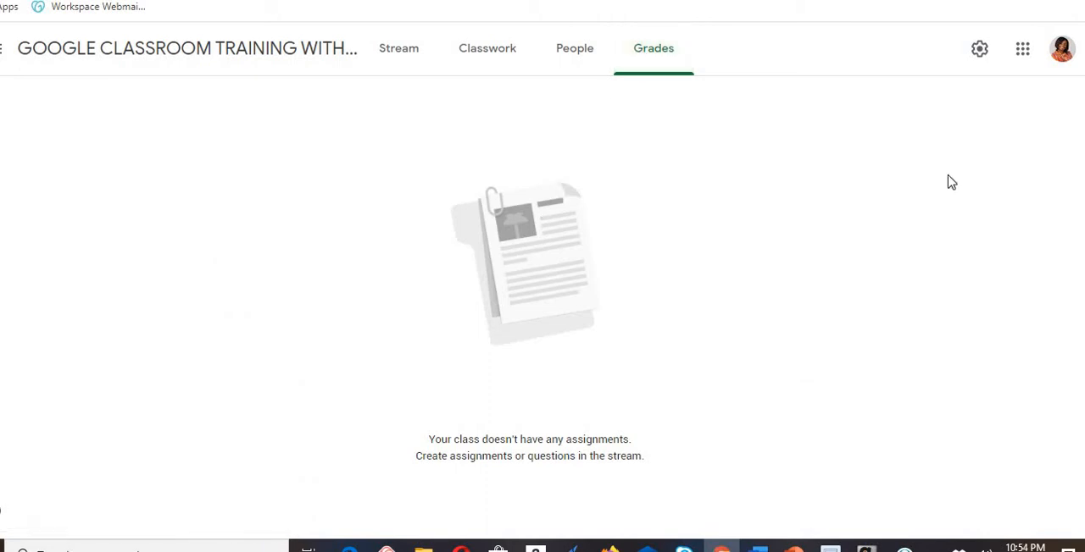
- Open the class settings and examine the stream posting permissions and class code options
click(980, 50)
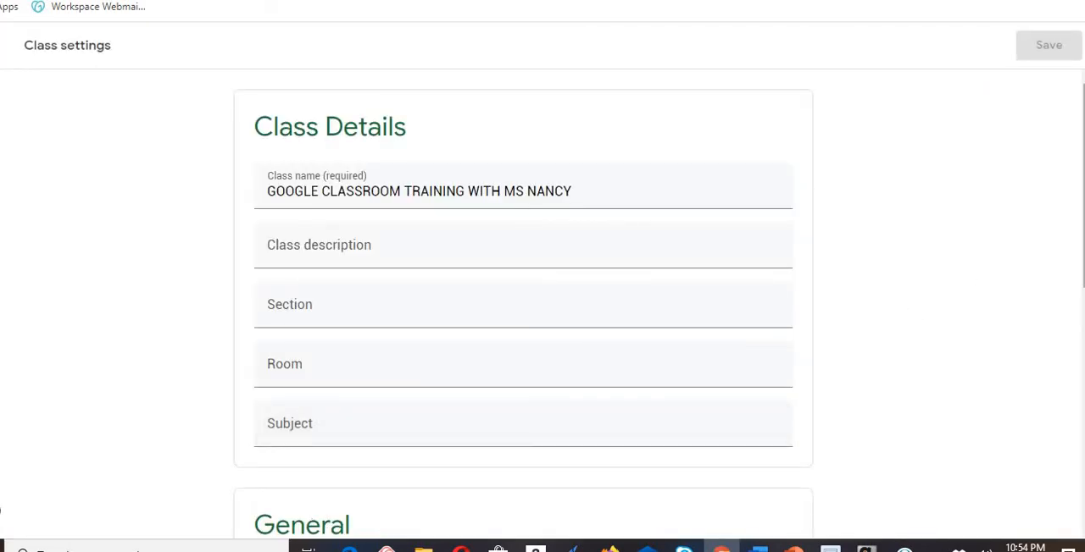
scroll(1078, 222, down, 3)
scroll(1068, 280, down, 1)
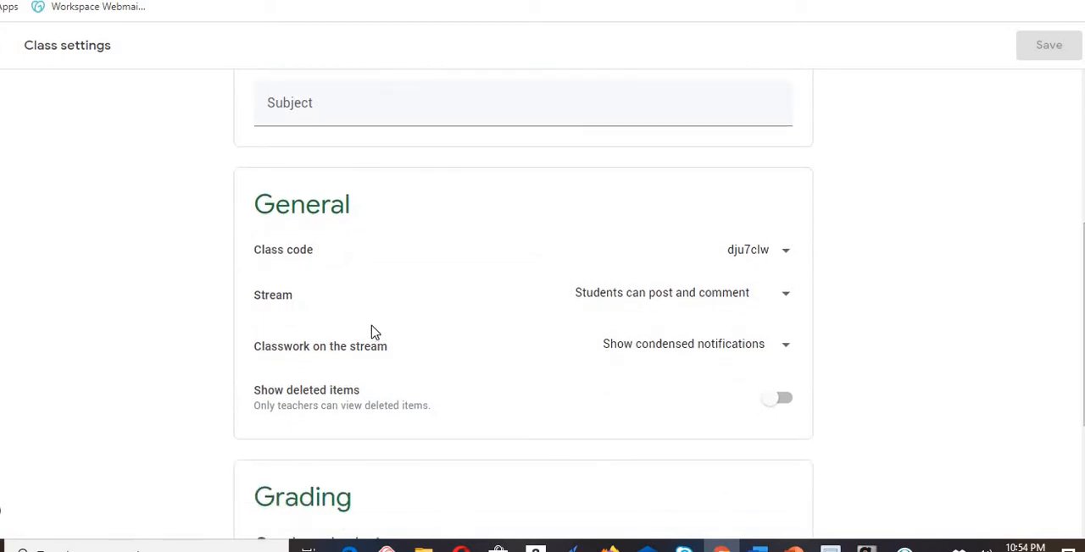
click(789, 303)
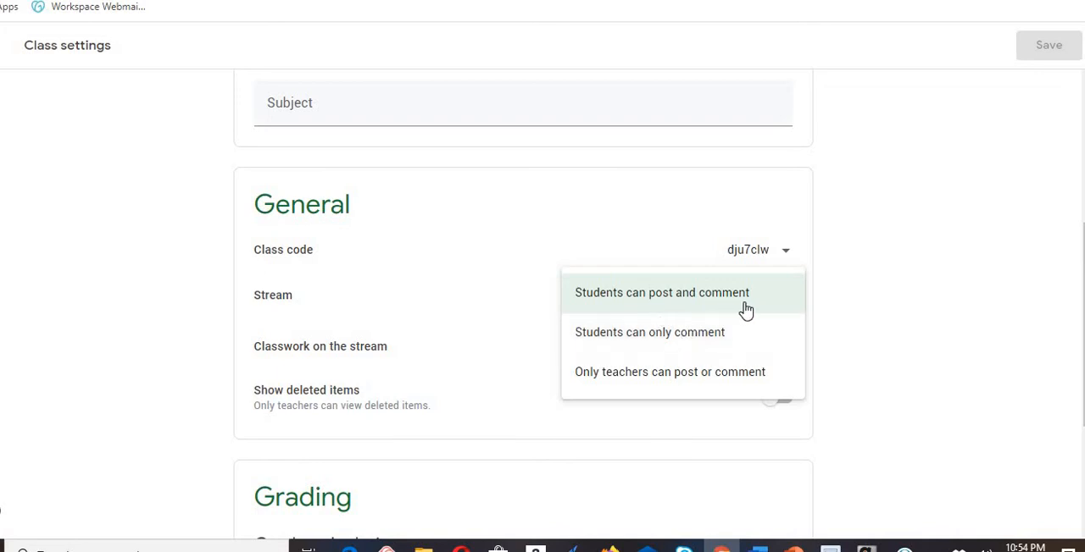
click(892, 315)
click(786, 255)
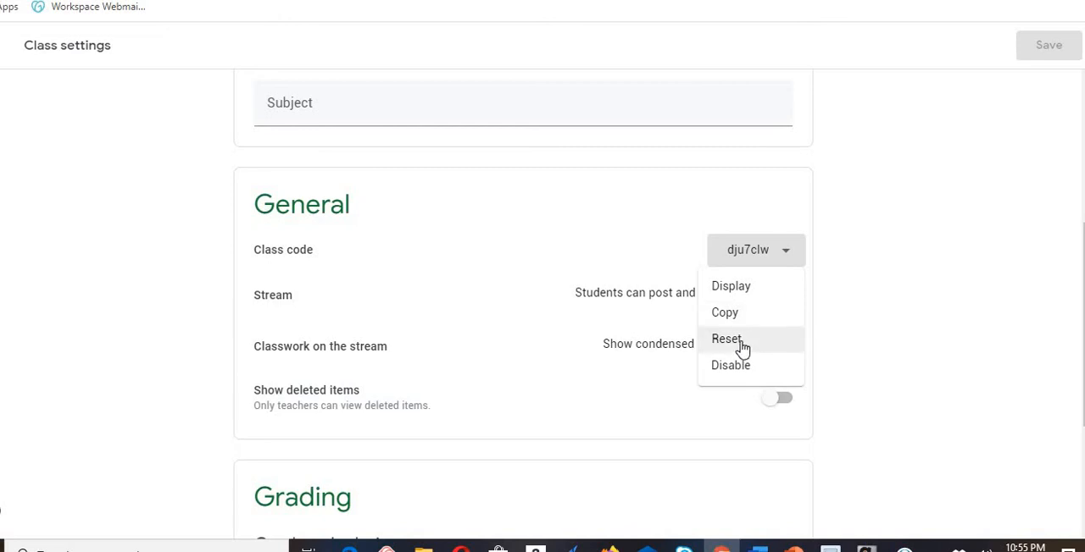
click(879, 337)
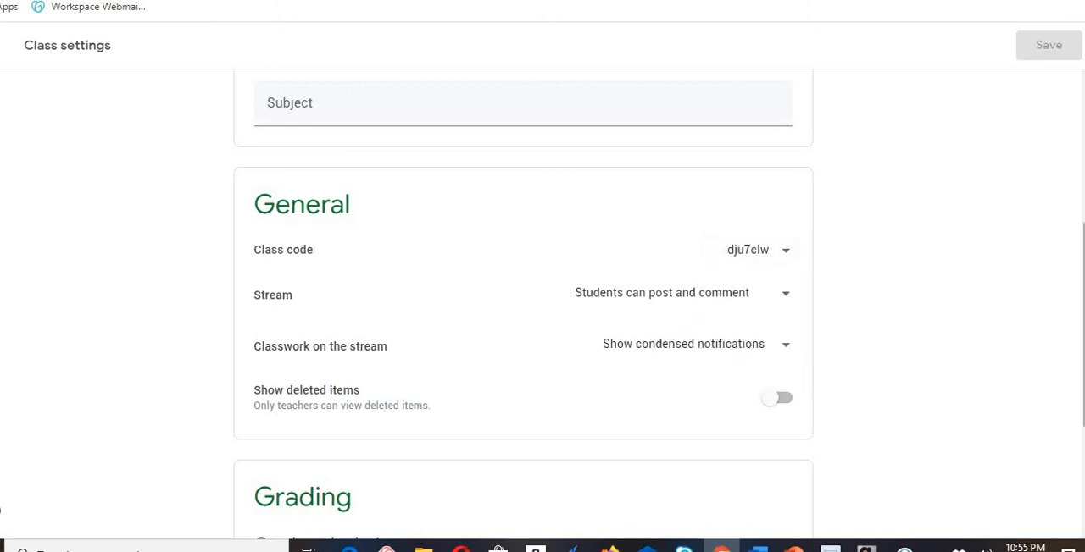
- Examine the overall grade calculation options in the grading settings and close the class settings
scroll(1081, 322, down, 1)
scroll(523, 305, down, 2)
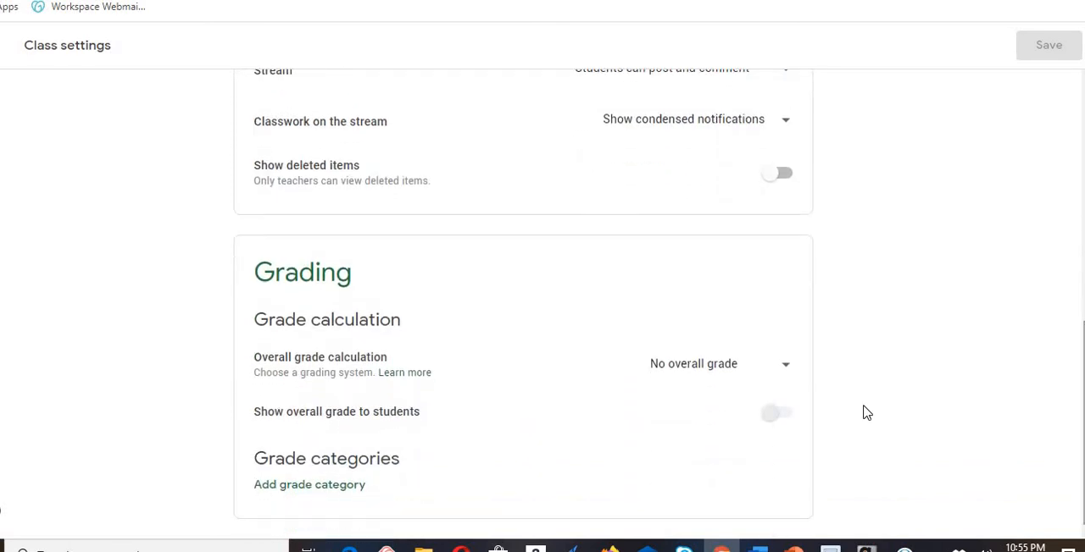
click(785, 367)
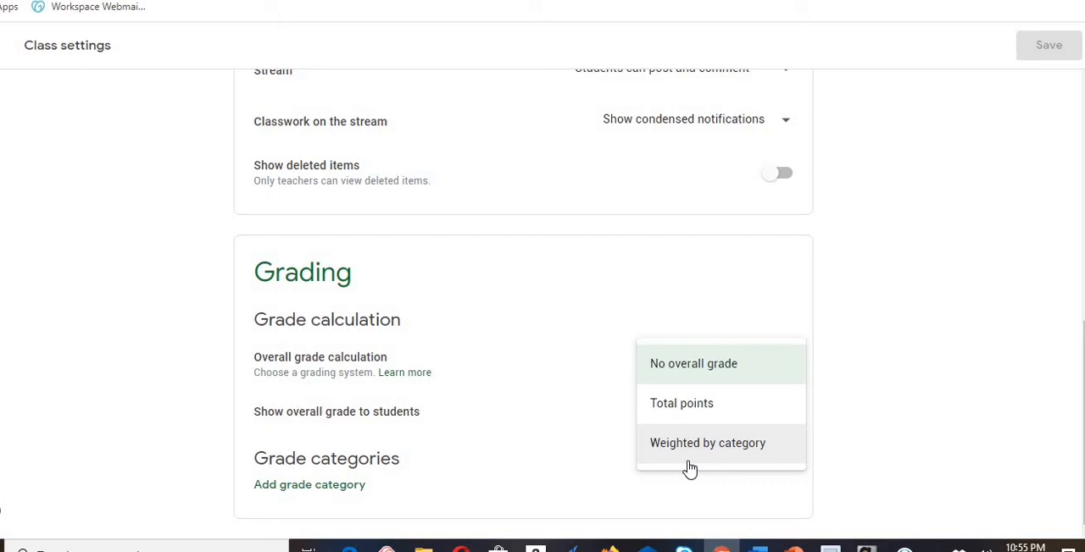
click(841, 361)
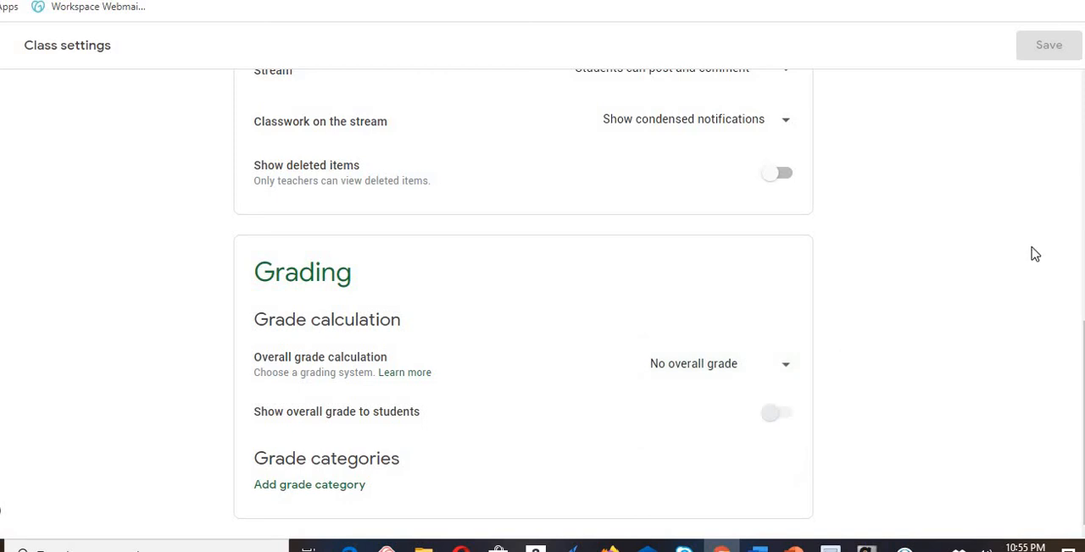
scroll(1072, 255, up, 2)
scroll(1012, 68, up, 5)
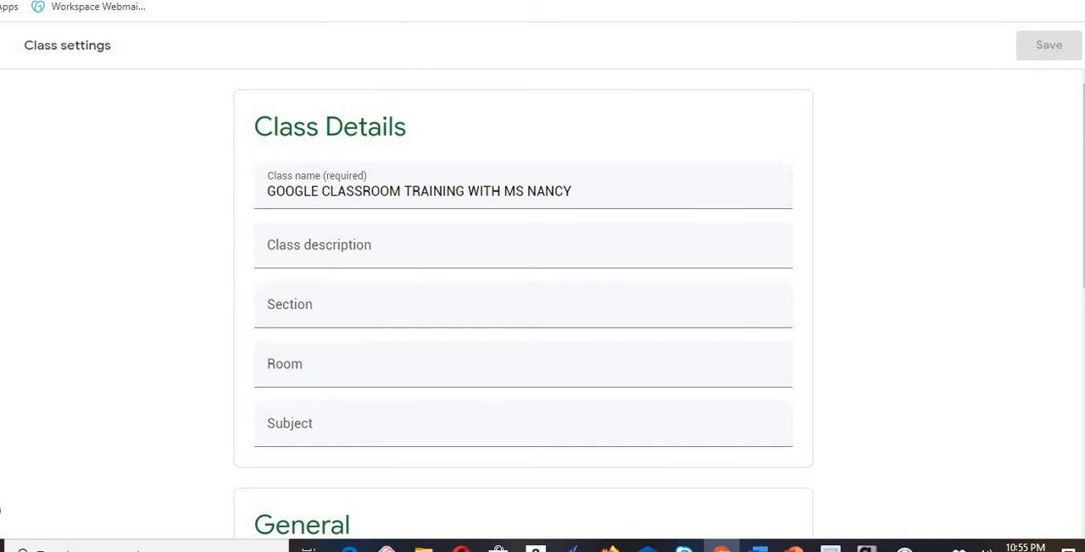
click(2, 45)
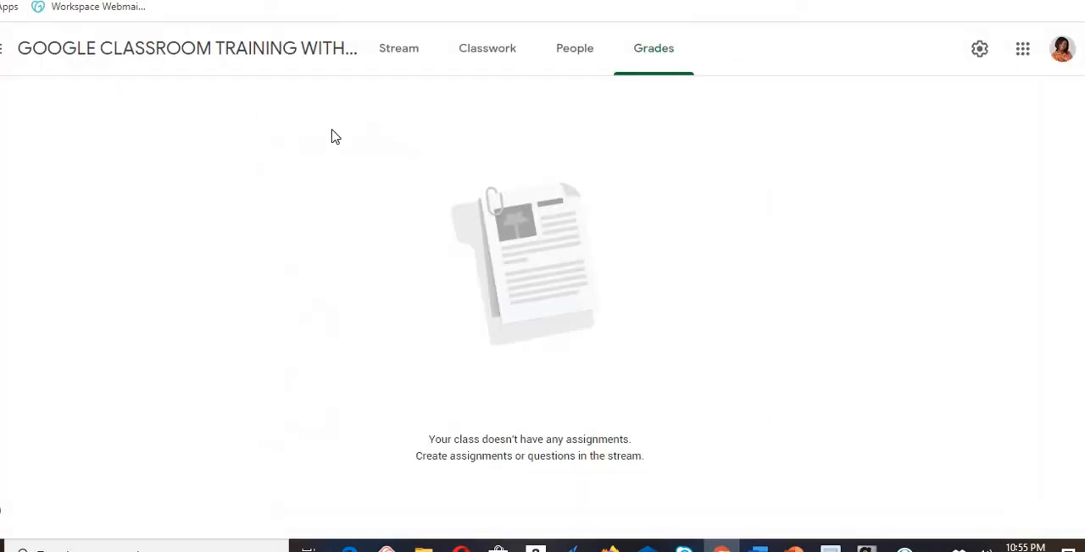
- Look through the class's Stream, Classwork, People and Grades pages once more, dismissing the desktop notification
click(406, 57)
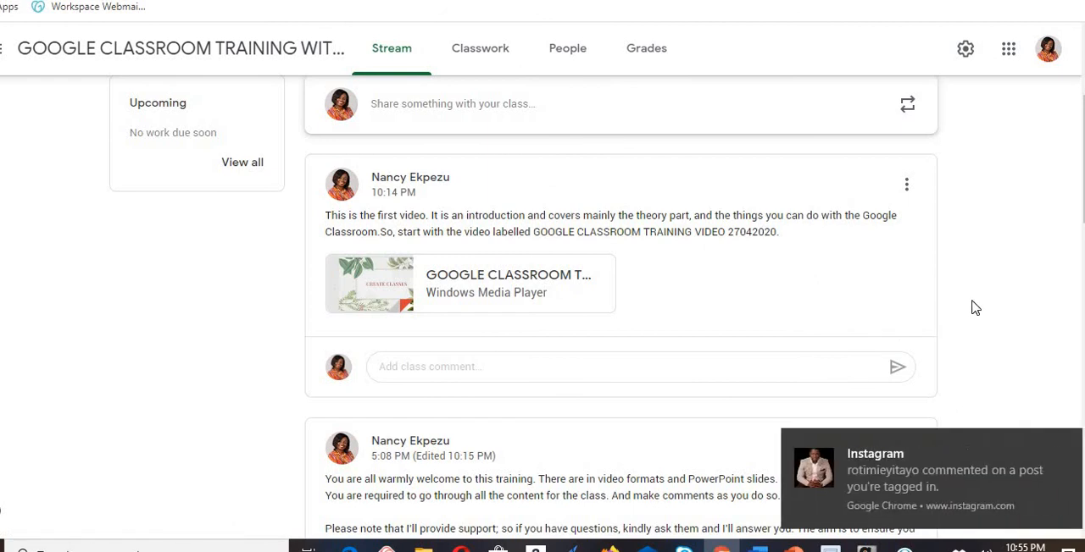
click(1066, 443)
scroll(542, 305, up, 3)
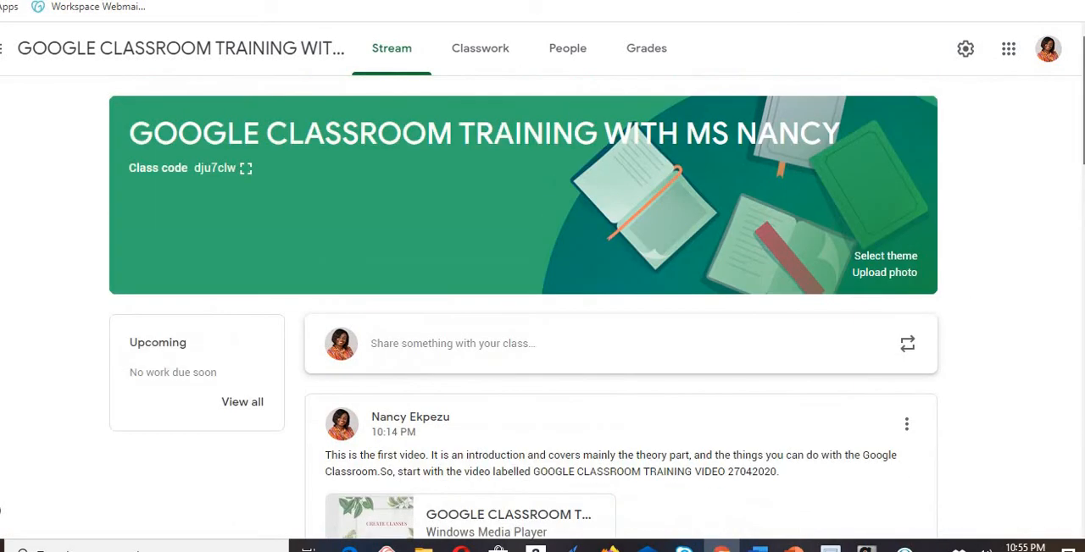
click(477, 53)
click(583, 56)
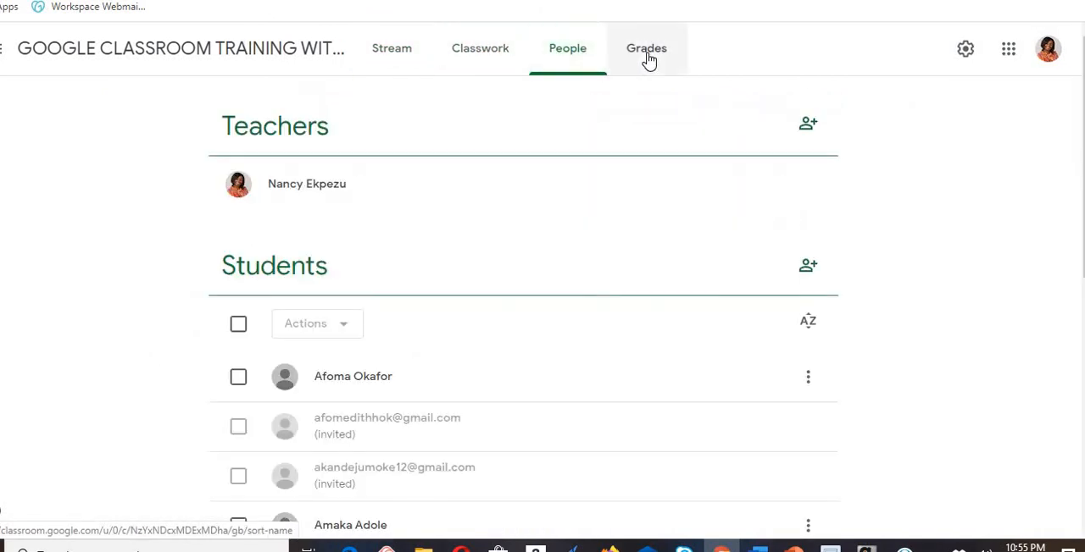
click(649, 60)
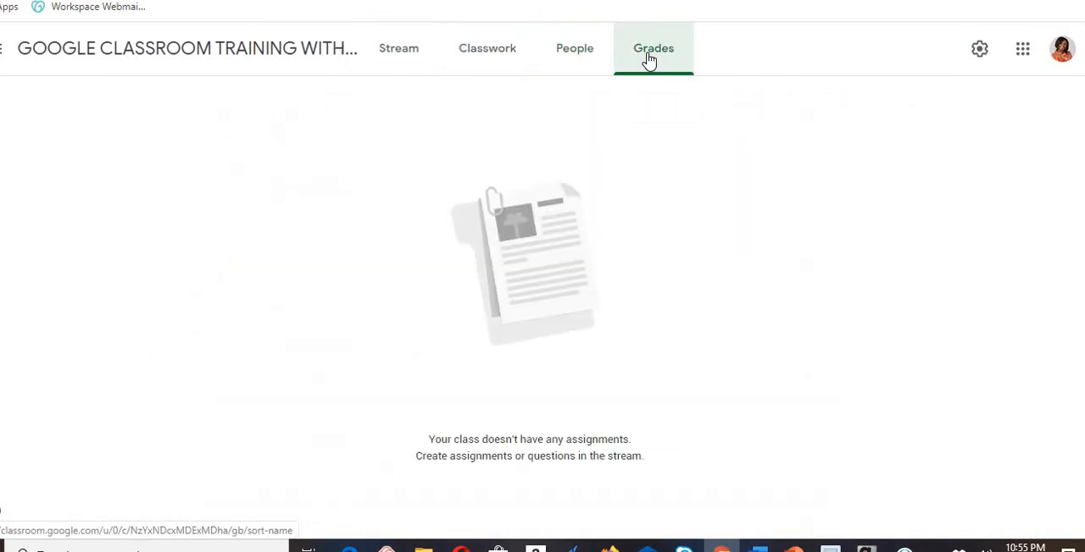
- View the list of Google apps and the main navigation menu with the classes being taught
click(1023, 51)
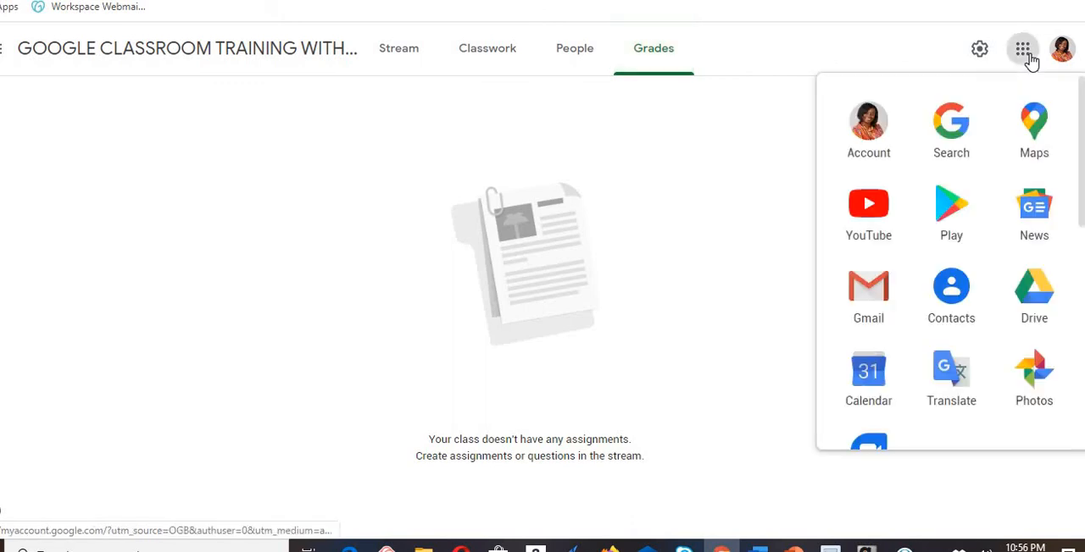
click(686, 173)
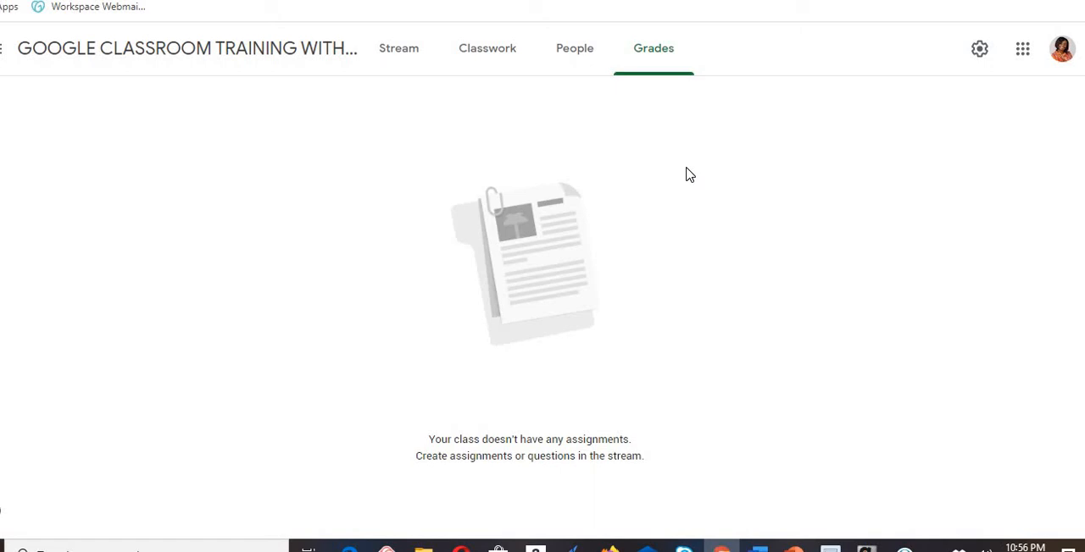
click(4, 49)
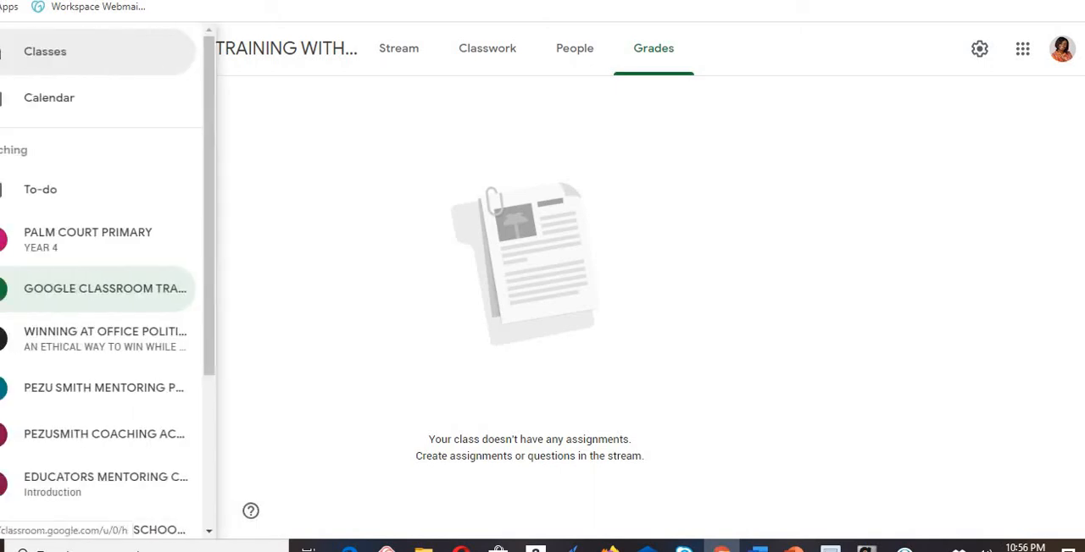
drag(209, 169, 213, 95)
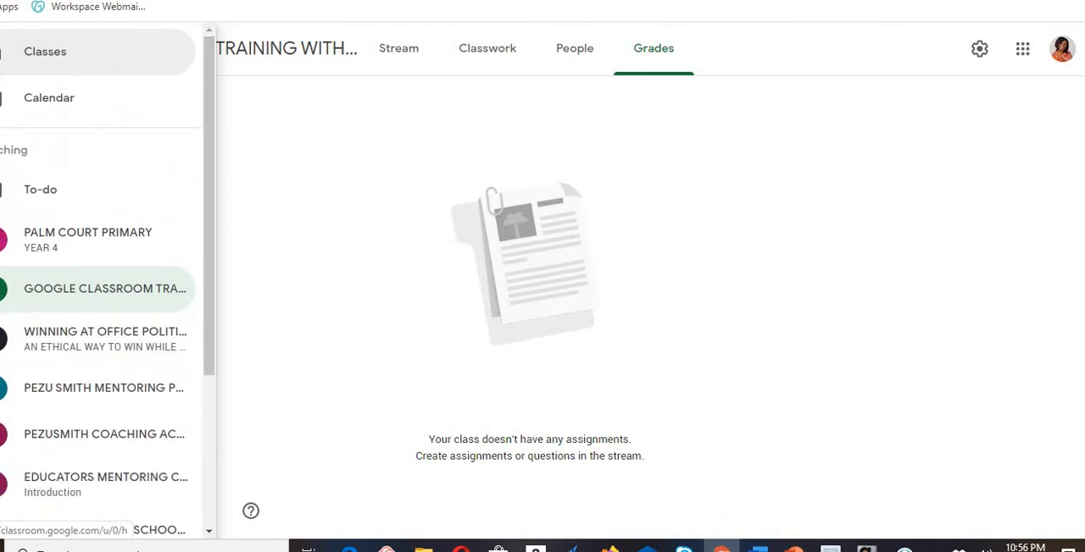
- Return to the Classroom home page with all the class cards by way of the Google apps list
click(1023, 50)
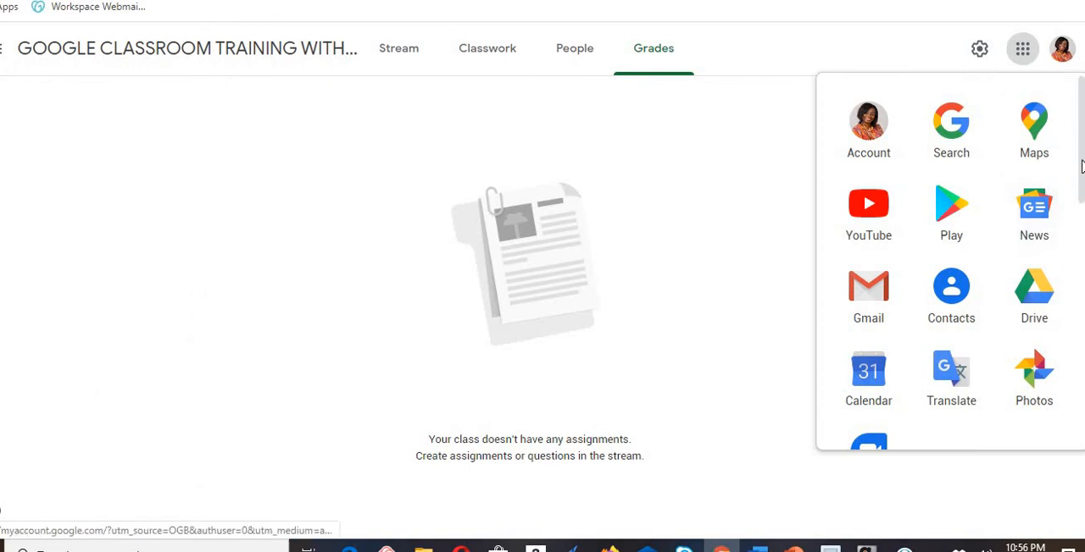
scroll(1081, 166, down, 8)
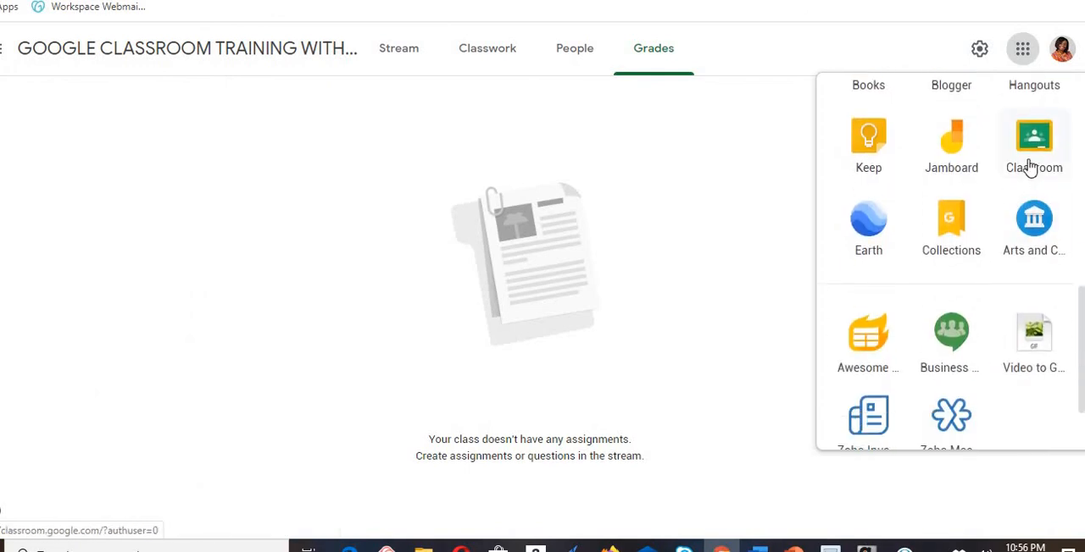
click(1029, 167)
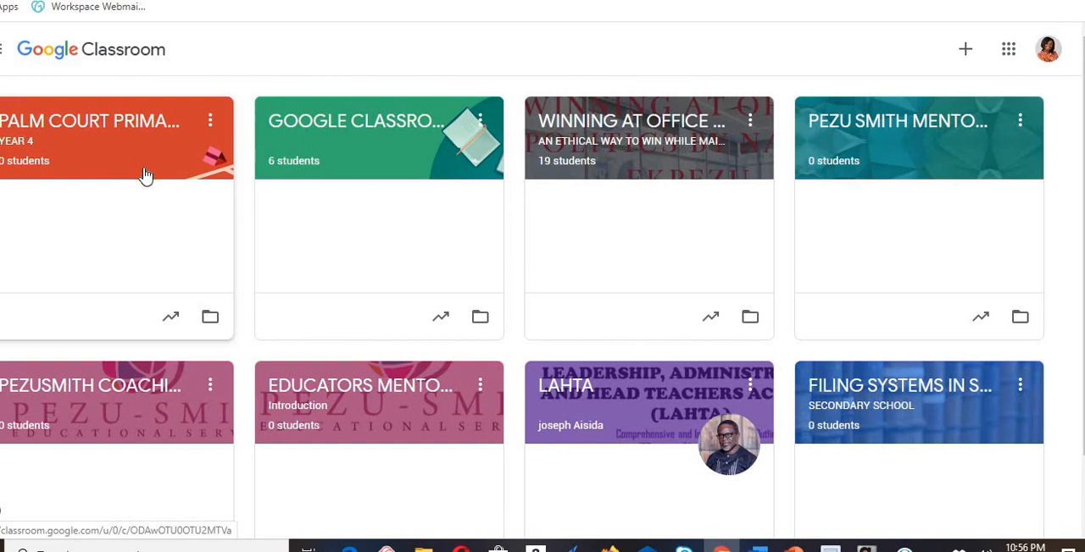
- Start creating a class to view the notice about using Classroom at a school, and dismiss it
click(966, 56)
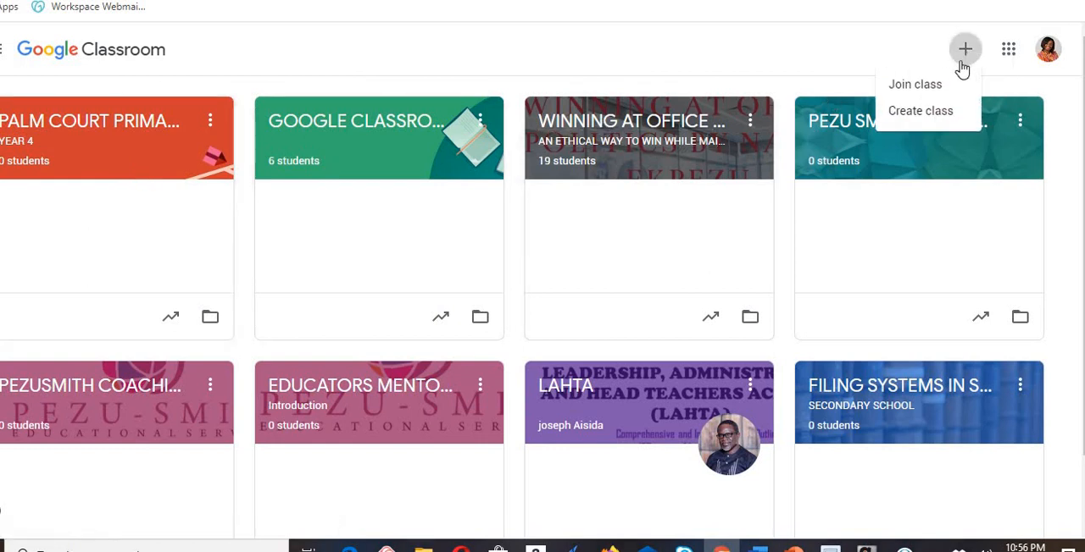
click(928, 117)
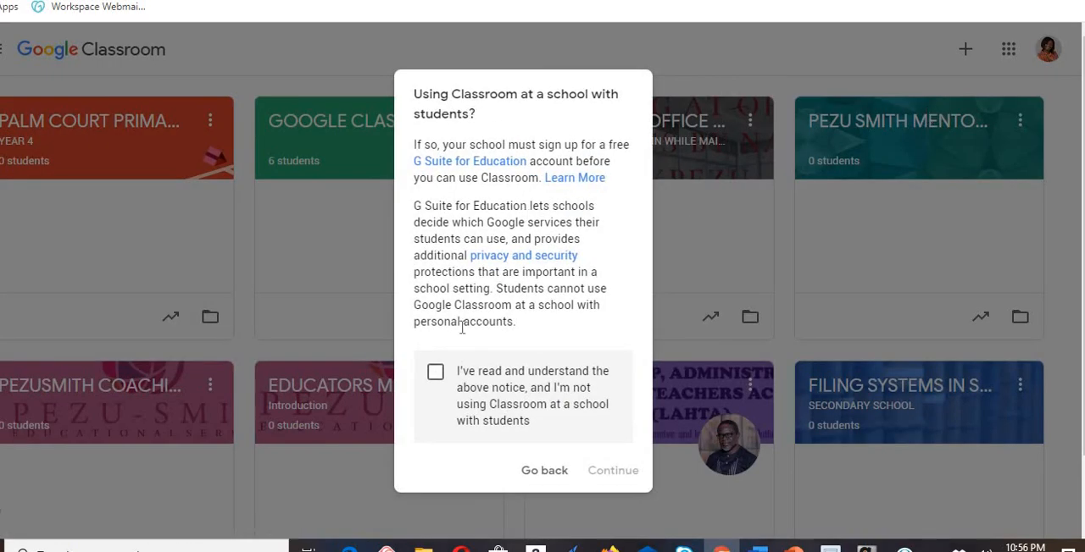
click(867, 246)
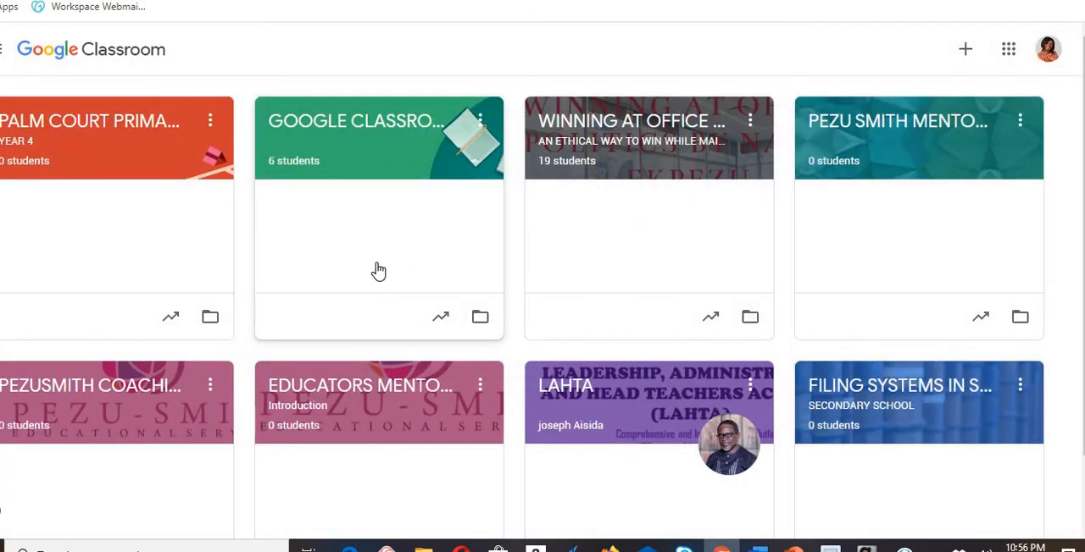
- Open the PALM COURT PRIMARY class and change its theme to the blue backpack image from the General gallery
click(135, 121)
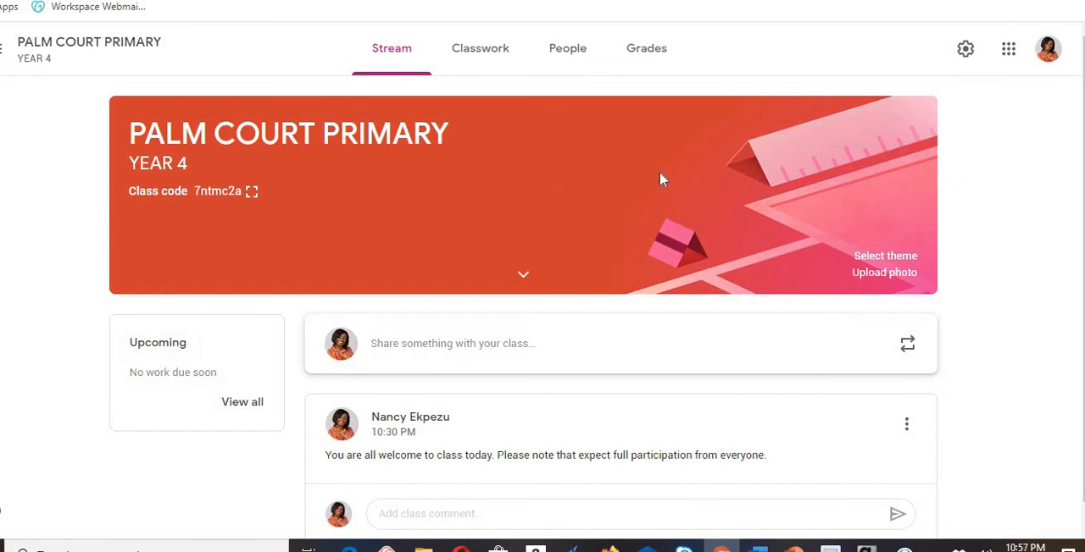
click(885, 255)
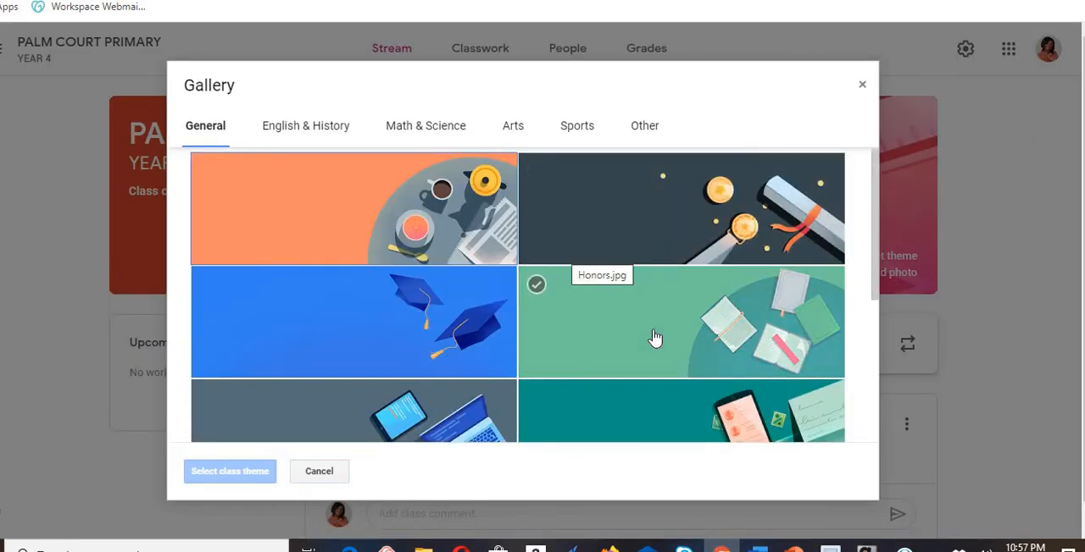
click(623, 325)
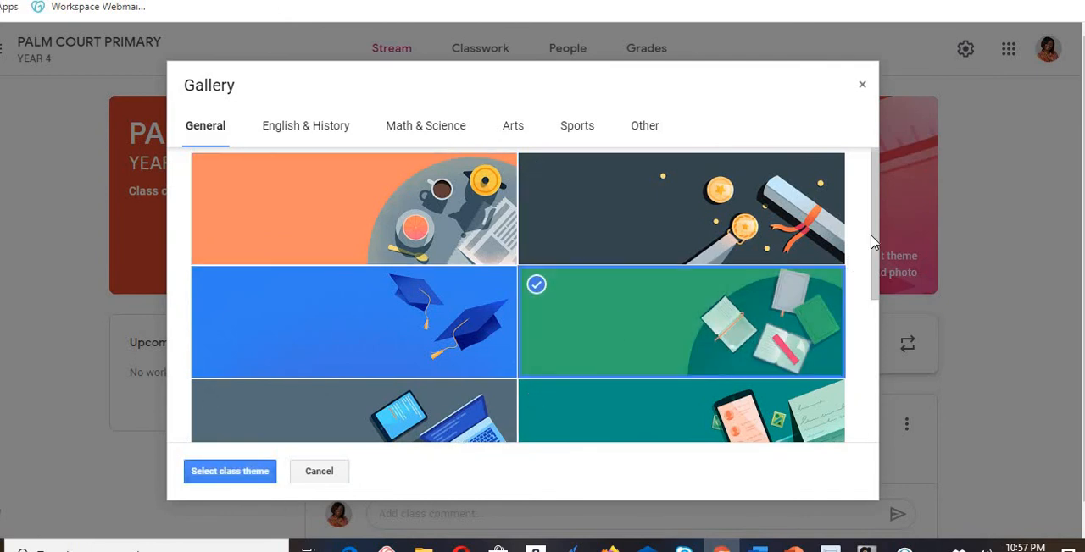
drag(874, 233, 872, 441)
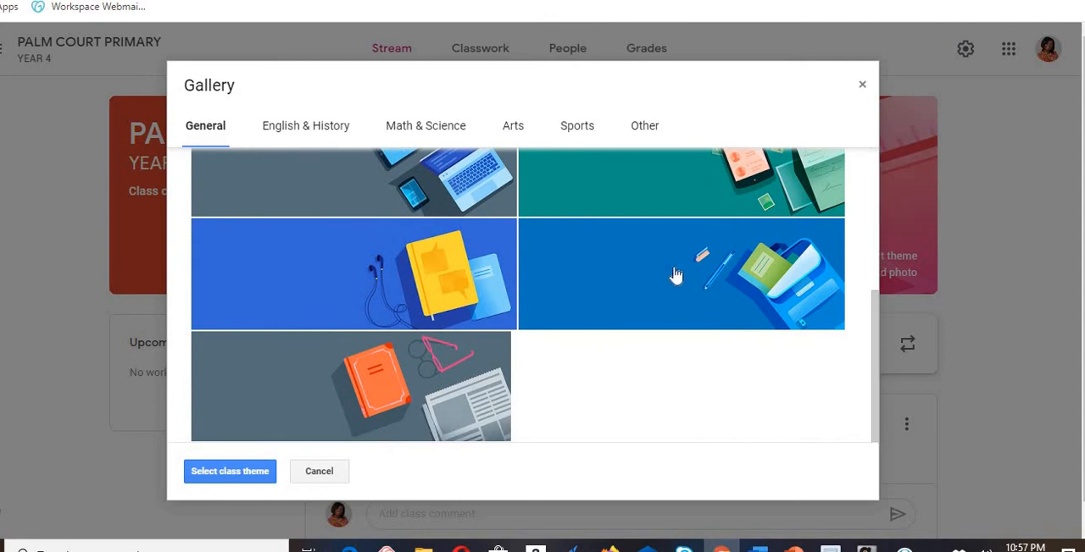
click(671, 273)
click(255, 472)
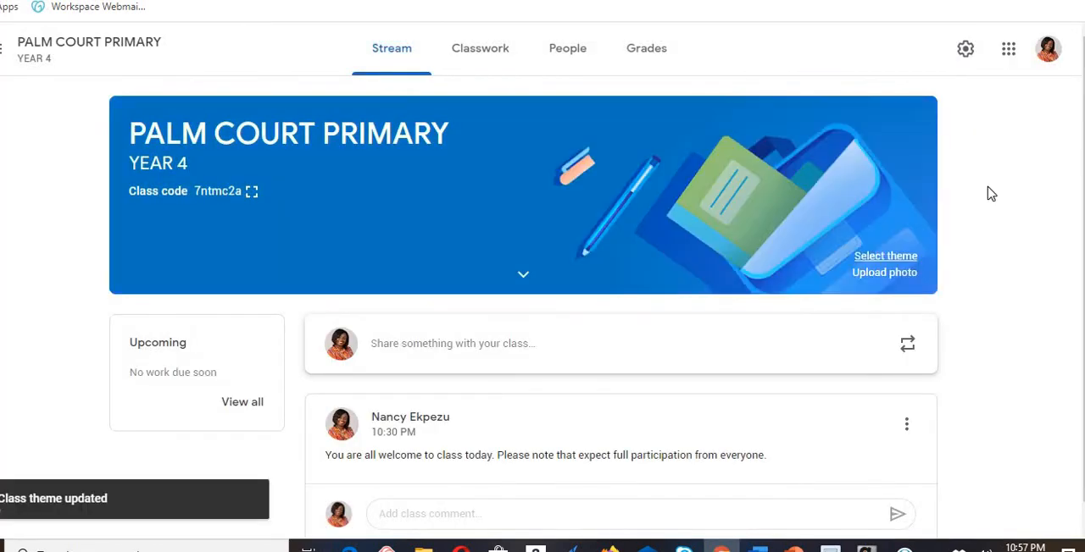
- Rename the class as PALM COURT PRIMARY SCHOOL in the class settings and save
scroll(542, 307, down, 1)
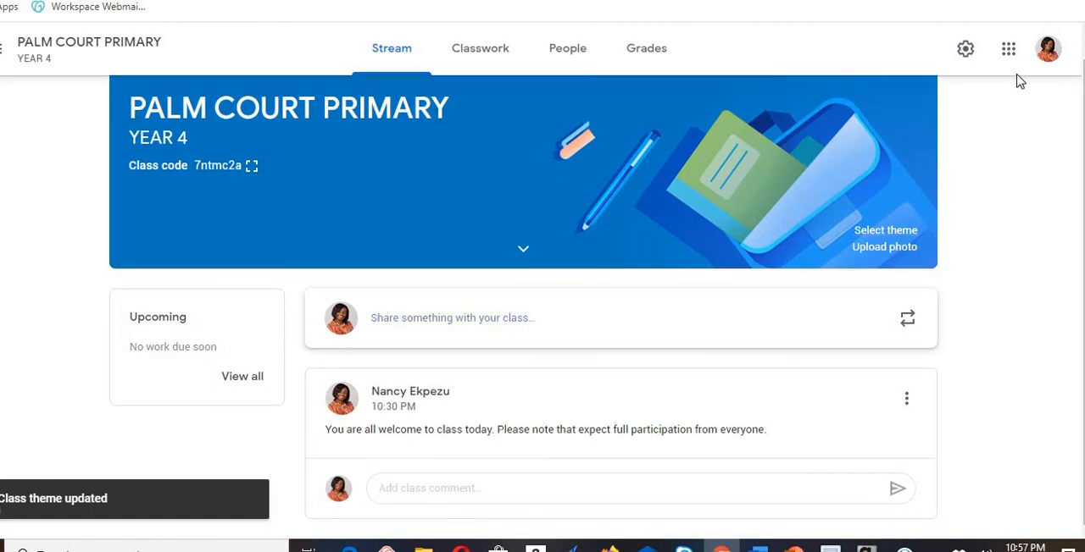
click(1008, 48)
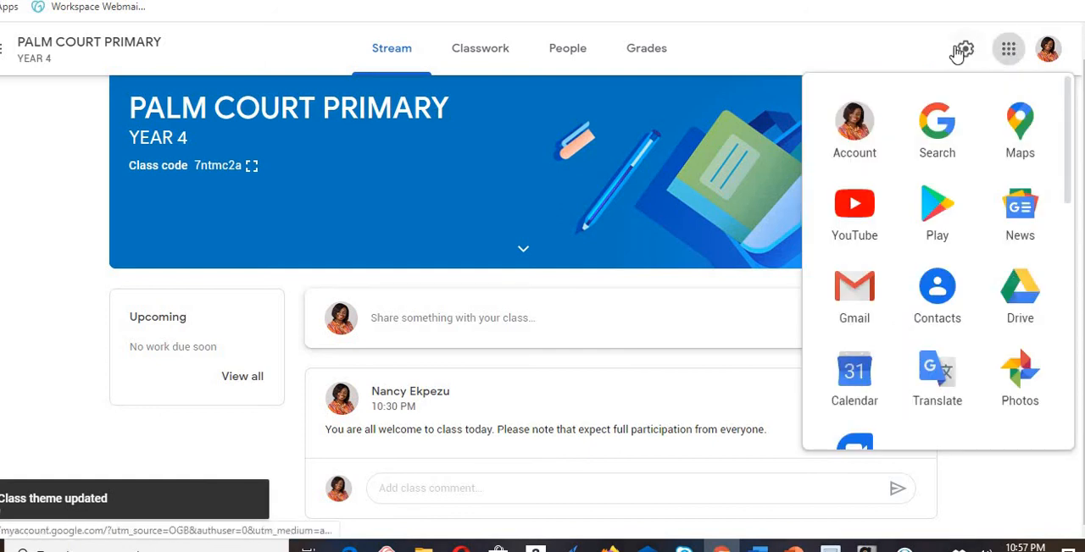
click(960, 51)
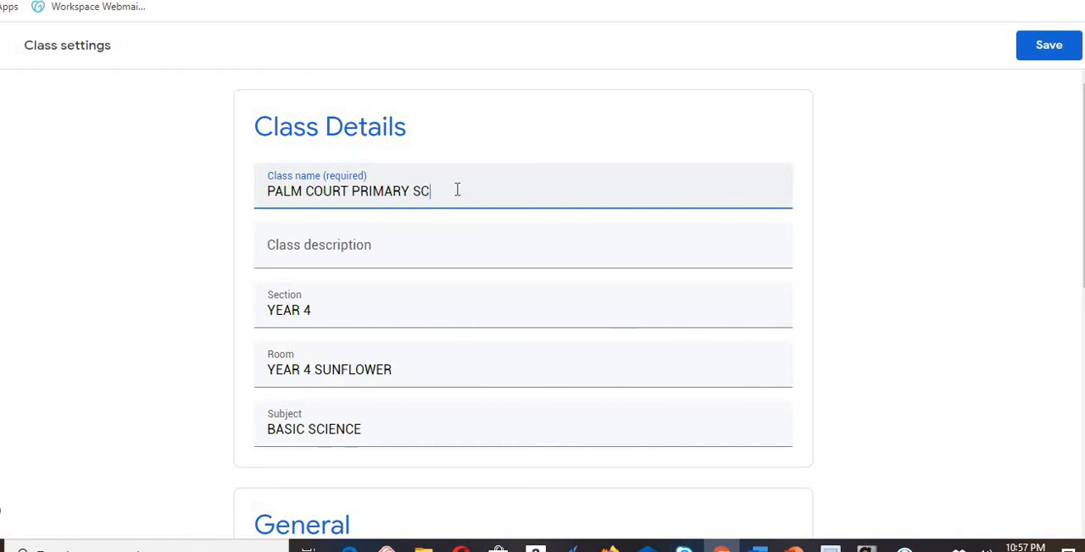
text(SCHOOL)
click(1028, 46)
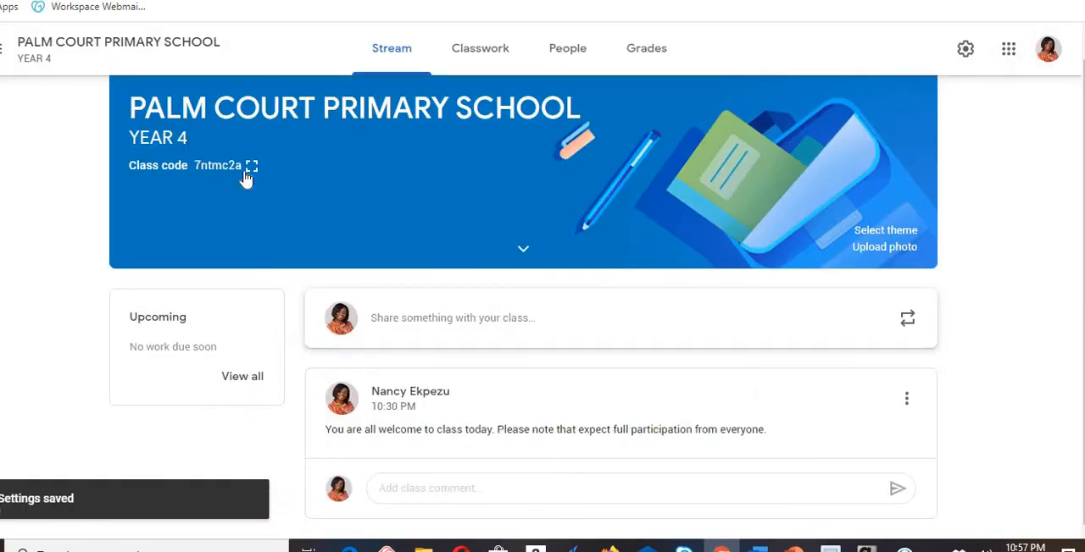
- Replace the class name with YEAR 4 PALM COURT in the class settings and save
click(1008, 52)
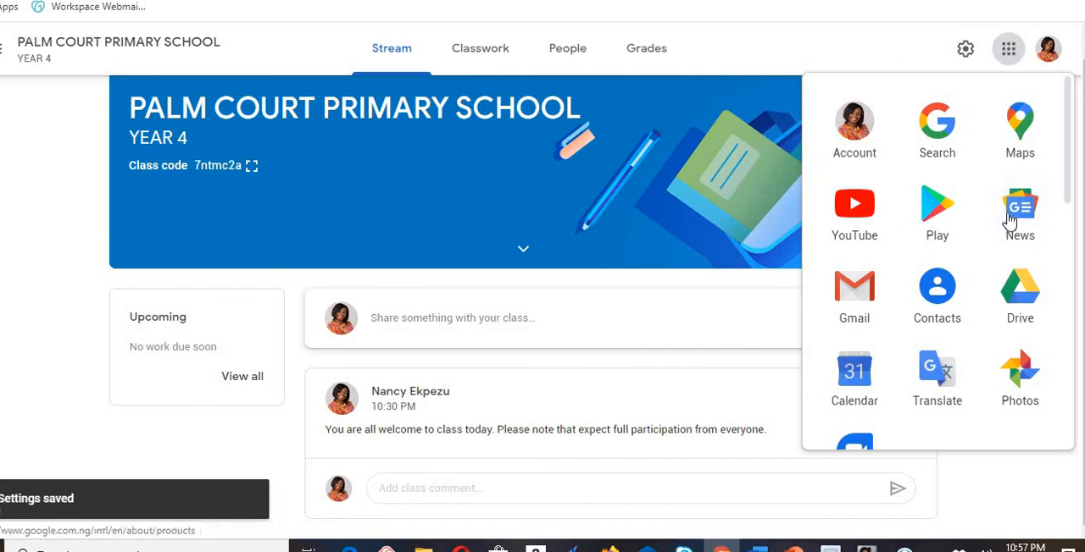
click(965, 51)
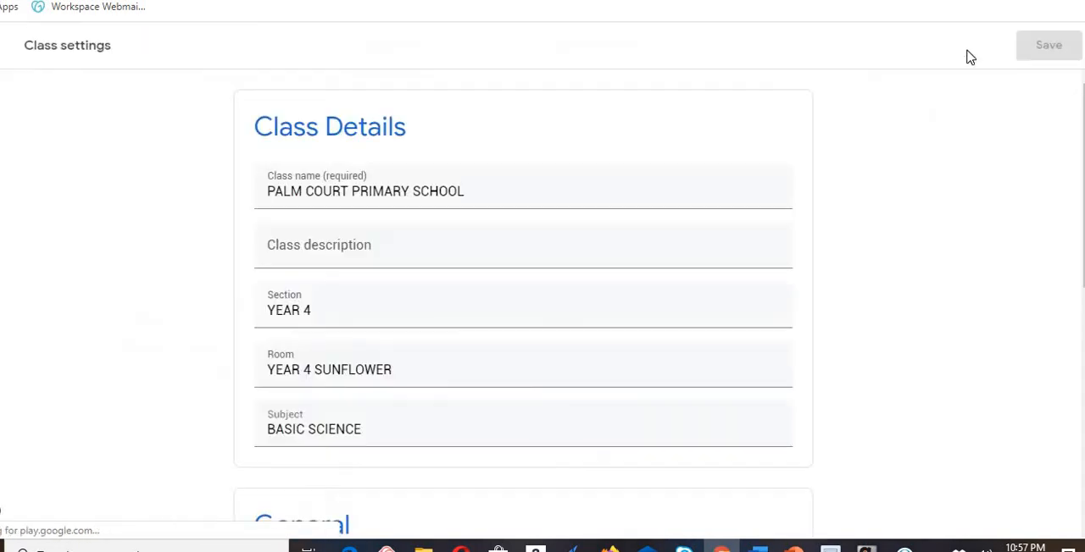
drag(472, 192, 269, 195)
key(BackSpace)
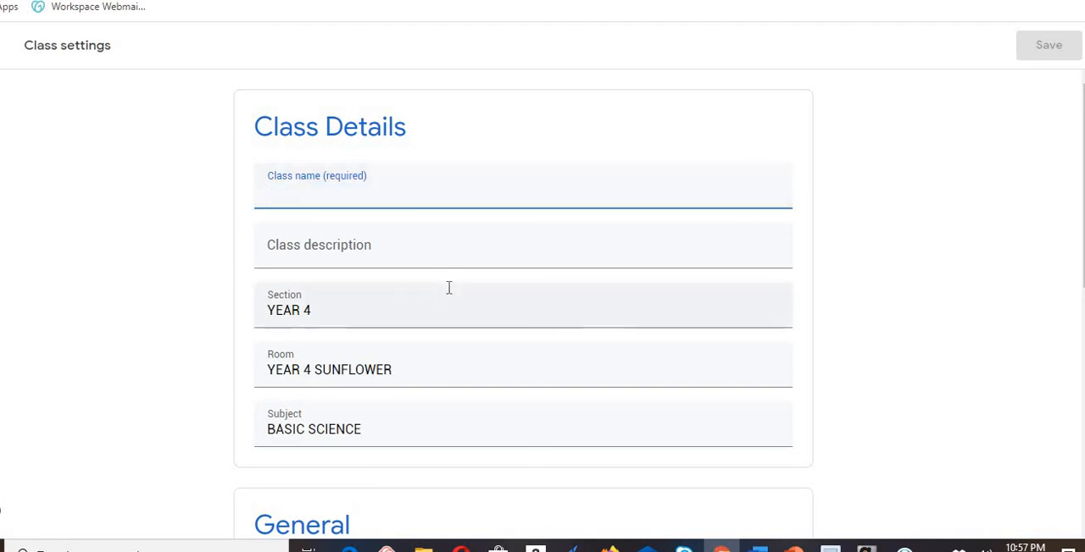
text(YEAR 4 PALM COUR)
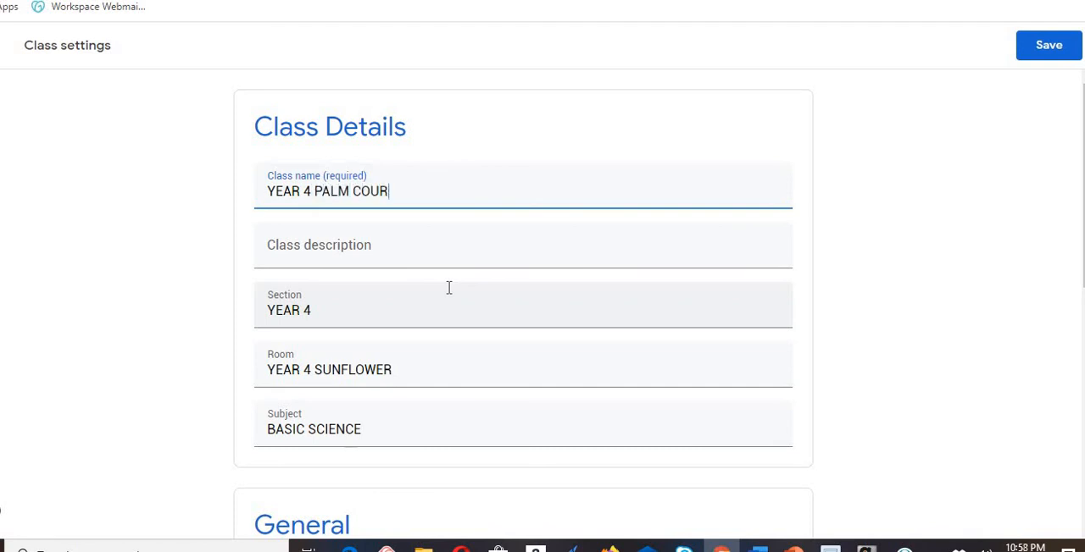
text(ST)
key(BackSpace)
key(BackSpace)
click(1052, 44)
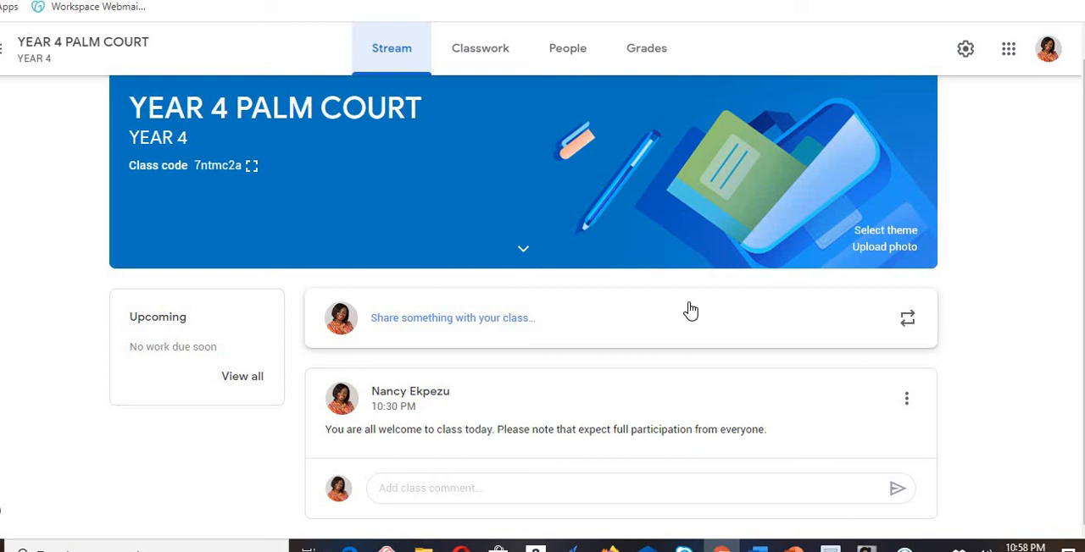
- Create a question in the class's Classwork and enter "Tell us why a bee is a livin thing." as its text
click(485, 58)
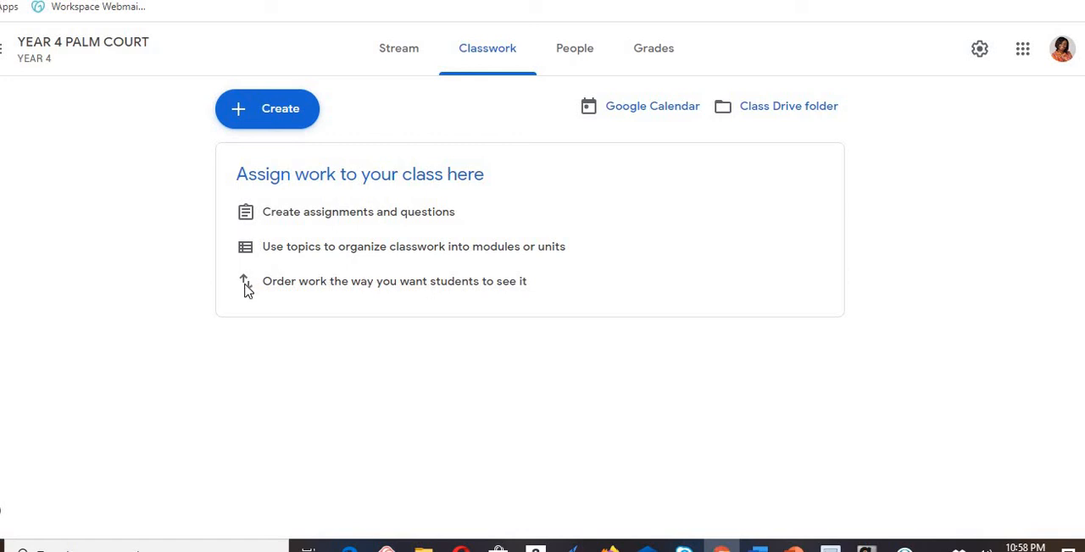
click(289, 111)
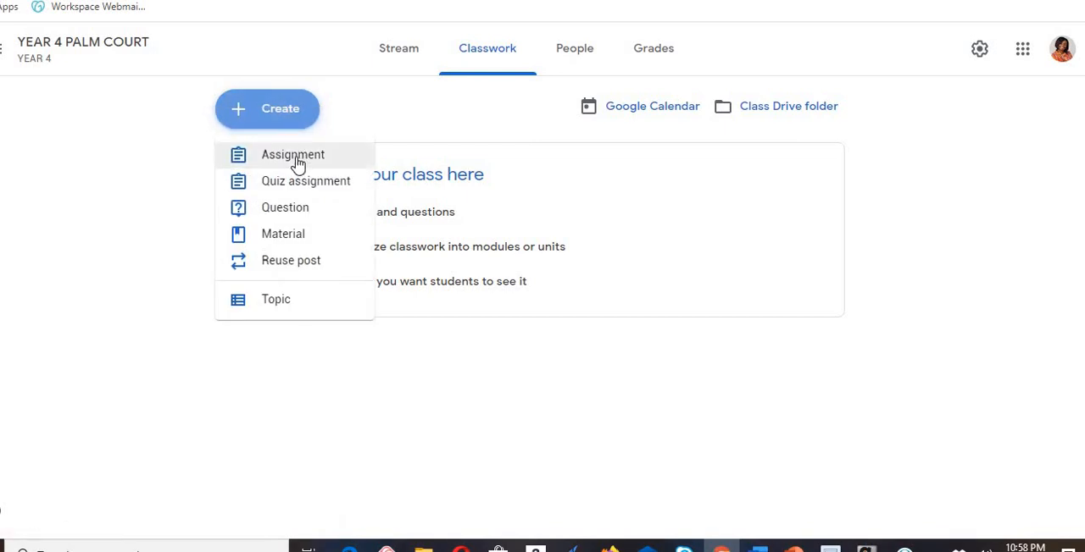
click(298, 209)
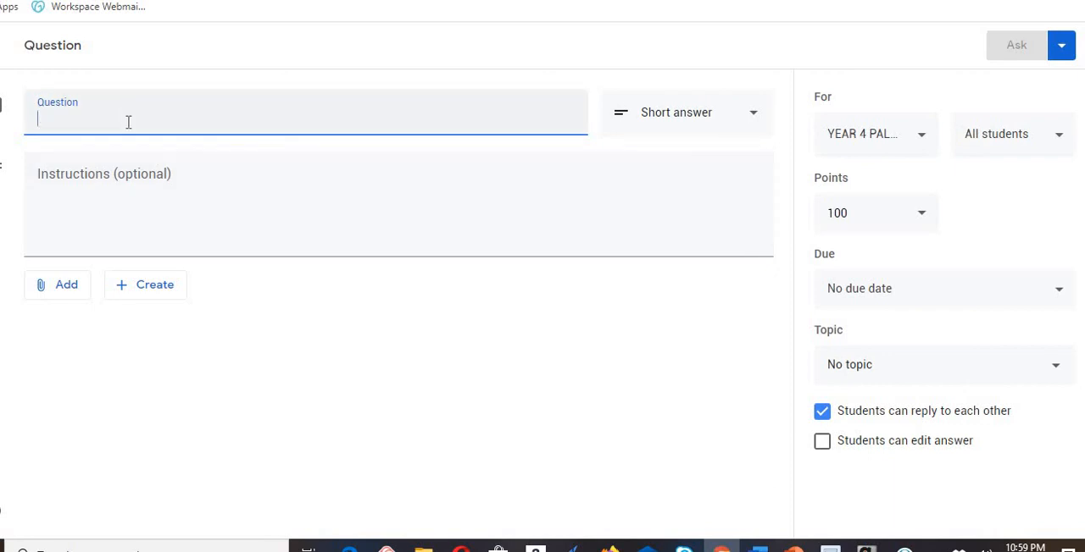
text(Tell us)
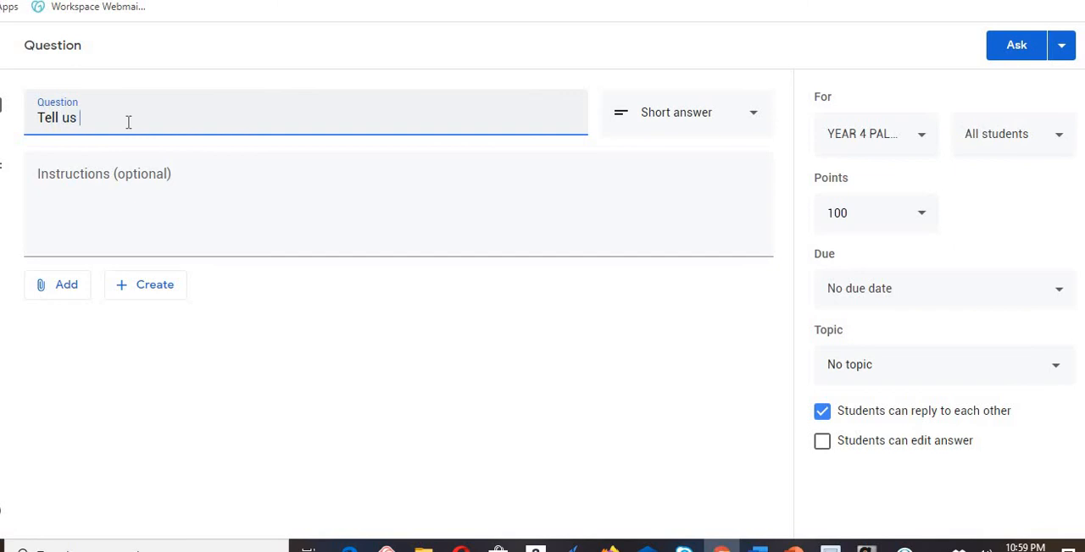
text( why a bee is a livin )
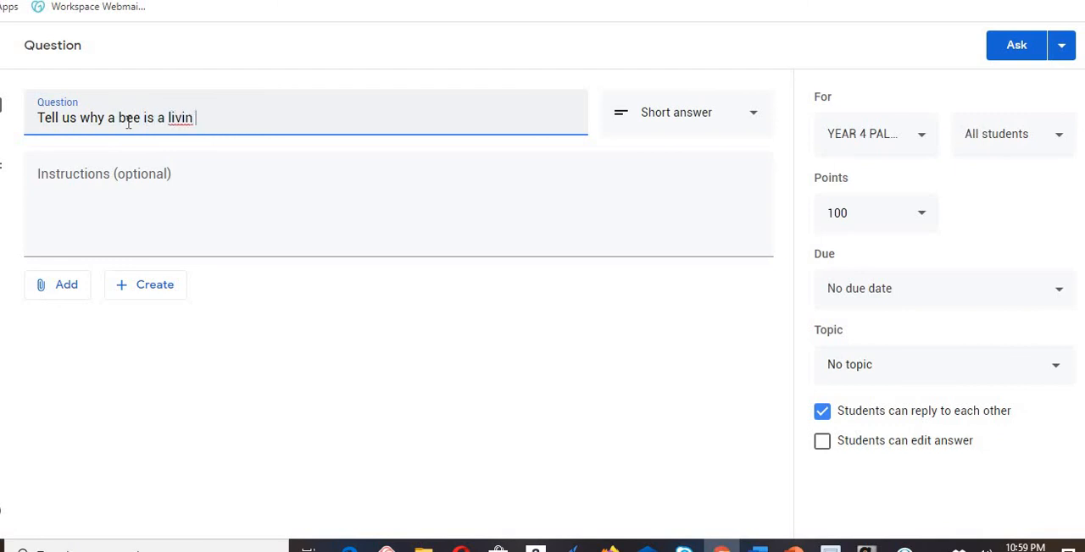
text(thing>)
key(BackSpace)
text(.)
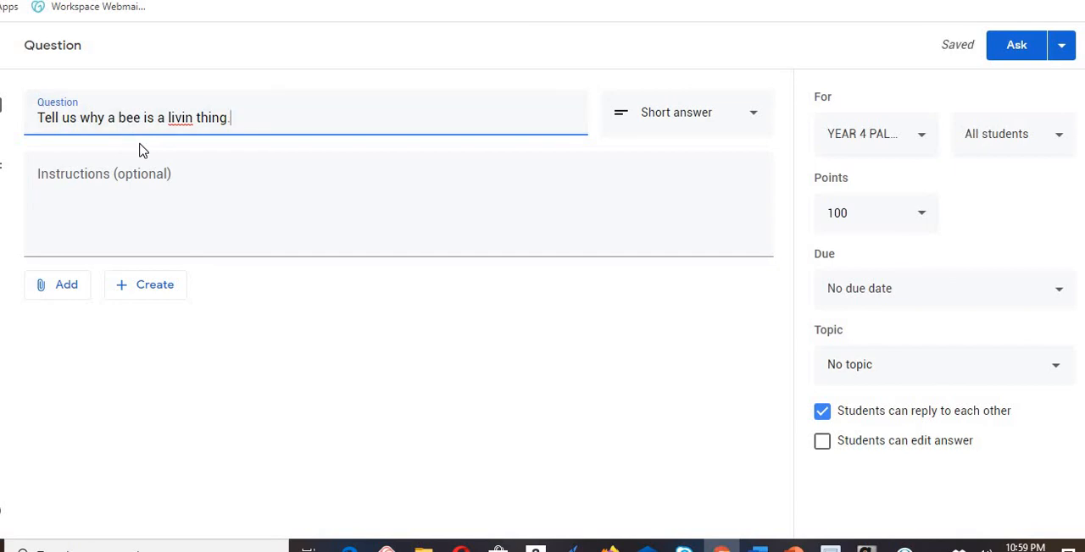
- Correct the misspelled "livin" to "living" in the question text
right_click(186, 122)
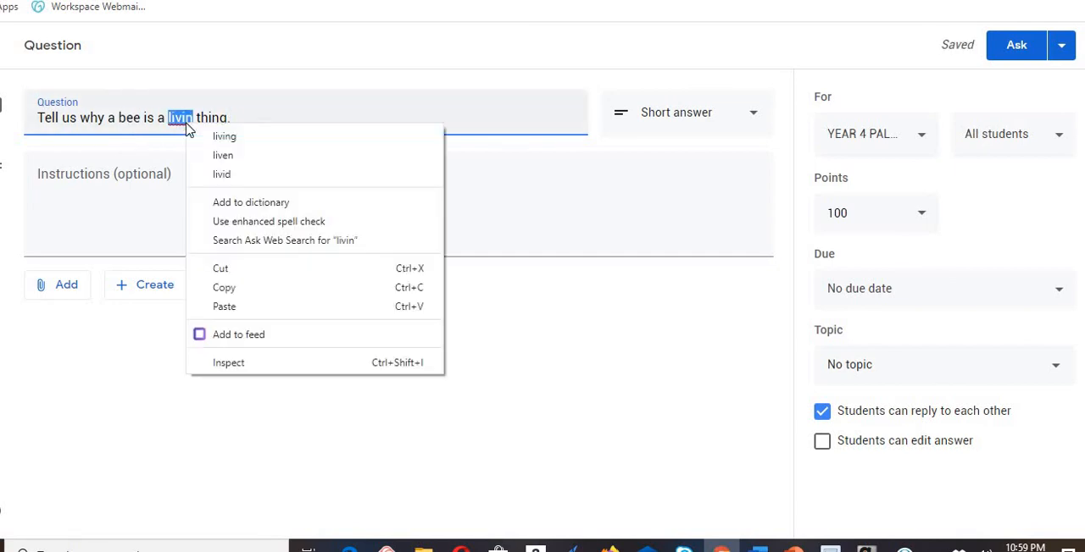
click(225, 139)
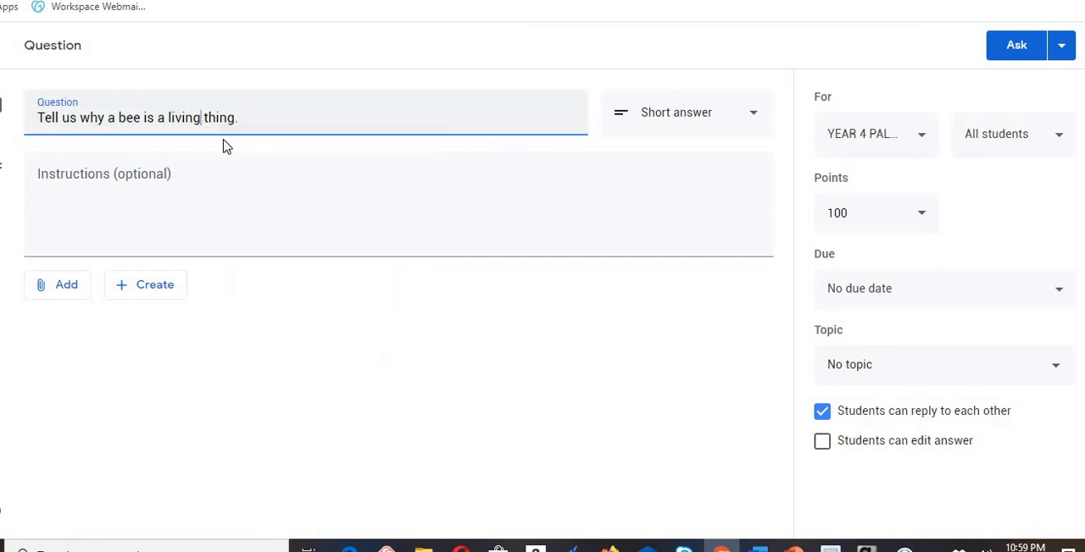
click(104, 201)
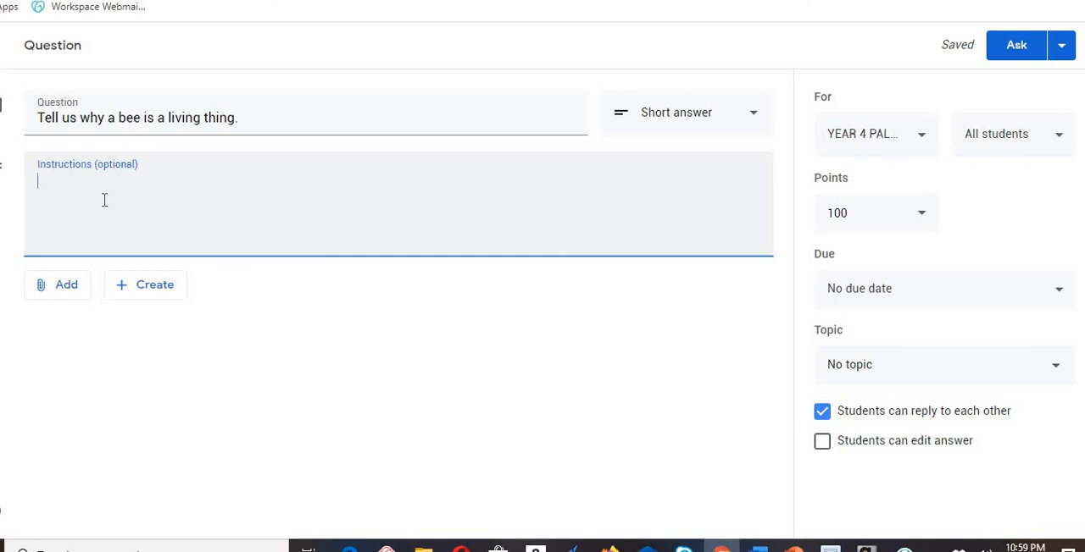
- Examine the question's attachment options, including the link dialog, and its answer types, and close the question as a draft
click(66, 296)
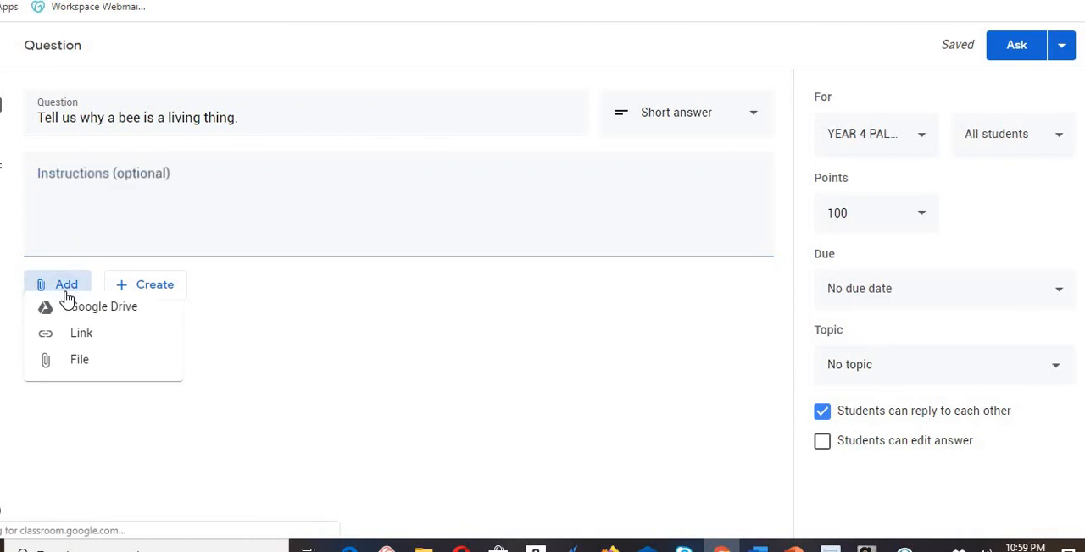
click(97, 349)
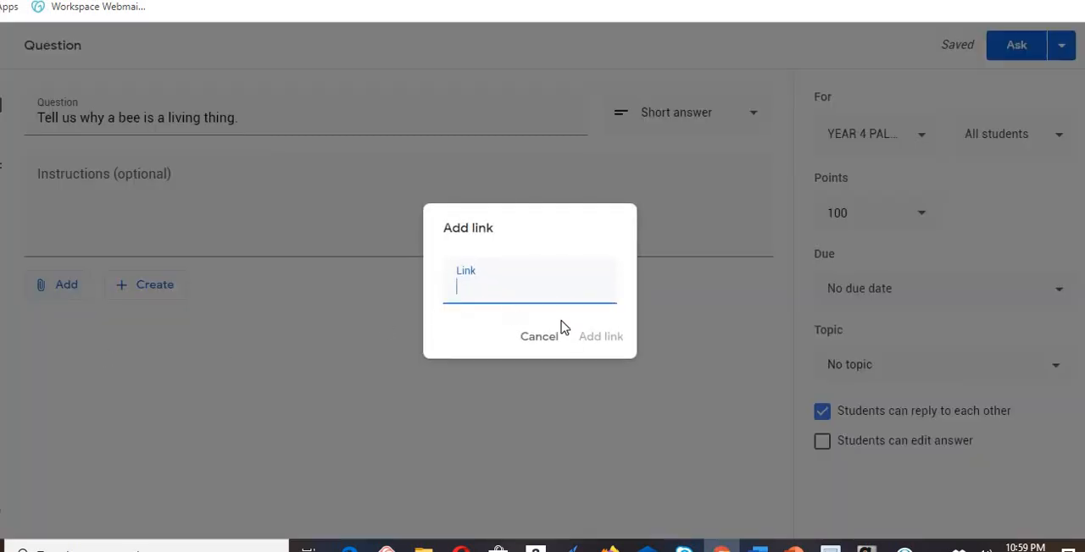
click(326, 400)
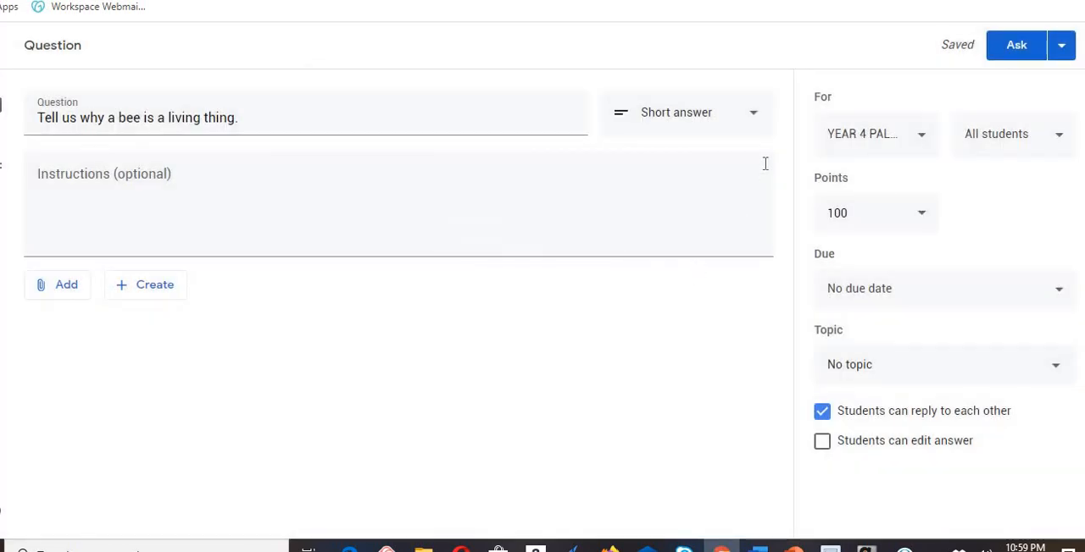
click(757, 119)
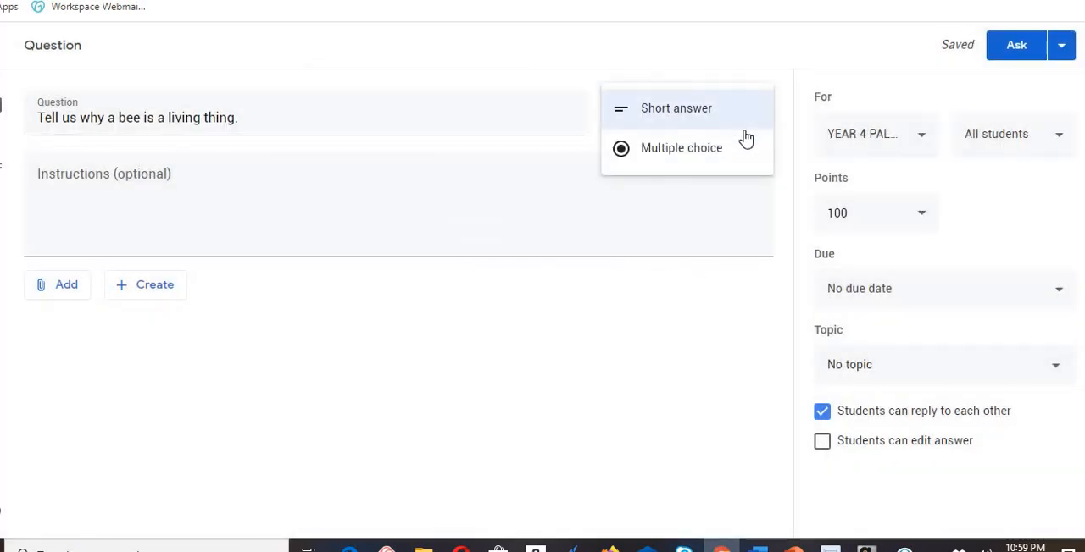
click(521, 365)
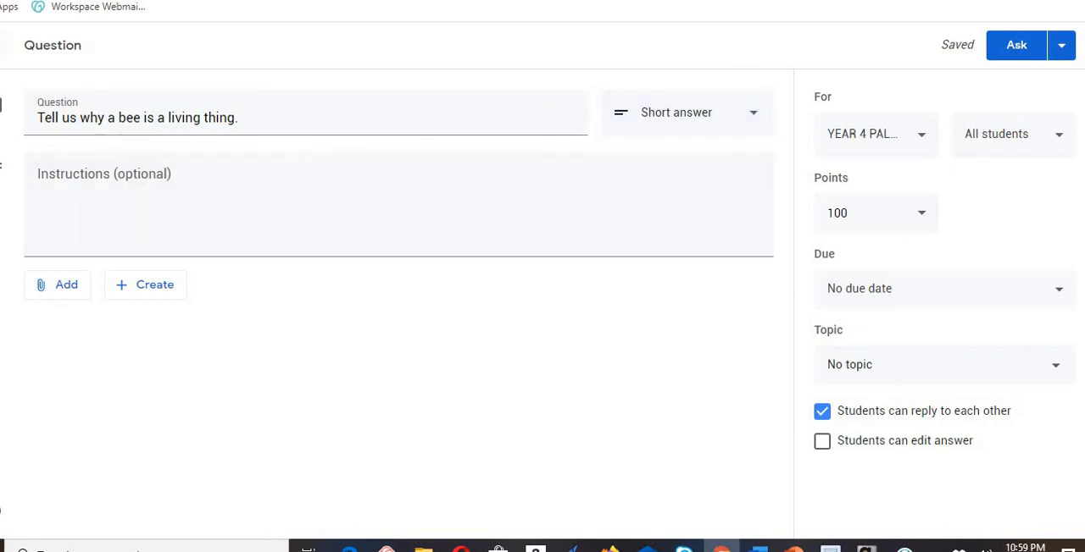
click(0, 45)
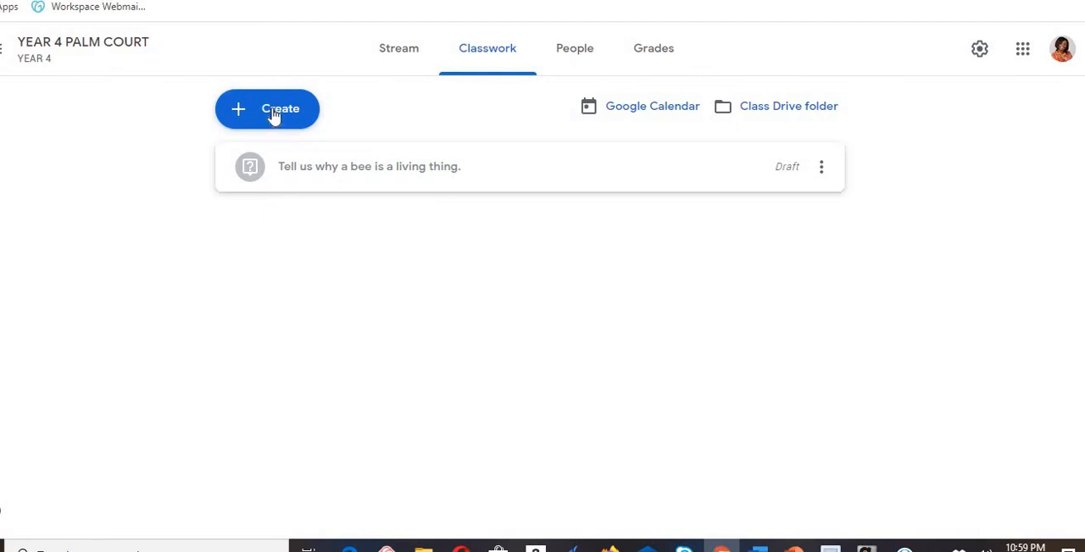
- Create a material in the class's Classwork with the title "Video on Living things"
click(273, 116)
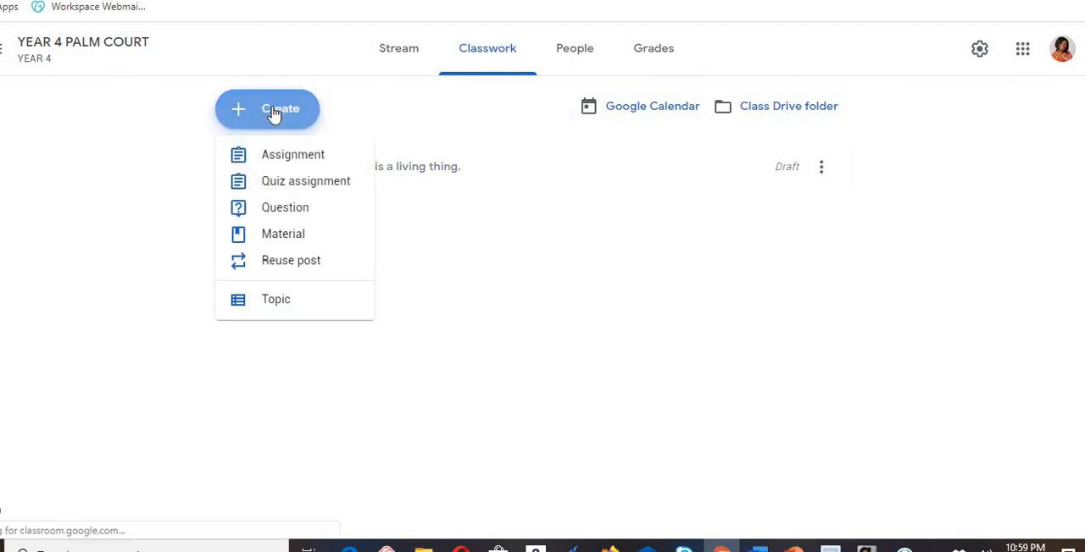
click(286, 238)
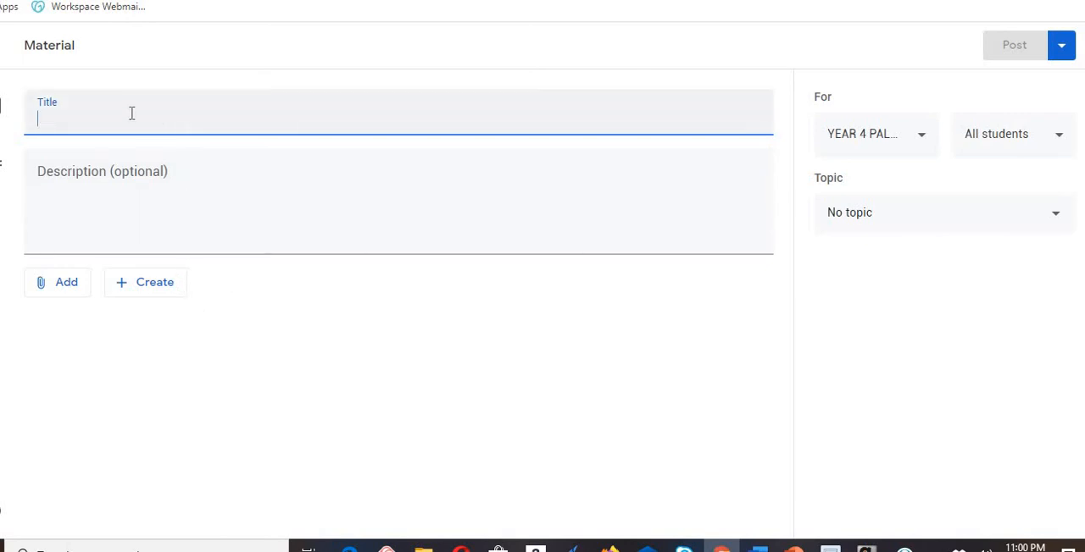
text(Video)
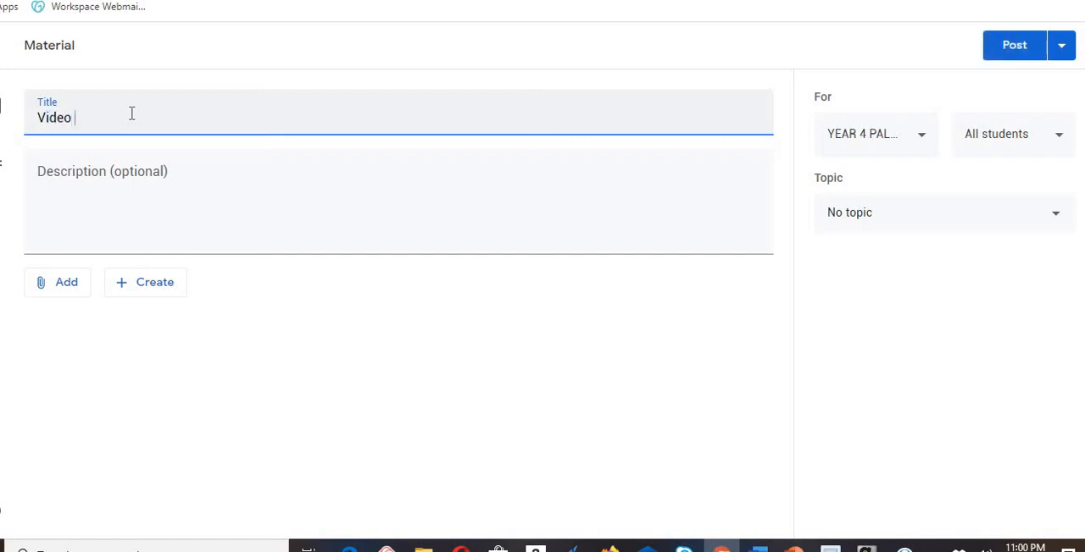
text( on Living things)
- Enter "This video tells us what living things are" as the material's description, correcting any misspelling
click(77, 212)
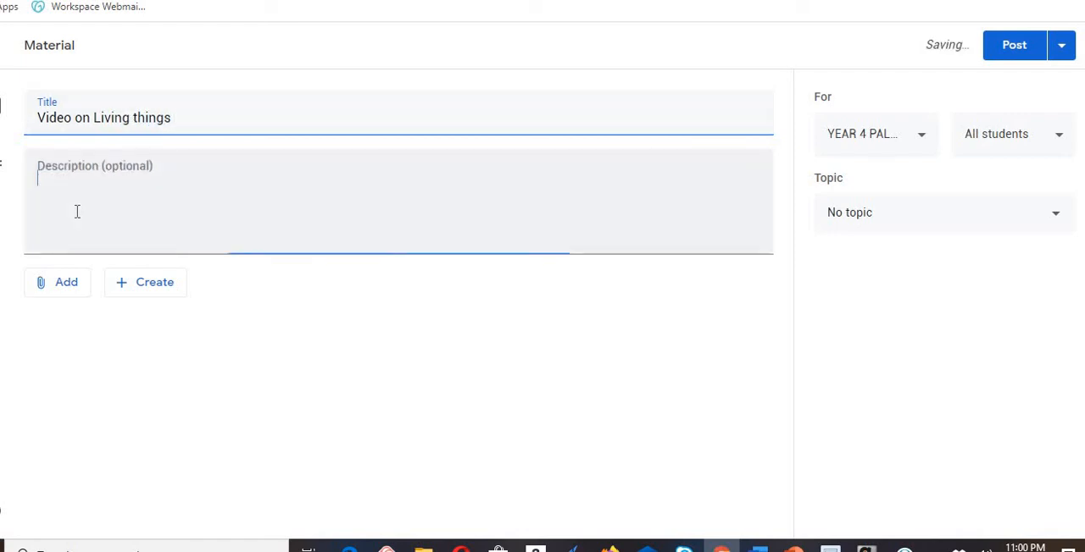
text(Y)
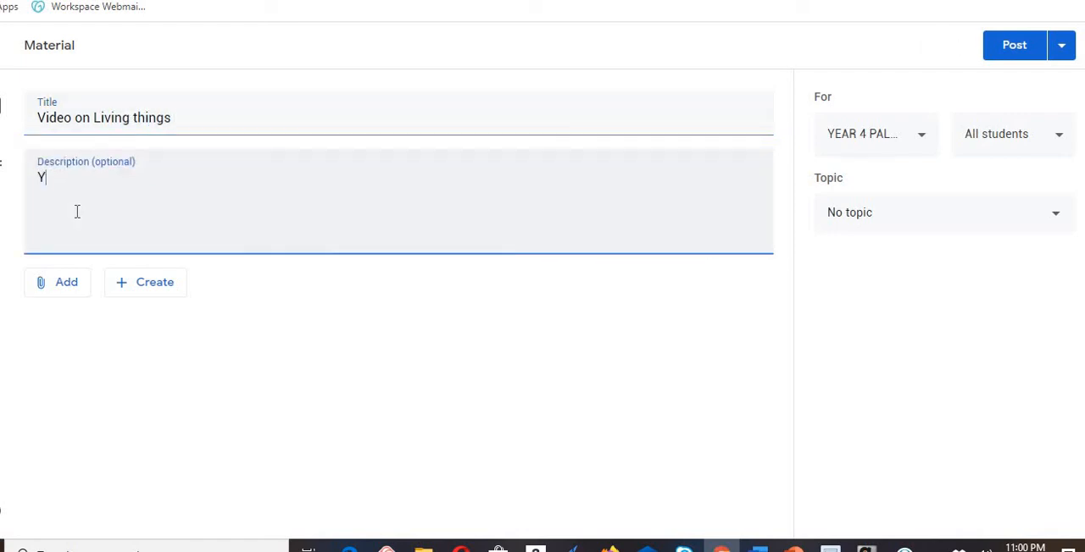
text(his video)
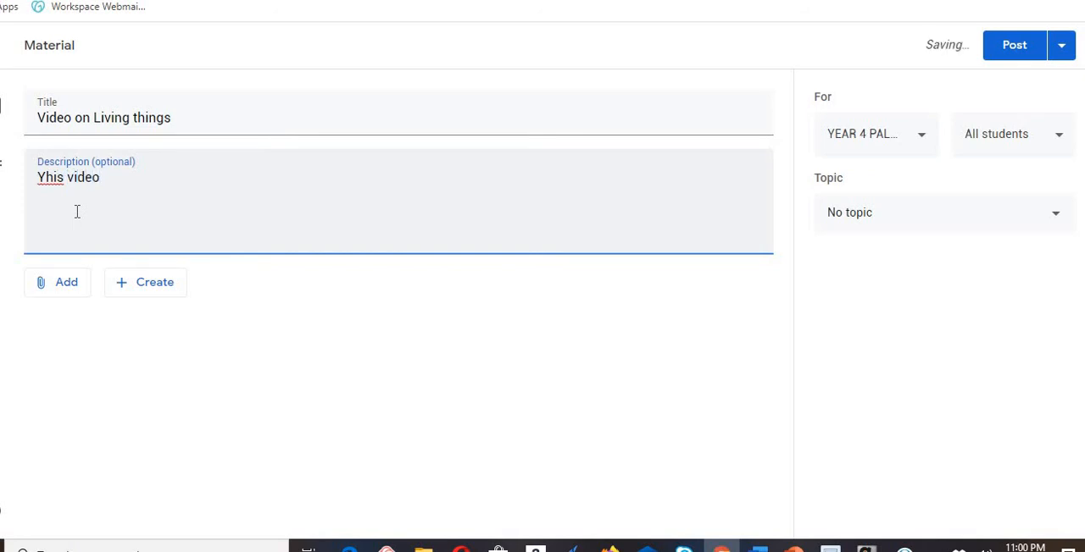
text( tells u)
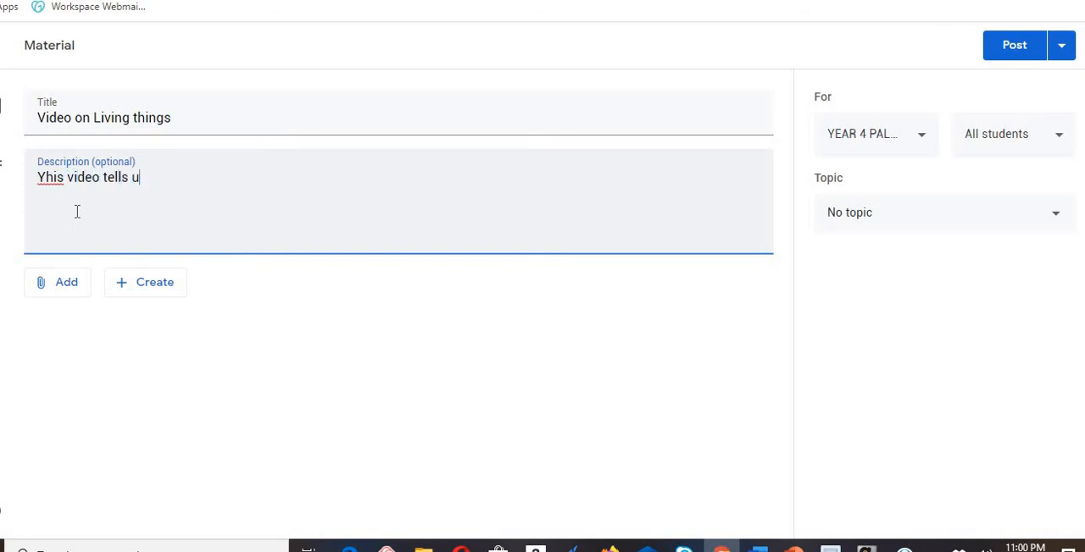
text(s what living things are)
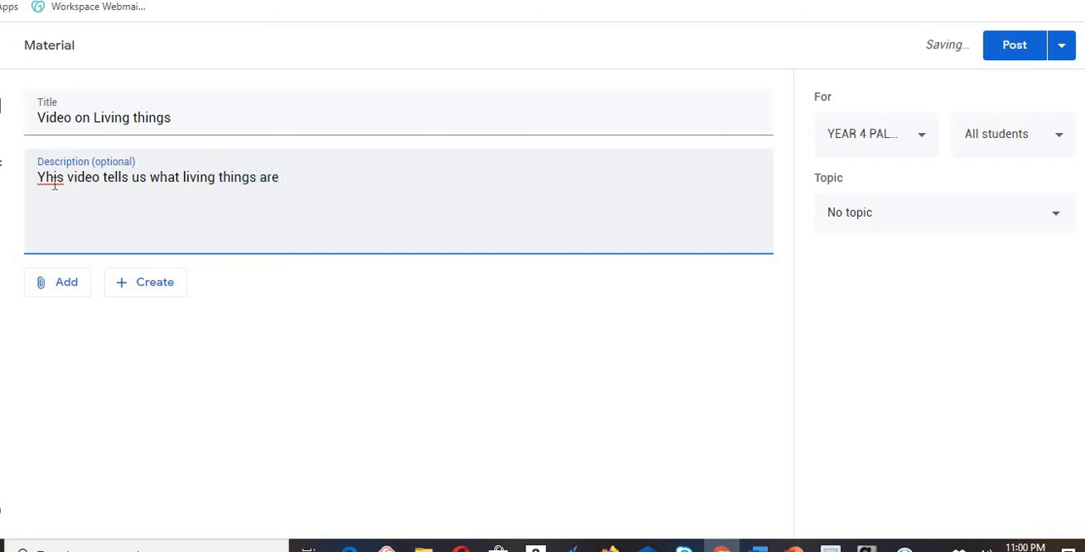
right_click(54, 188)
click(88, 216)
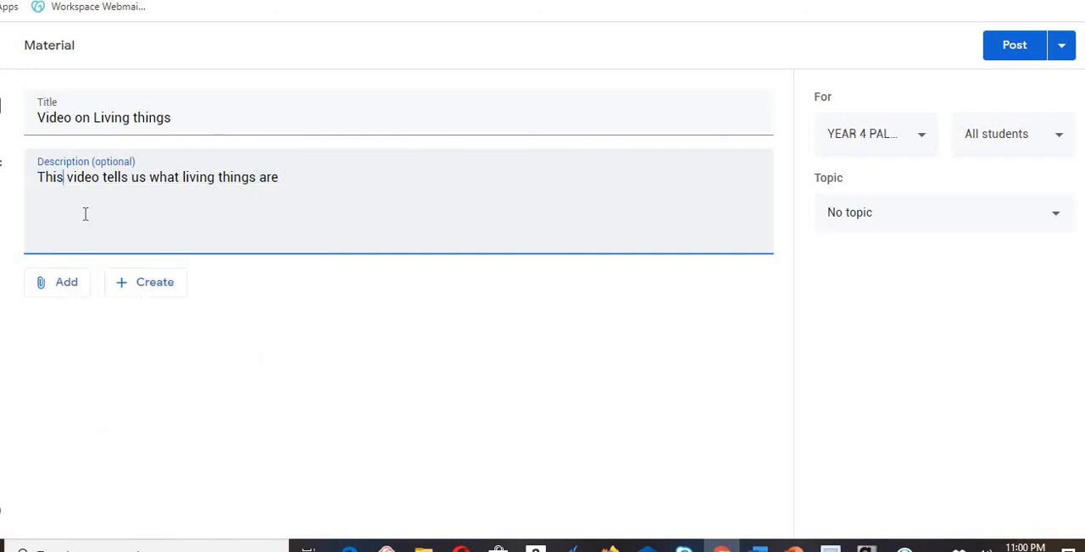
- Search YouTube for "living things" and attach the "Living Things | Science Song for Kids" video to the material
click(71, 291)
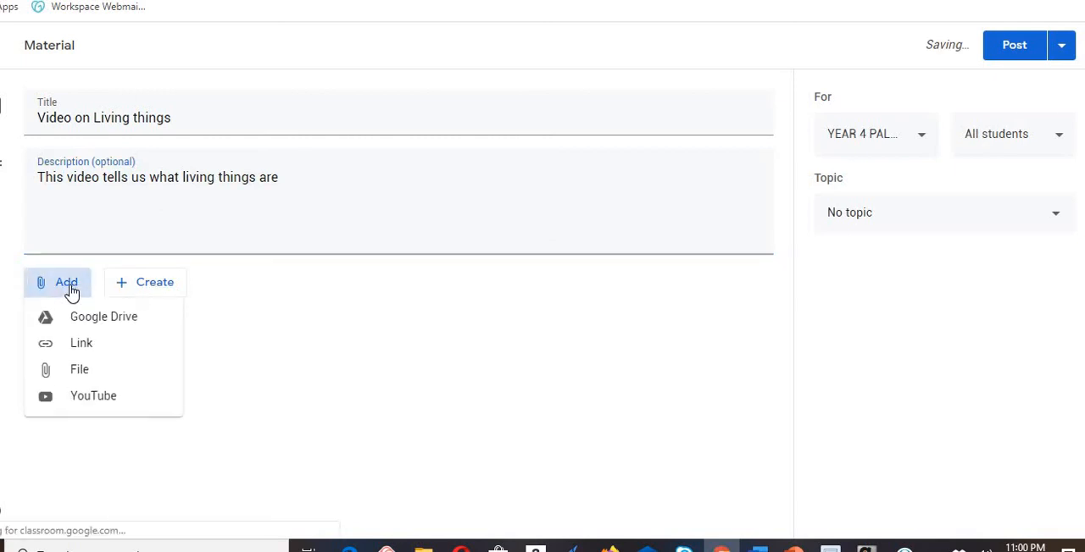
click(83, 395)
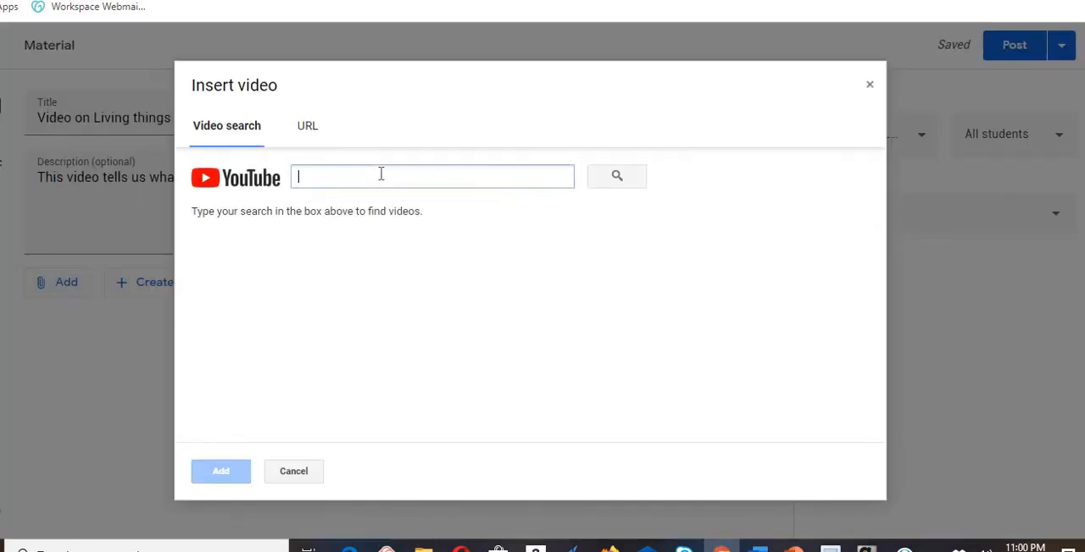
text(living things)
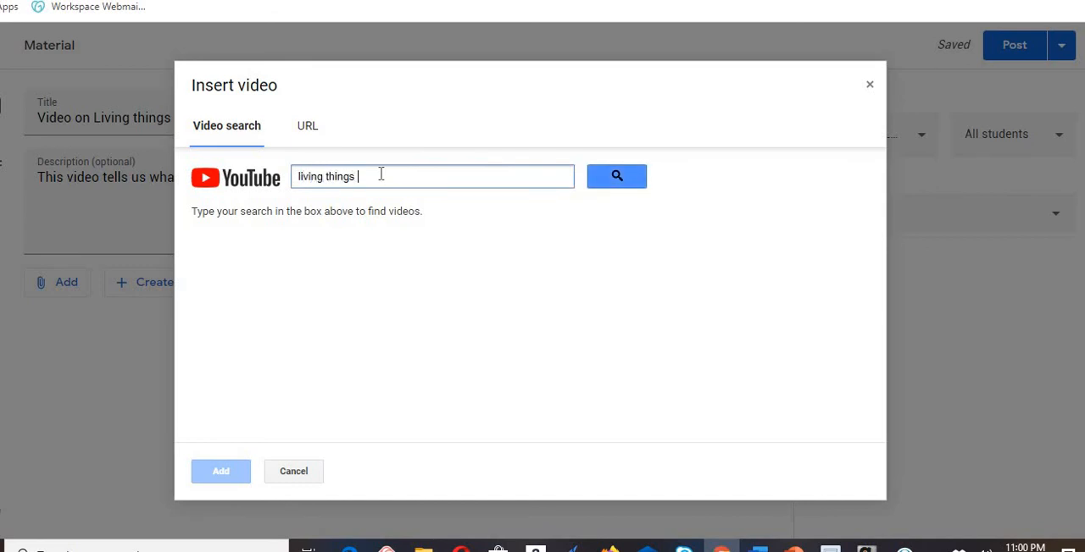
key(Return)
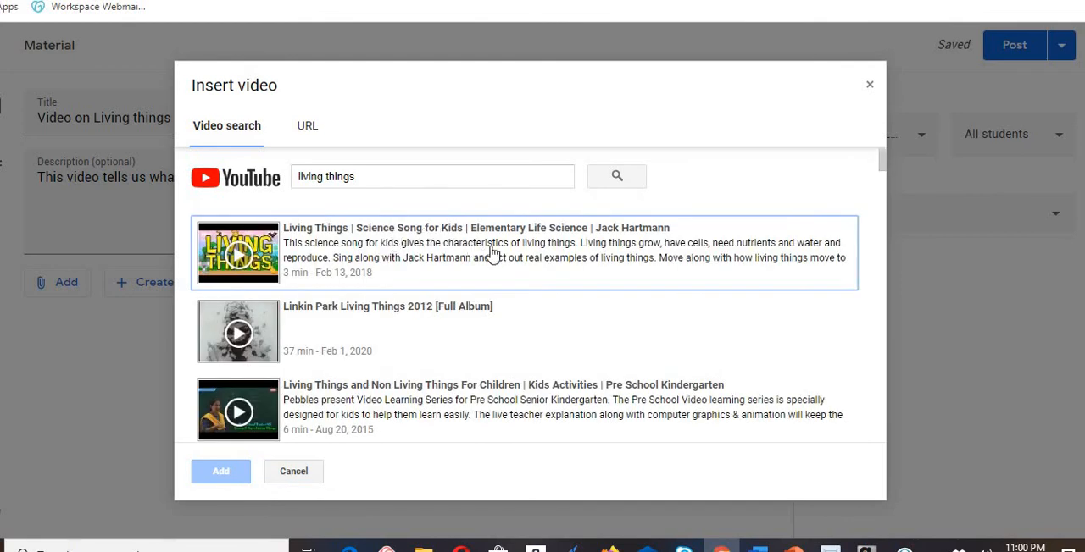
click(242, 256)
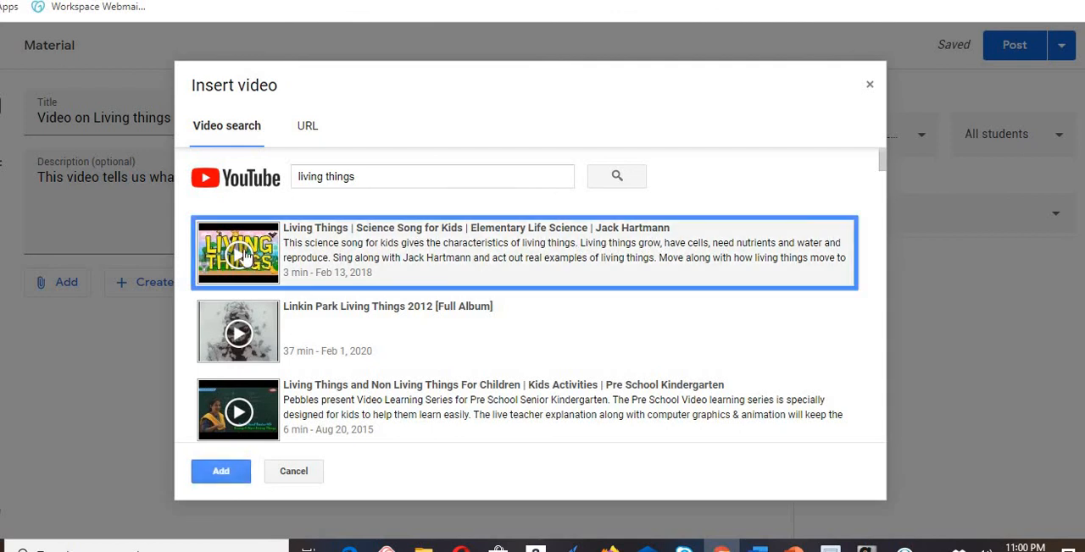
click(221, 474)
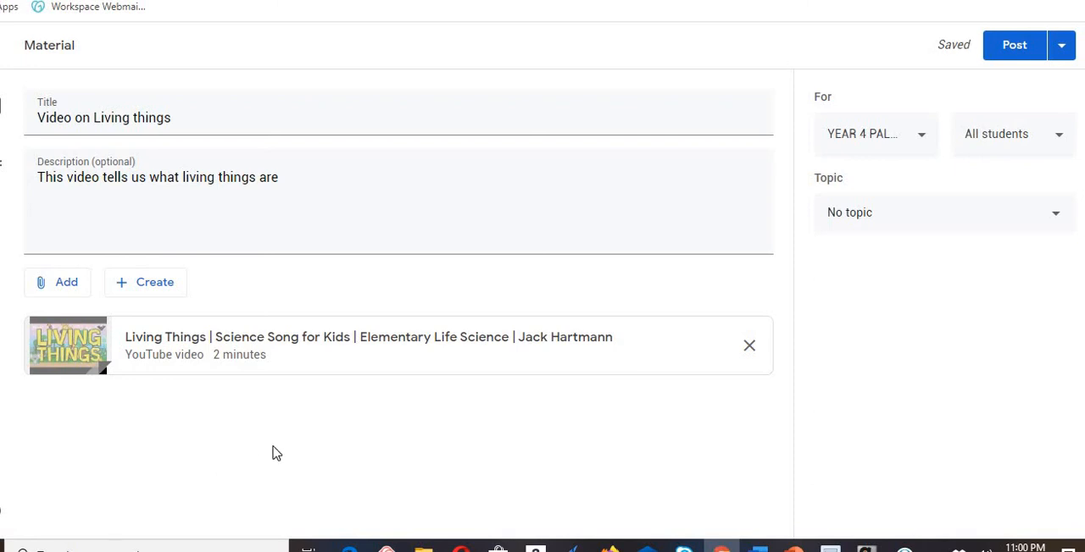
- Post the "Video on Living things" material to all students in the class
click(73, 288)
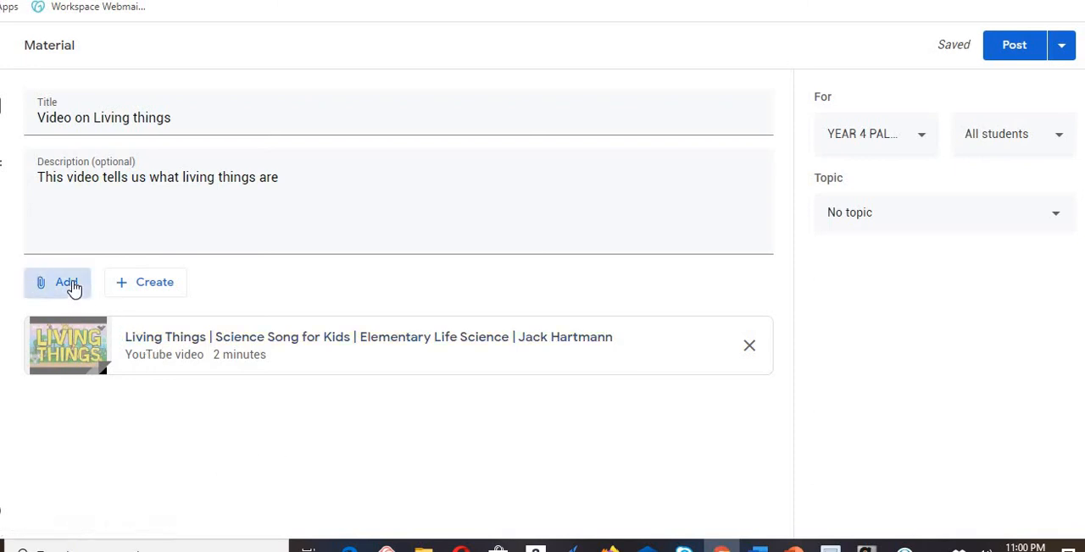
click(386, 416)
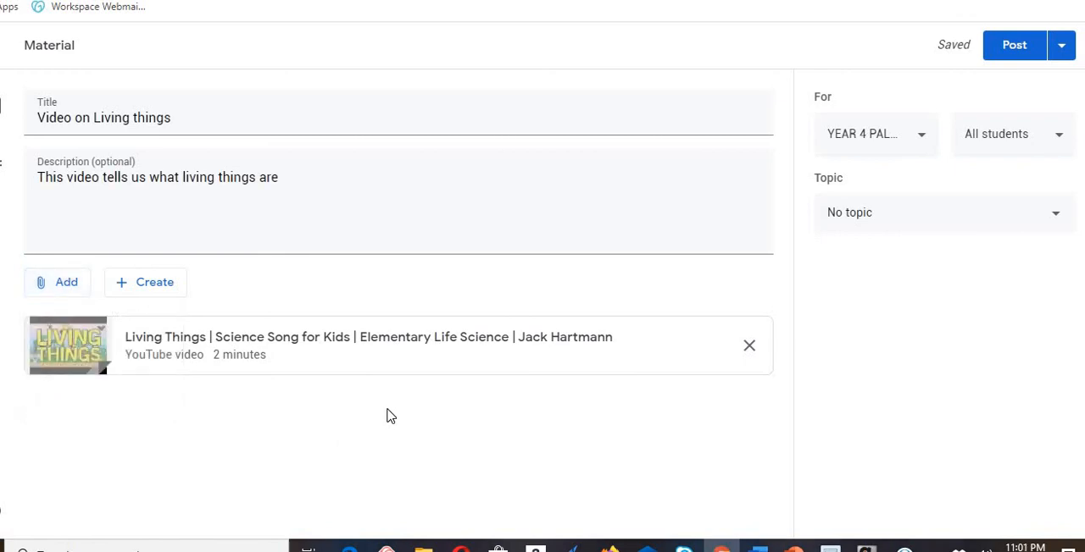
click(1015, 47)
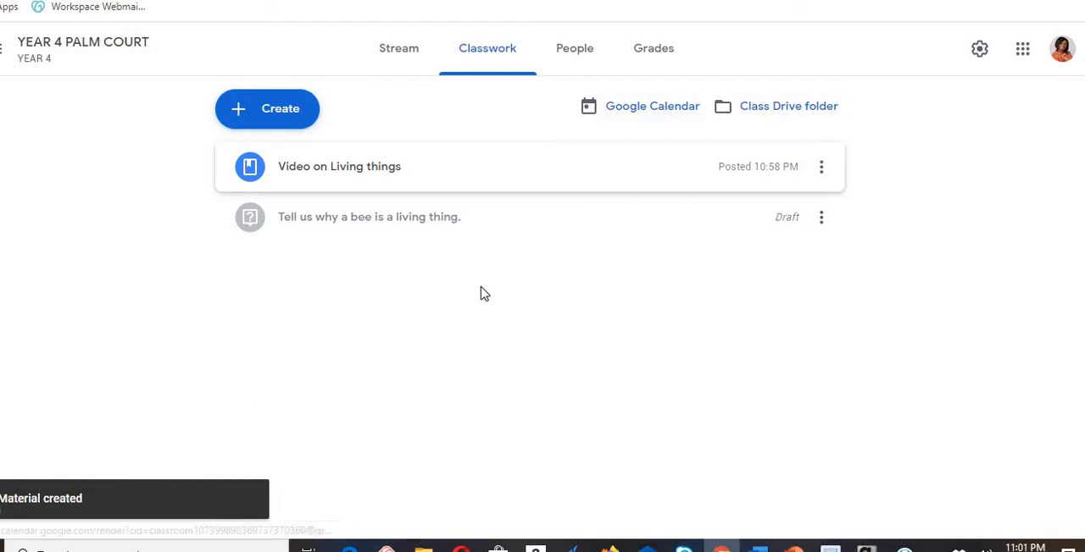
- View the class's Google Calendar and its People and Grades pages, and return to Classwork
click(632, 114)
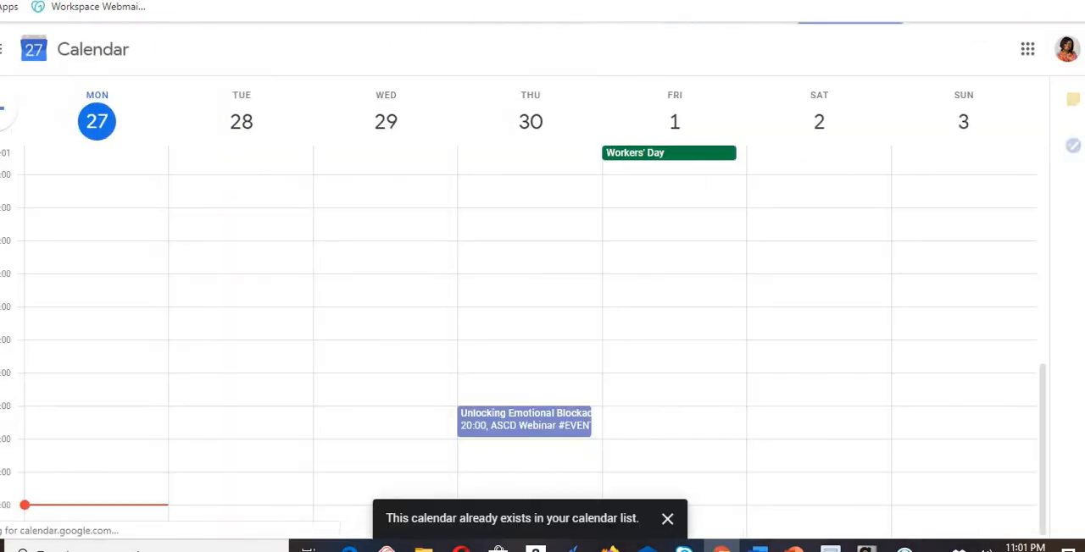
key(ctrl+w)
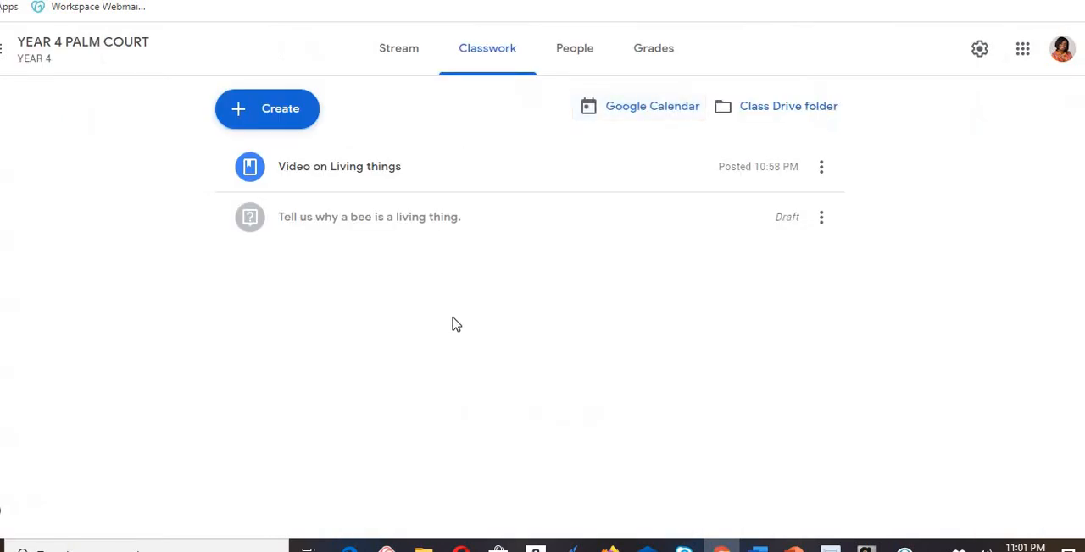
click(573, 57)
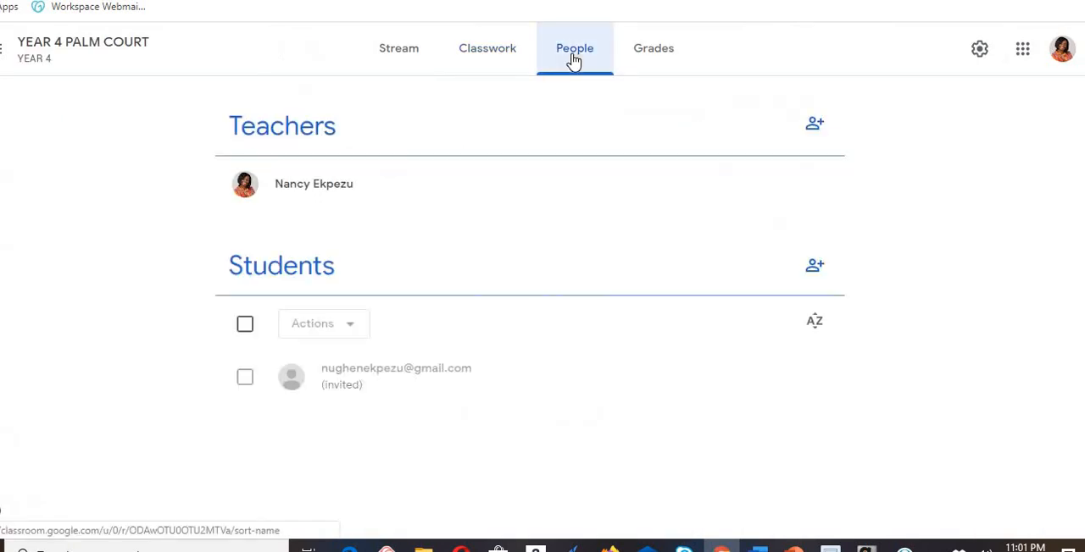
click(659, 51)
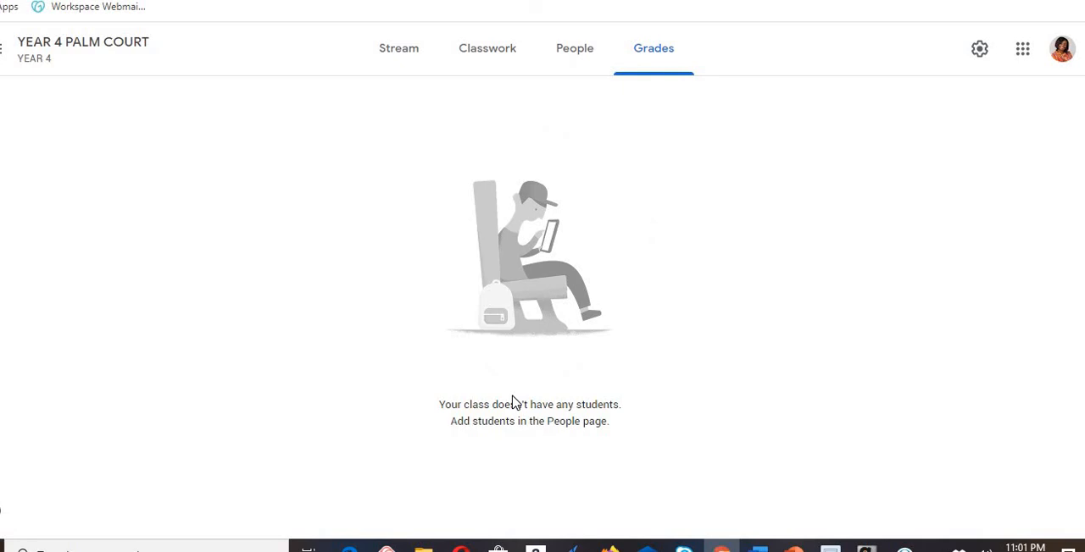
click(491, 53)
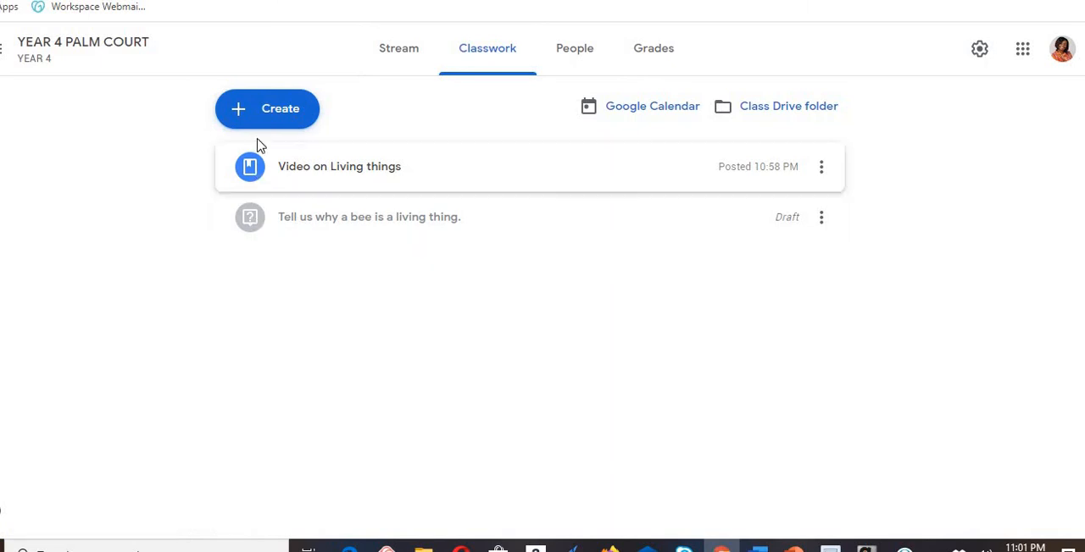
click(261, 121)
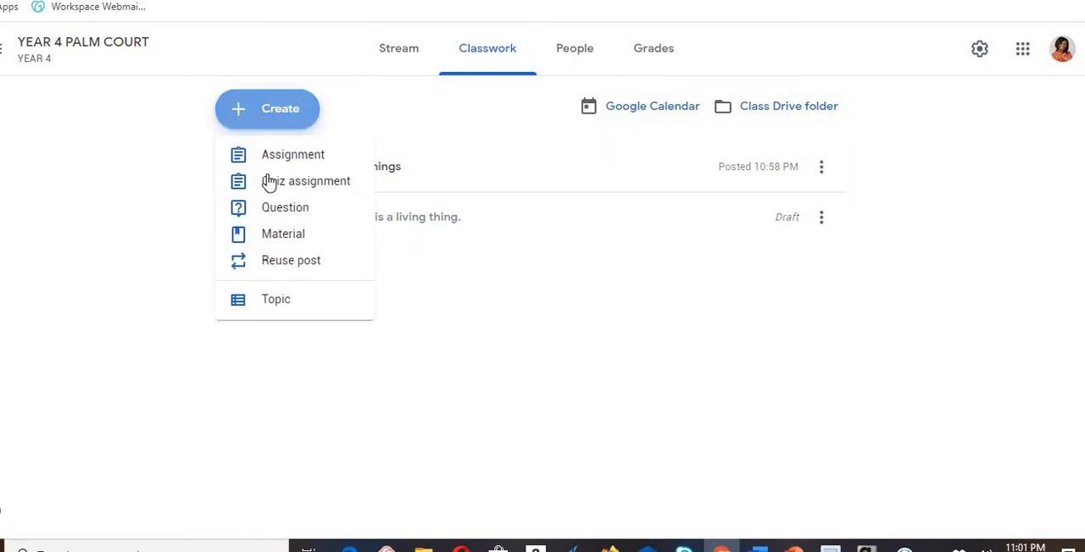
click(278, 242)
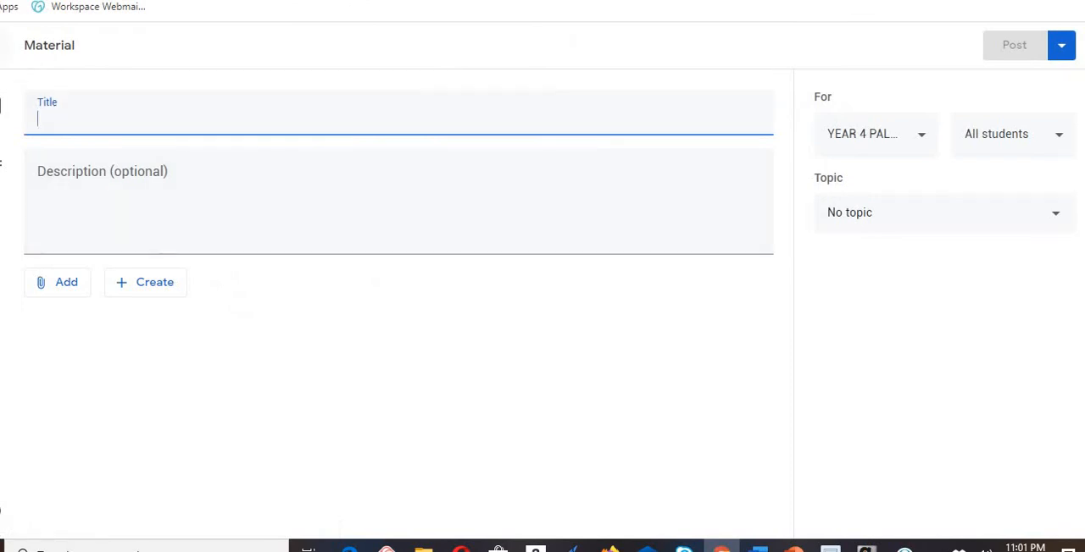
click(1, 45)
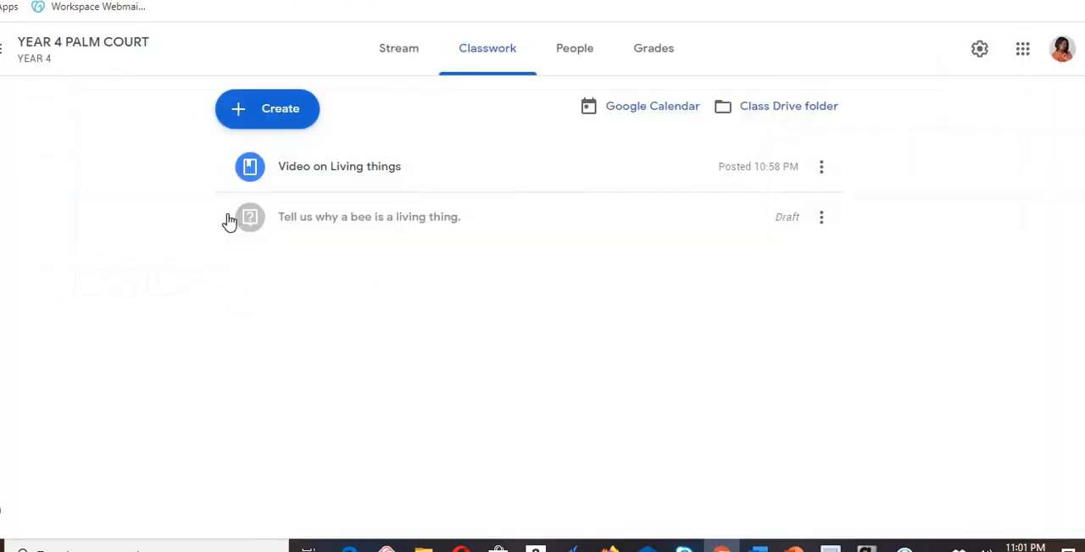
- Open the class selection for reusing an existing post, and close it without choosing a class
click(264, 116)
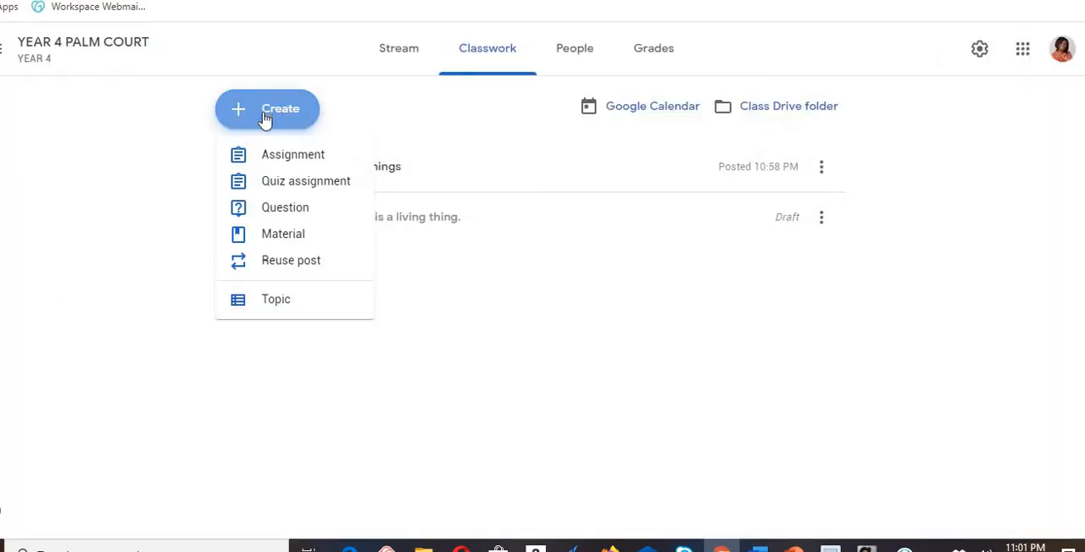
click(292, 262)
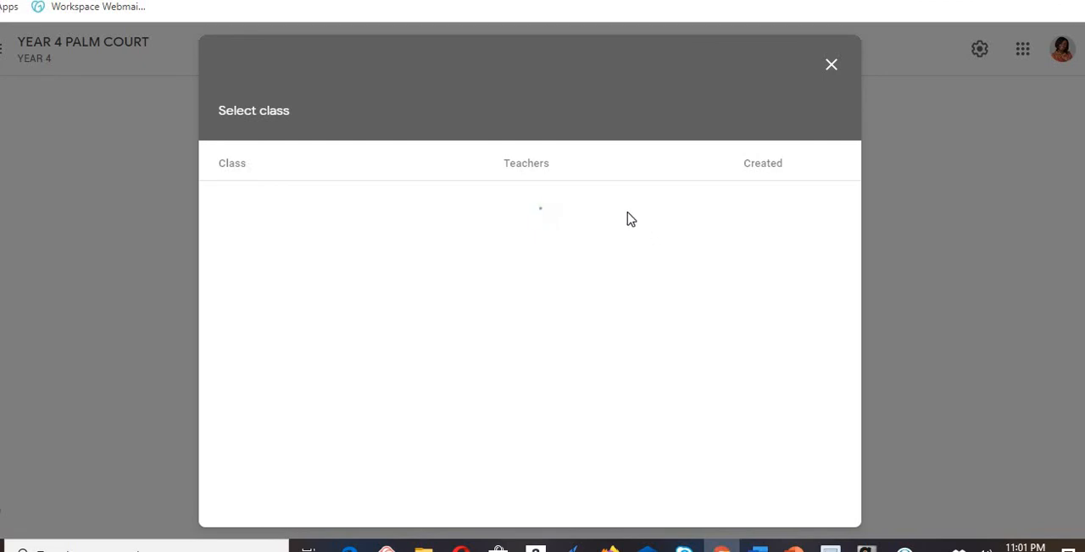
click(831, 66)
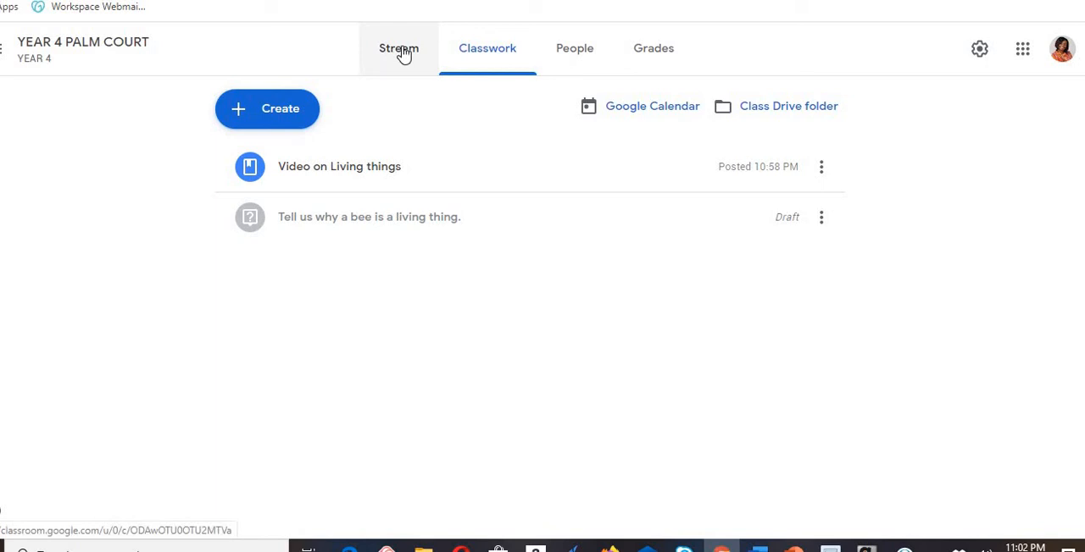
- Browse the list of other Google apps available from Classroom, and close the list
click(1059, 56)
click(1022, 54)
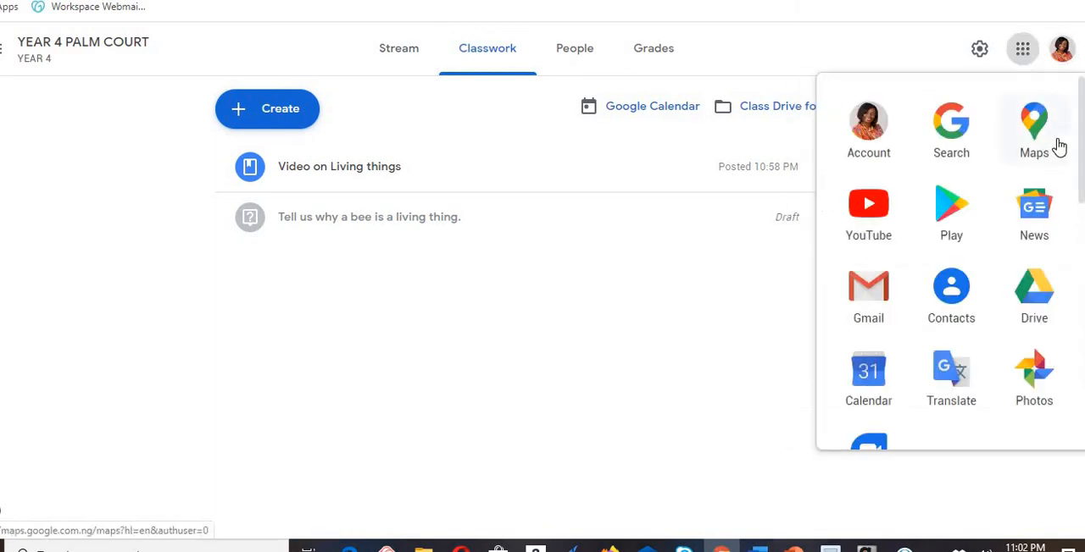
scroll(1074, 279, down, 5)
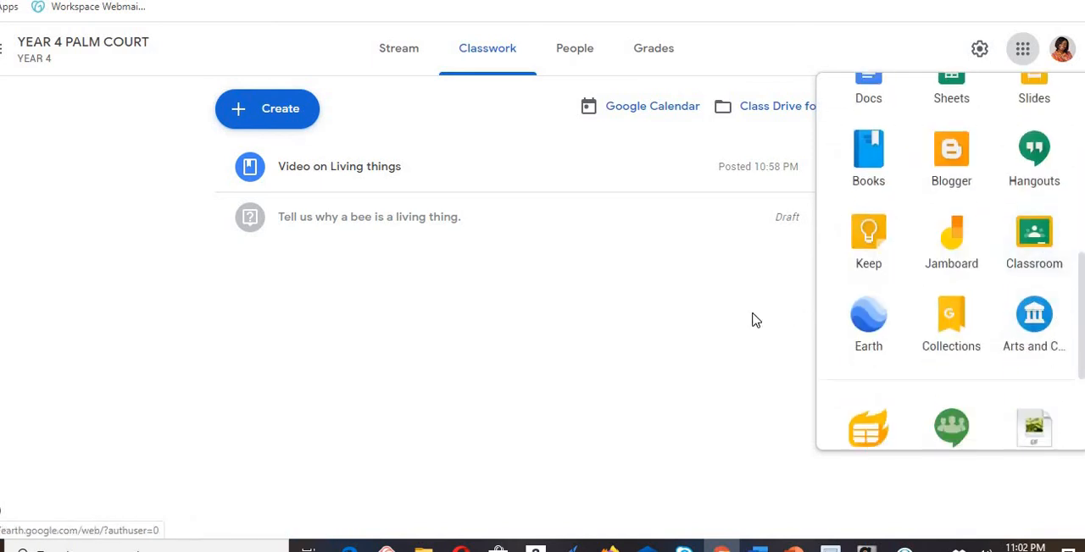
click(714, 318)
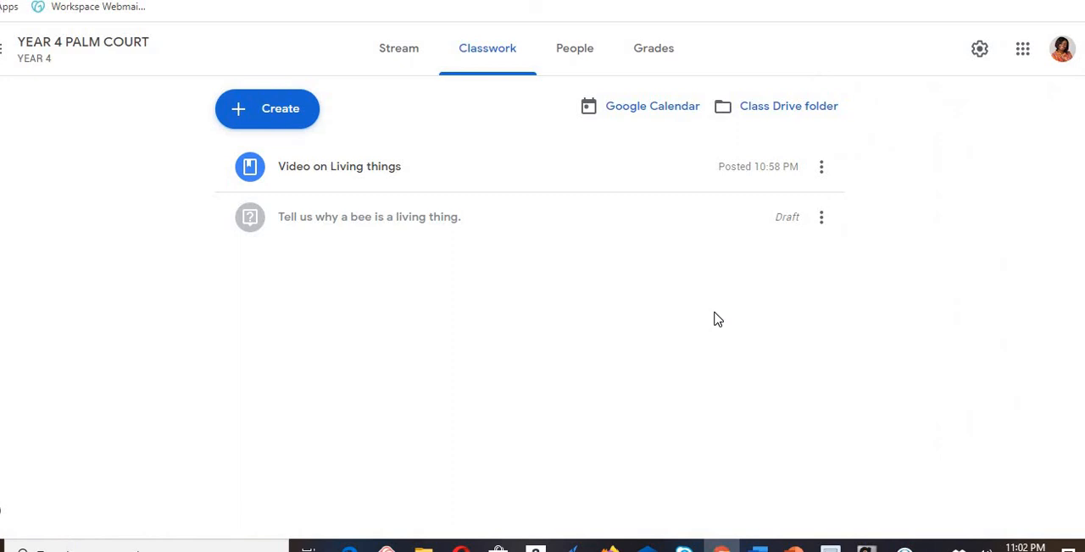
- Review the class's teachers and students, its Classwork page, and the posts in its Stream
click(581, 61)
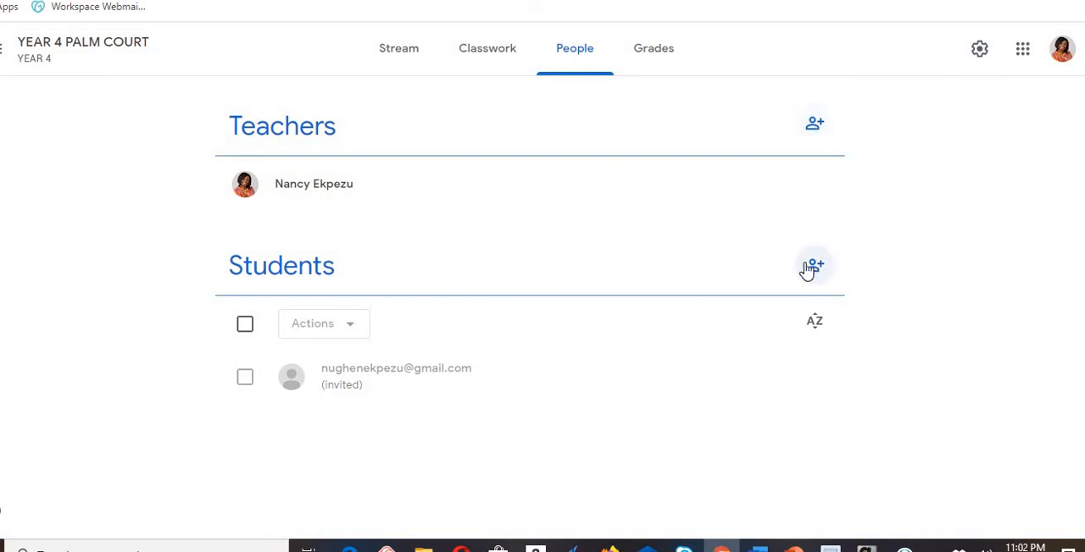
click(478, 59)
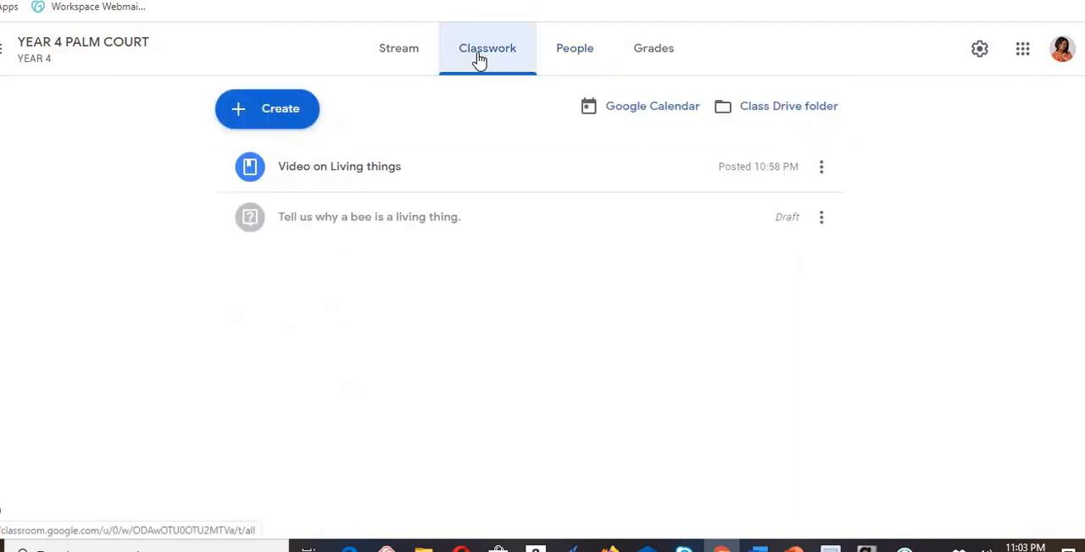
click(480, 44)
click(404, 61)
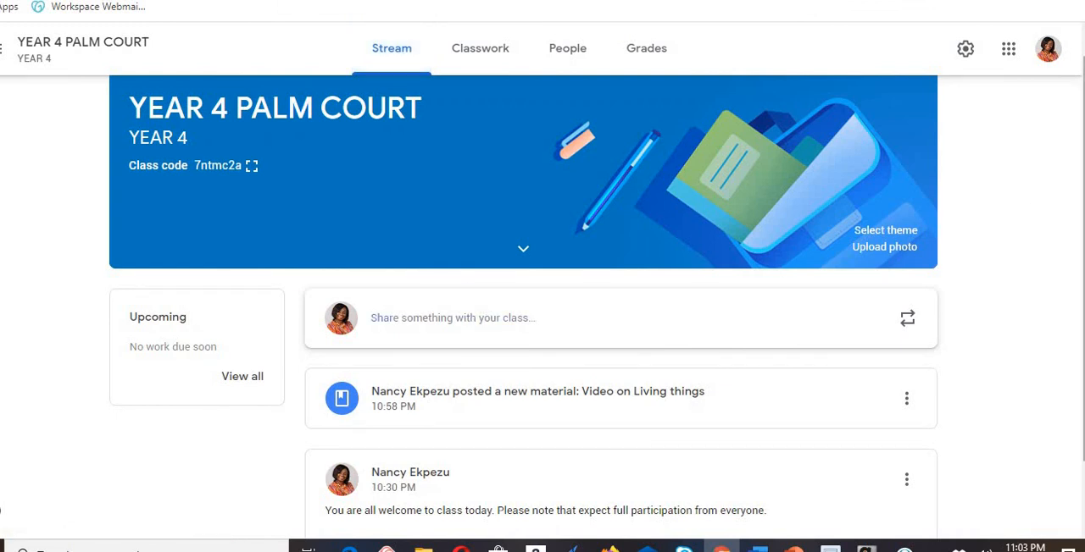
scroll(543, 305, down, 1)
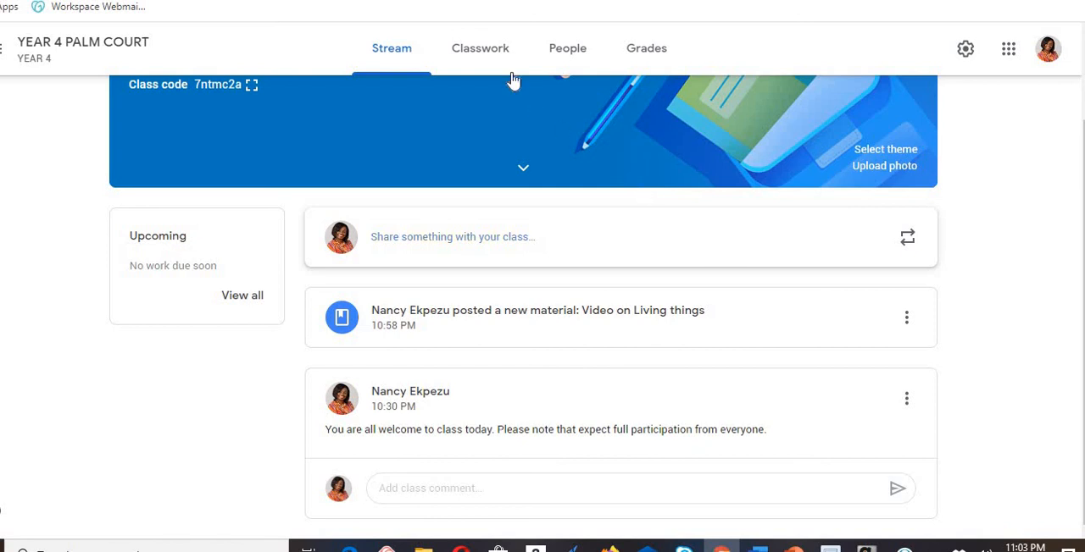
- Look through the Classwork, People and Grades pages of the class, and return to Classwork
click(491, 48)
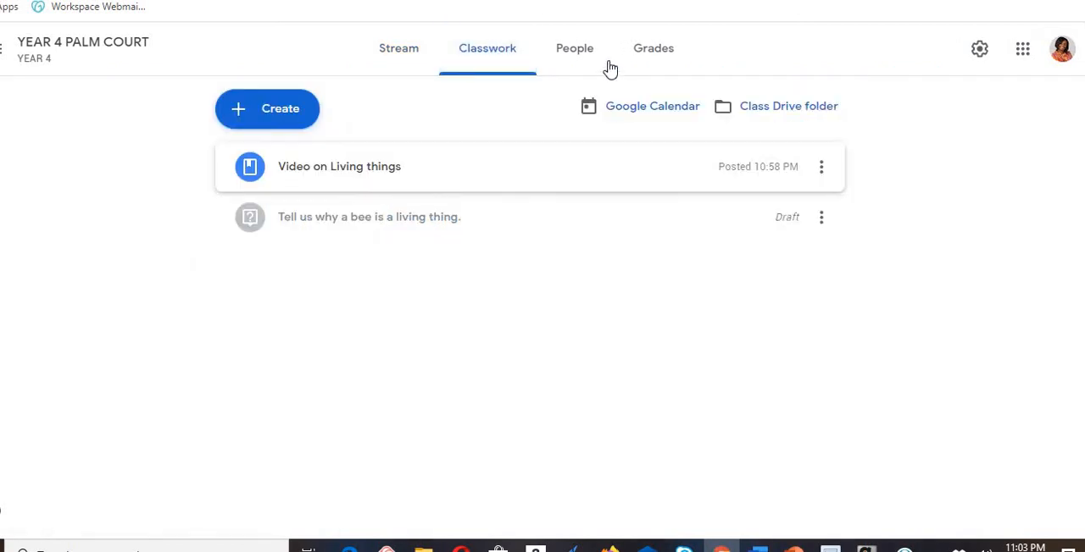
click(575, 52)
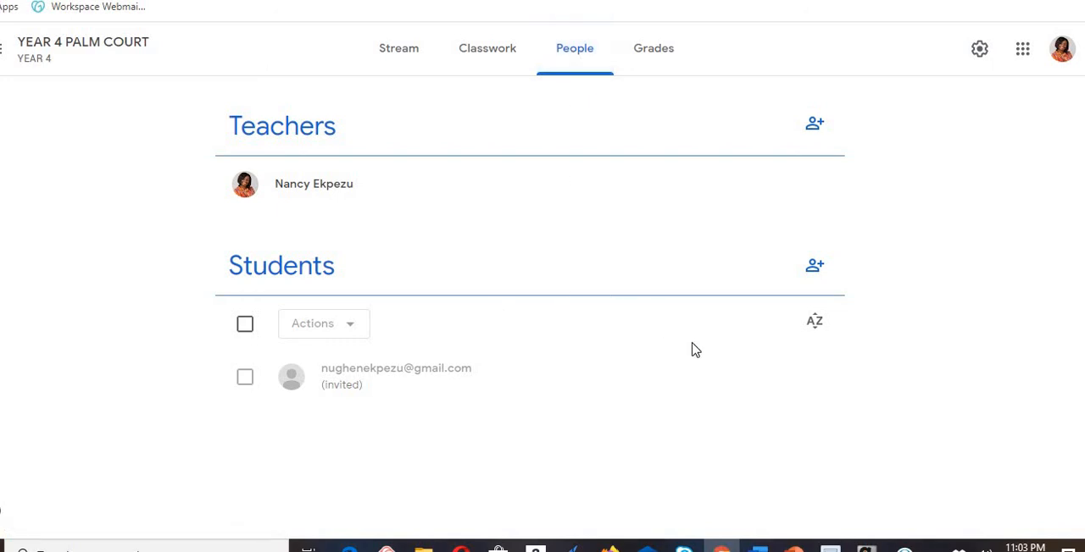
click(644, 63)
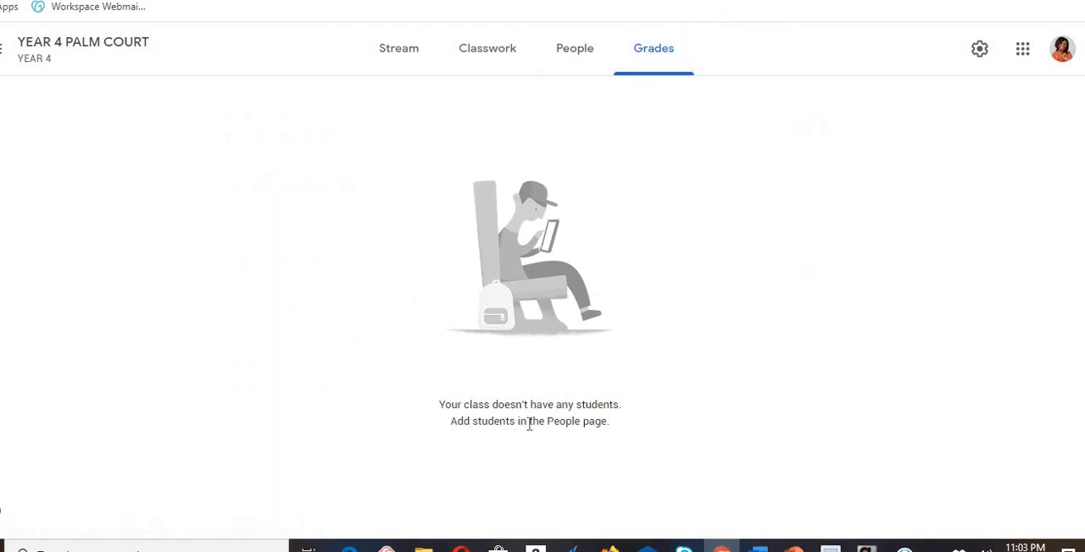
click(480, 54)
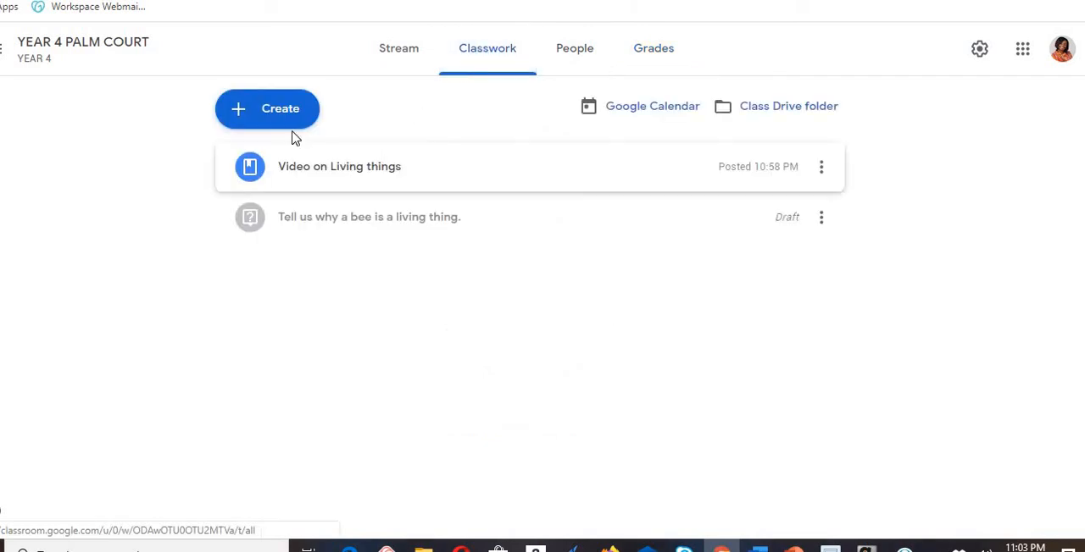
- Examine the types of classwork that can be created, from Assignment to Topic
click(286, 119)
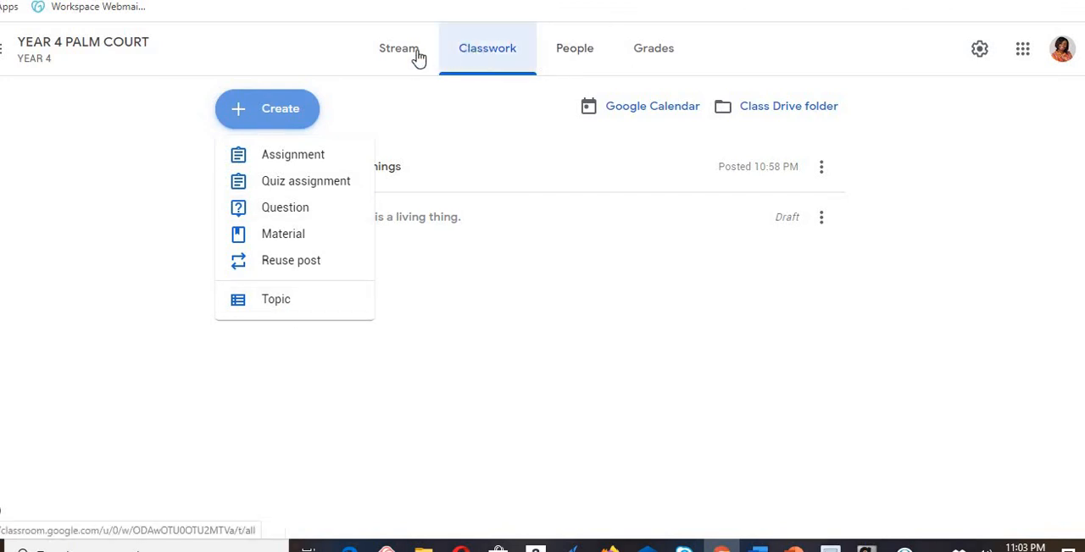
click(279, 106)
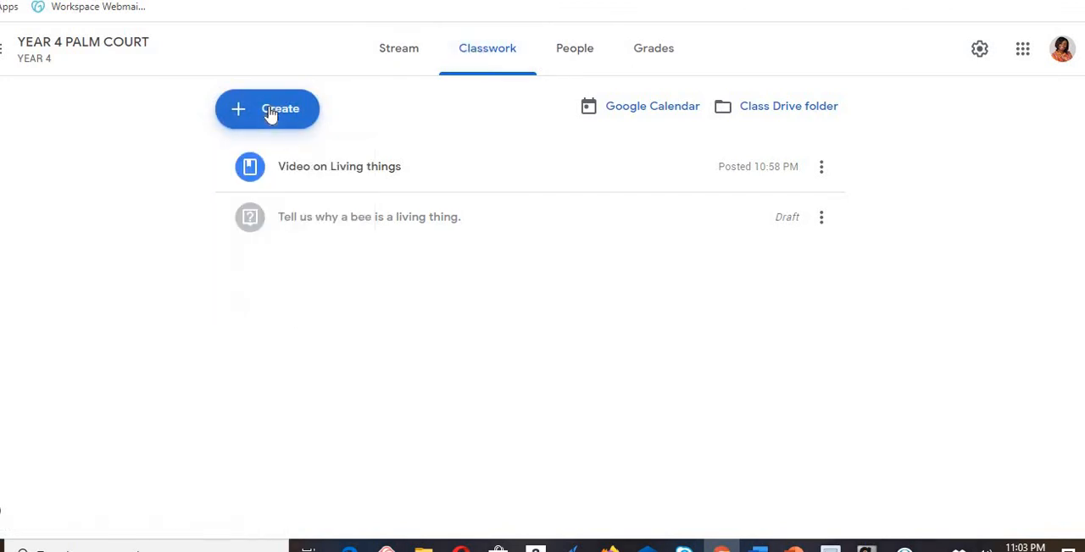
click(270, 115)
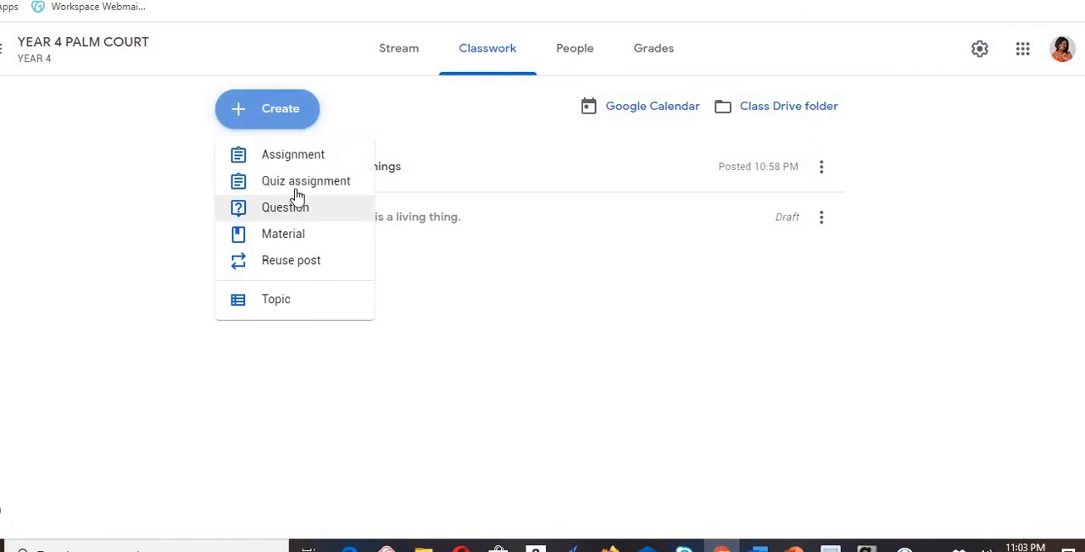
- Return to the class Stream and view all of the class's upcoming work in the To-do list
click(407, 56)
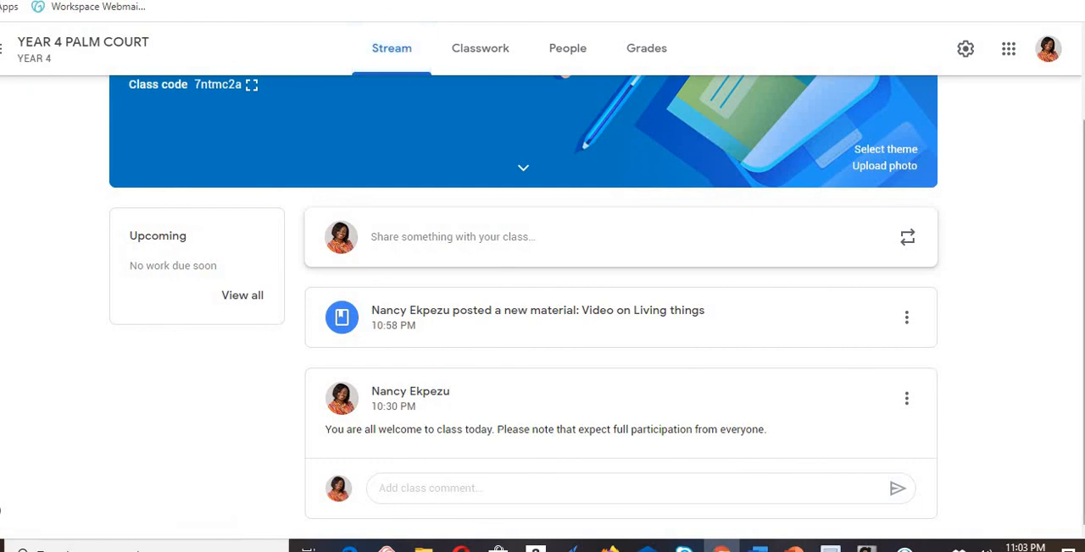
scroll(542, 279, up, 2)
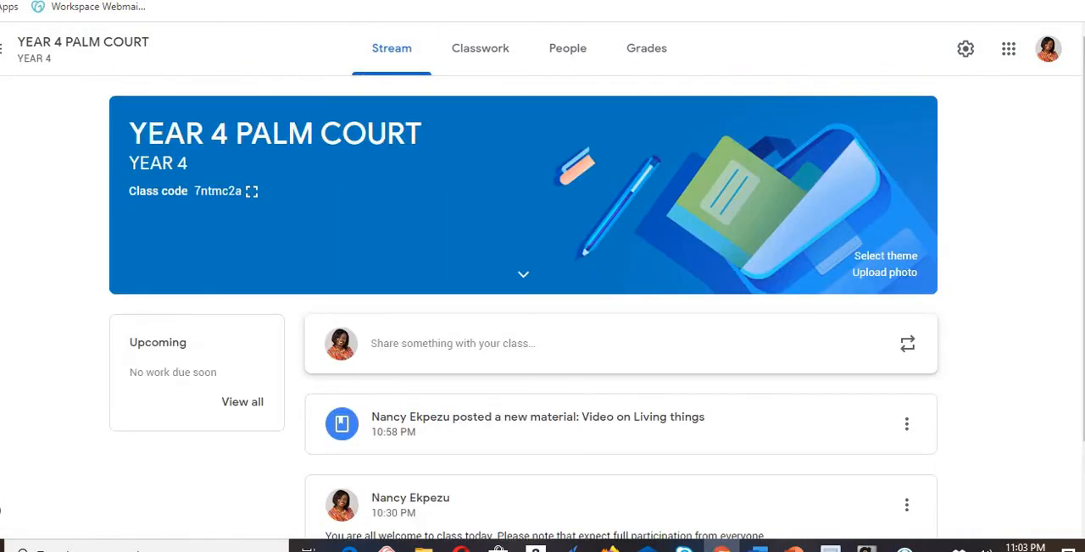
click(243, 409)
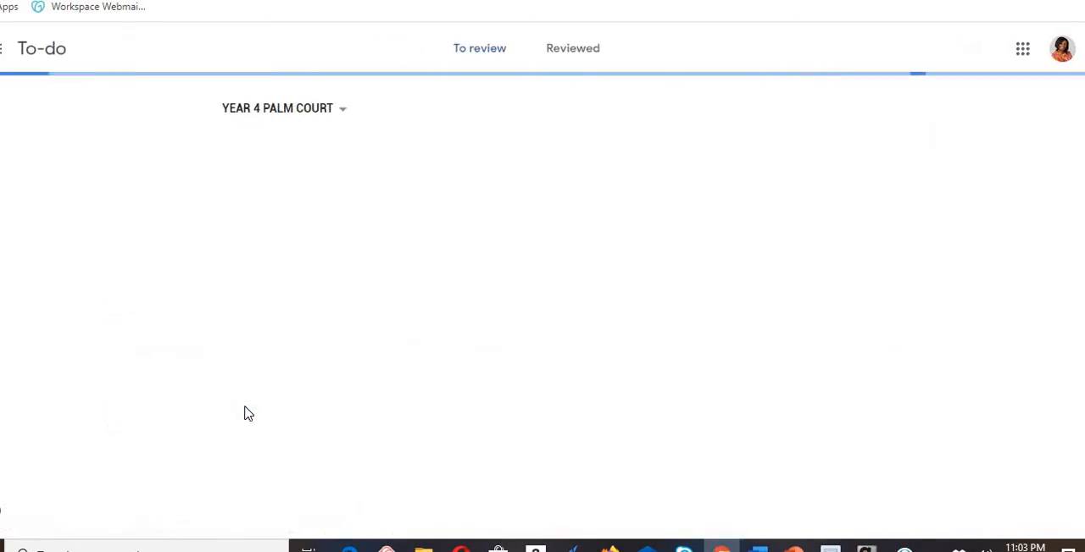